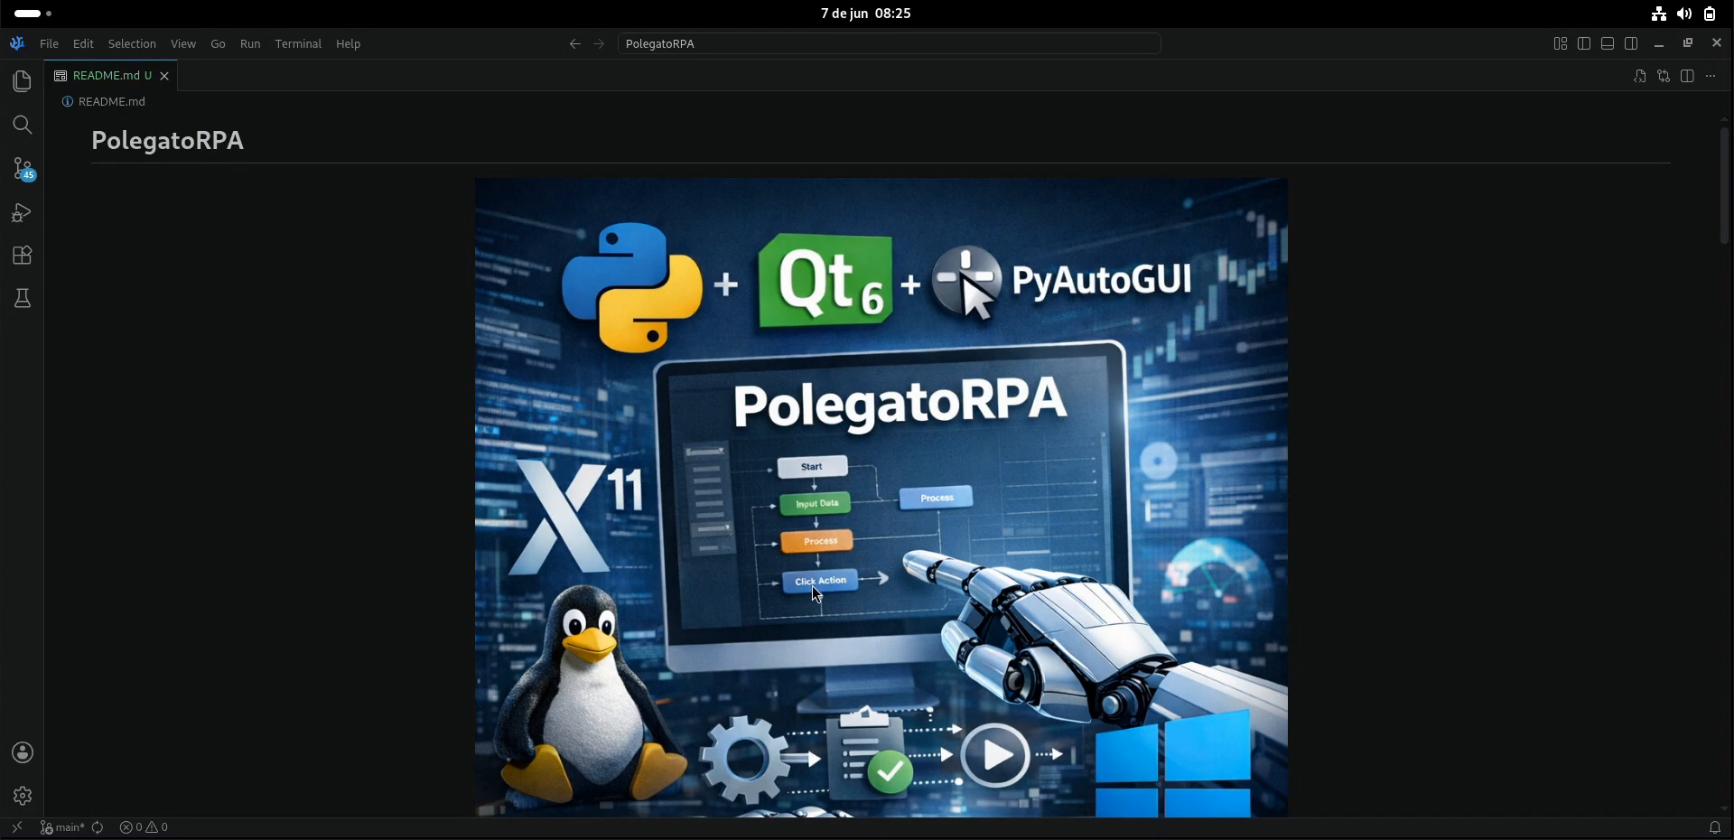
Open a blank LibreOffice Calc spreadsheet and launch PolegatoRPA over it
{"action": "key", "text": "super"}
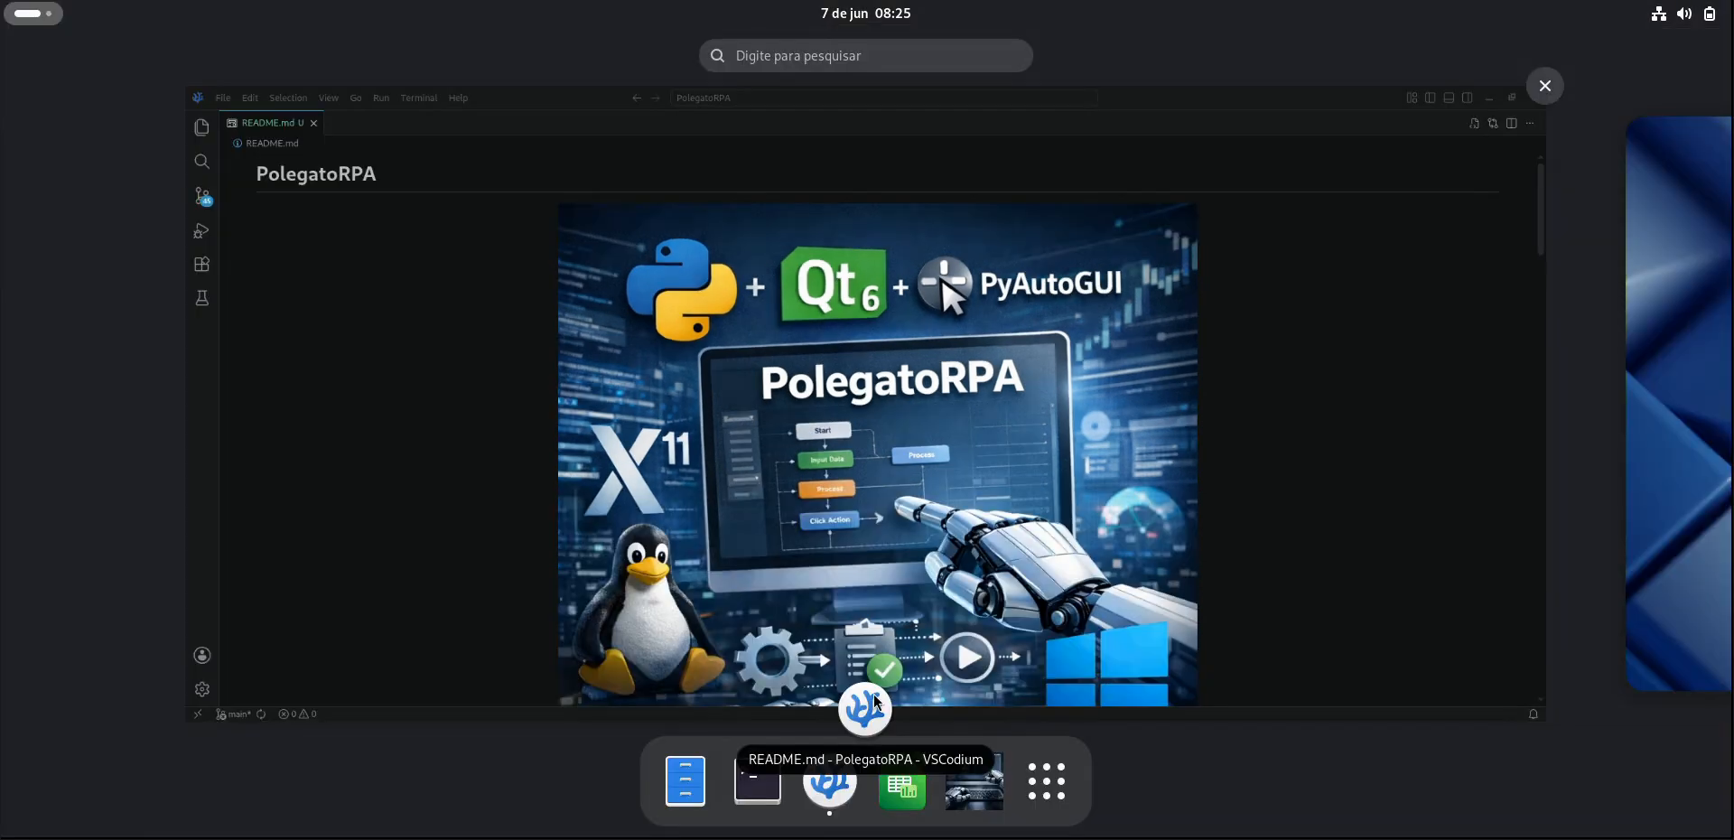
{"action": "left_click", "coordinate": [898, 810]}
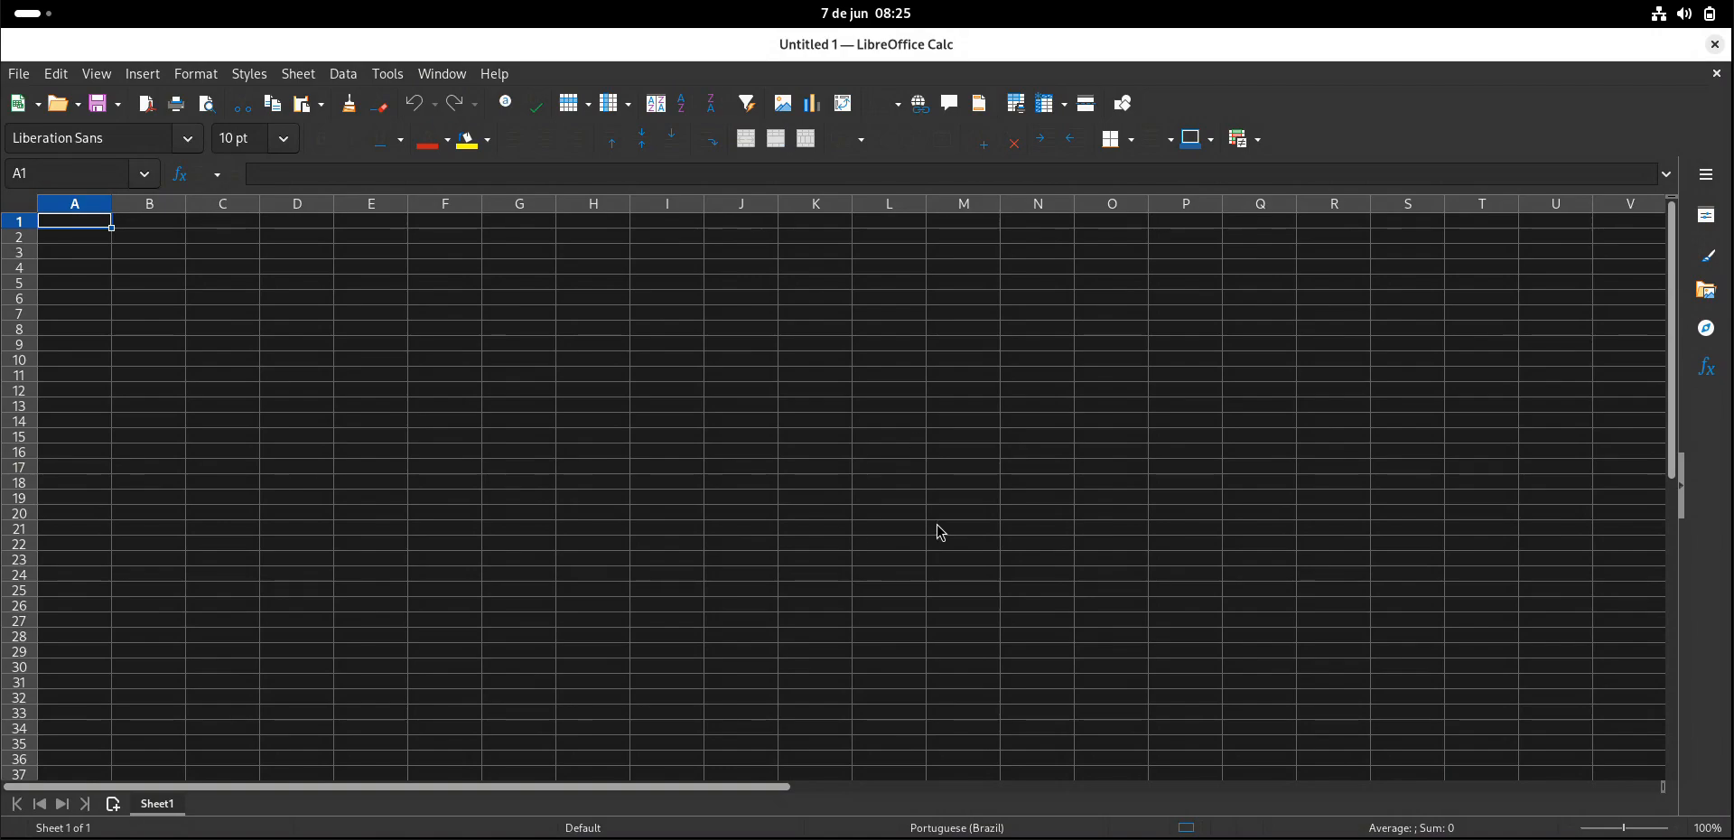
{"action": "key", "text": "super"}
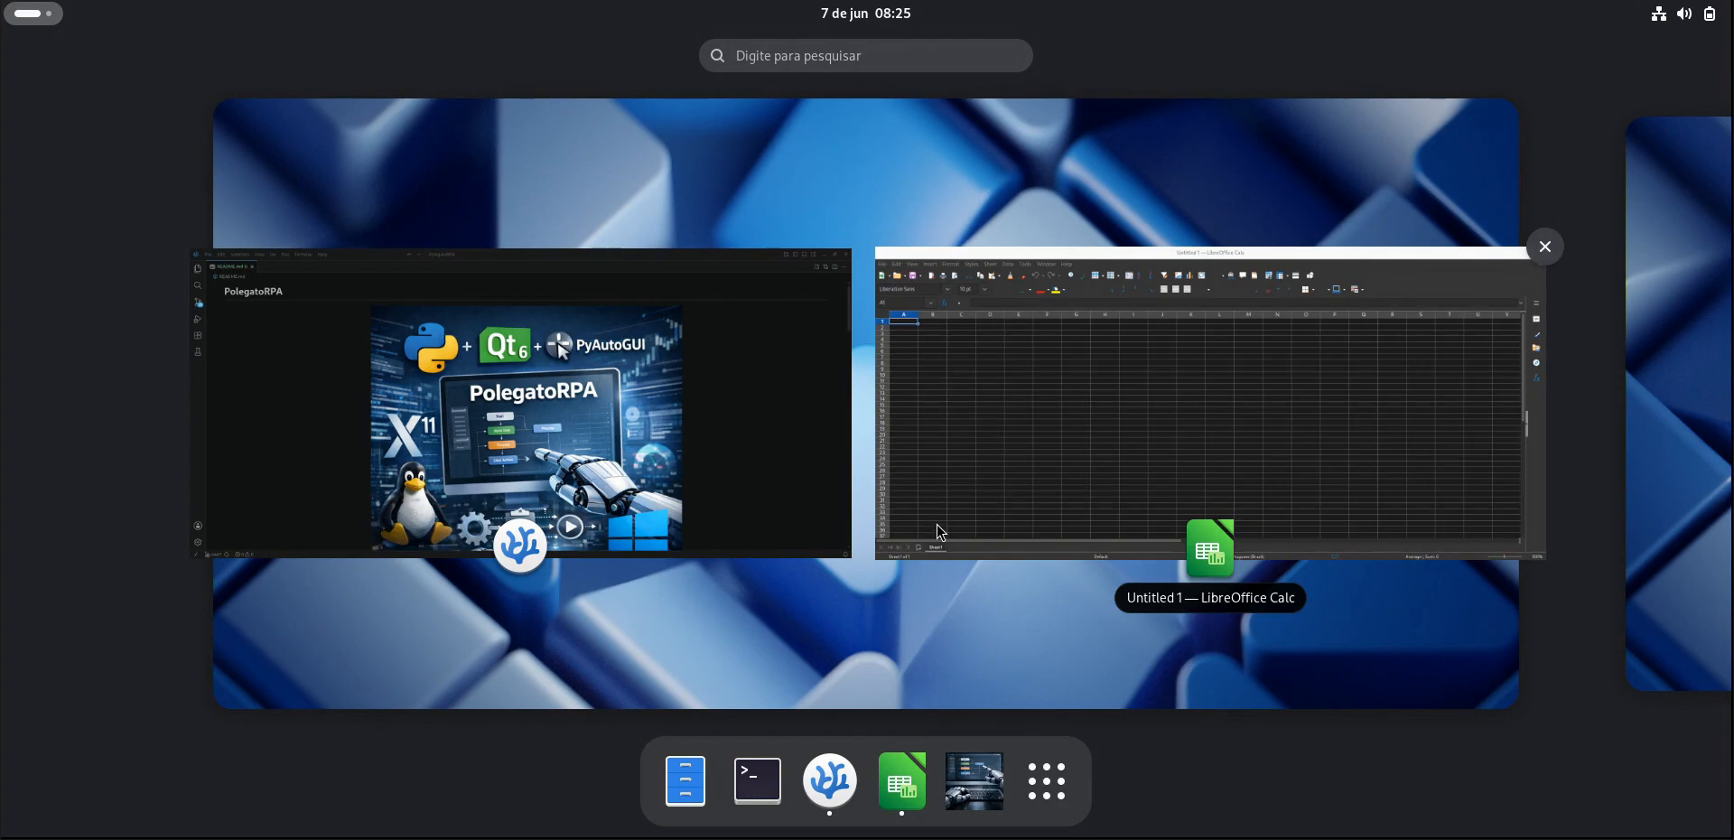
{"action": "left_click", "coordinate": [974, 782]}
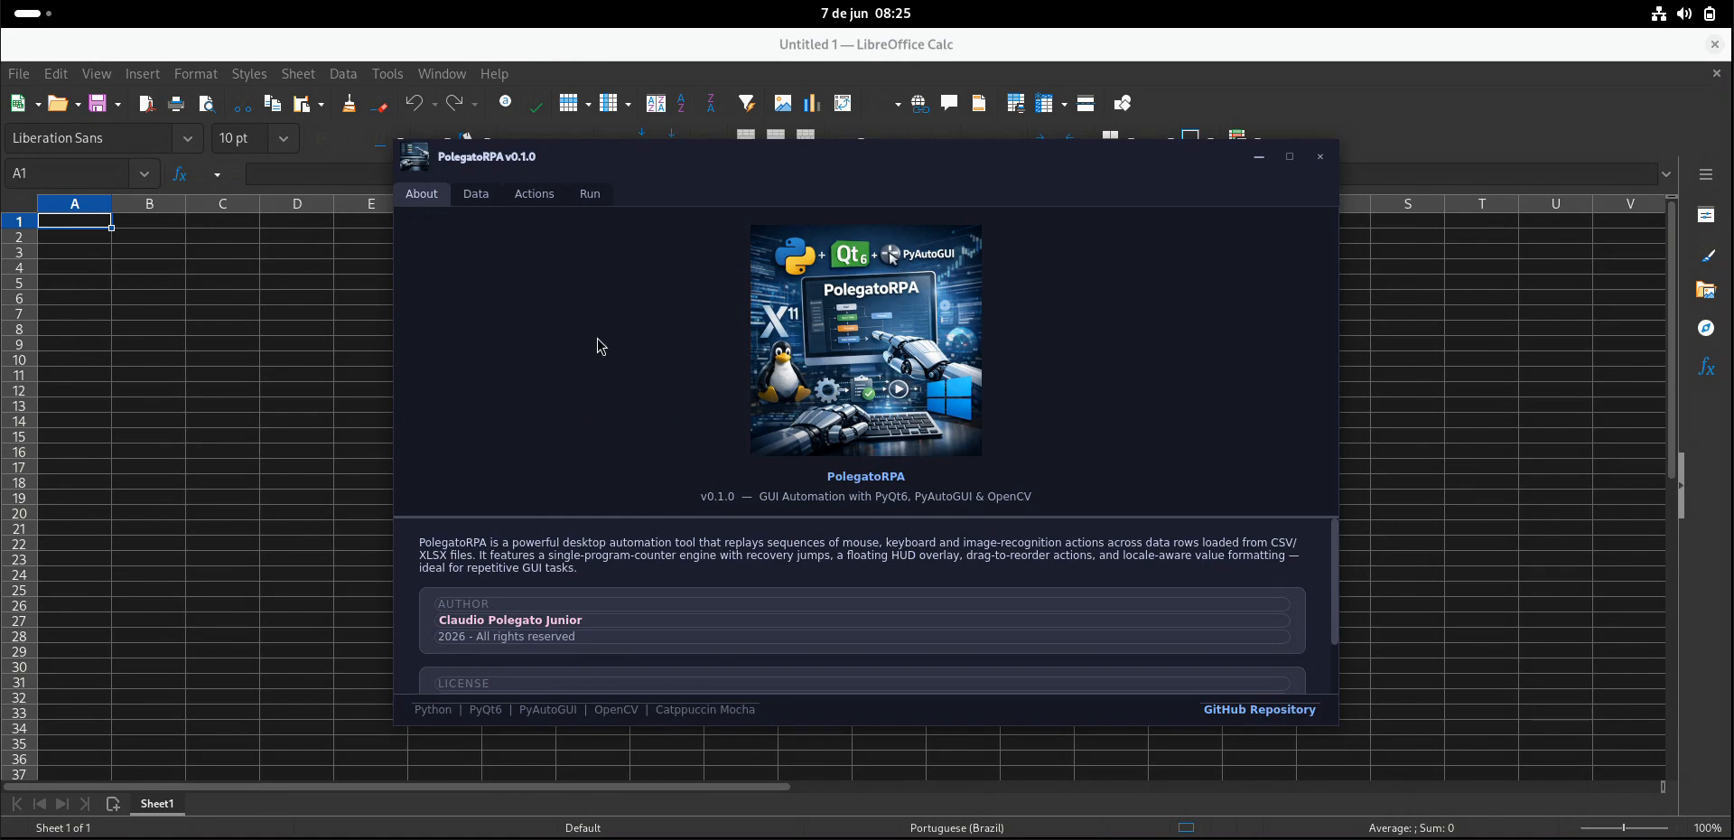
Look through PolegatoRPA's Data, Actions and Run pages to examine what each one offers
{"action": "left_click", "coordinate": [481, 200]}
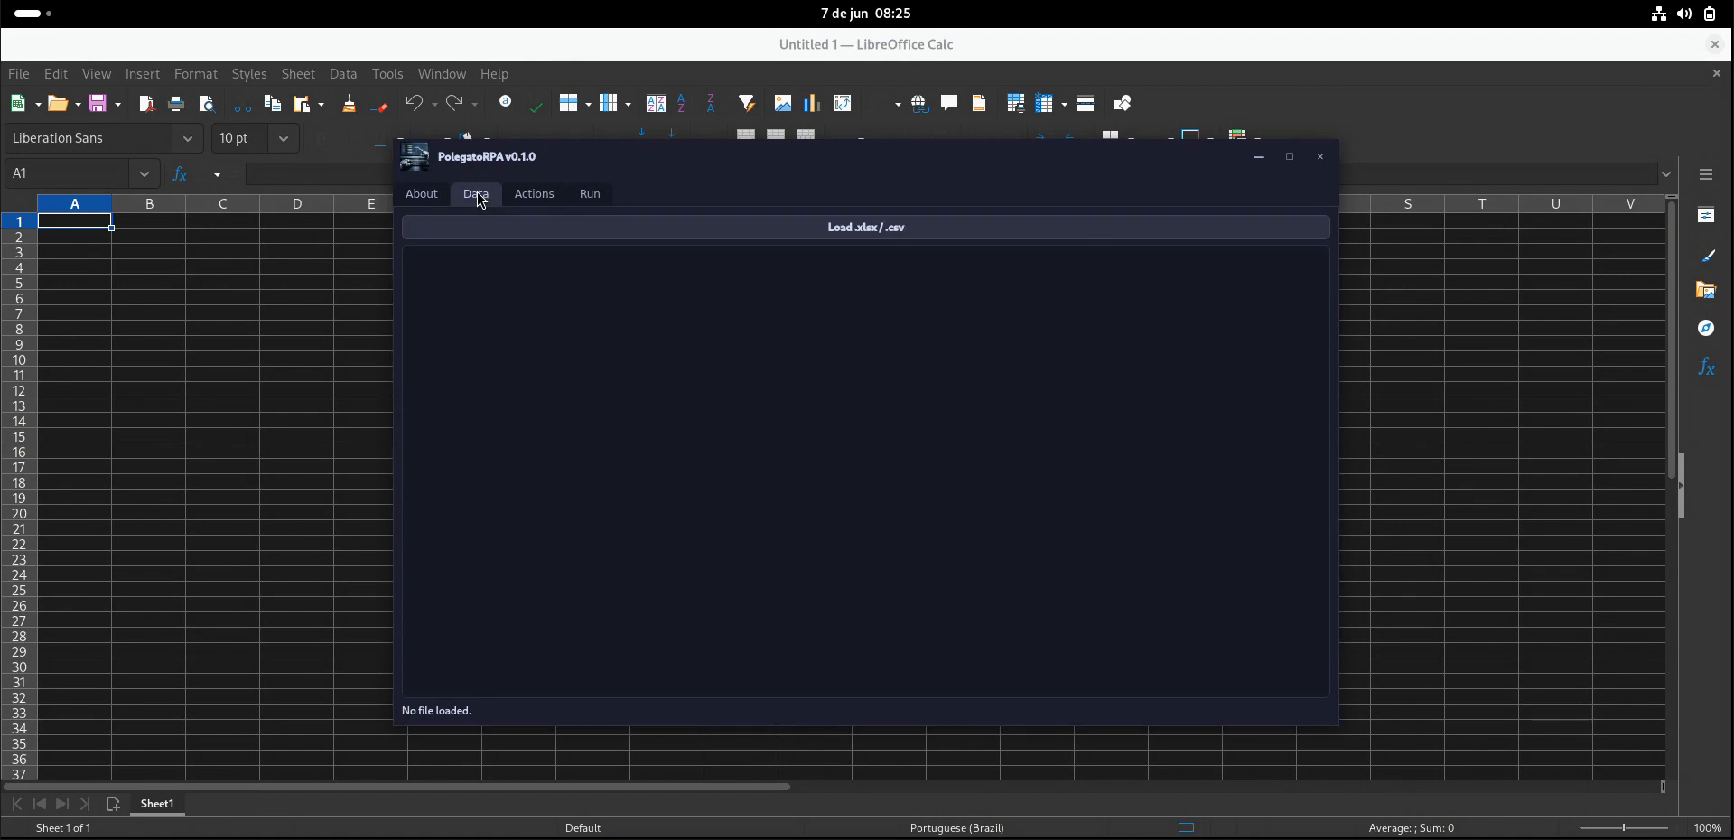
{"action": "left_click", "coordinate": [533, 196]}
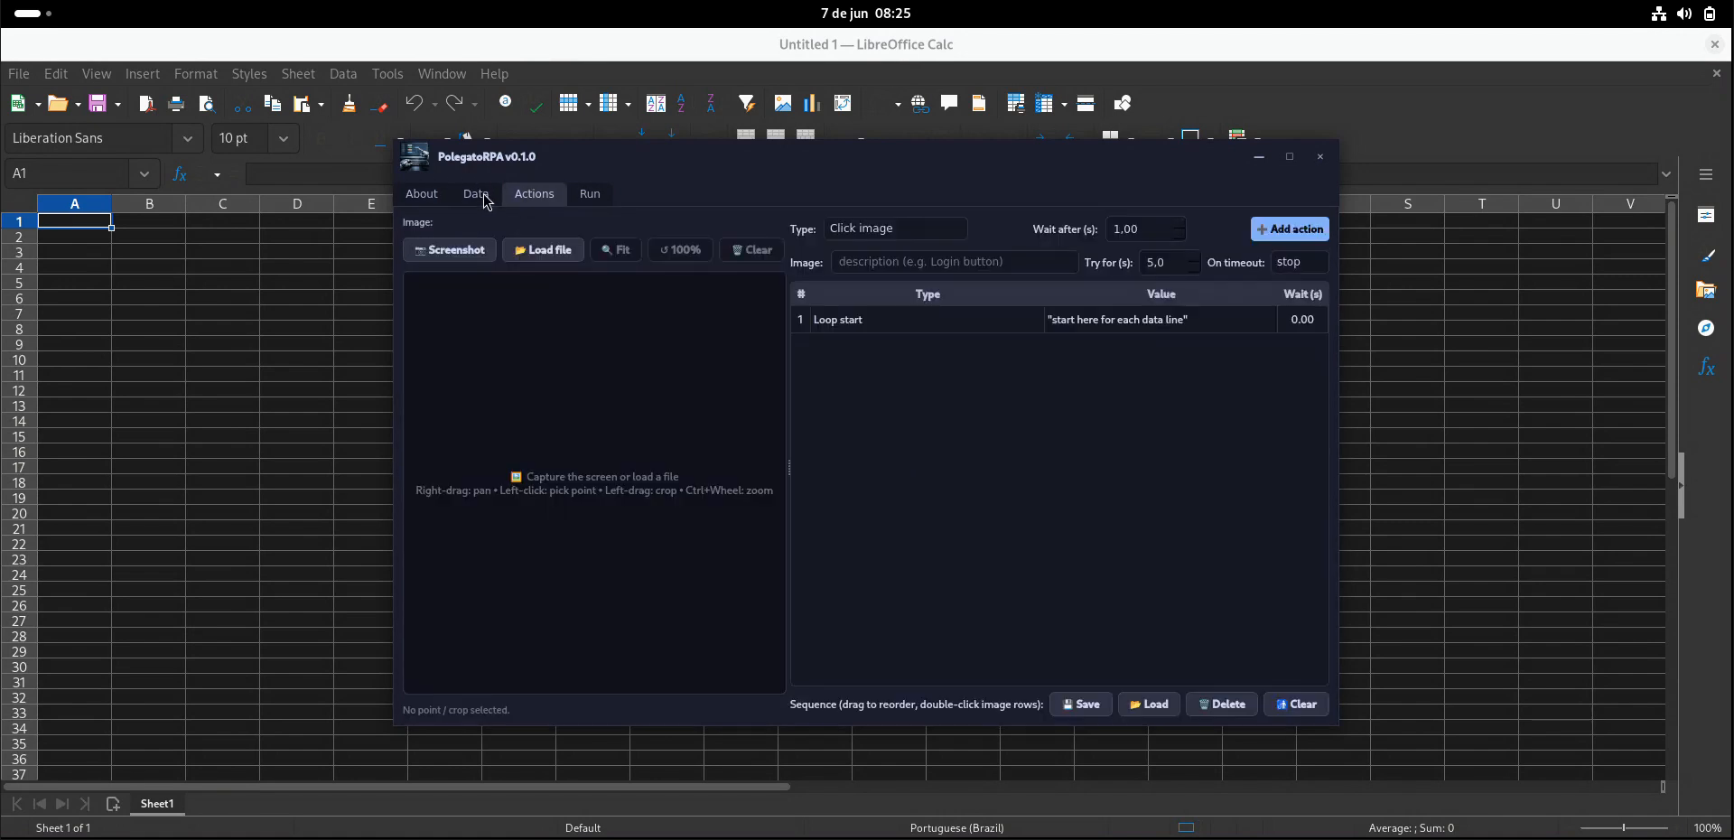
{"action": "left_click", "coordinate": [487, 198]}
{"action": "left_click", "coordinate": [524, 200]}
{"action": "left_click", "coordinate": [590, 201]}
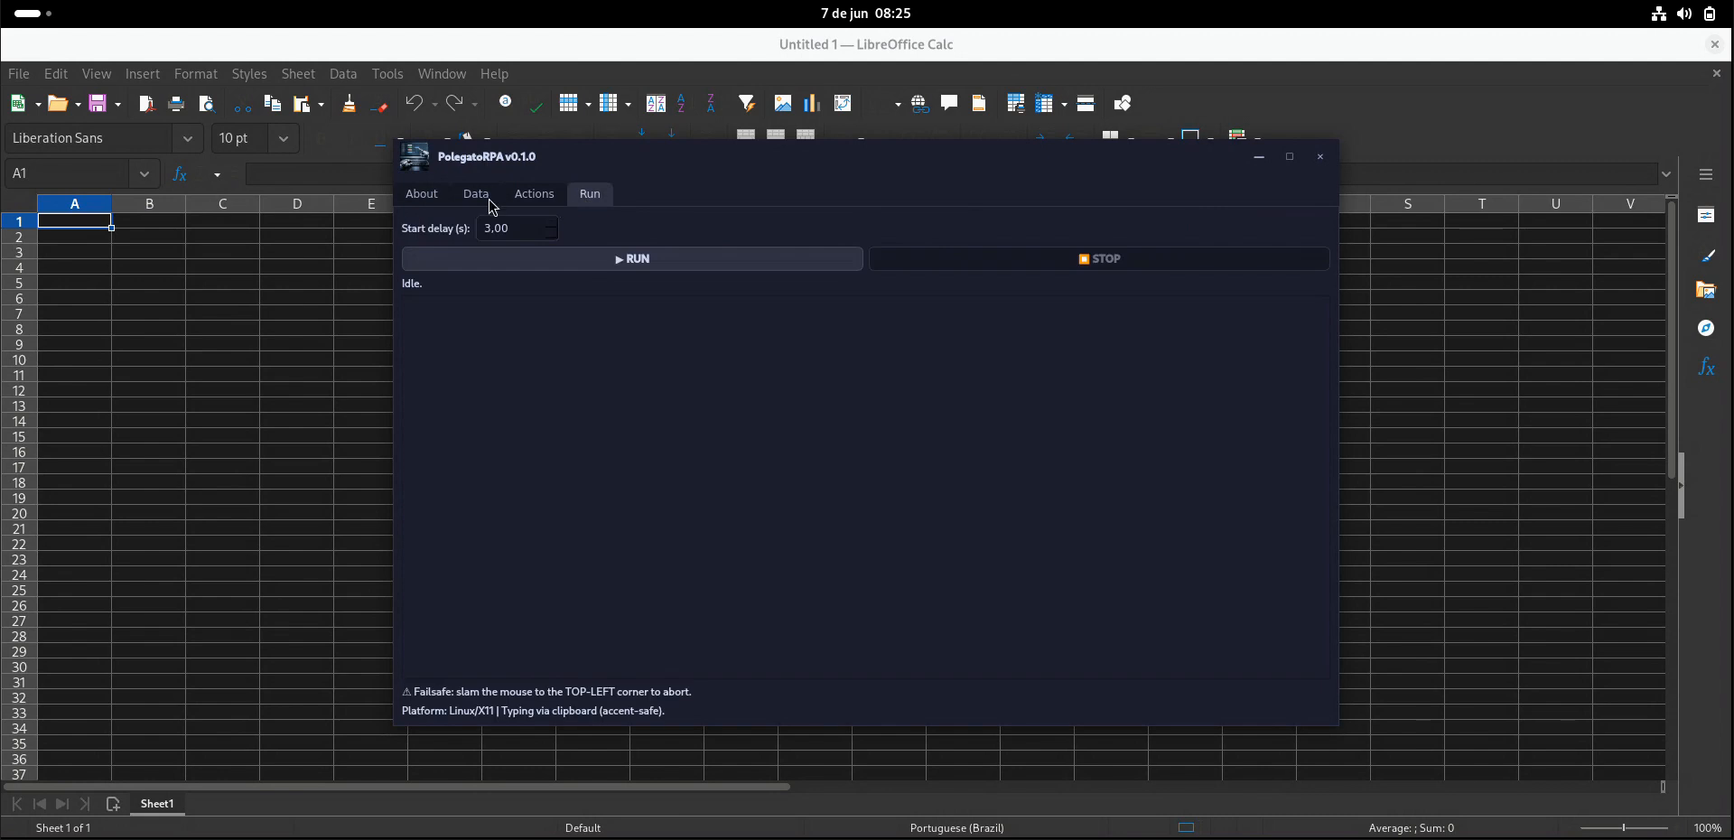
{"action": "left_click", "coordinate": [481, 206]}
{"action": "left_click", "coordinate": [542, 197]}
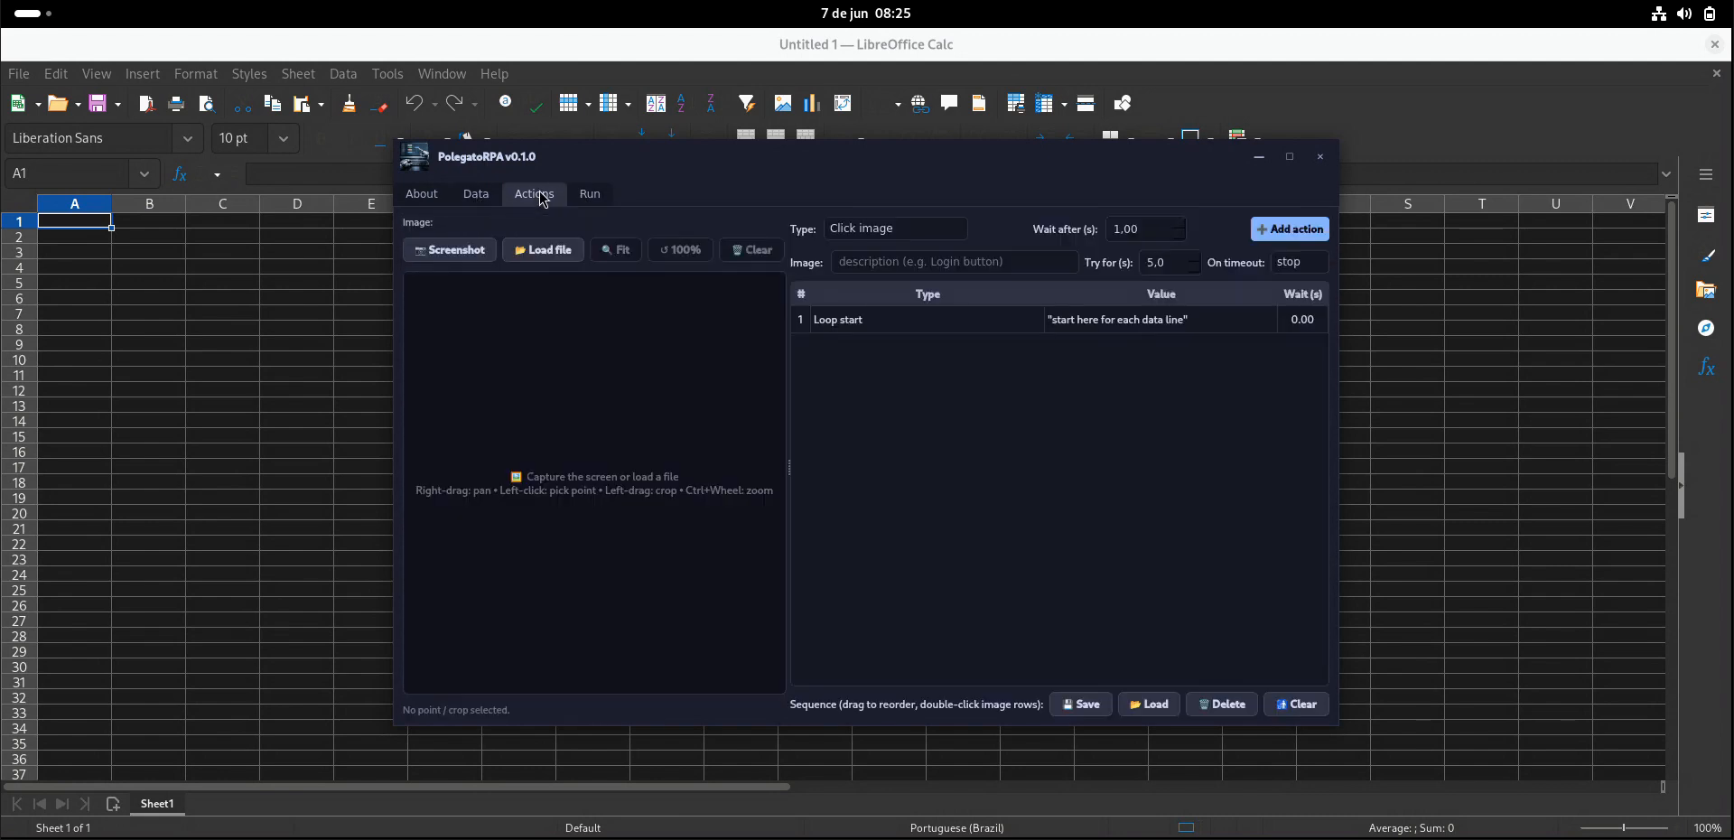
{"action": "left_click", "coordinate": [587, 200]}
{"action": "left_click", "coordinate": [487, 200]}
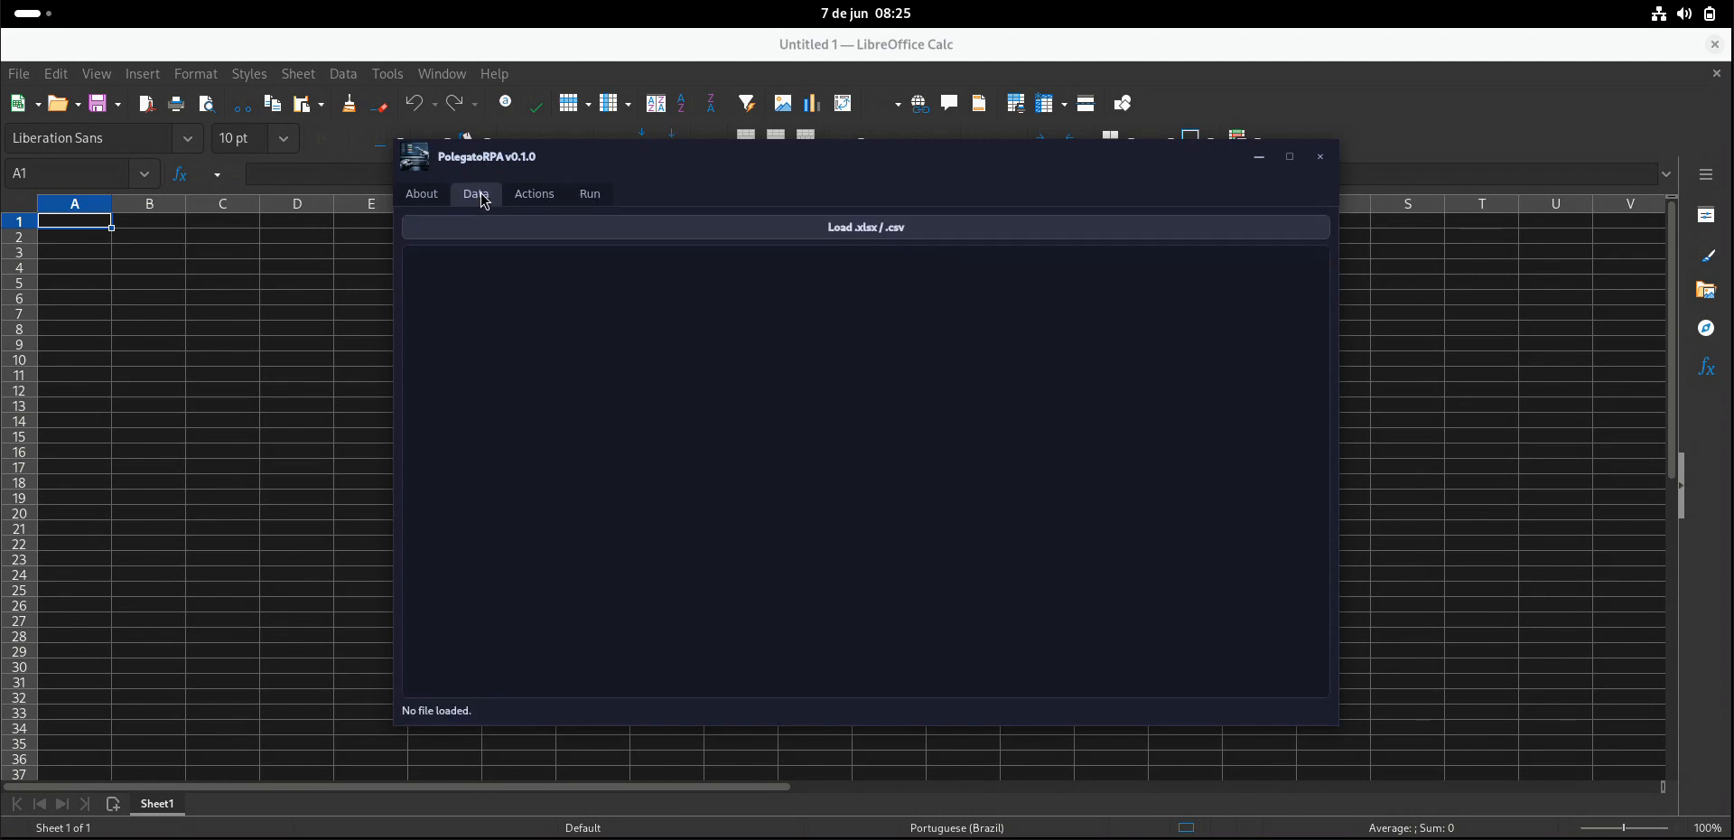
{"action": "left_click", "coordinate": [535, 200]}
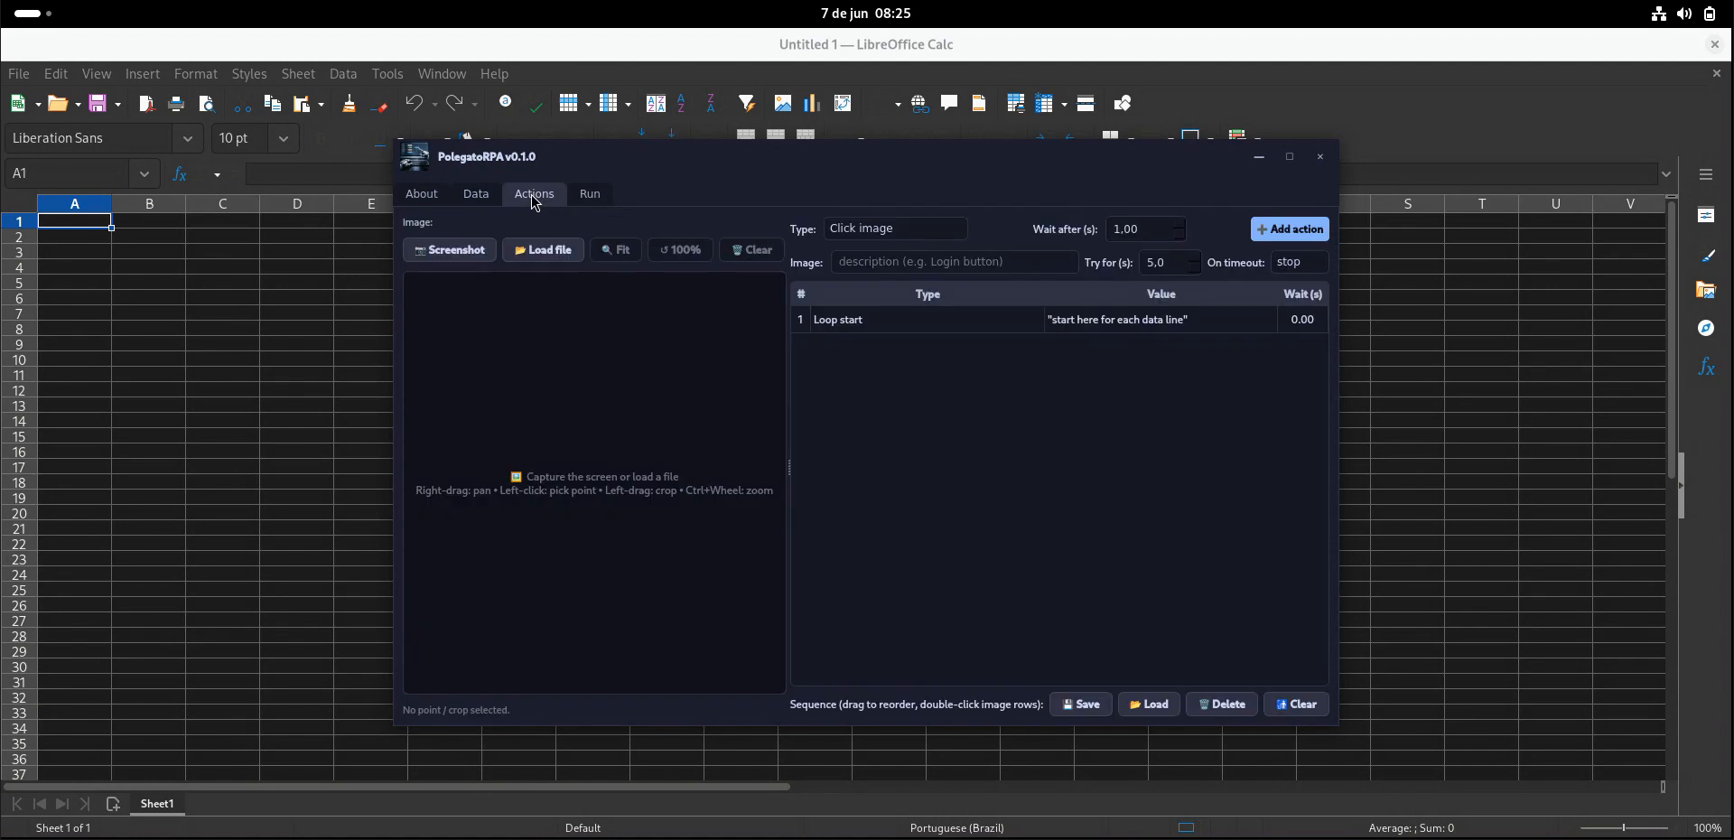
{"action": "left_click", "coordinate": [602, 207]}
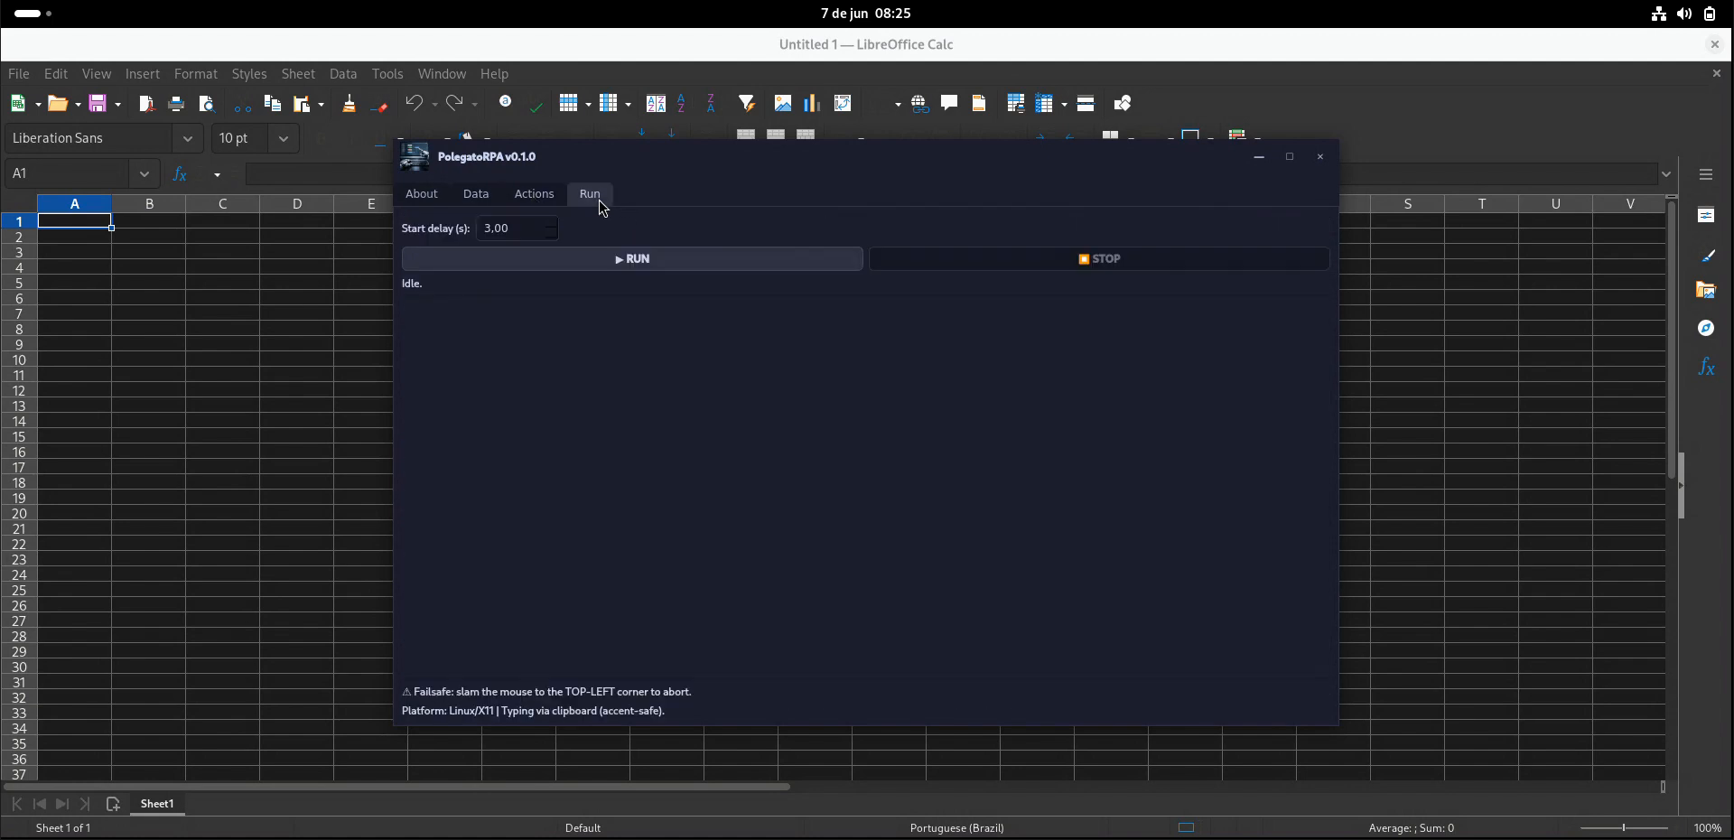
Load feriados_nacionais.xlsx from the demo folder of PolegatoRPA as the automation's data file
{"action": "left_click", "coordinate": [477, 195]}
{"action": "left_click", "coordinate": [557, 230]}
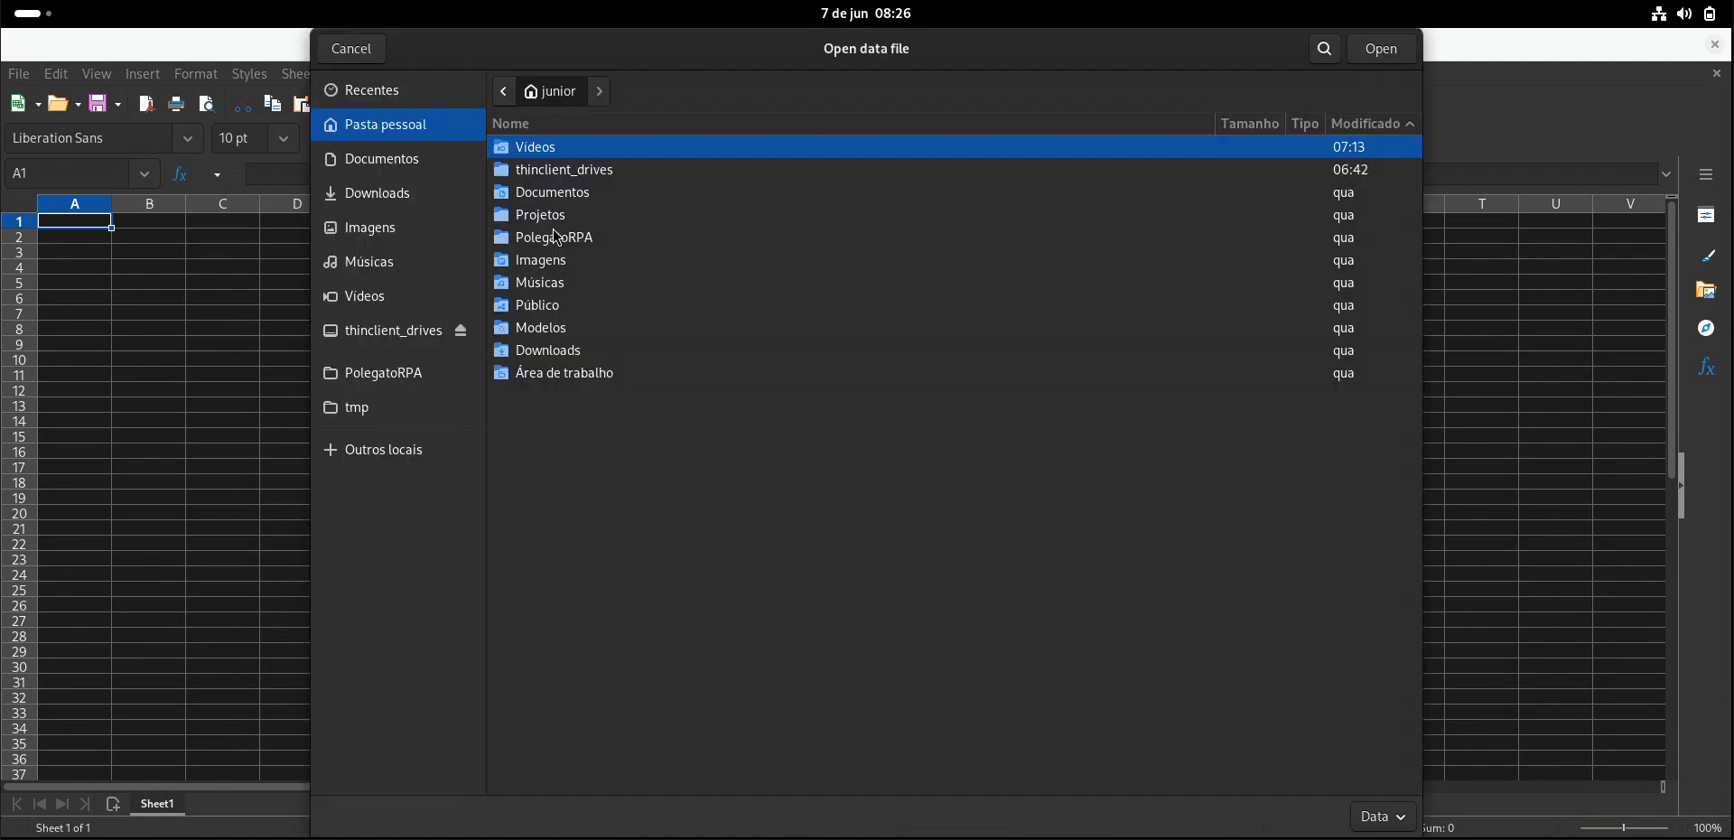
{"action": "left_click", "coordinate": [411, 380]}
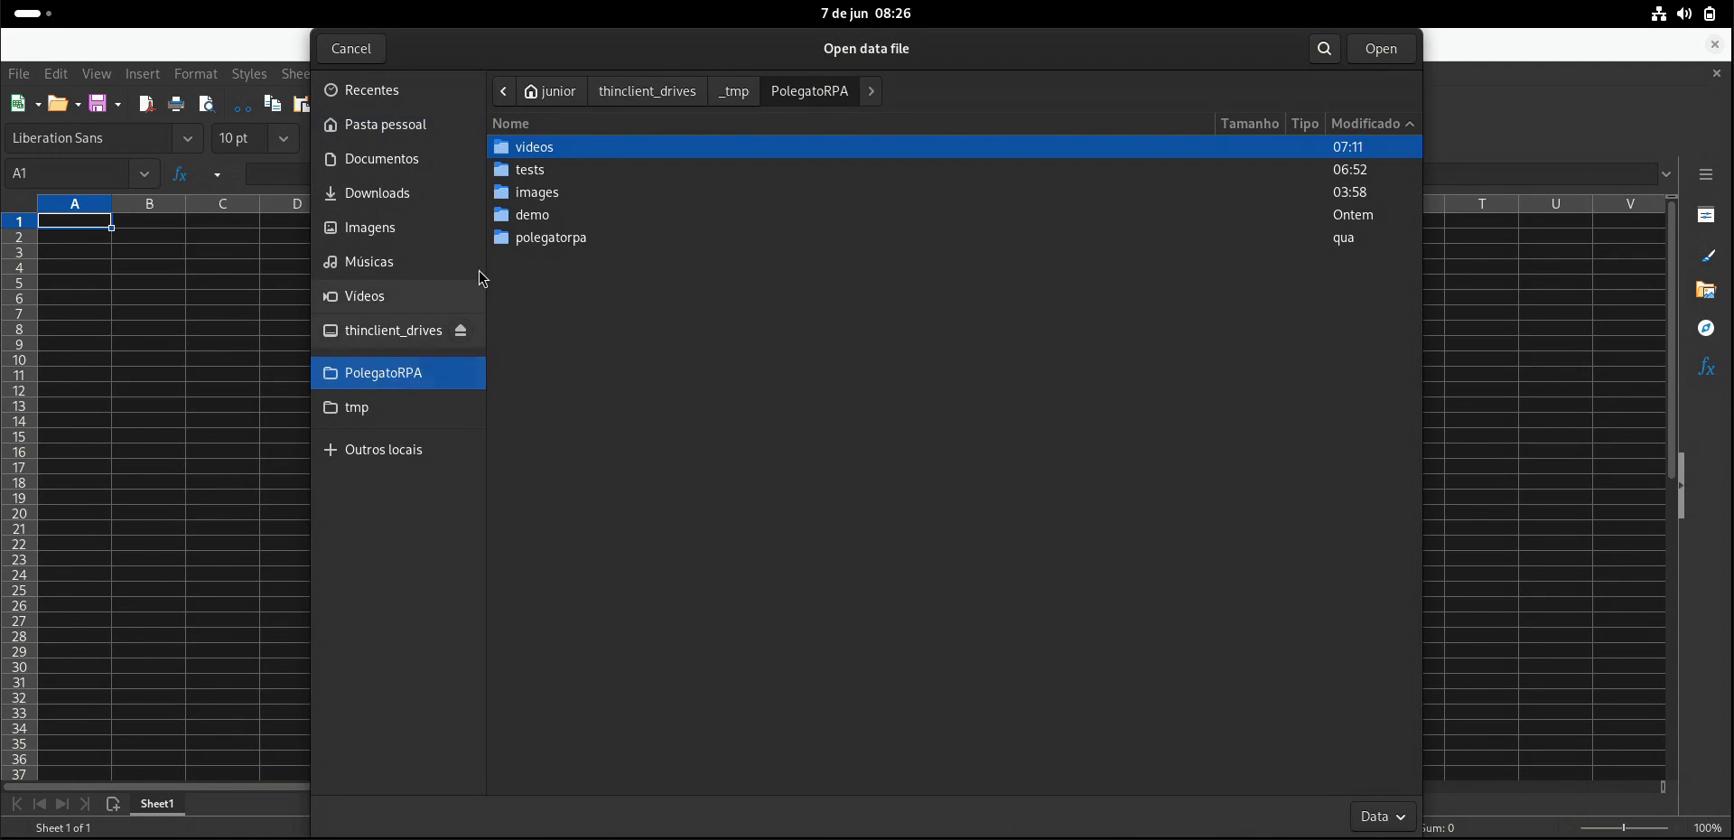
{"action": "double_click", "coordinate": [553, 217]}
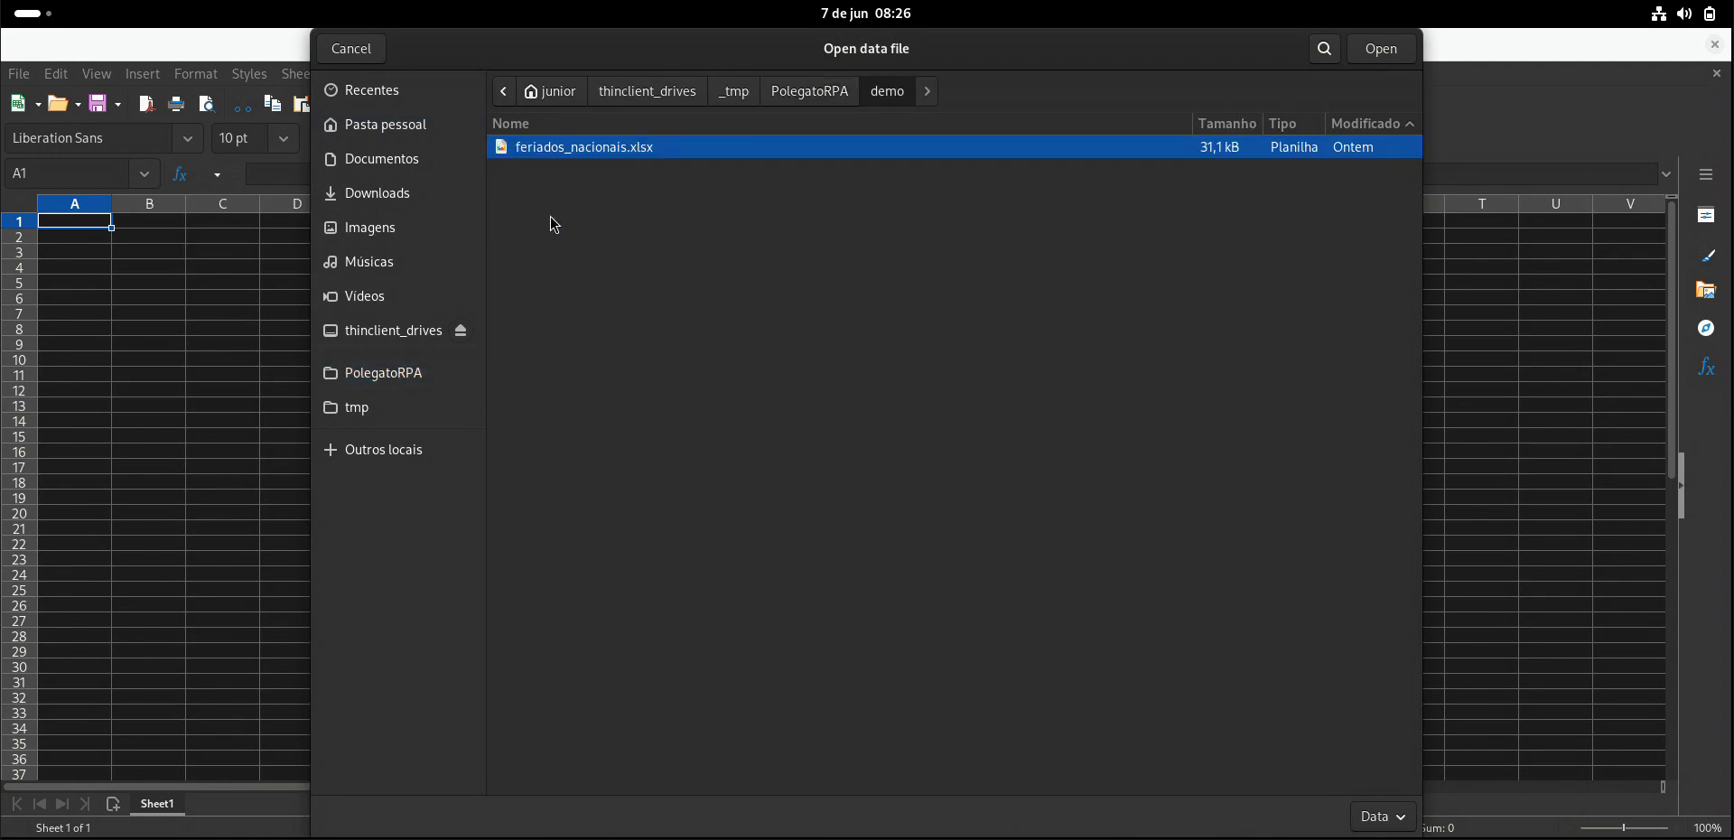
{"action": "double_click", "coordinate": [618, 149]}
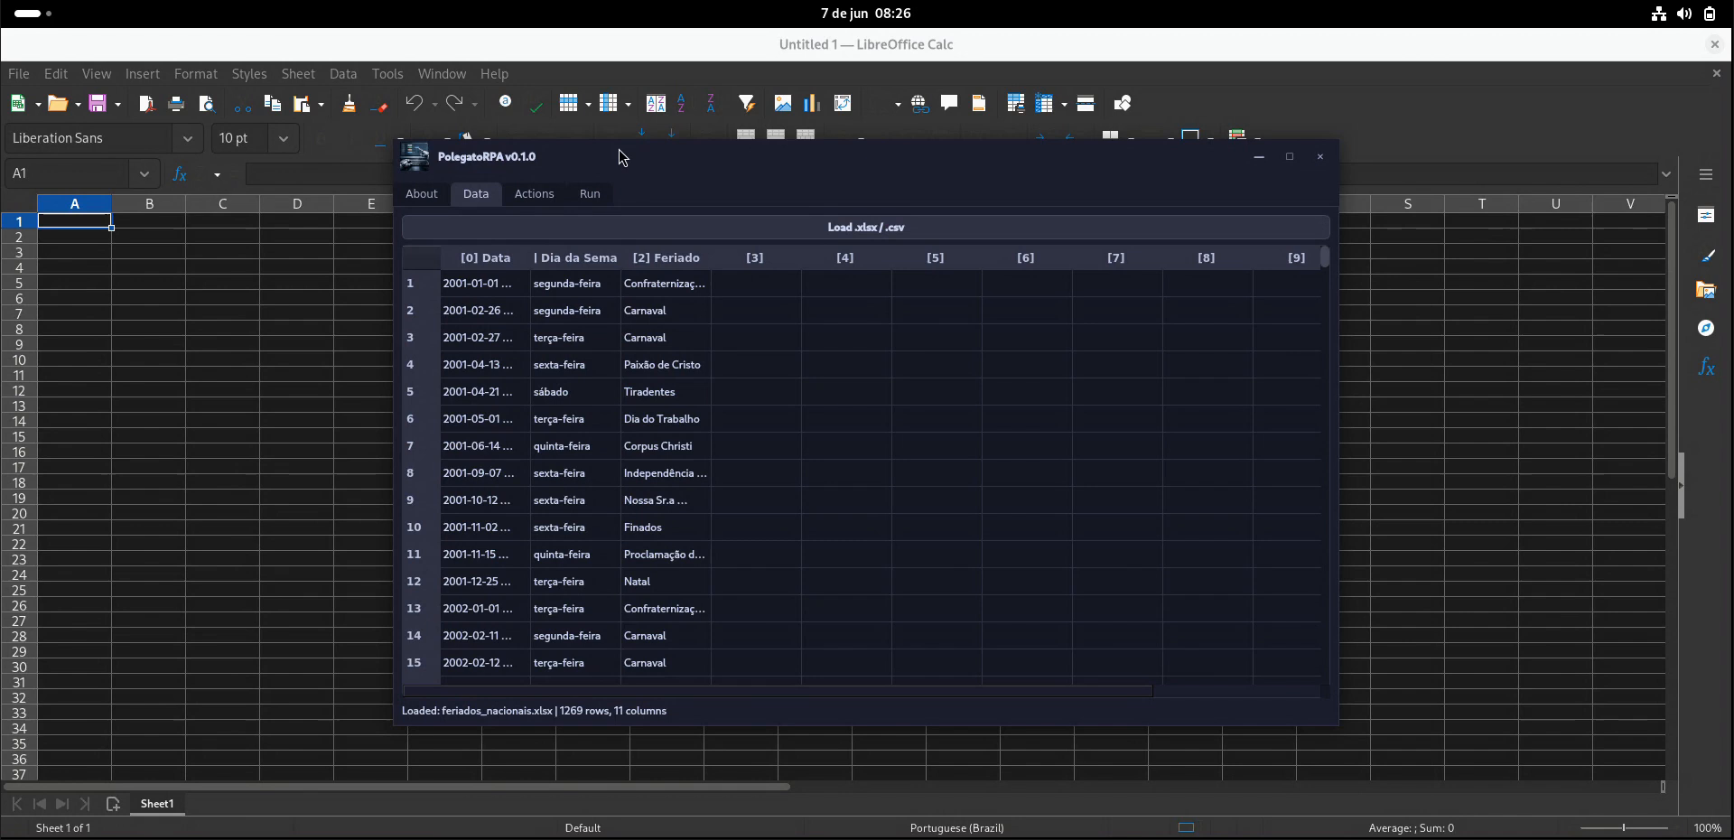
Widen the Data, Dia da Semana and Feriado columns of the loaded table to fit their full contents
{"action": "double_click", "coordinate": [532, 260]}
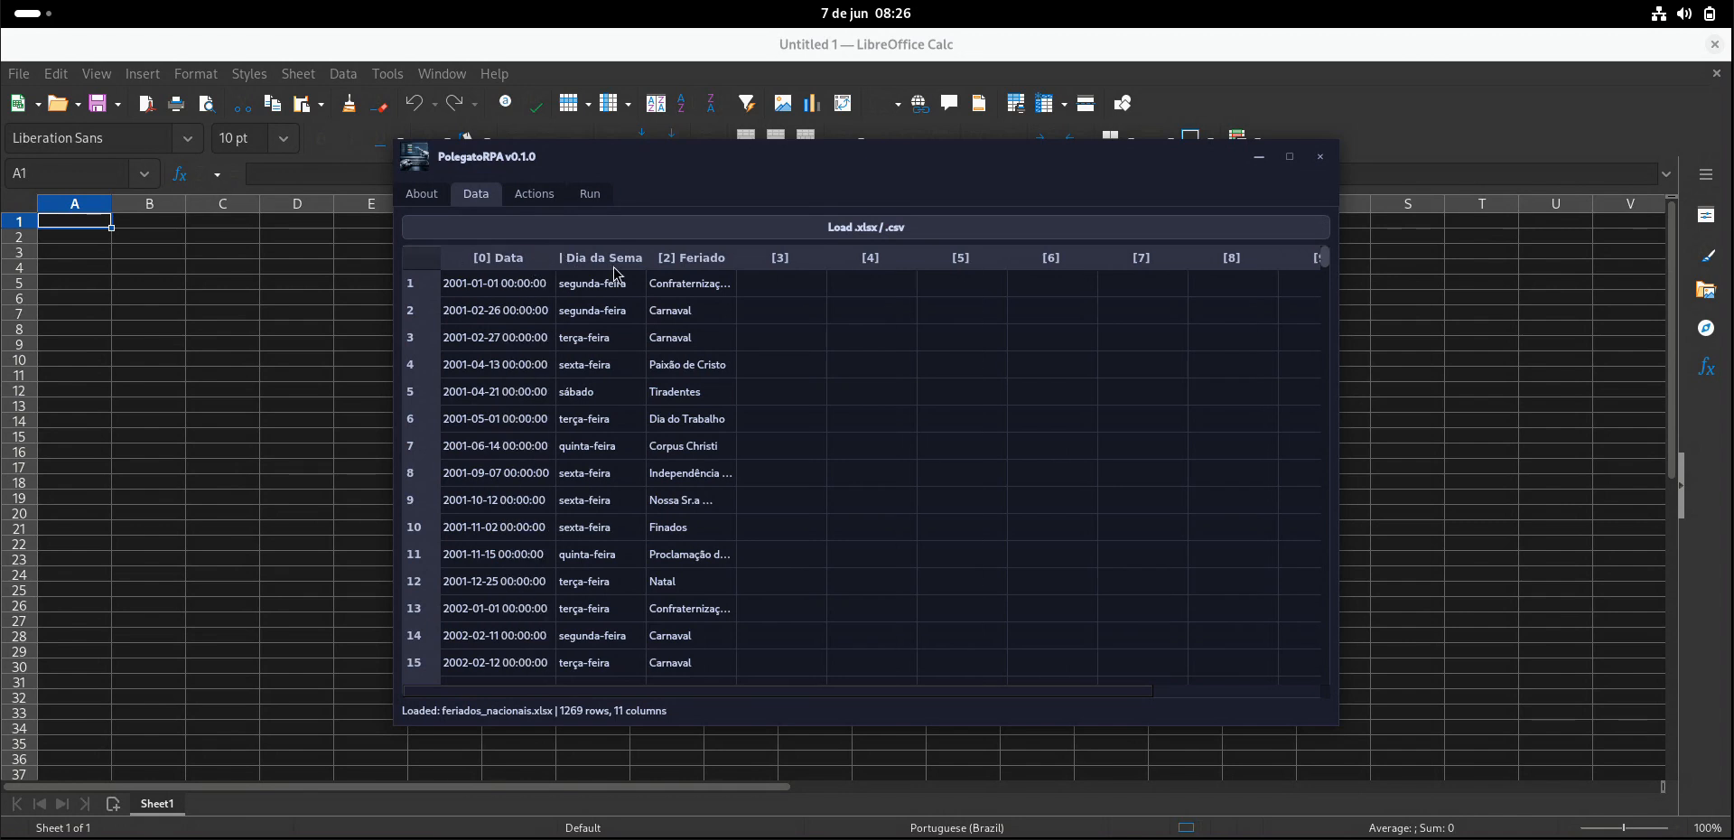
{"action": "left_click_drag", "start_coordinate": [646, 260], "coordinate": [657, 260]}
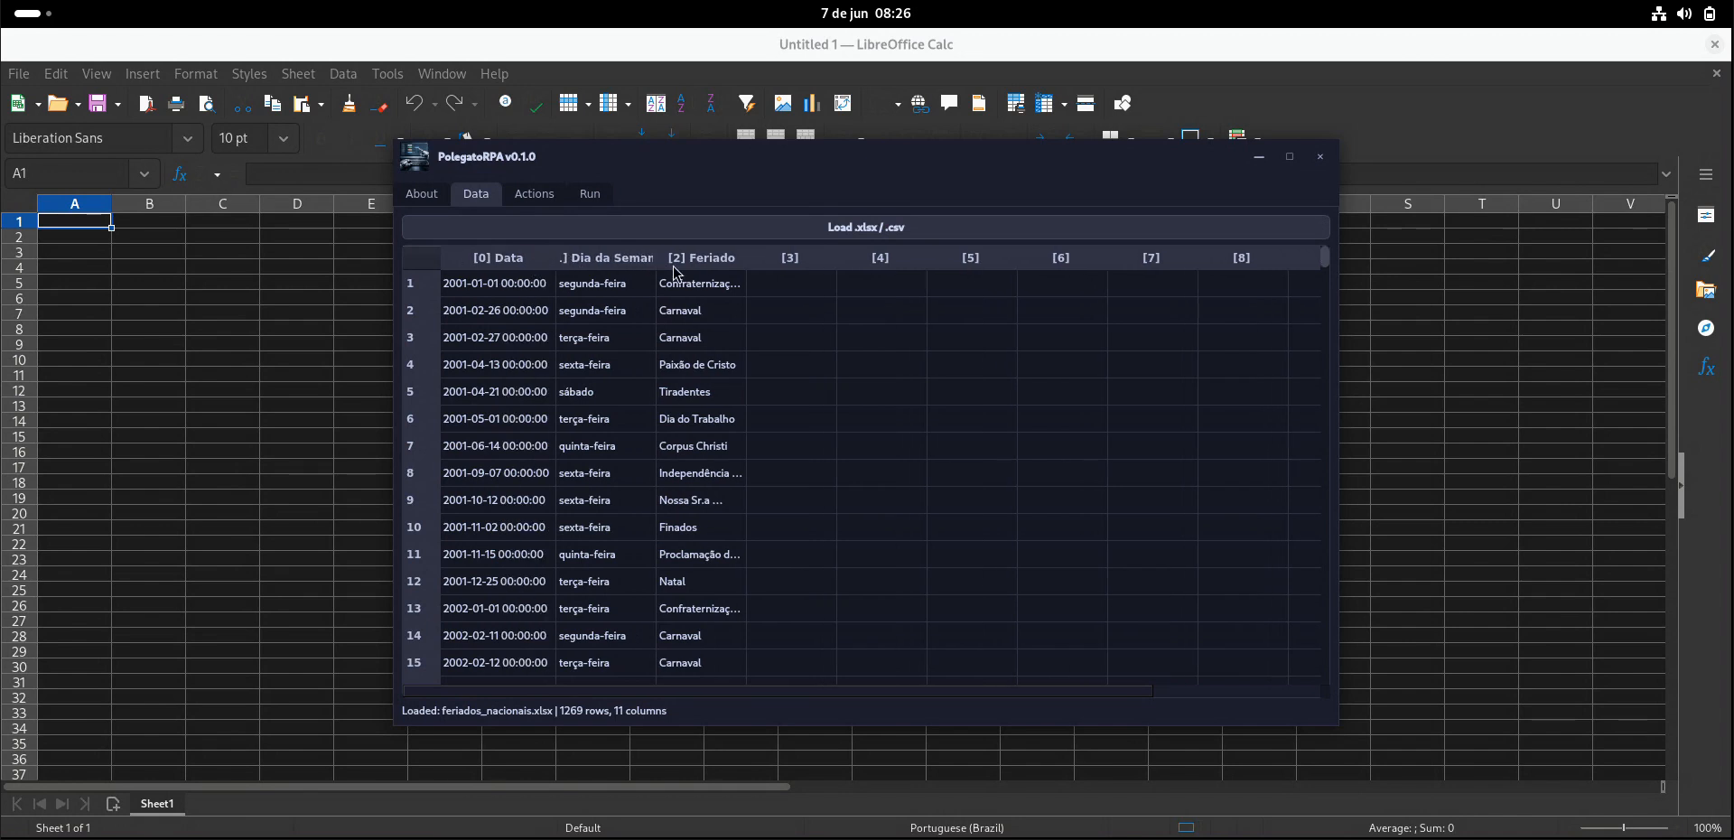
{"action": "double_click", "coordinate": [747, 259]}
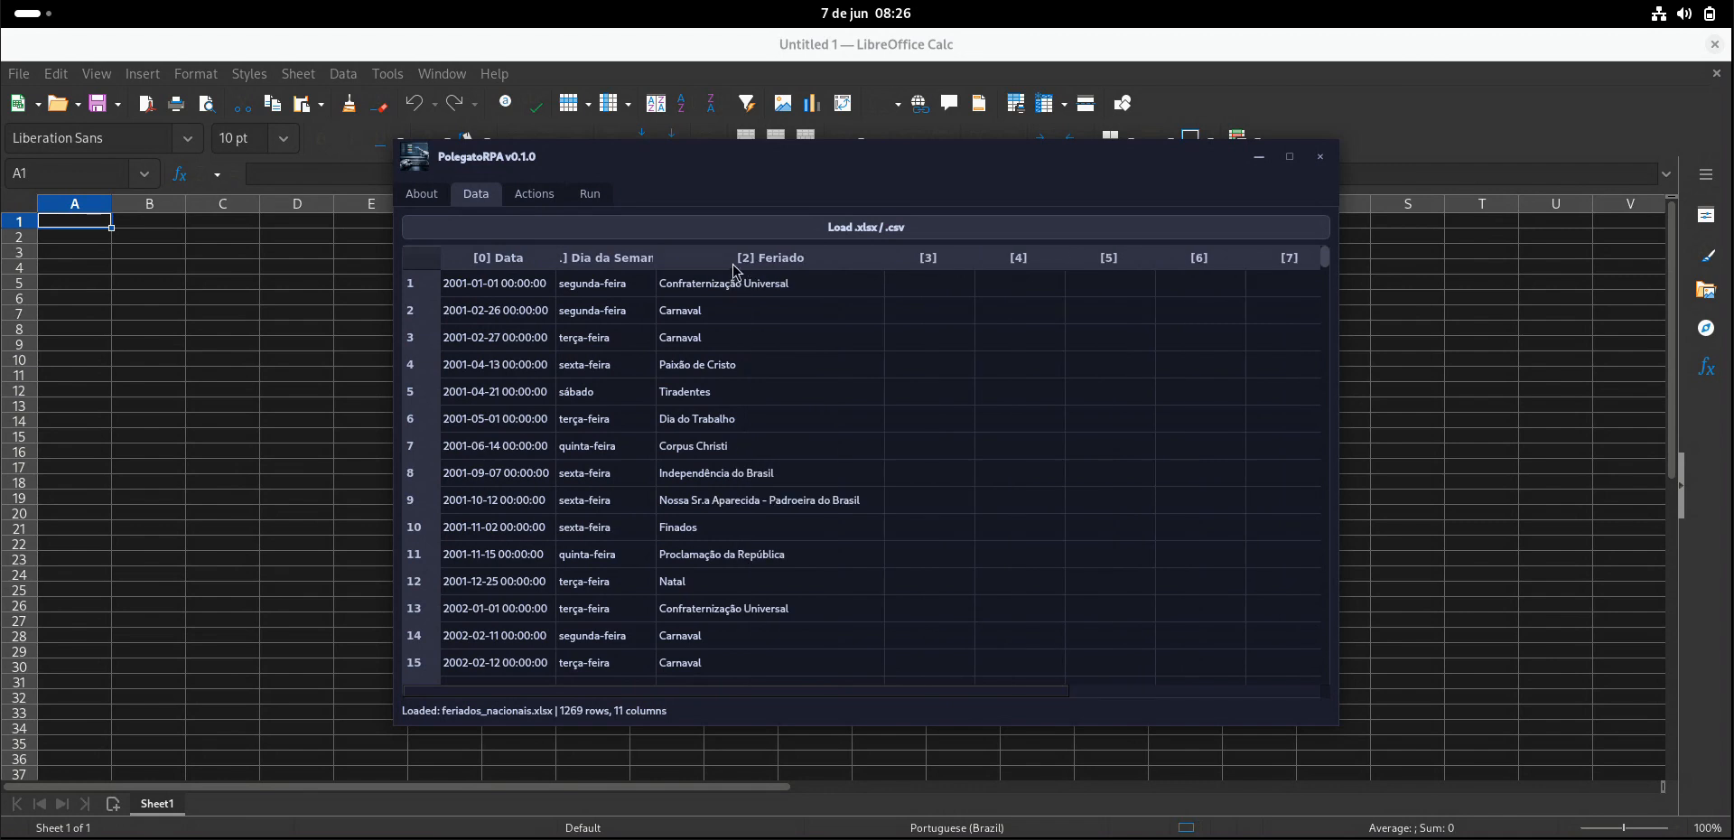
{"action": "left_click_drag", "start_coordinate": [657, 253], "coordinate": [702, 346]}
{"action": "left_click", "coordinate": [703, 349]}
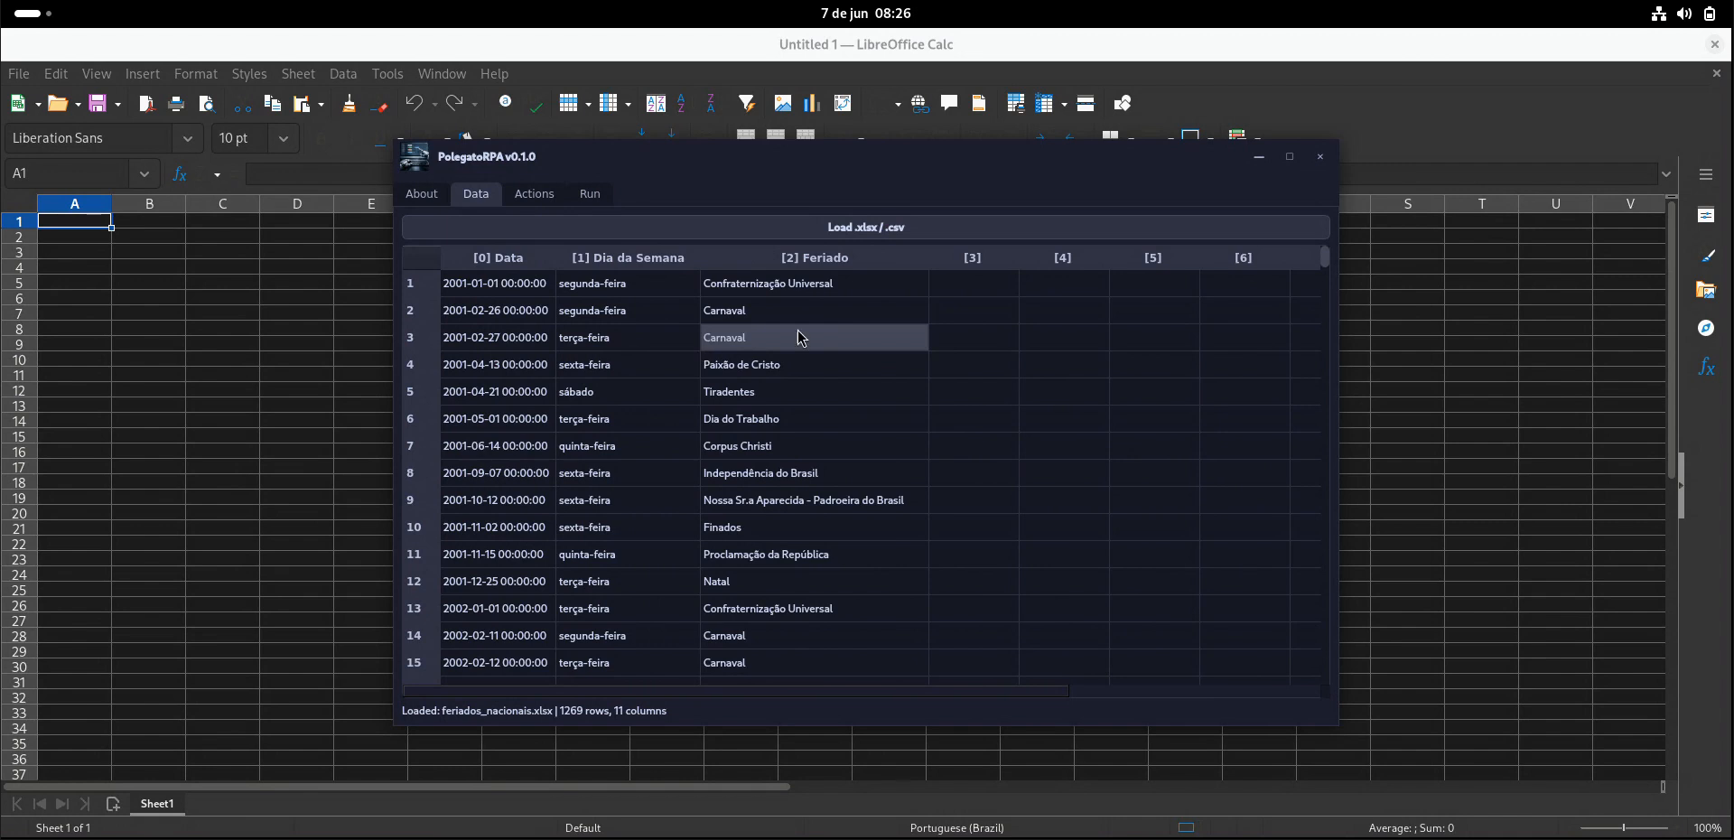
{"action": "left_click", "coordinate": [974, 313]}
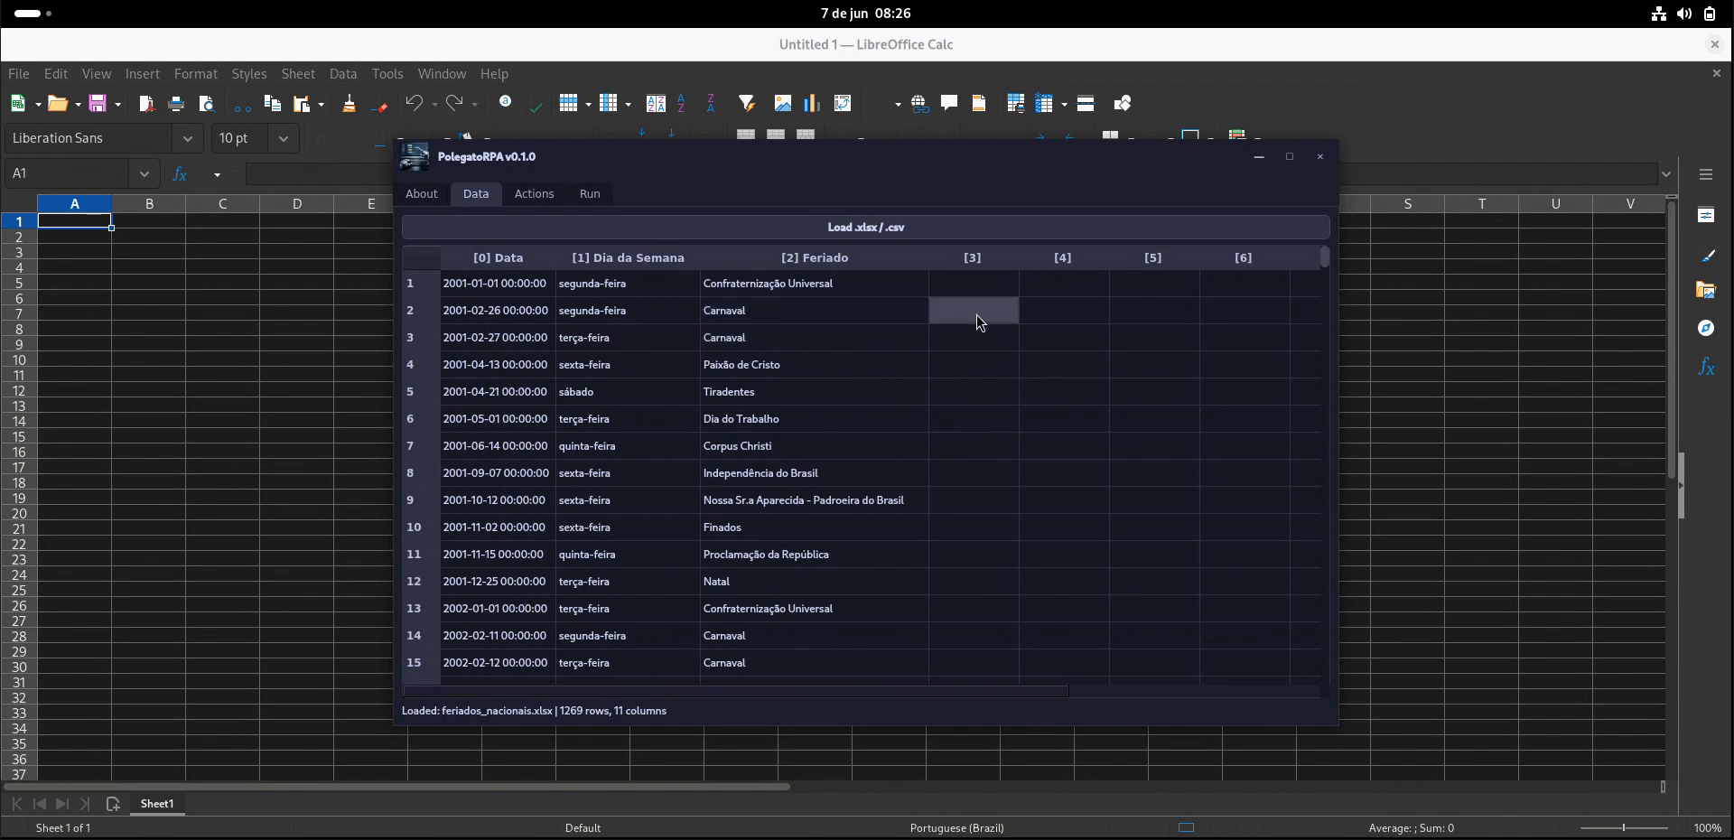
Capture a screenshot of the empty spreadsheet for the action sequence and maximize the PolegatoRPA window
{"action": "left_click", "coordinate": [534, 194]}
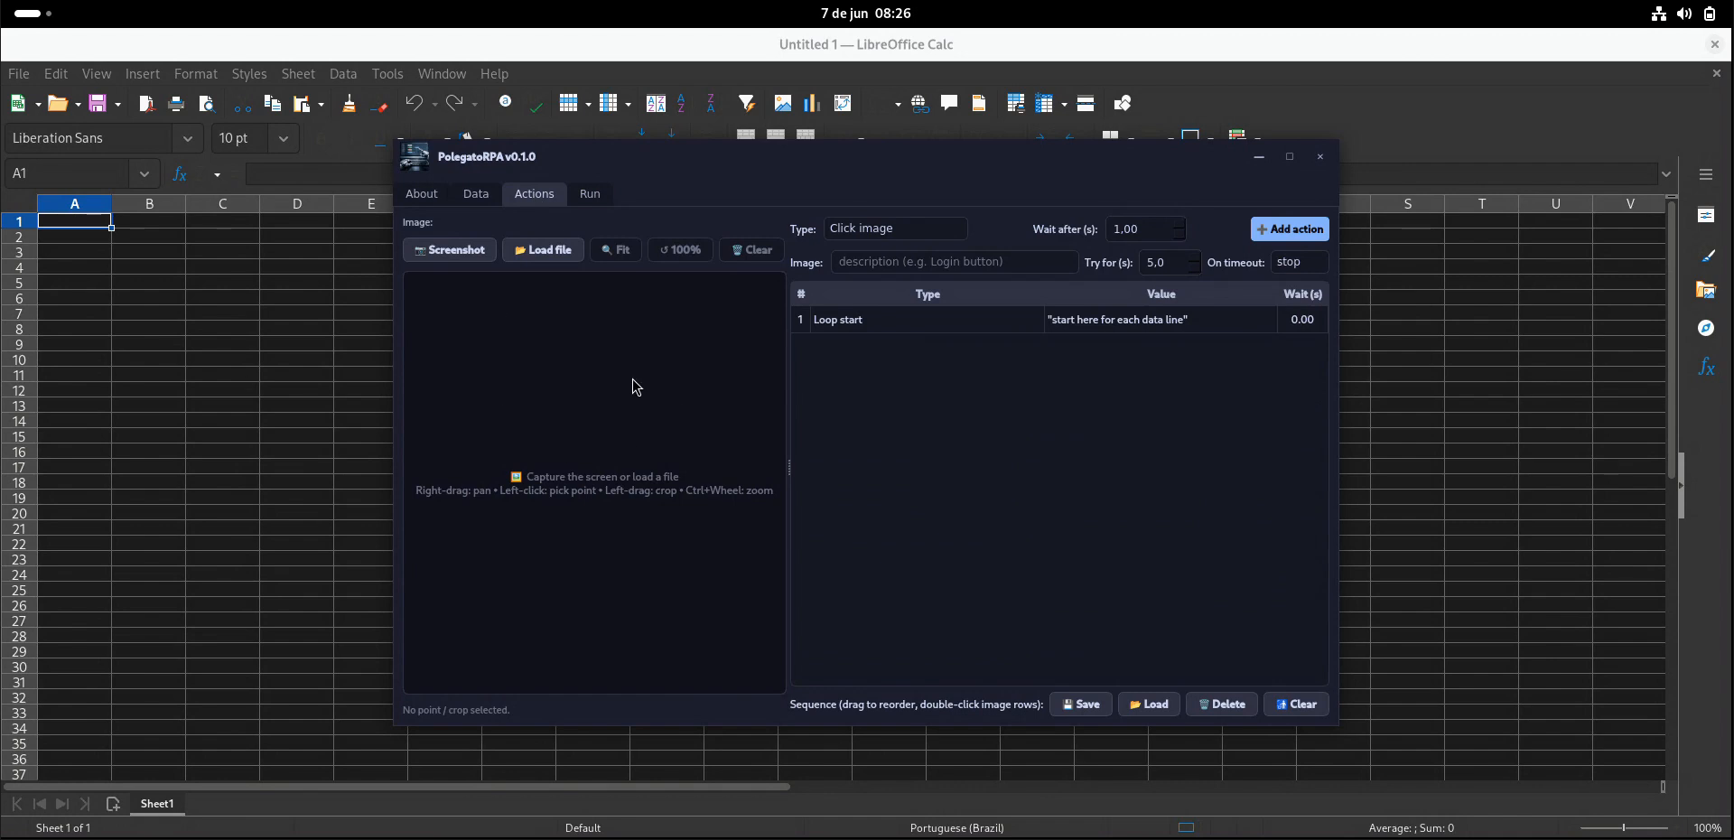
{"action": "left_click", "coordinate": [473, 260]}
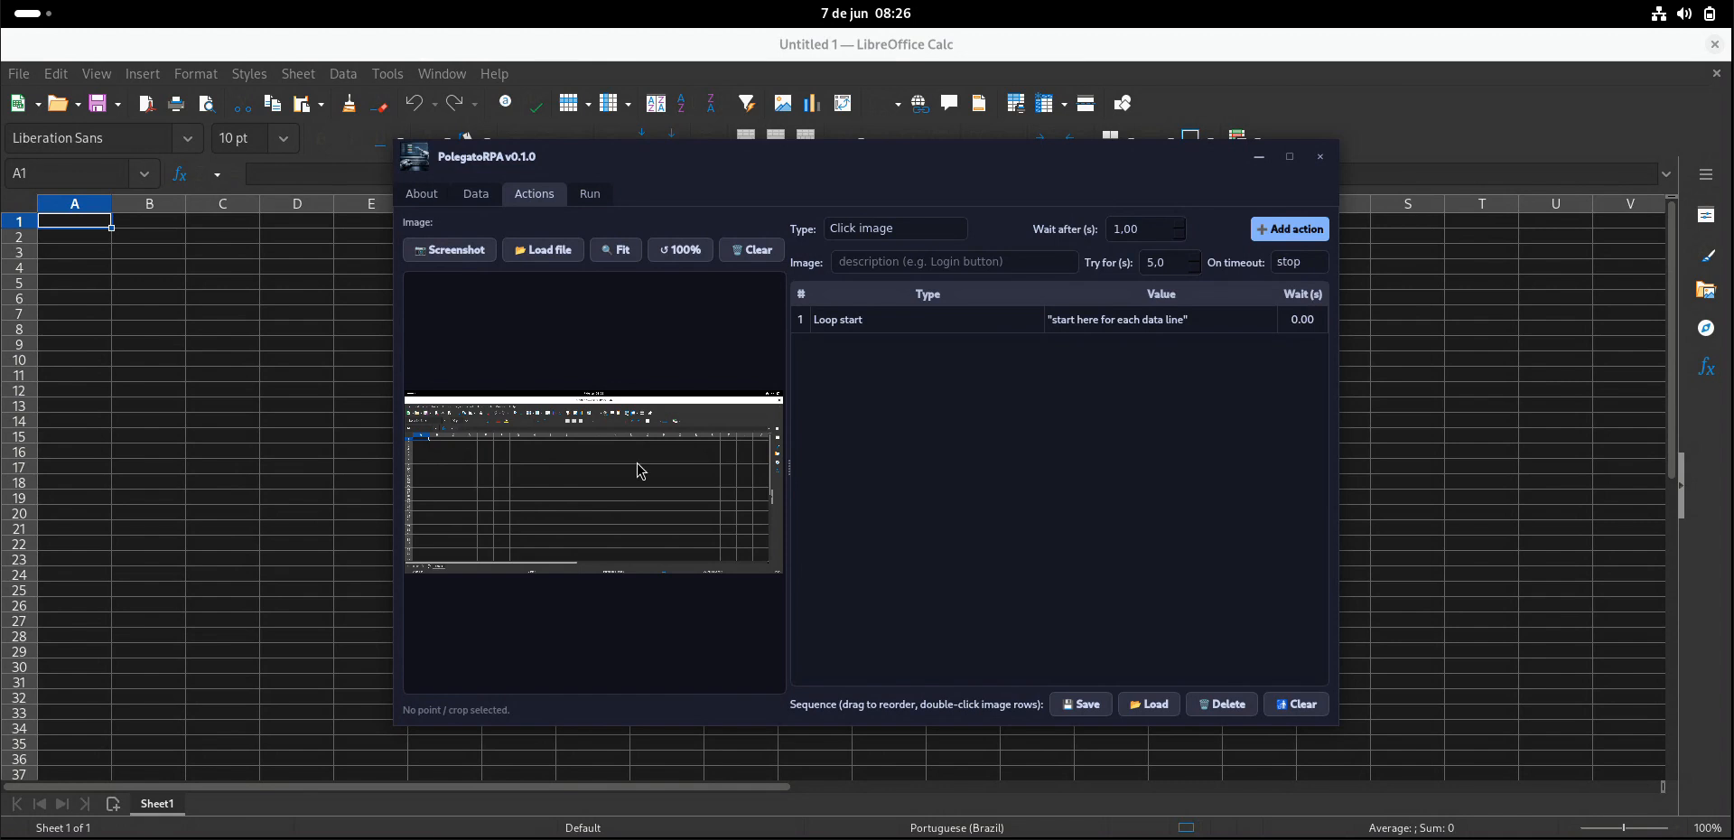
{"action": "double_click", "coordinate": [732, 161]}
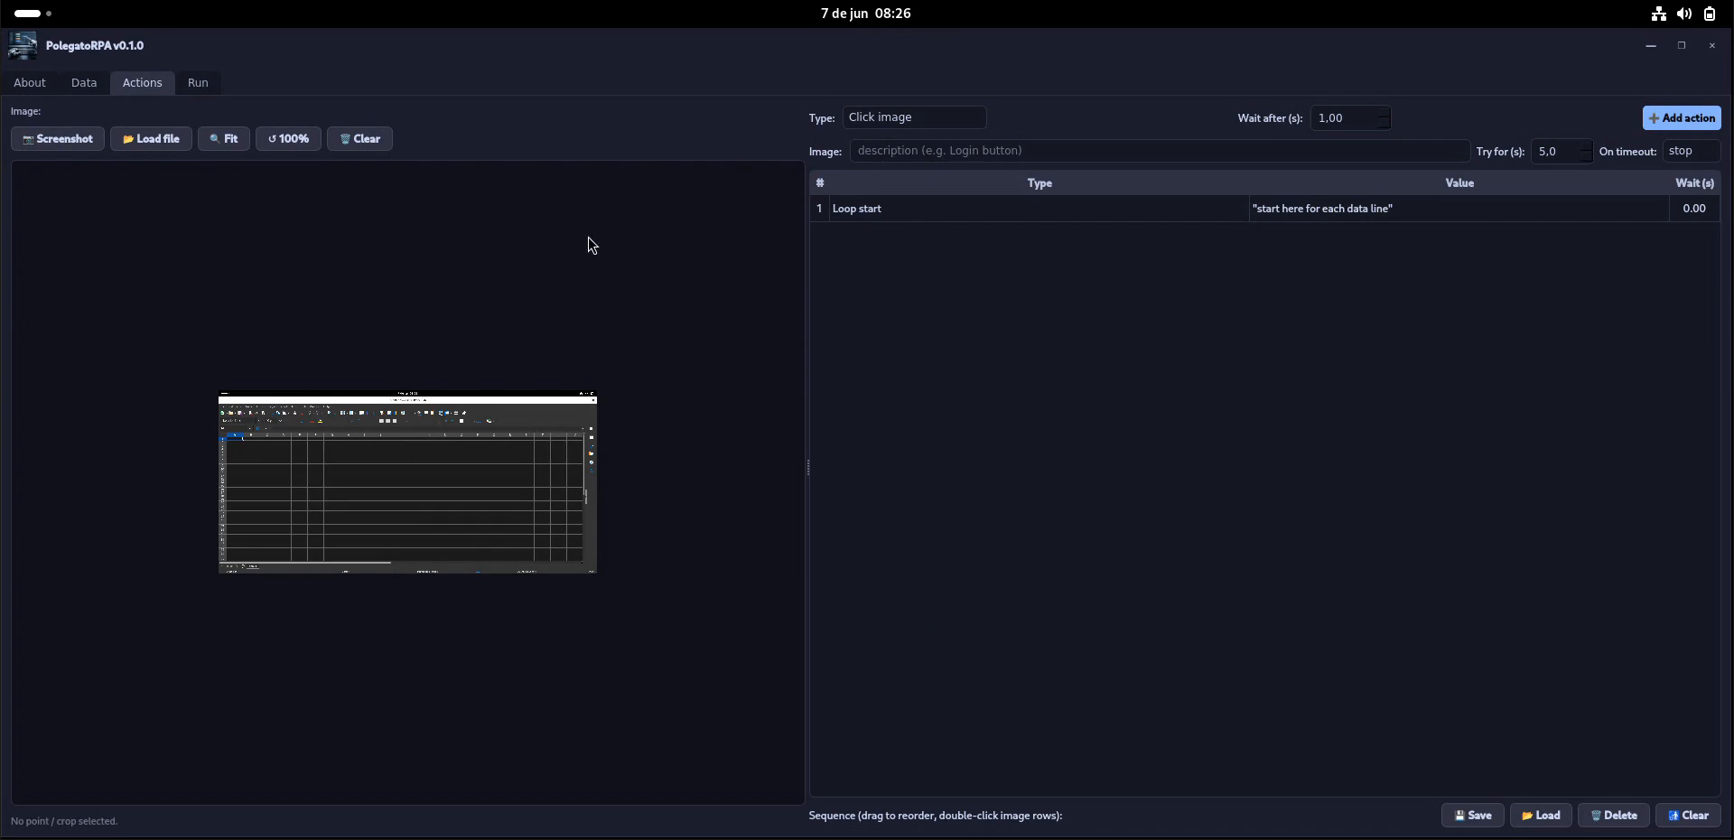
Crop the purple save icon of the spreadsheet out of the captured screenshot, about 31×28 pixels
{"action": "left_click", "coordinate": [291, 141]}
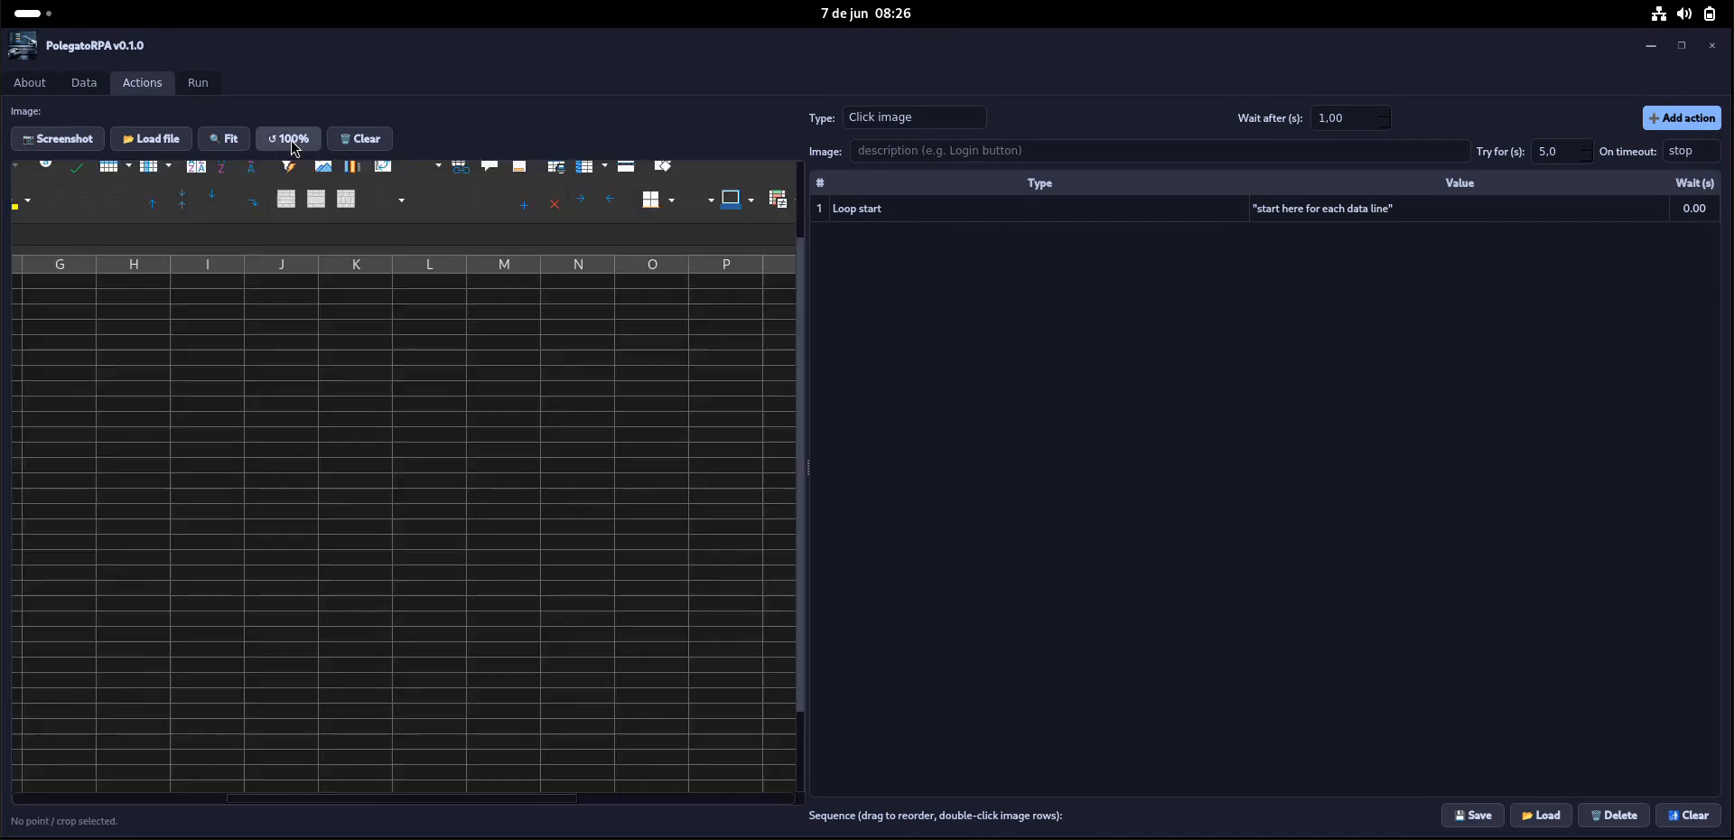
{"action": "scroll", "coordinate": [329, 355], "scroll_direction": "up", "scroll_amount": 2}
{"action": "scroll", "coordinate": [329, 355], "scroll_direction": "left", "scroll_amount": 9}
{"action": "scroll", "coordinate": [329, 354], "scroll_direction": "down", "scroll_amount": 3}
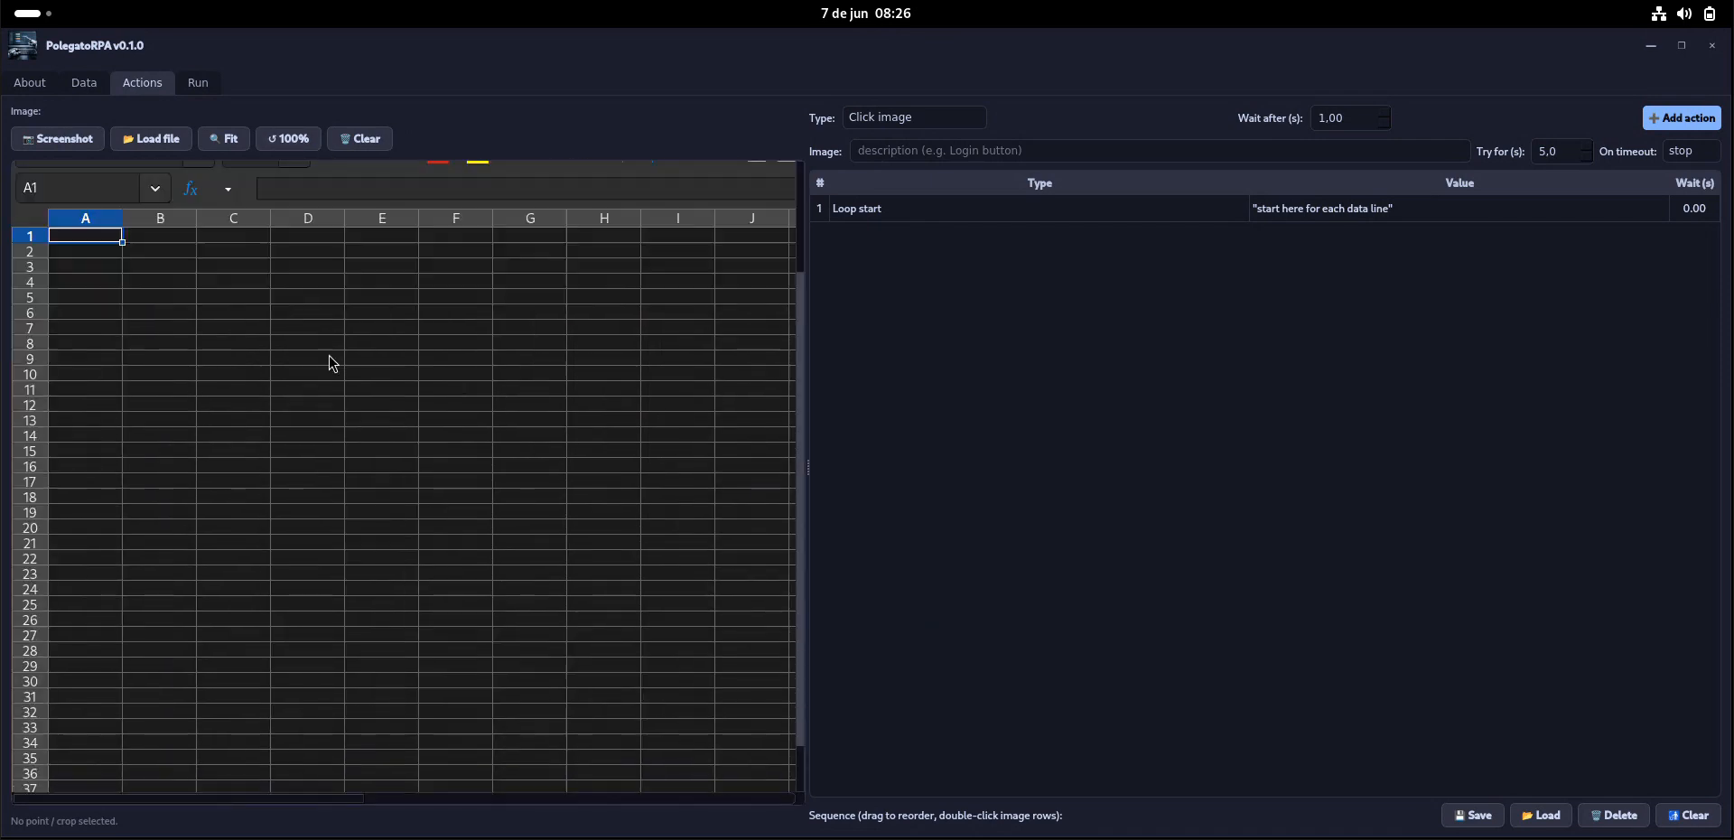
{"action": "scroll", "coordinate": [331, 362], "scroll_direction": "up", "scroll_amount": 2}
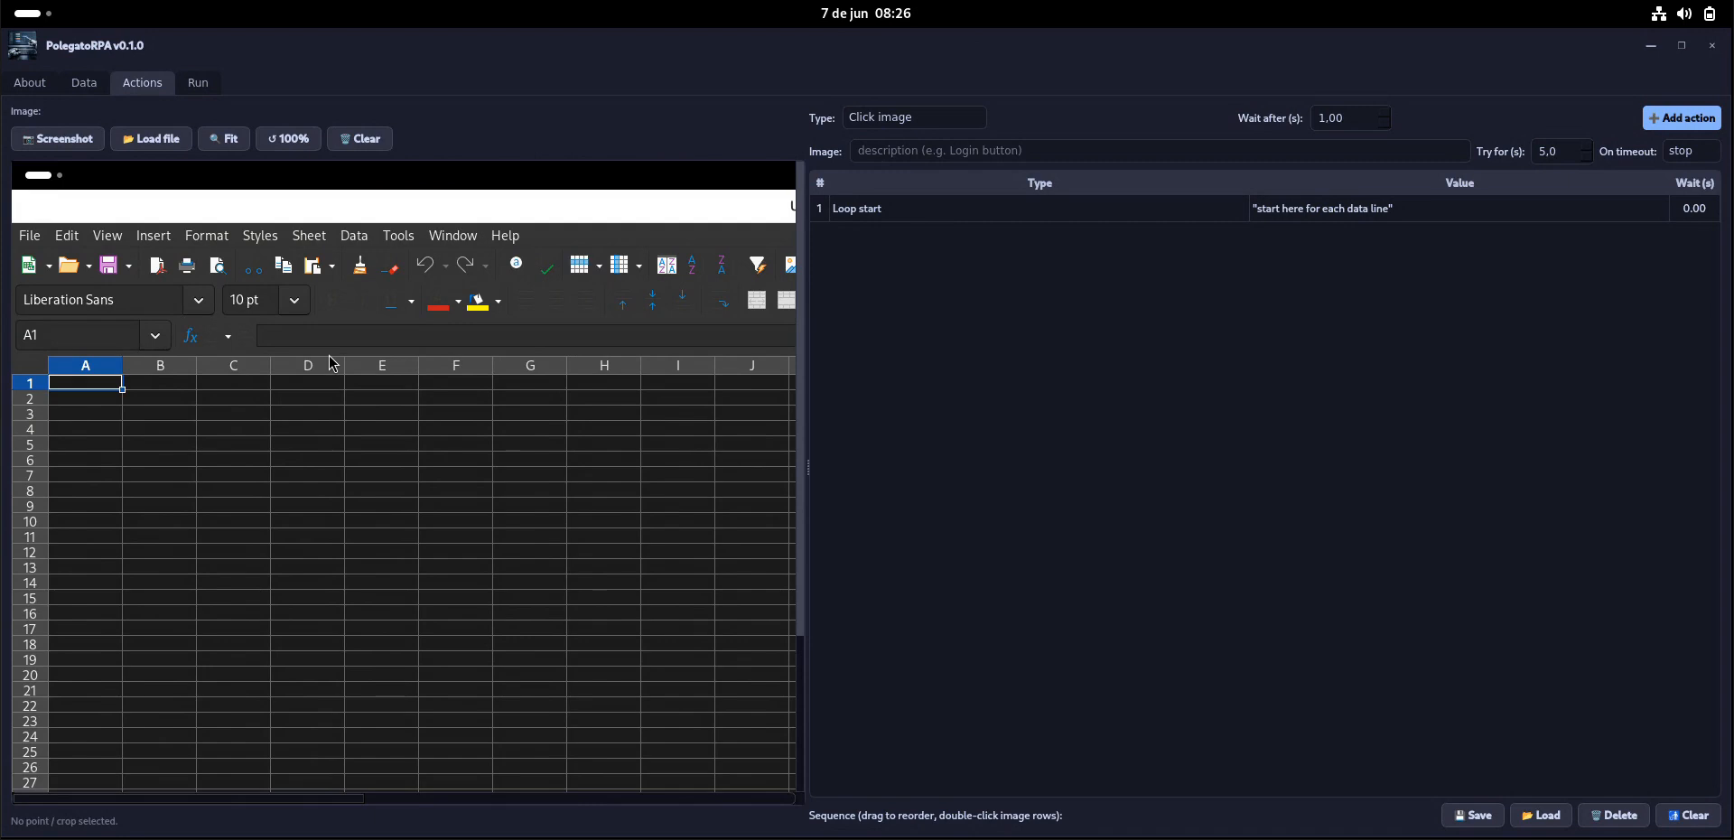
{"action": "scroll", "coordinate": [328, 354], "scroll_direction": "up", "scroll_amount": 6, "text": "ctrl"}
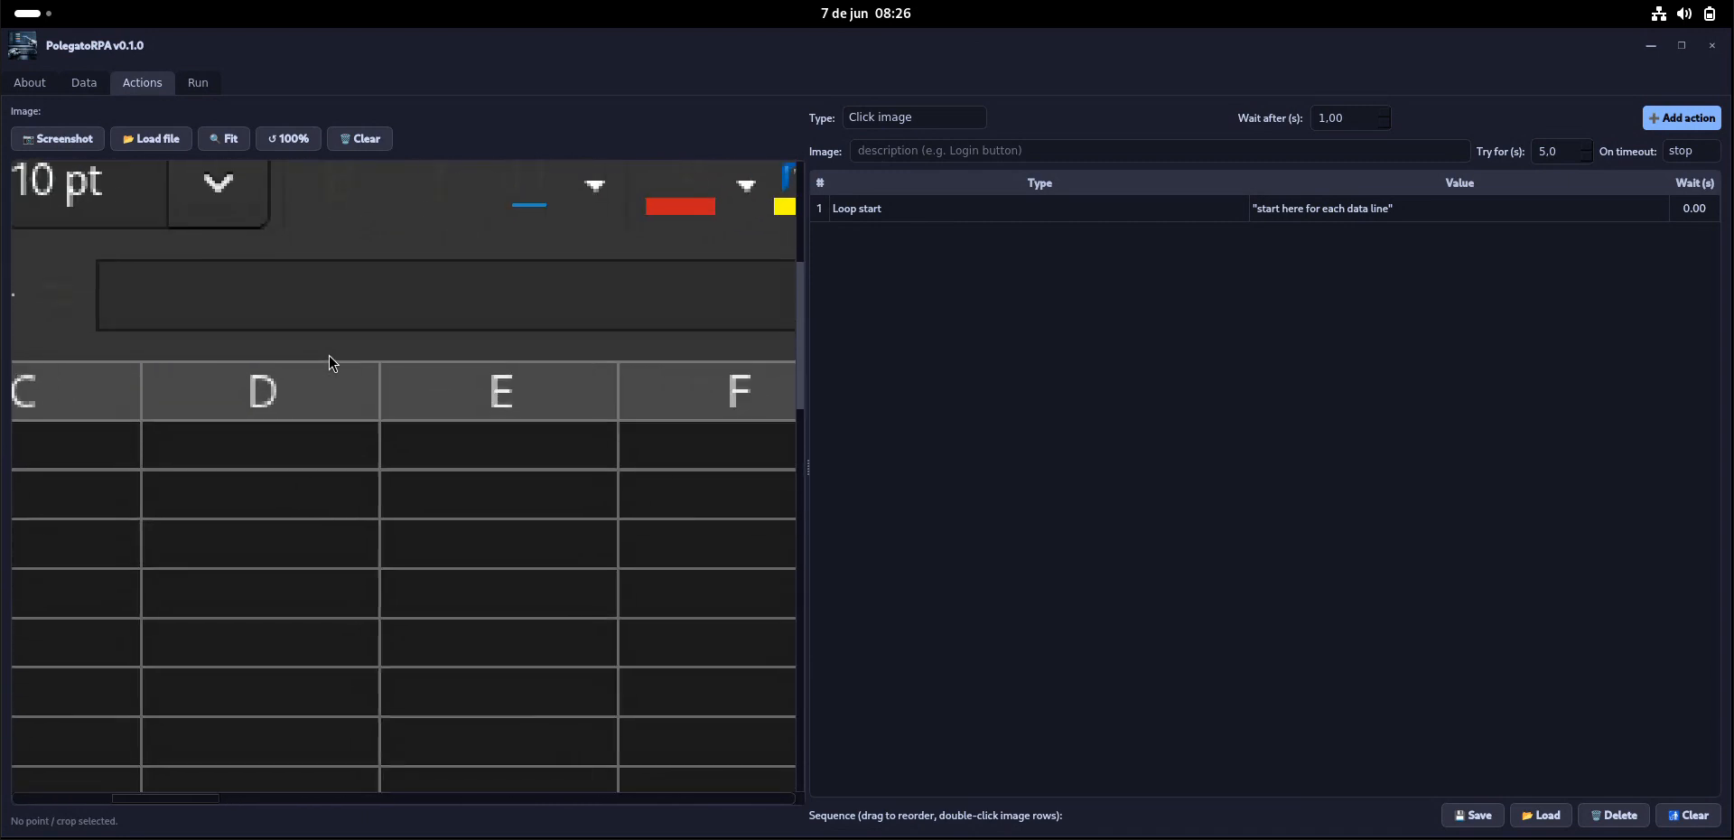
{"action": "scroll", "coordinate": [329, 355], "scroll_direction": "up", "scroll_amount": 1, "text": "ctrl"}
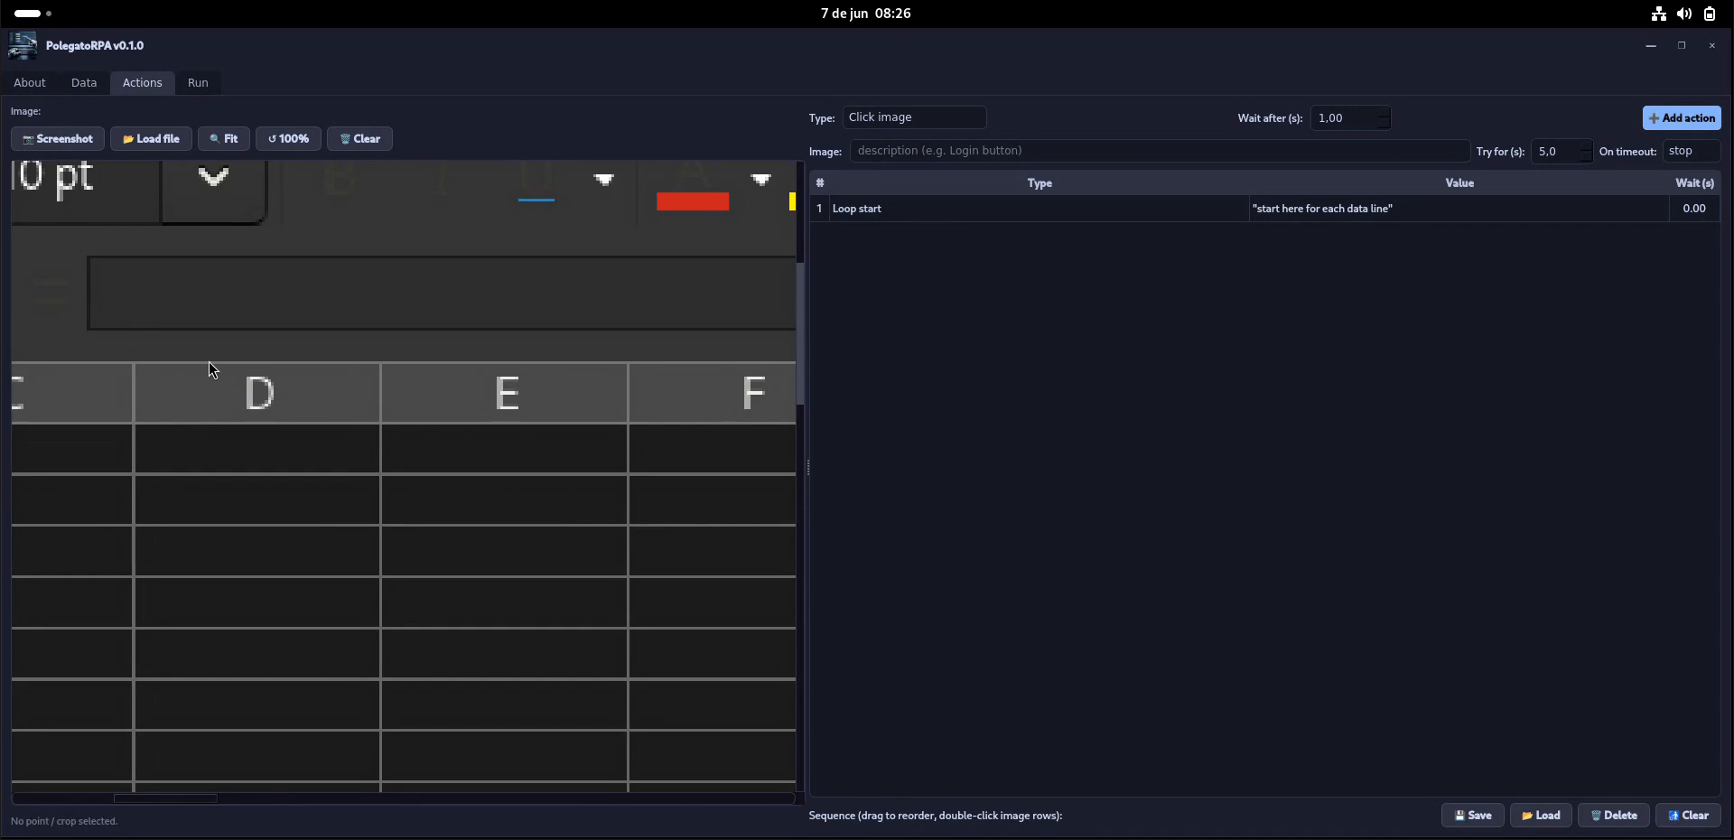
{"action": "scroll", "coordinate": [185, 441], "scroll_direction": "left", "scroll_amount": 6}
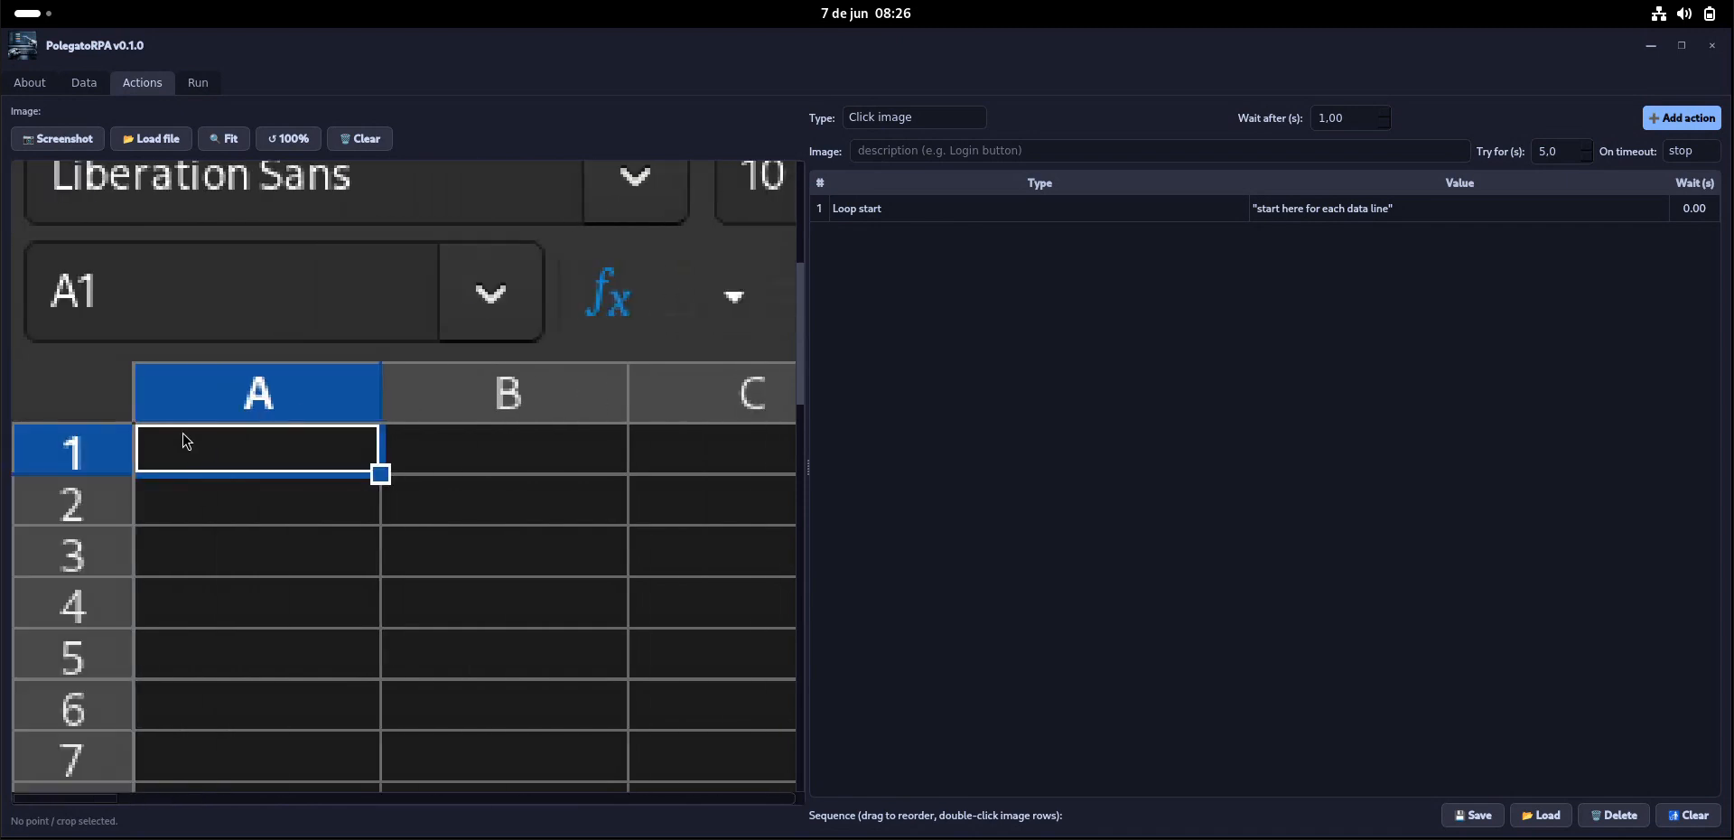
{"action": "scroll", "coordinate": [298, 414], "scroll_direction": "up", "scroll_amount": 5}
{"action": "scroll", "coordinate": [298, 414], "scroll_direction": "right", "scroll_amount": 3}
{"action": "scroll", "coordinate": [298, 414], "scroll_direction": "left", "scroll_amount": 2}
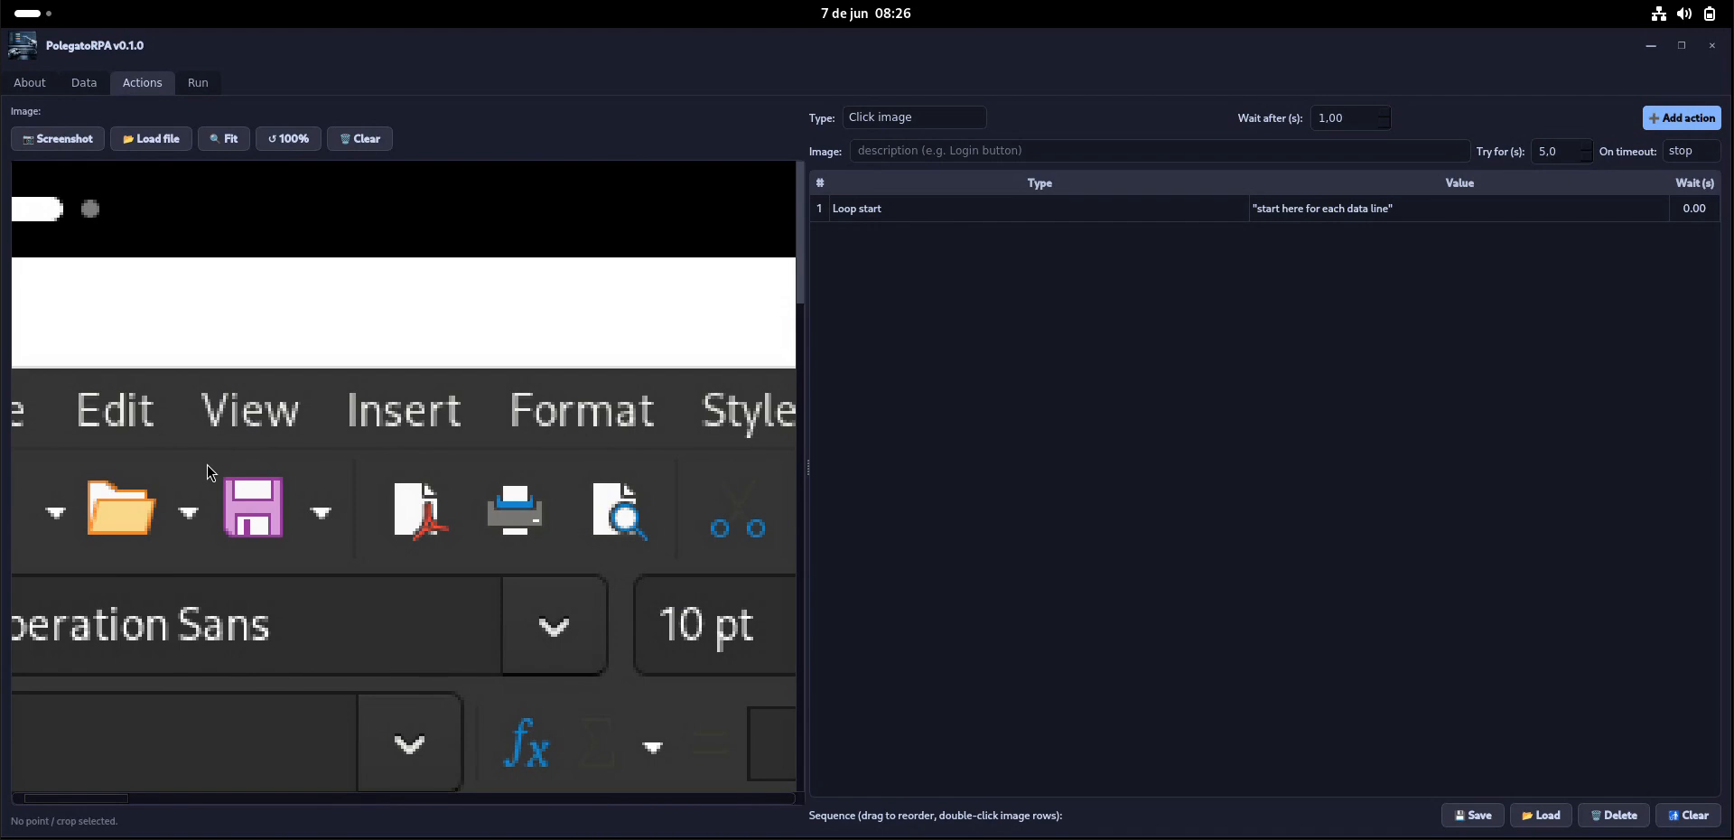
{"action": "left_click_drag", "start_coordinate": [298, 544], "coordinate": [302, 549]}
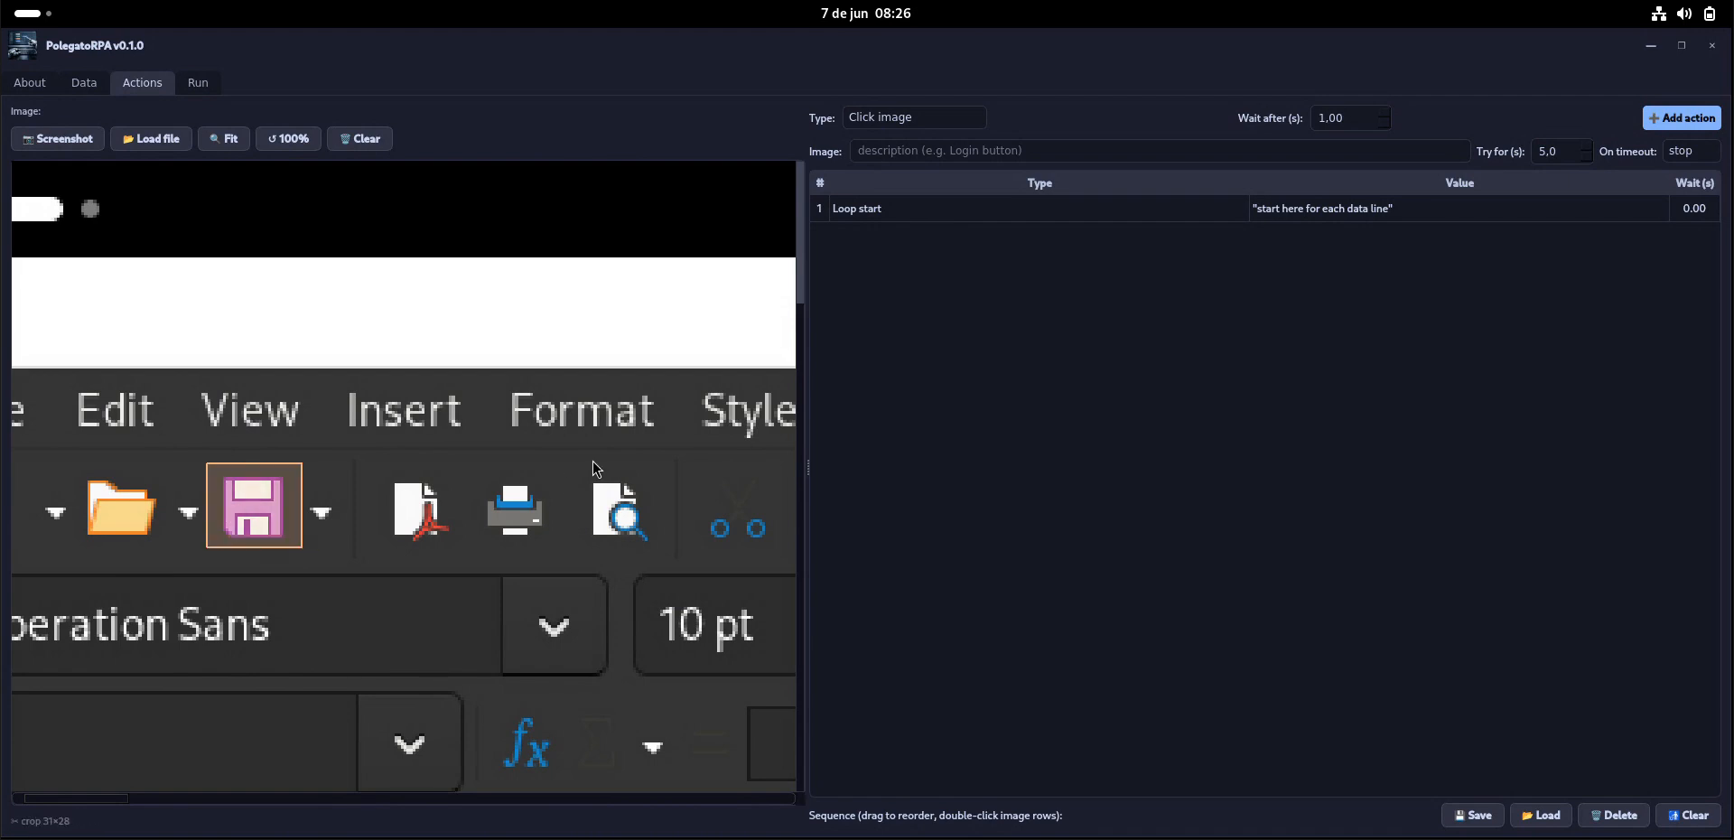
Set the action type to Type text and enter the sample text dfsdfsdf
{"action": "left_click", "coordinate": [939, 124]}
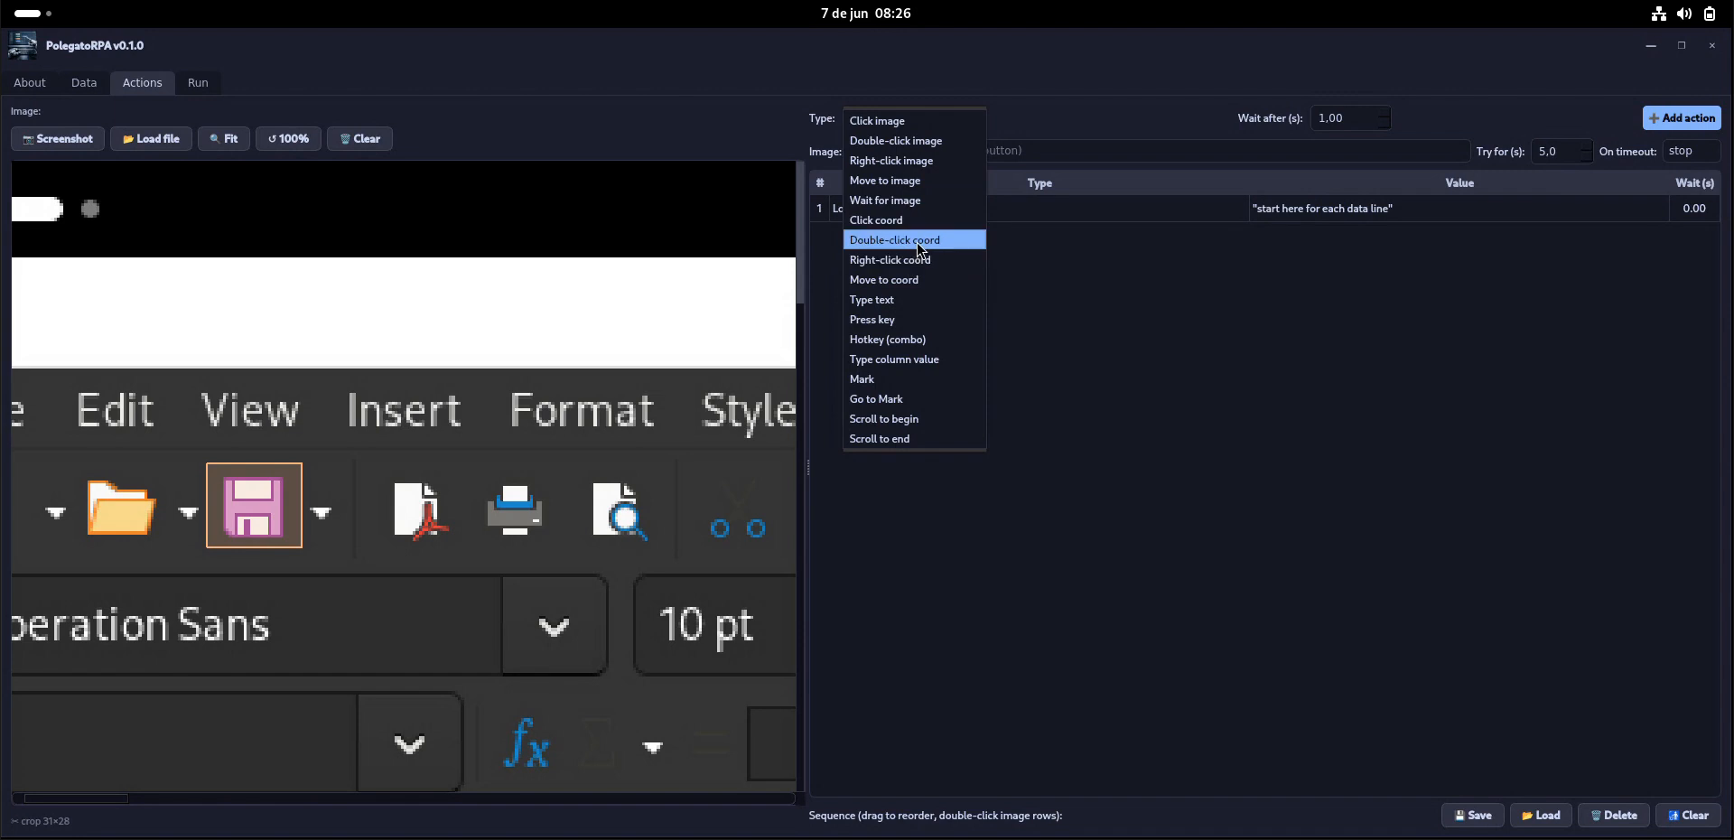
{"action": "left_click", "coordinate": [909, 300]}
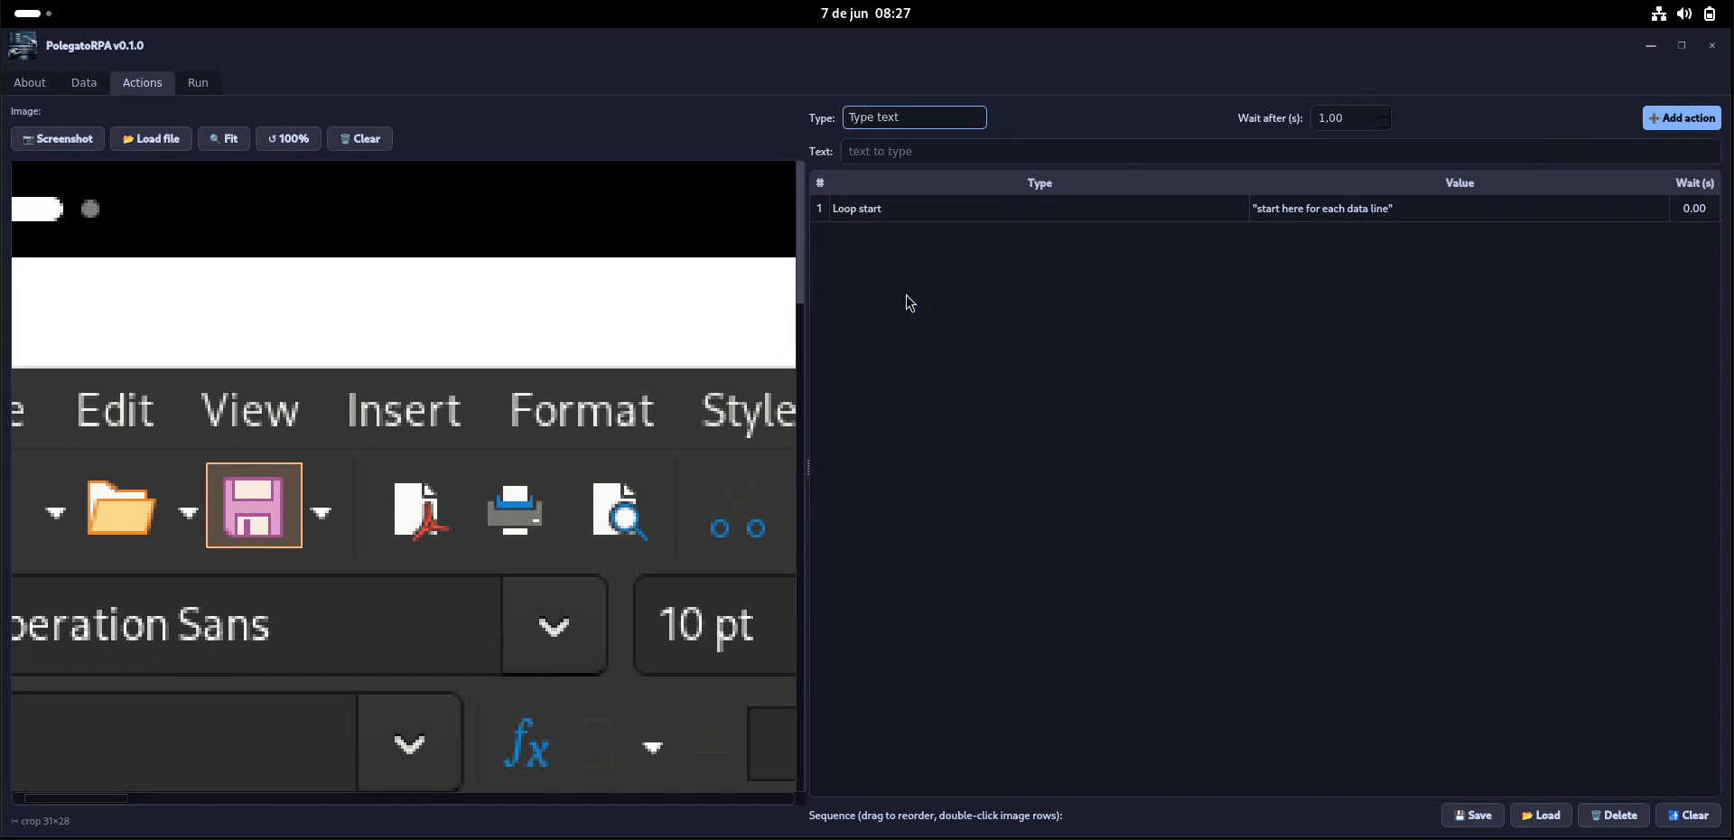
{"action": "left_click", "coordinate": [975, 151]}
{"action": "type", "text": "dfsdfsdf"}
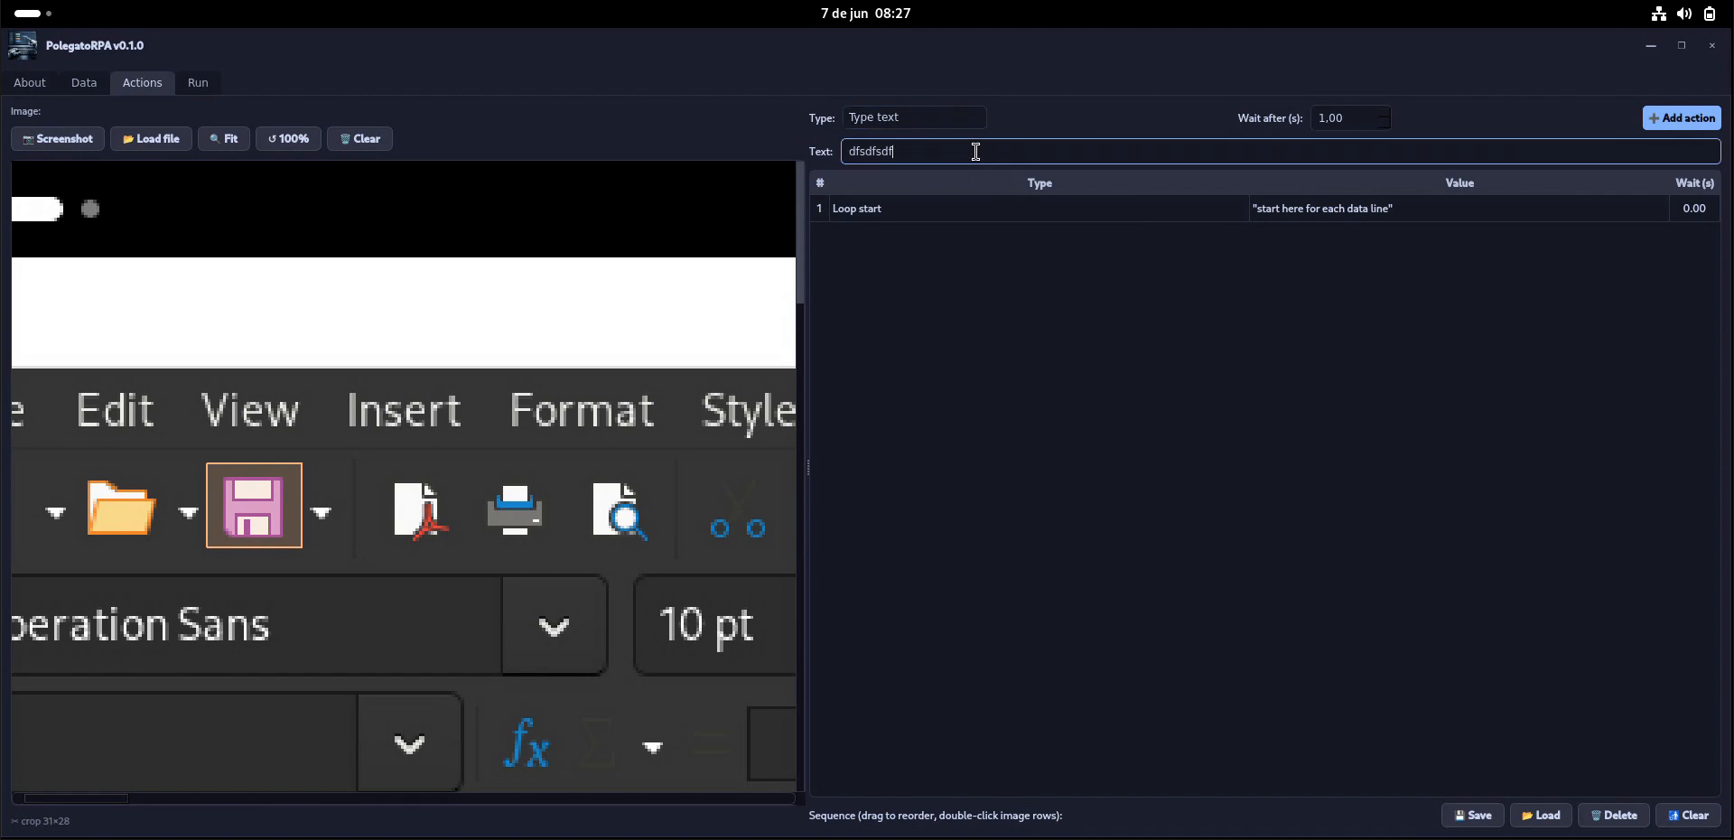
Try the Press key and Hotkey (combo) action types
{"action": "left_click", "coordinate": [932, 128]}
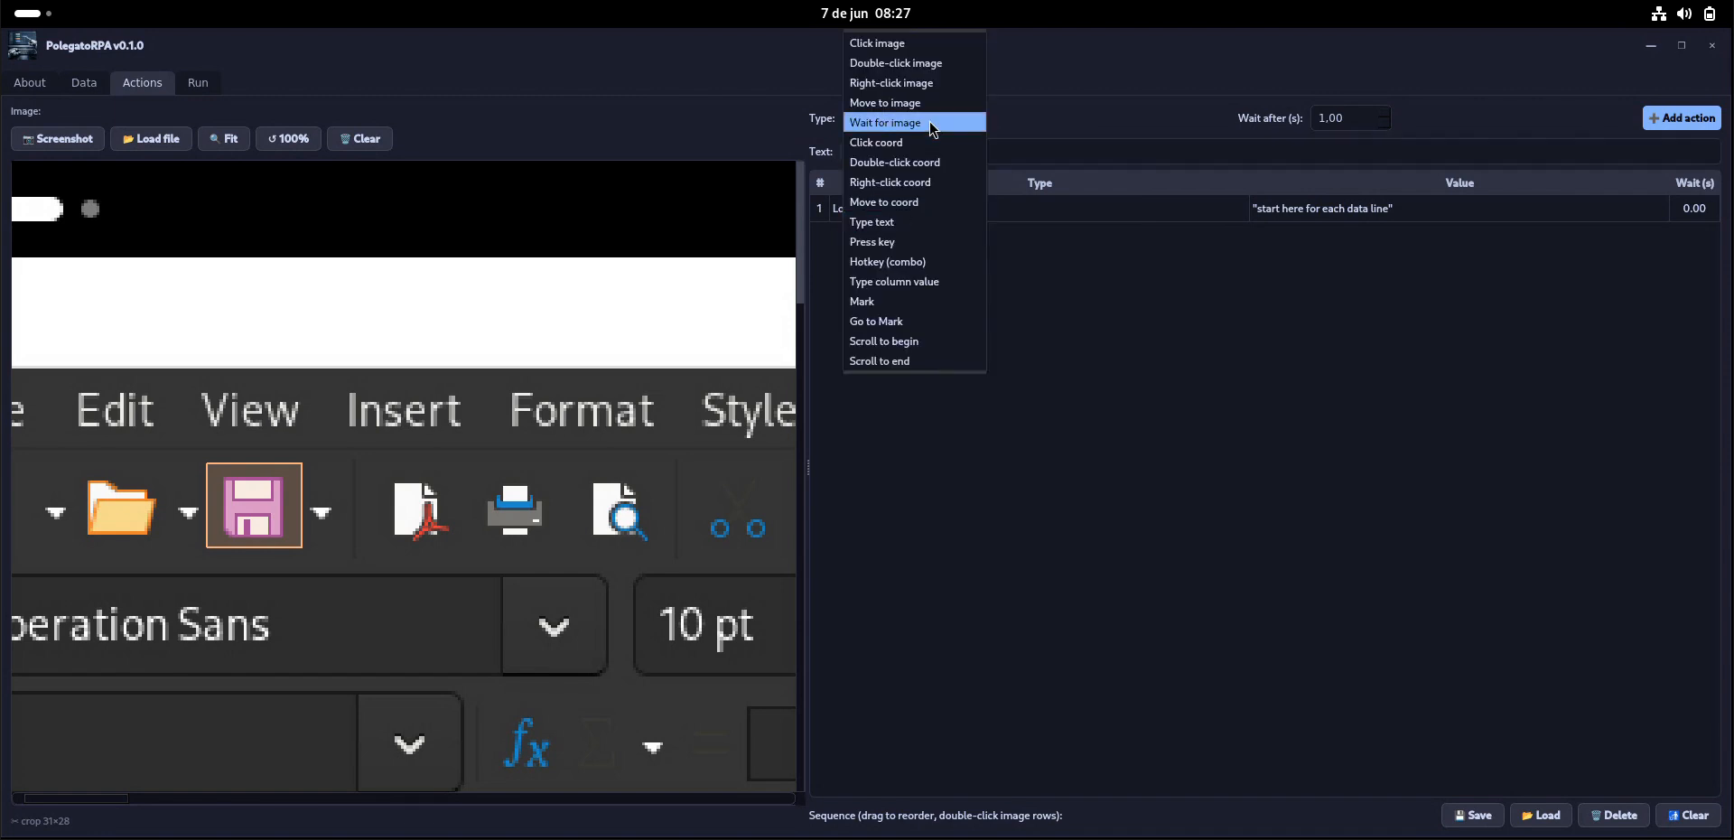
{"action": "left_click", "coordinate": [894, 242]}
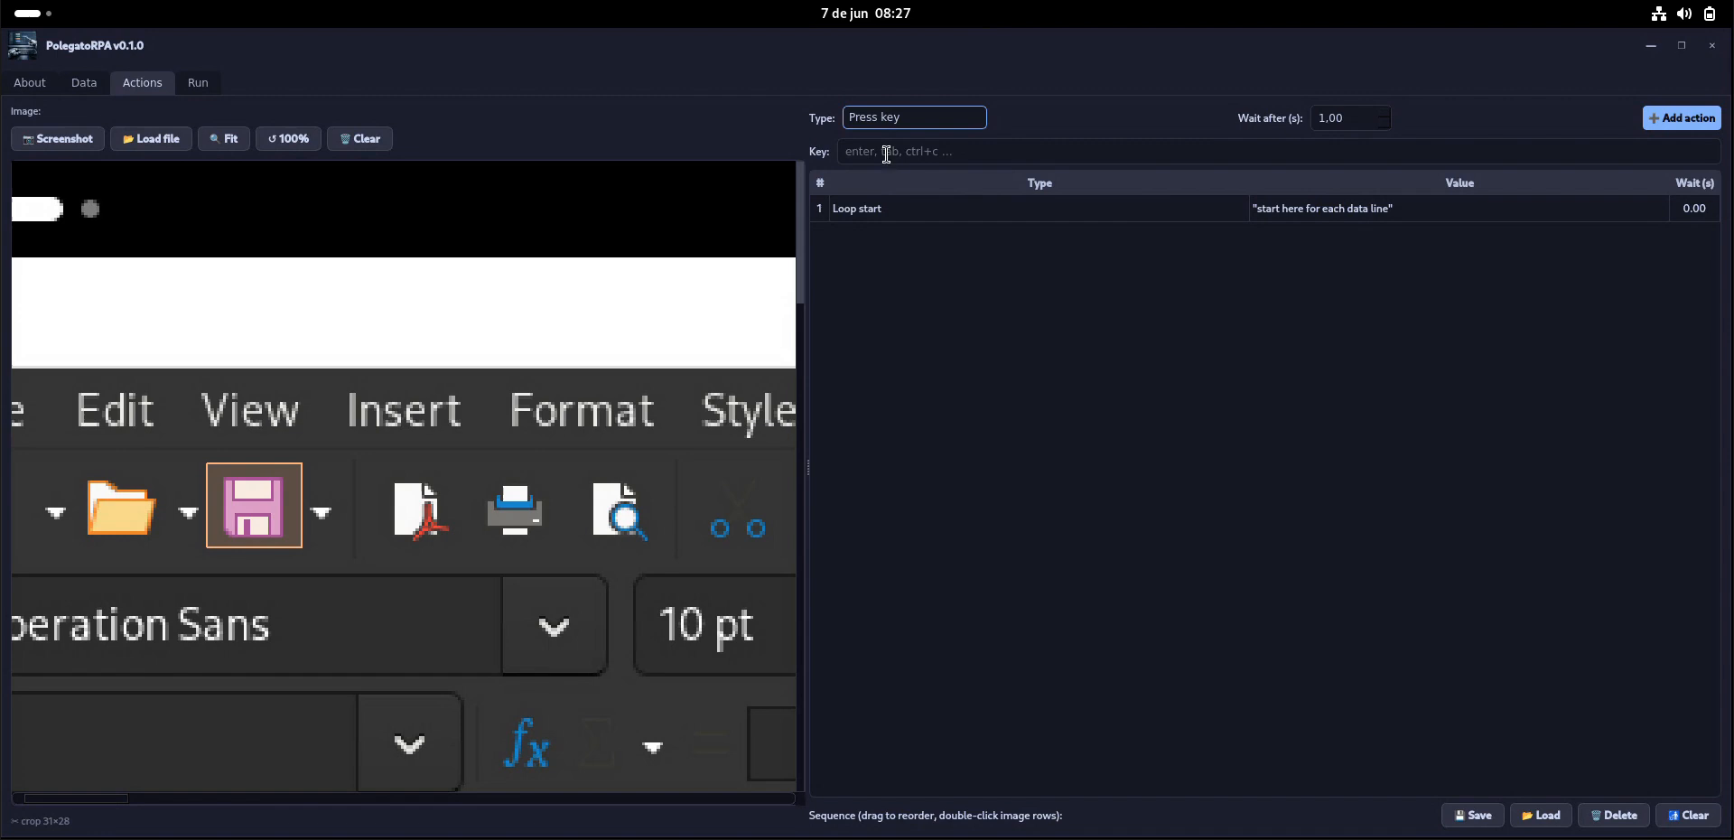
{"action": "left_click", "coordinate": [945, 125]}
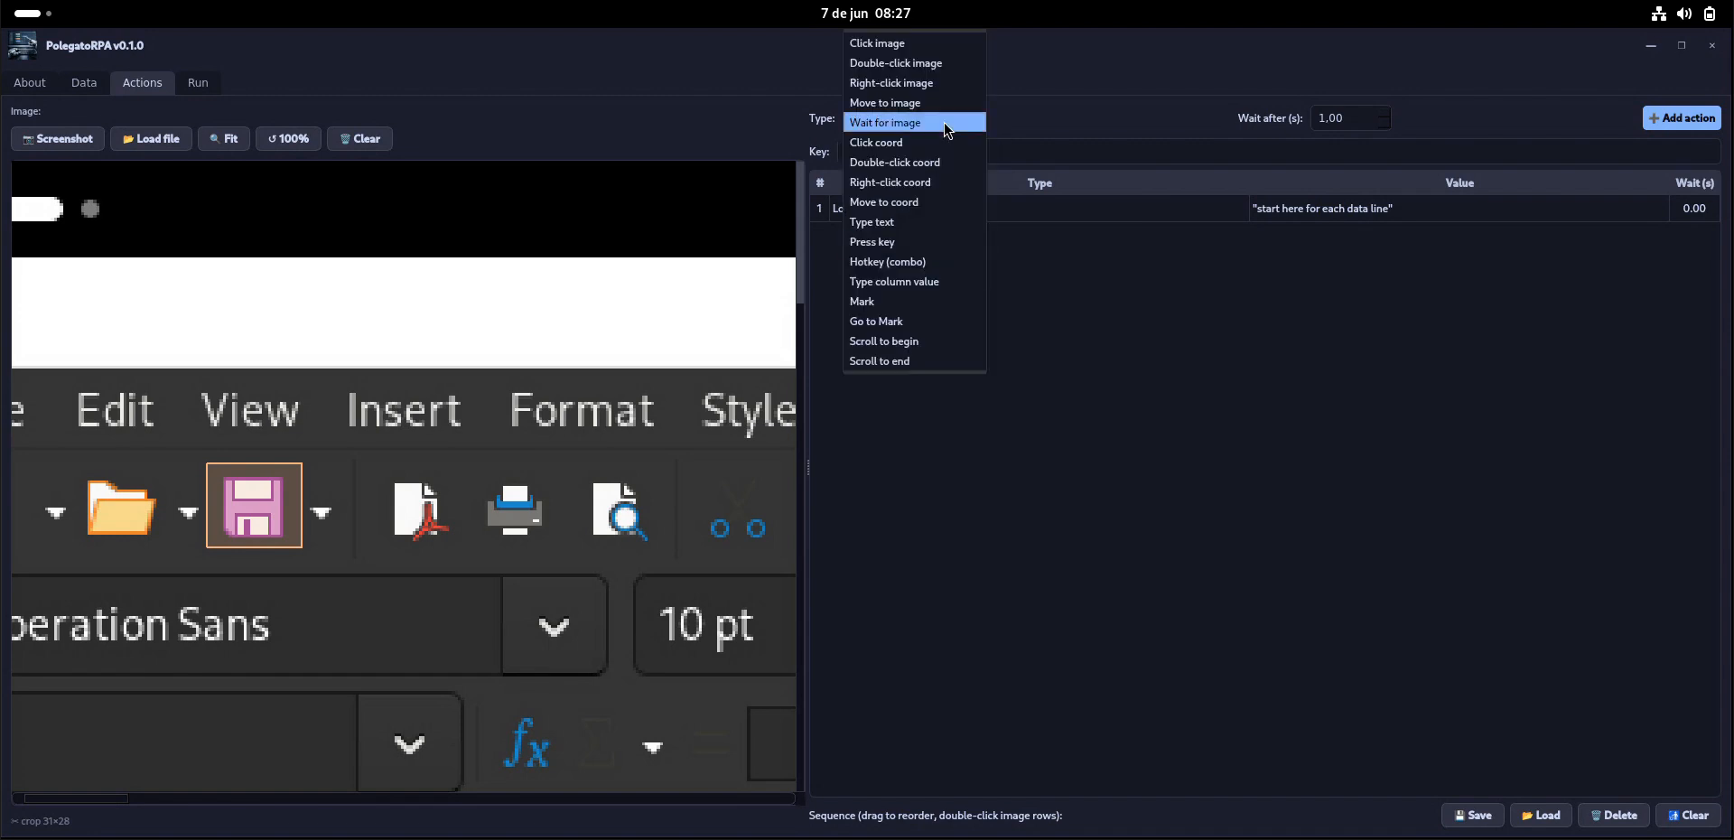
{"action": "left_click", "coordinate": [910, 262]}
Set the action type to Type column value and check the column numbering of the loaded holiday data
{"action": "left_click", "coordinate": [894, 121]}
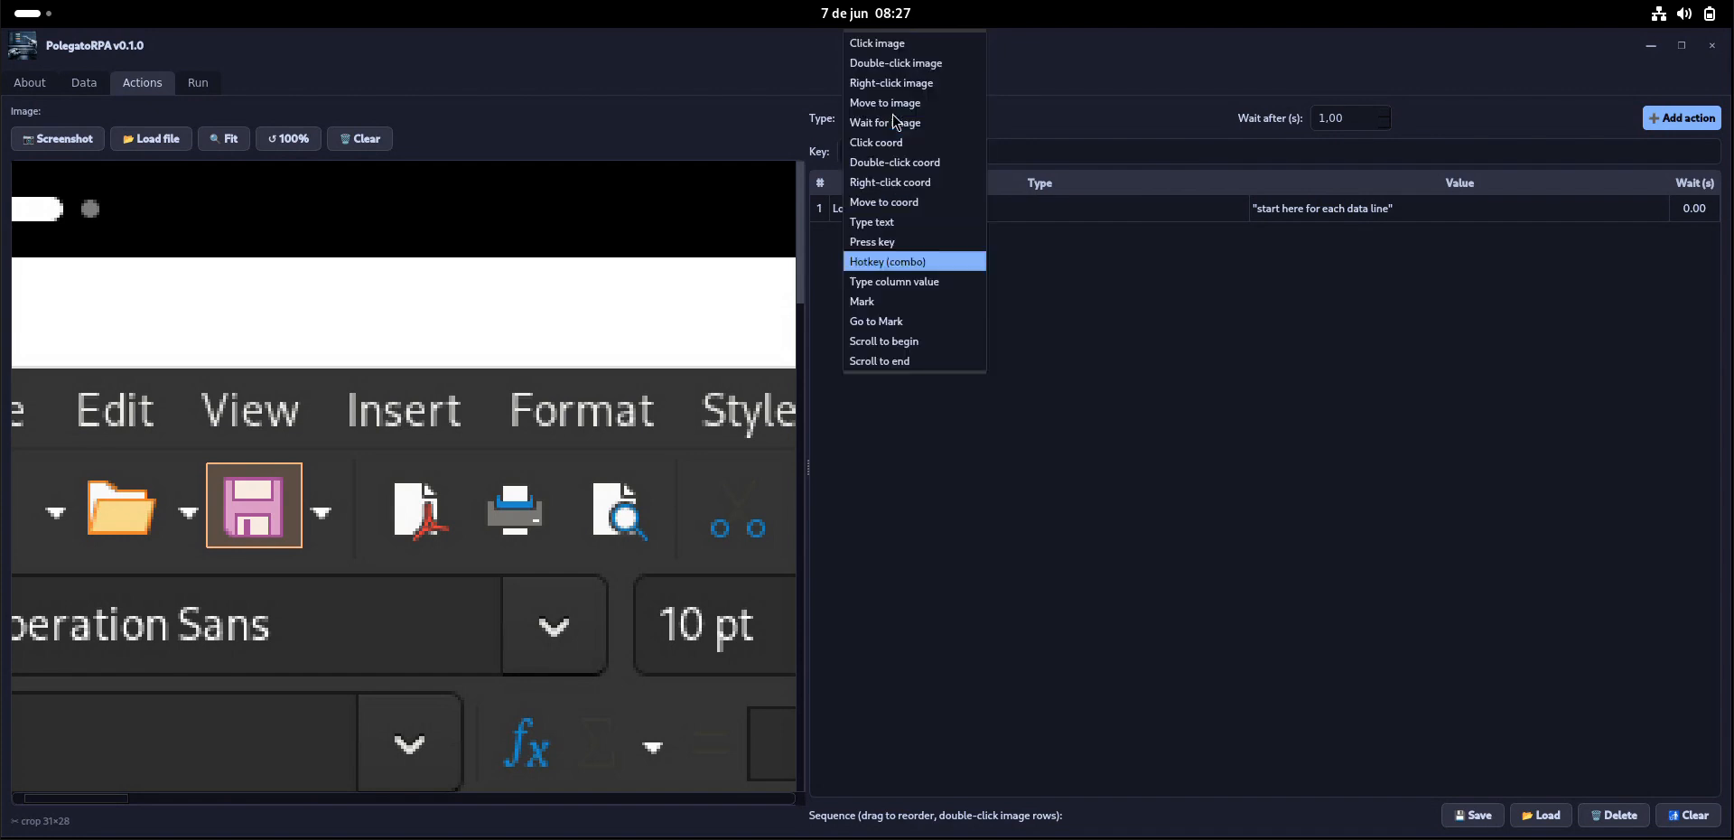
{"action": "left_click", "coordinate": [930, 284]}
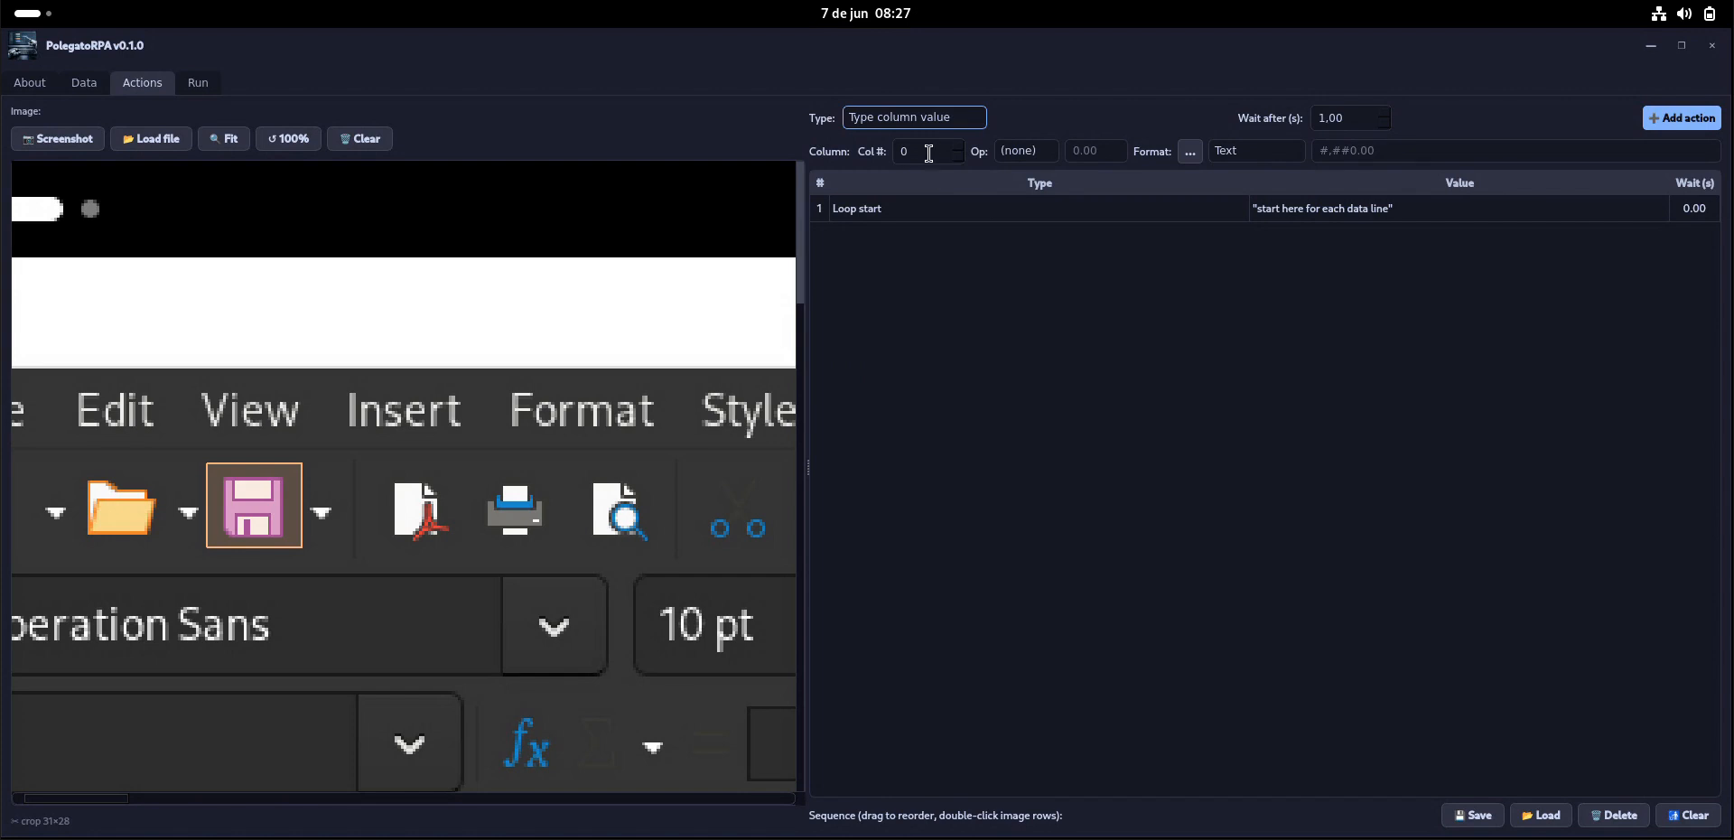
{"action": "left_click", "coordinate": [81, 84]}
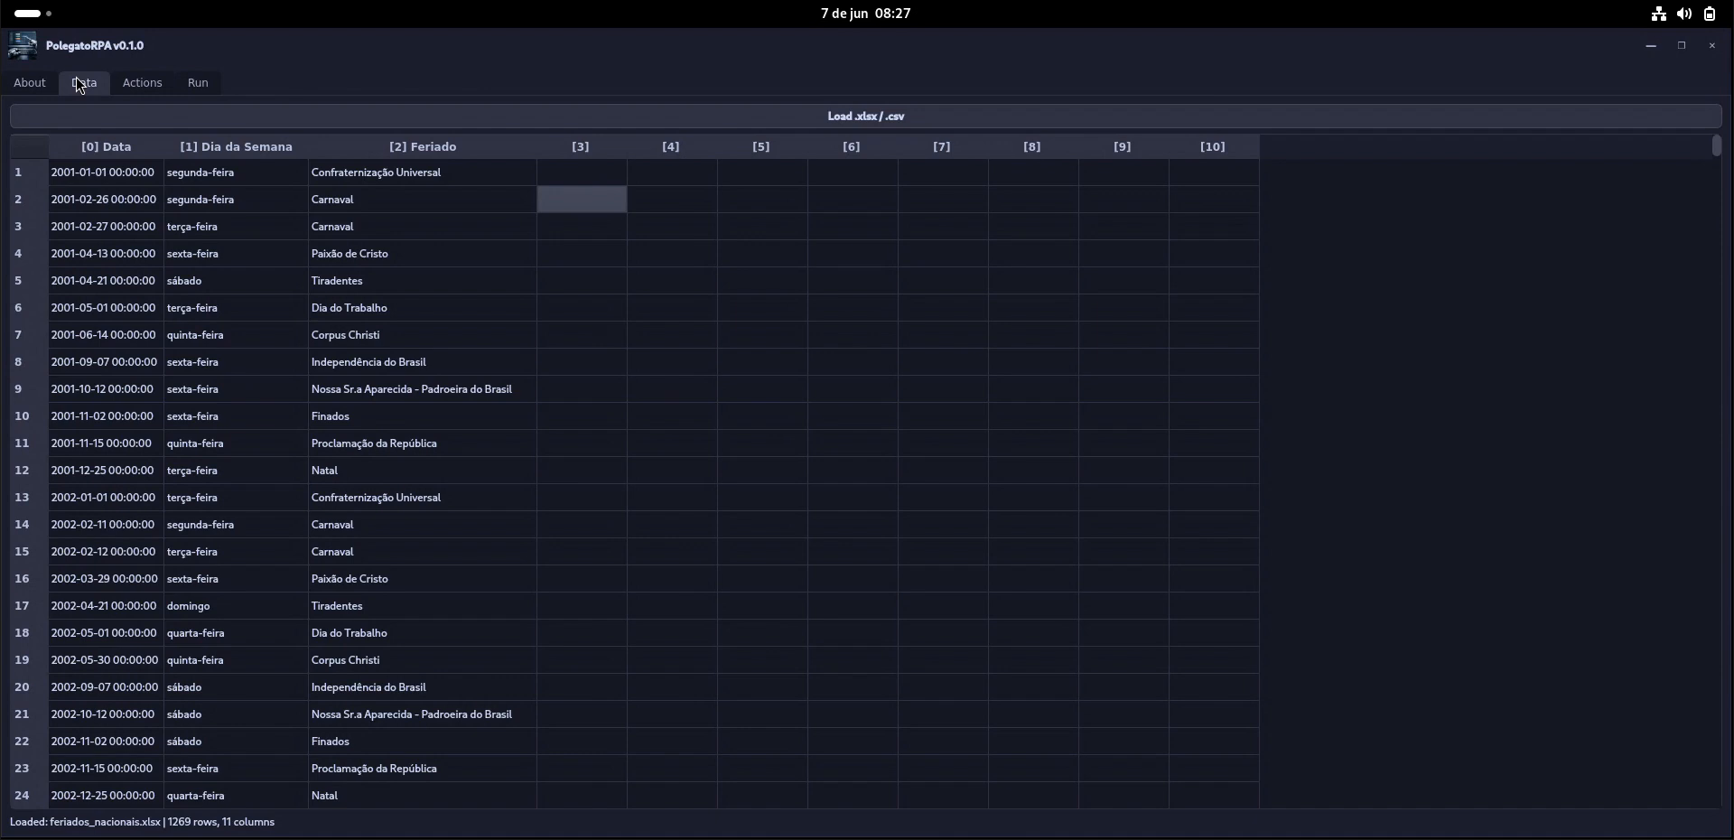
{"action": "left_click", "coordinate": [140, 86]}
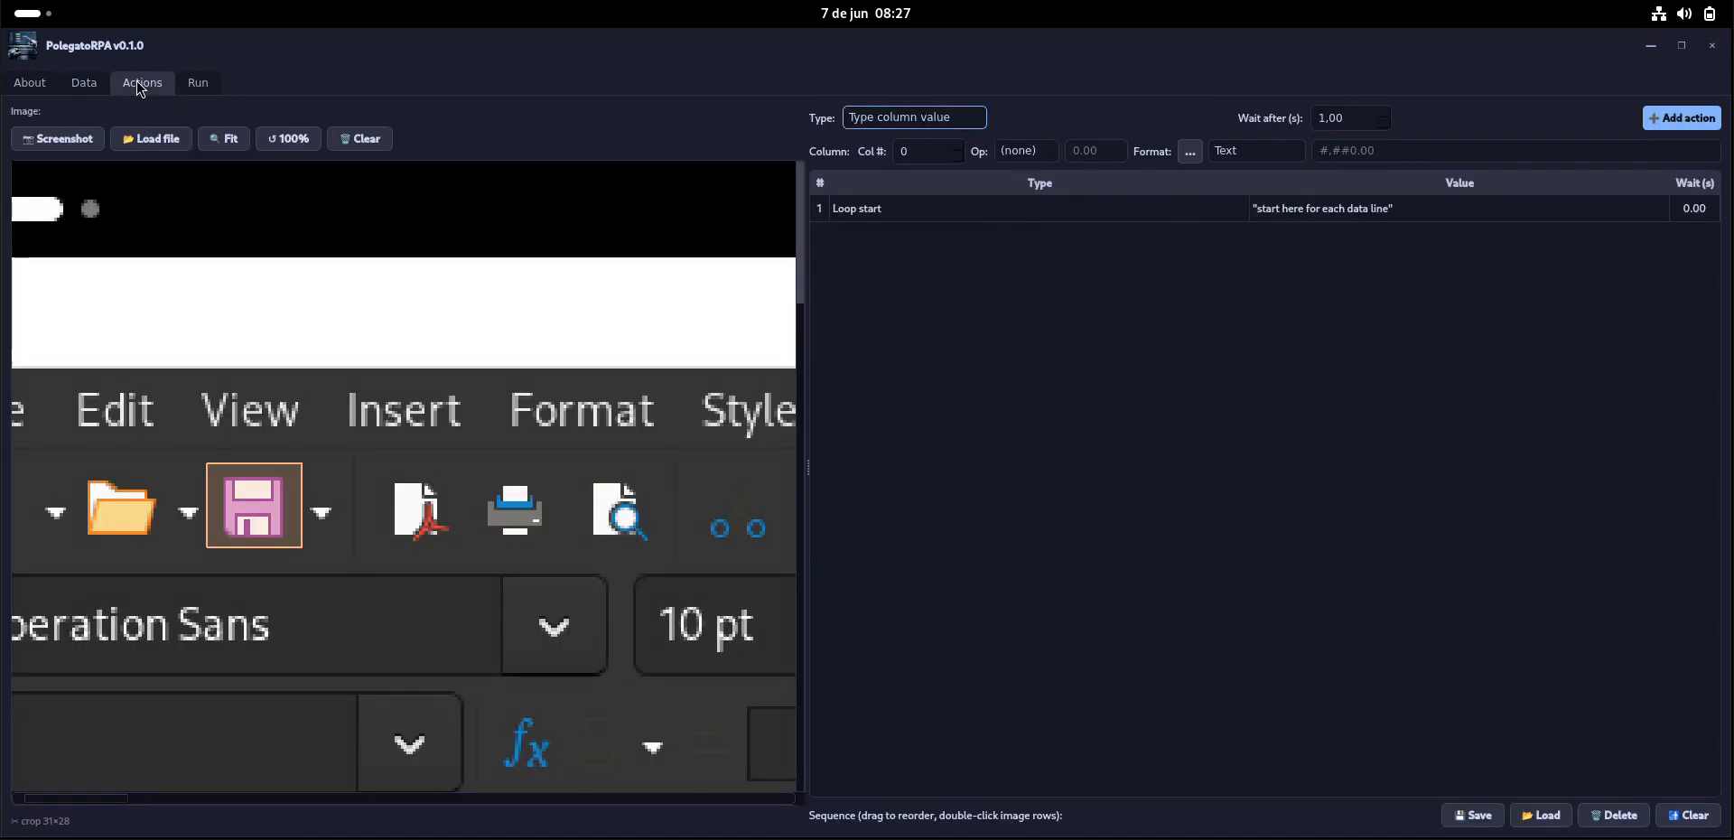
{"action": "left_click", "coordinate": [934, 151]}
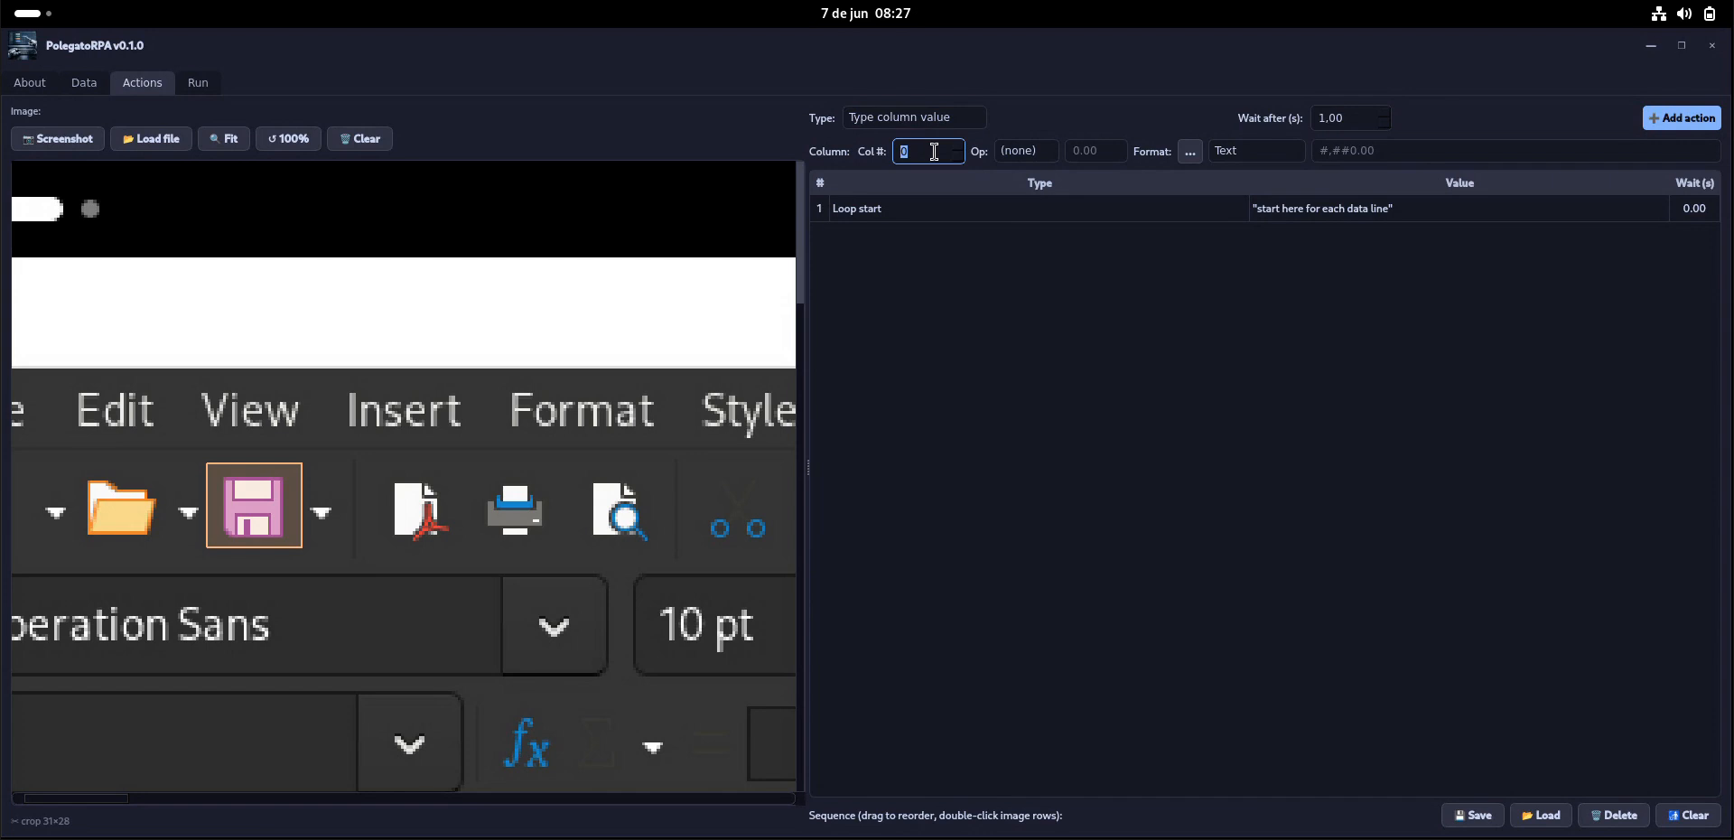
Try the Time format for the column value in the format and mask selection
{"action": "left_click", "coordinate": [1190, 156]}
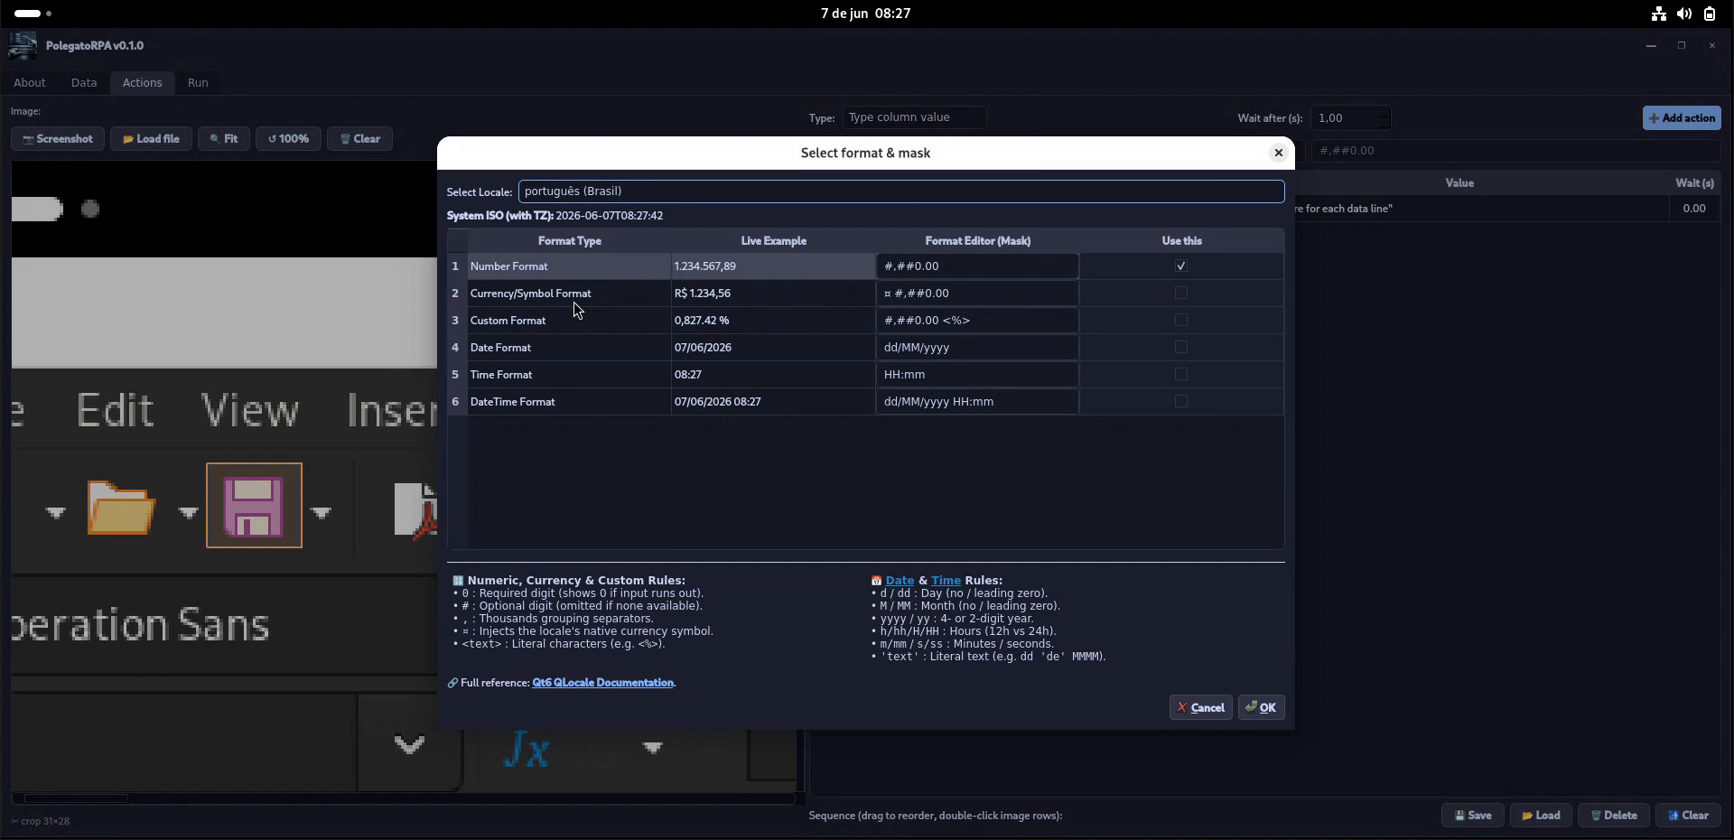
{"action": "left_click", "coordinate": [1182, 365]}
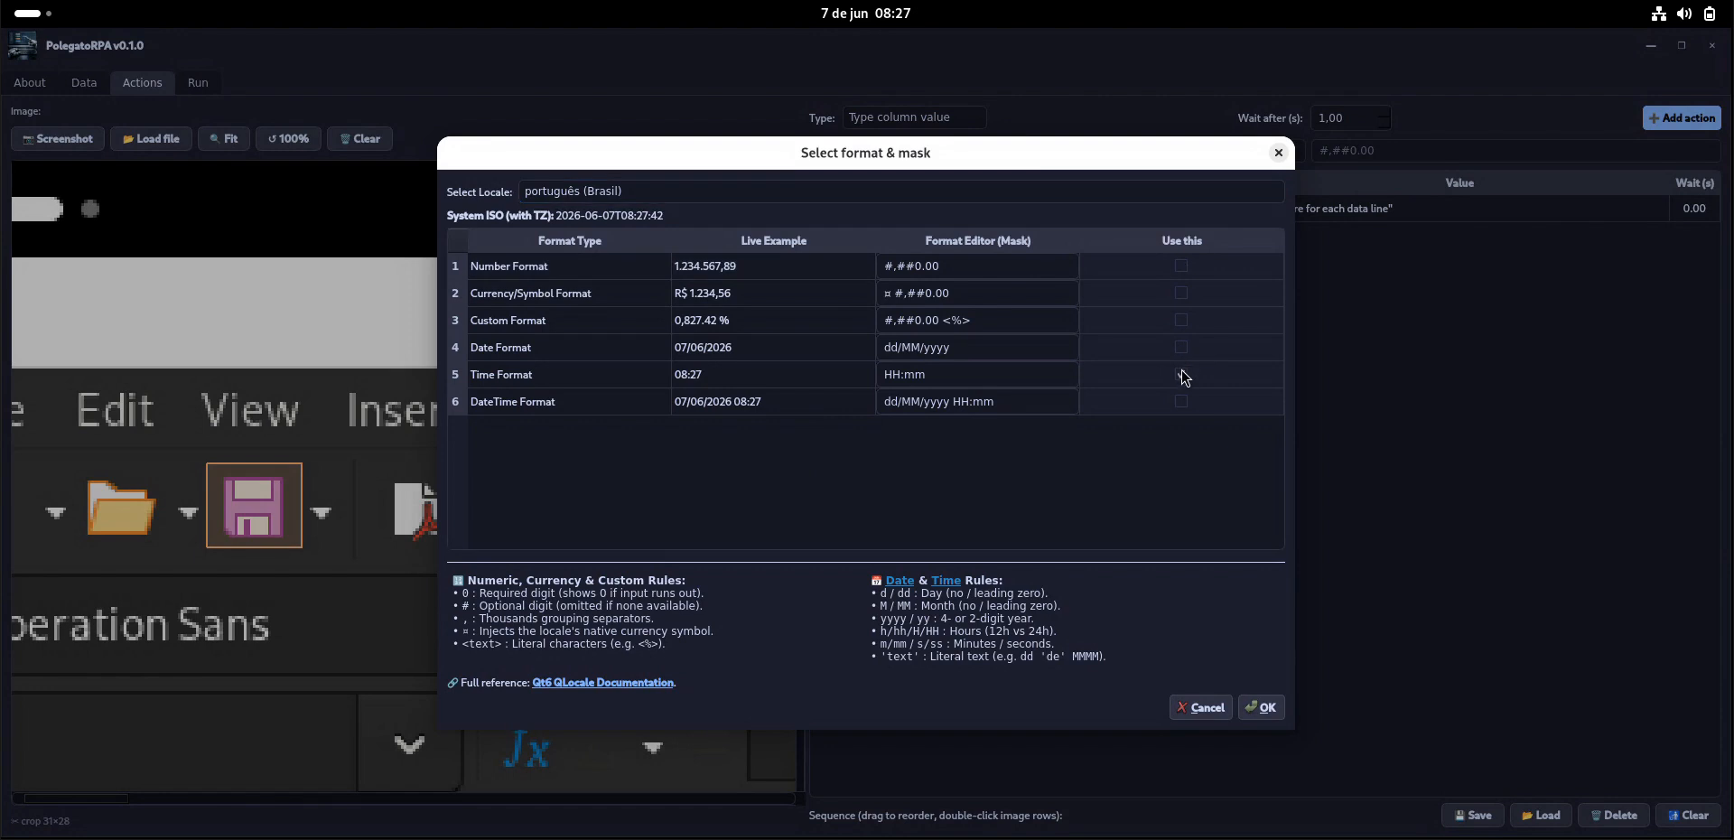
{"action": "left_click", "coordinate": [1182, 375]}
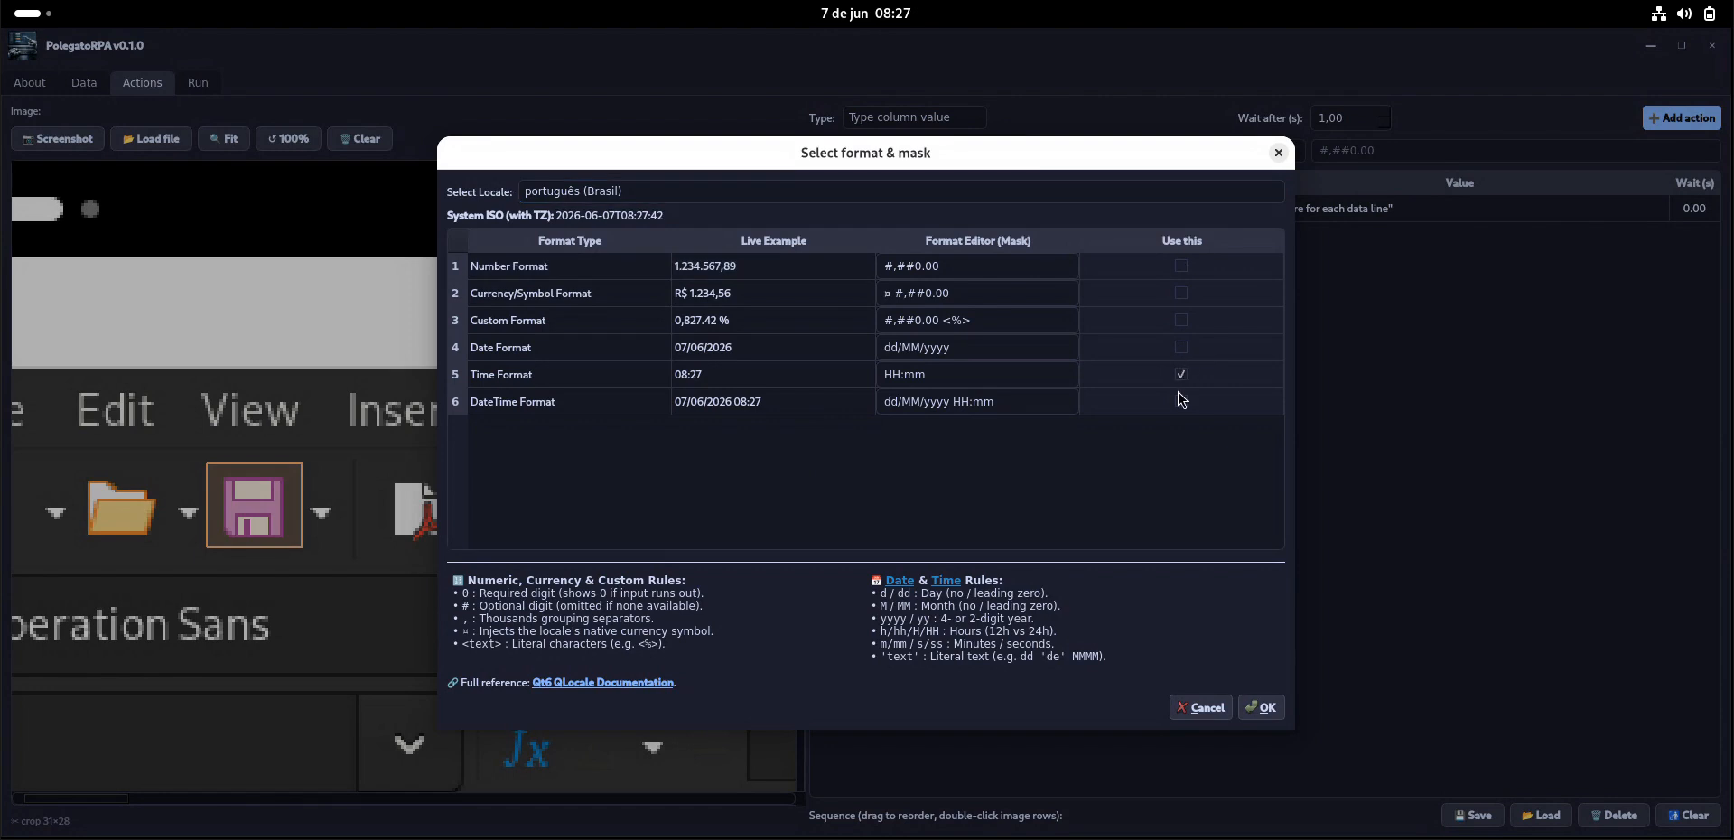
{"action": "left_click", "coordinate": [1181, 294]}
Apply a custom format with the mask 00000-000 to the column value, and return the format type to Text
{"action": "left_click_drag", "start_coordinate": [992, 321], "coordinate": [804, 325]}
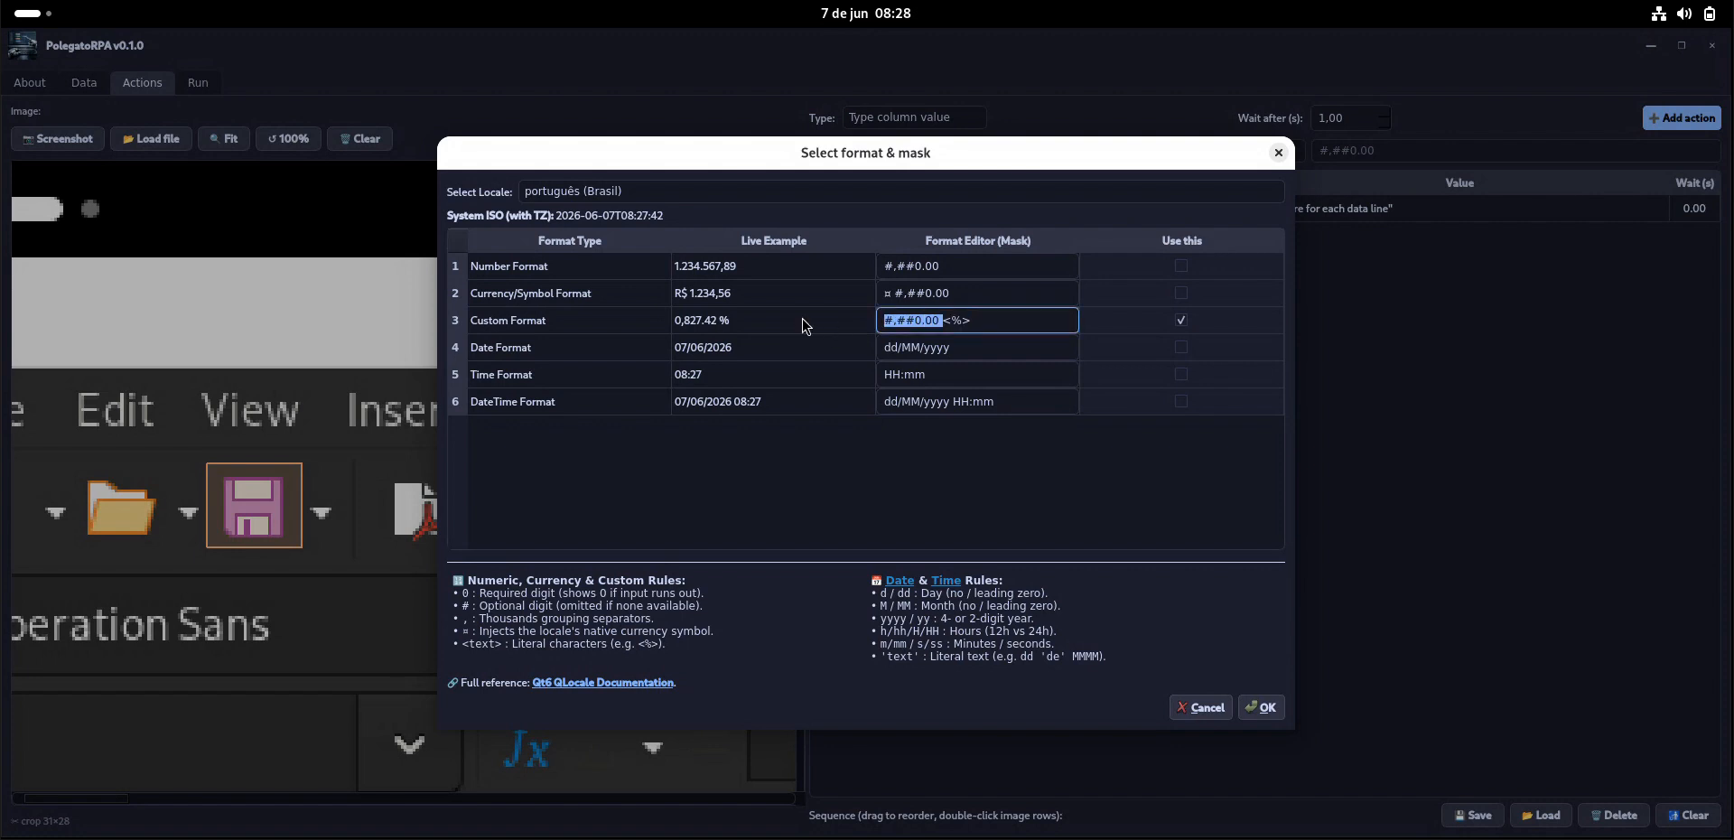
{"action": "left_click", "coordinate": [986, 328]}
{"action": "left_click_drag", "start_coordinate": [944, 321], "coordinate": [859, 315]}
{"action": "key", "text": "Delete"}
{"action": "key", "text": "Delete"}
{"action": "type", "text": "00000-000"}
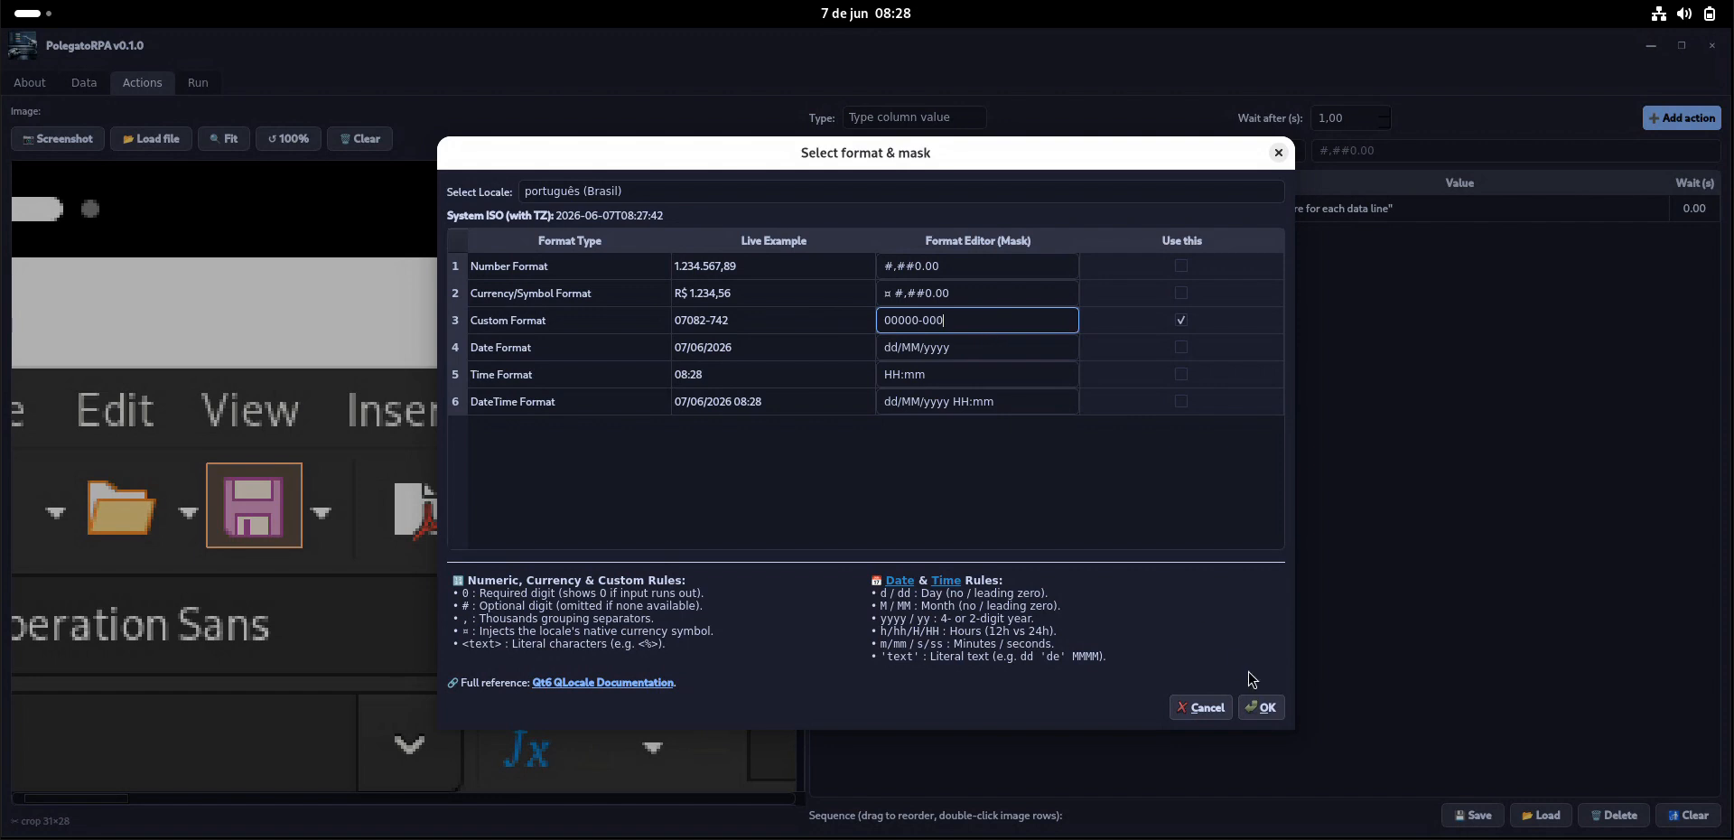
{"action": "left_click", "coordinate": [1261, 707]}
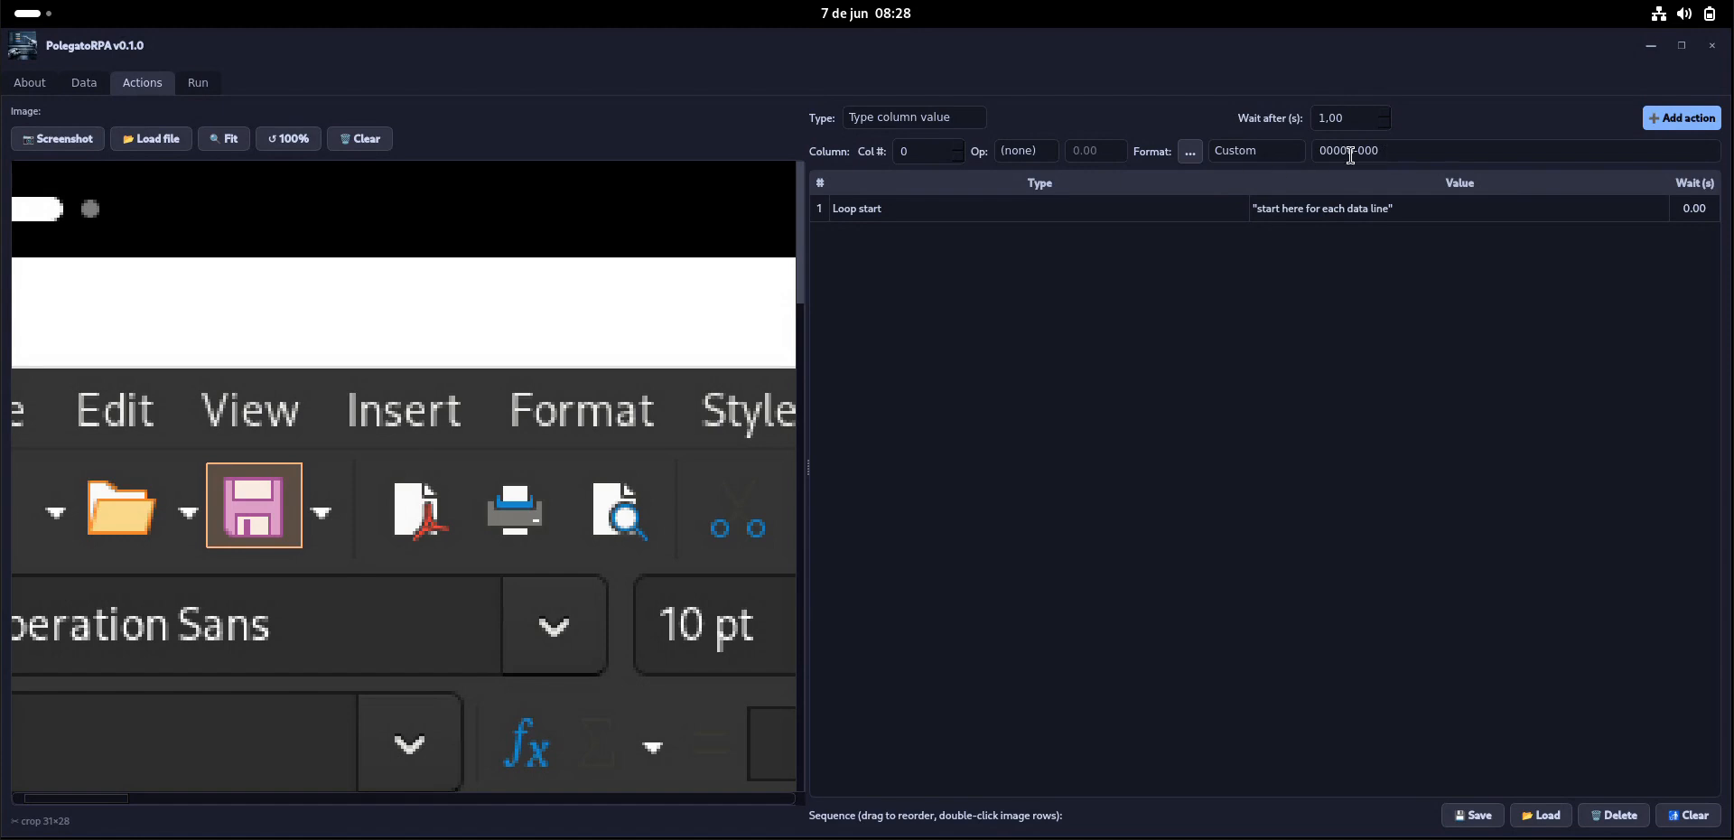
{"action": "left_click", "coordinate": [1267, 153]}
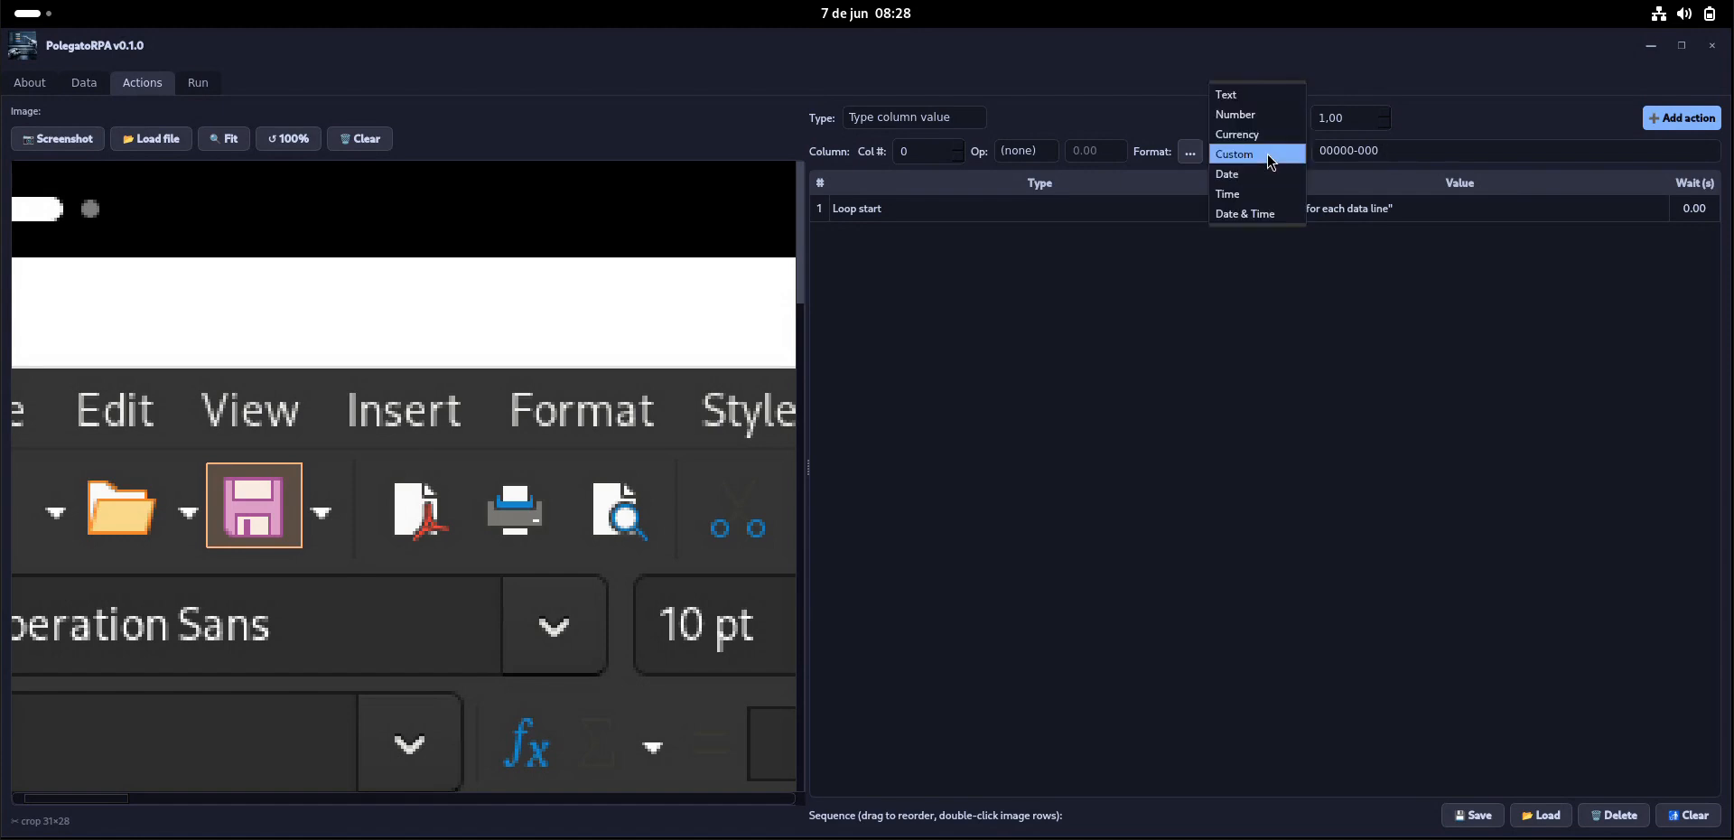
{"action": "left_click", "coordinate": [1252, 96]}
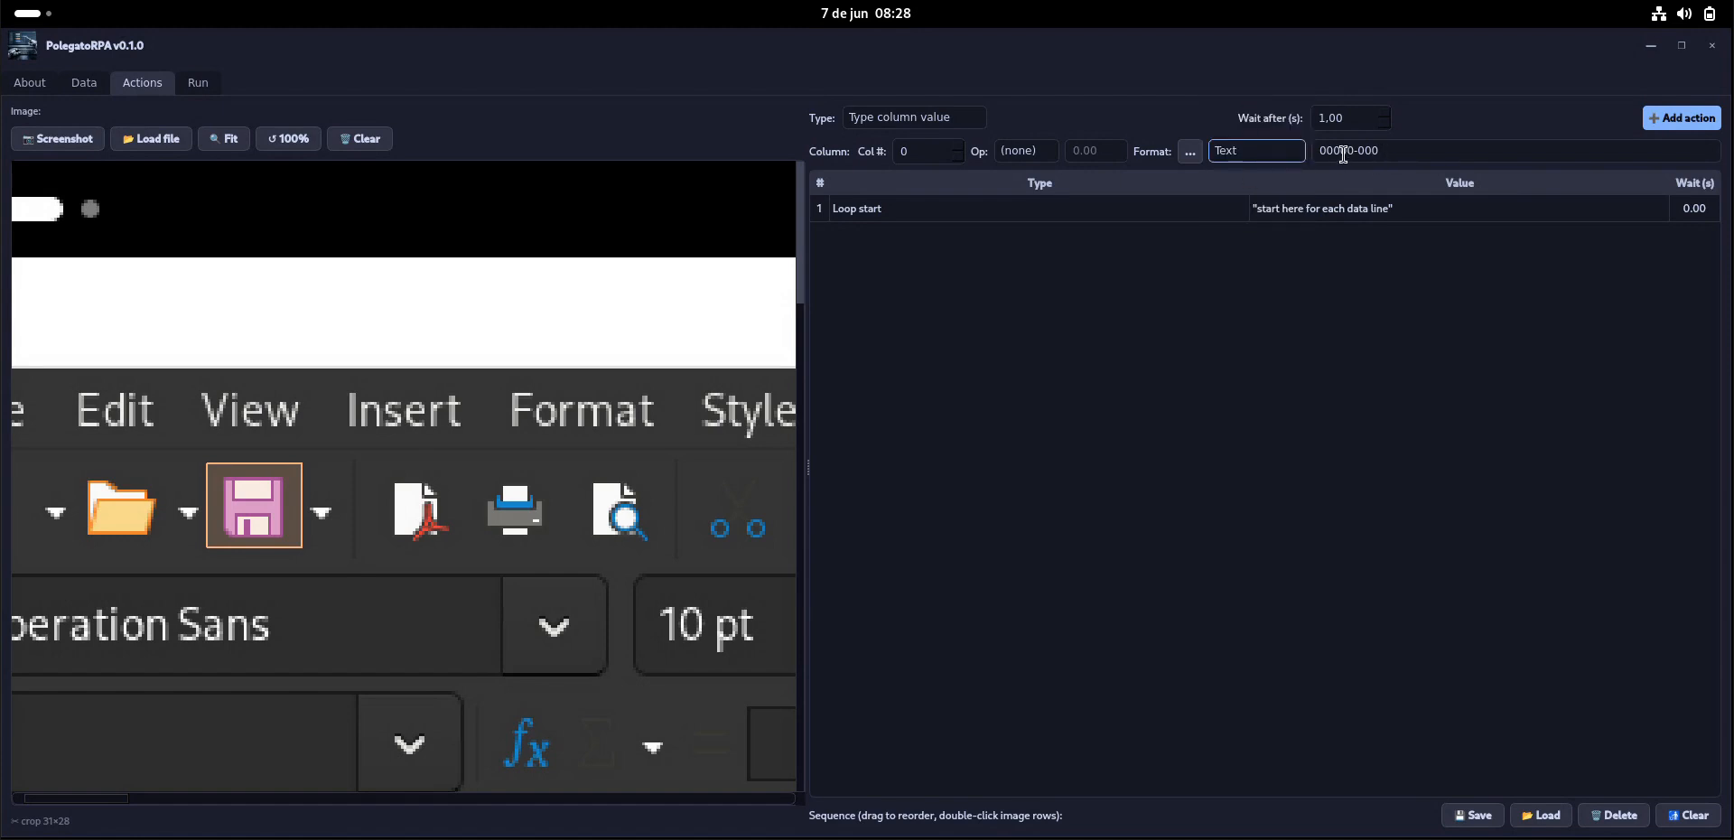
Set the action type to Click image with a jump to Loop start on timeout
{"action": "left_click", "coordinate": [903, 122]}
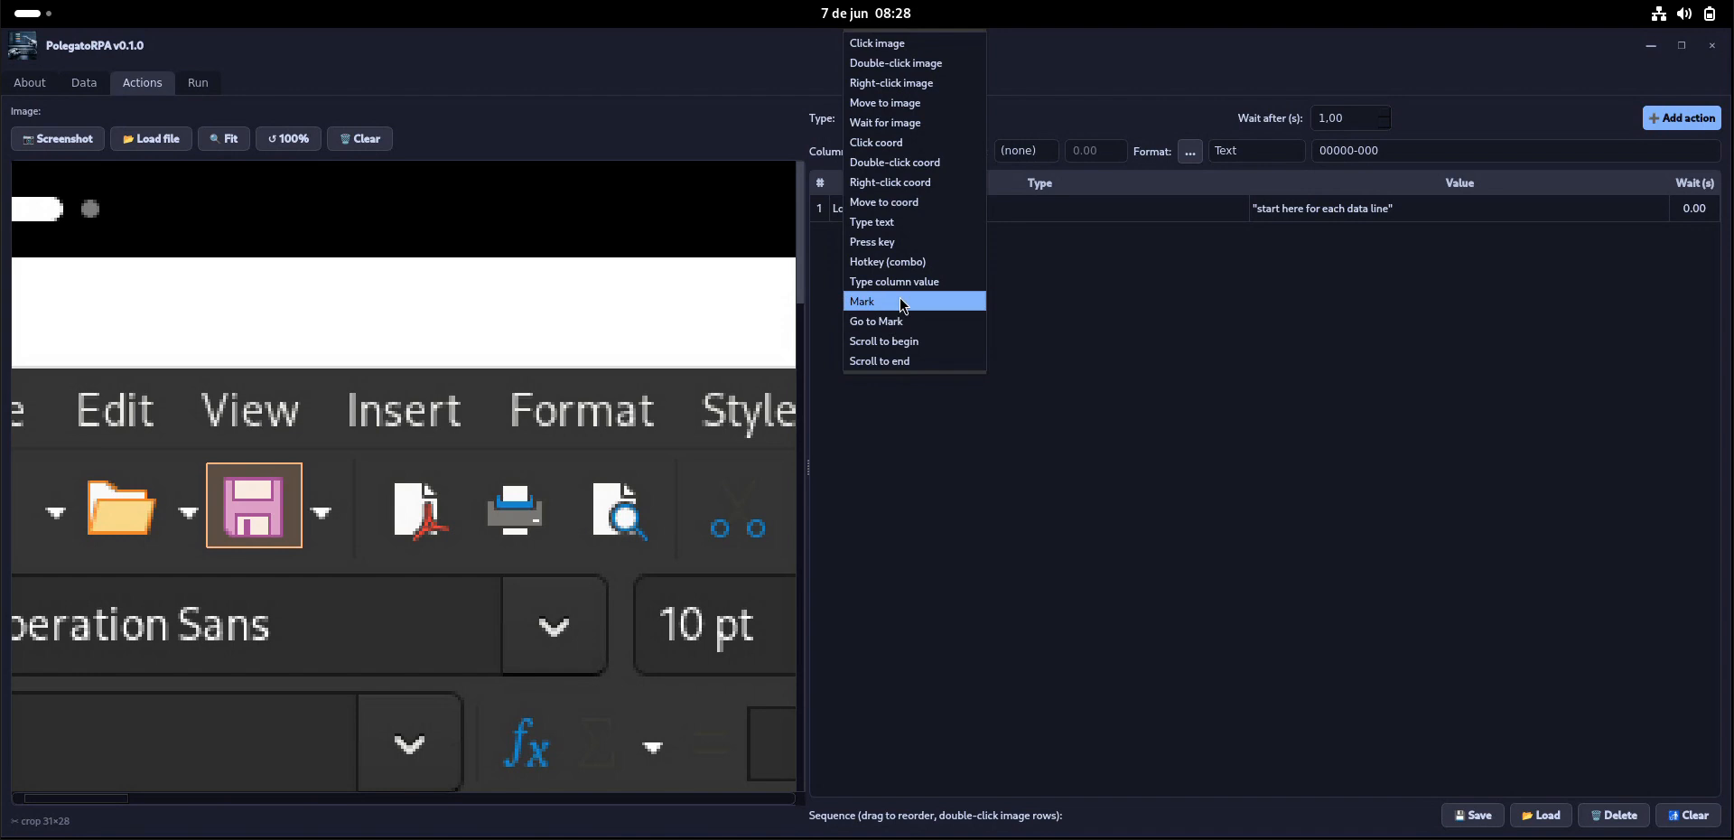
{"action": "left_click", "coordinate": [905, 47]}
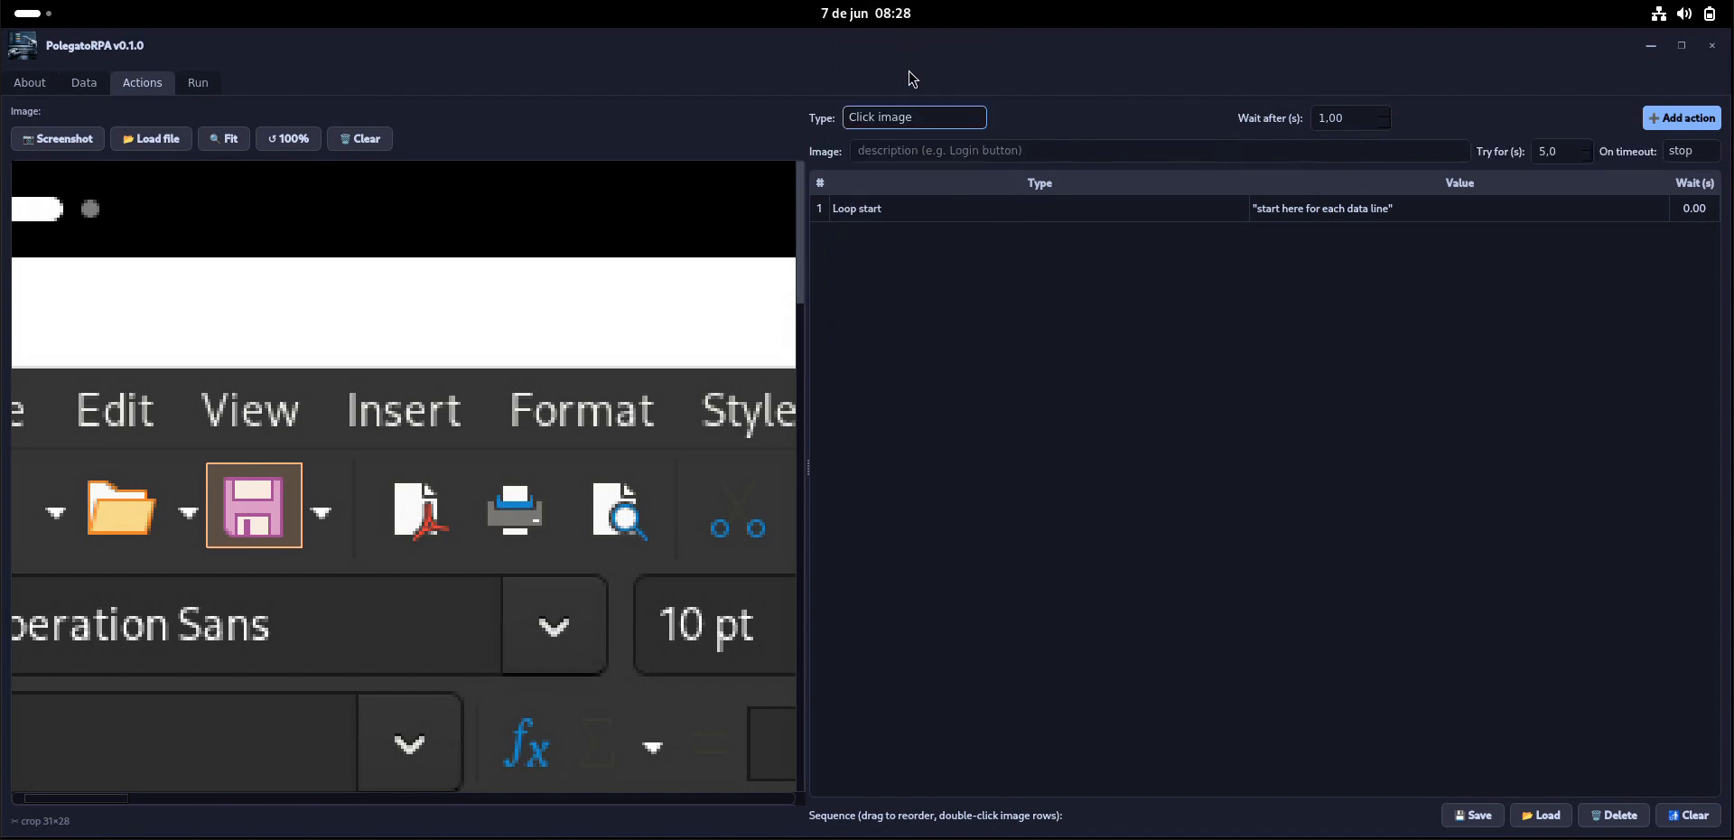
{"action": "left_click", "coordinate": [1690, 152]}
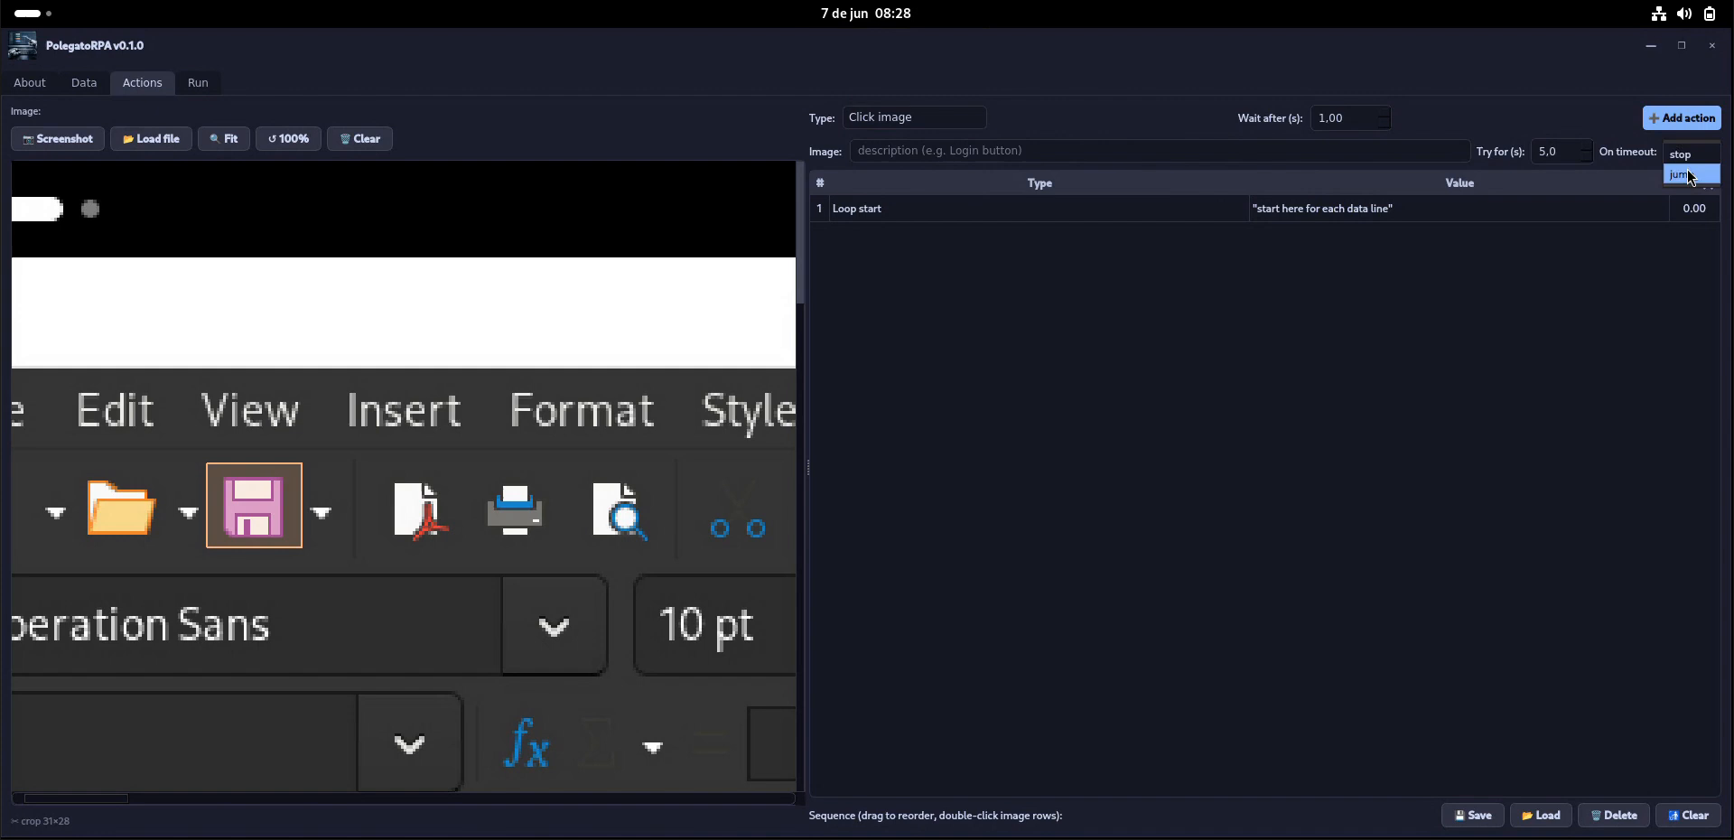
{"action": "left_click", "coordinate": [1688, 174]}
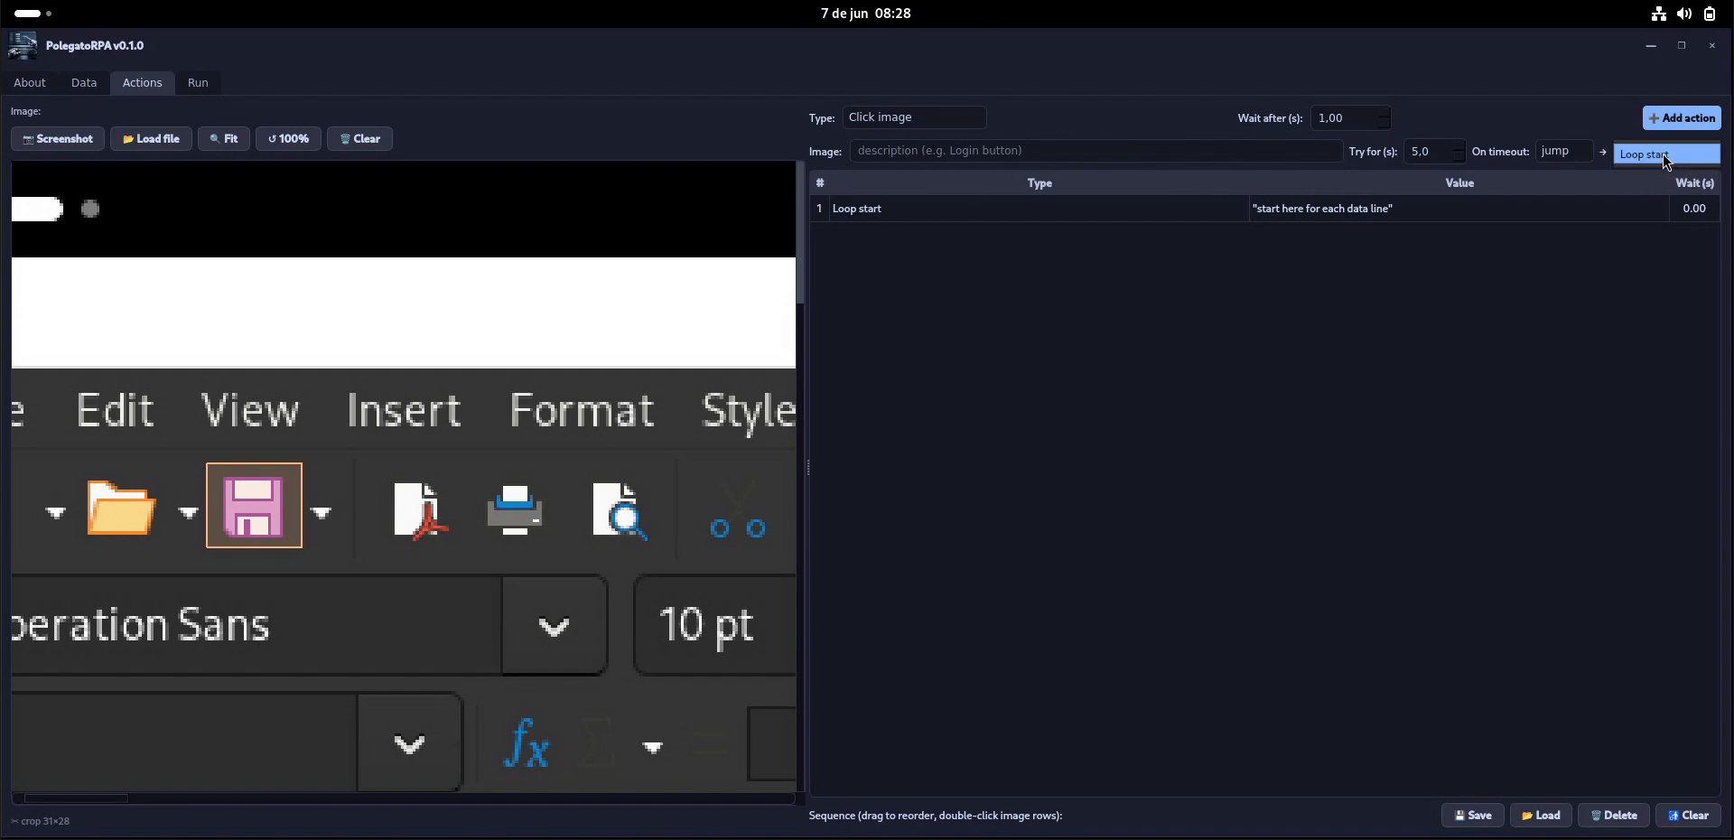
{"action": "left_click", "coordinate": [1666, 155]}
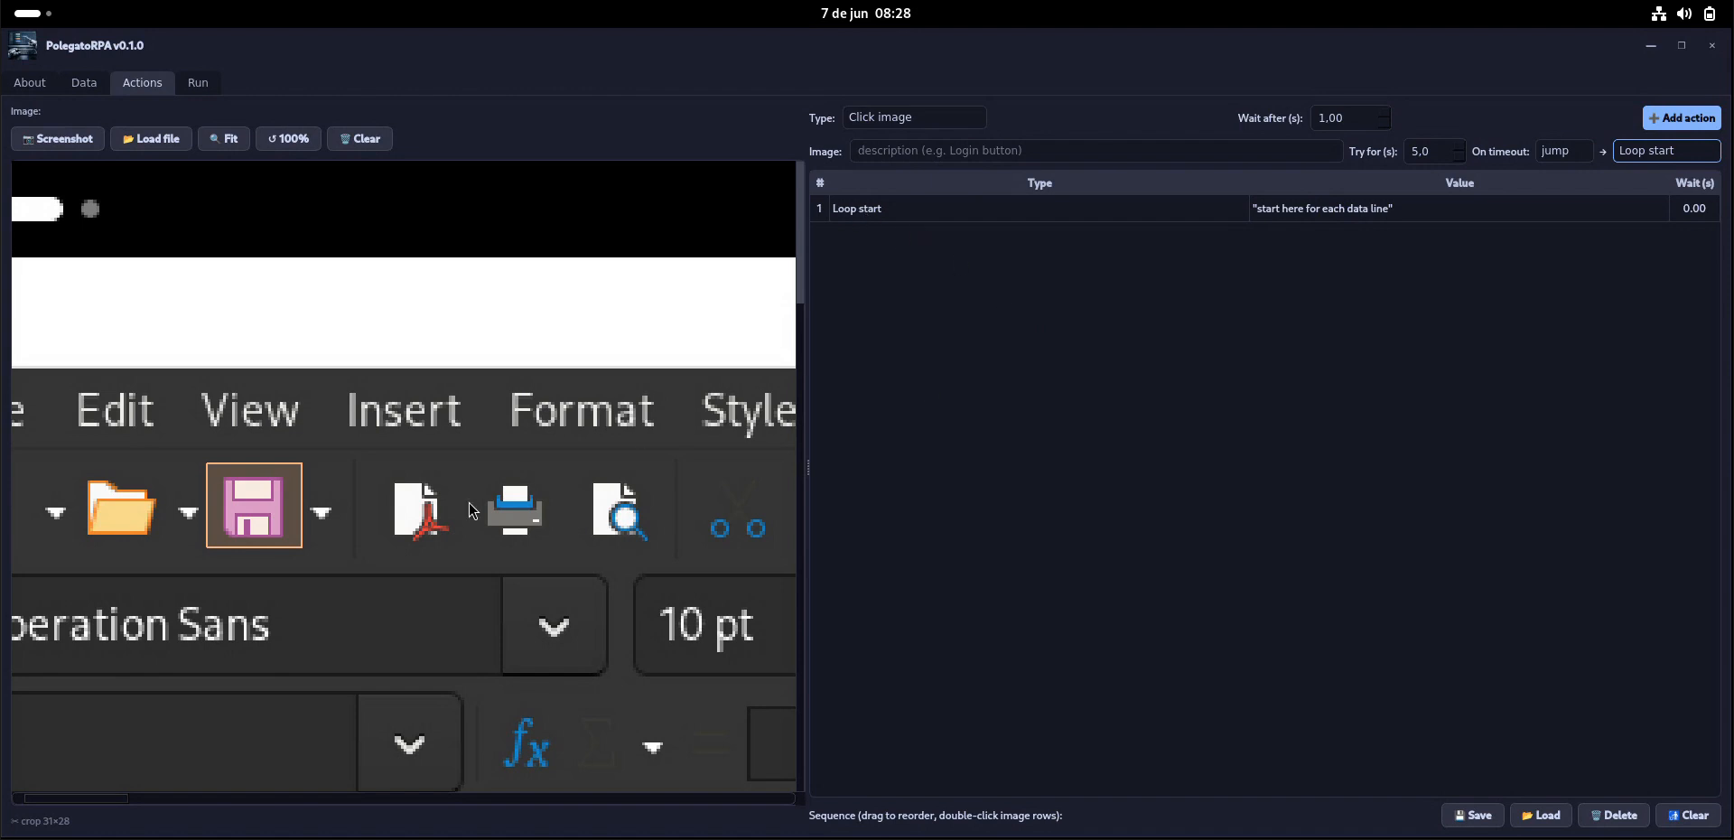
Configure a Click coord action on the printer icon at X 195, Y 118 in the captured screenshot, described as Imprimir
{"action": "left_click", "coordinate": [930, 119]}
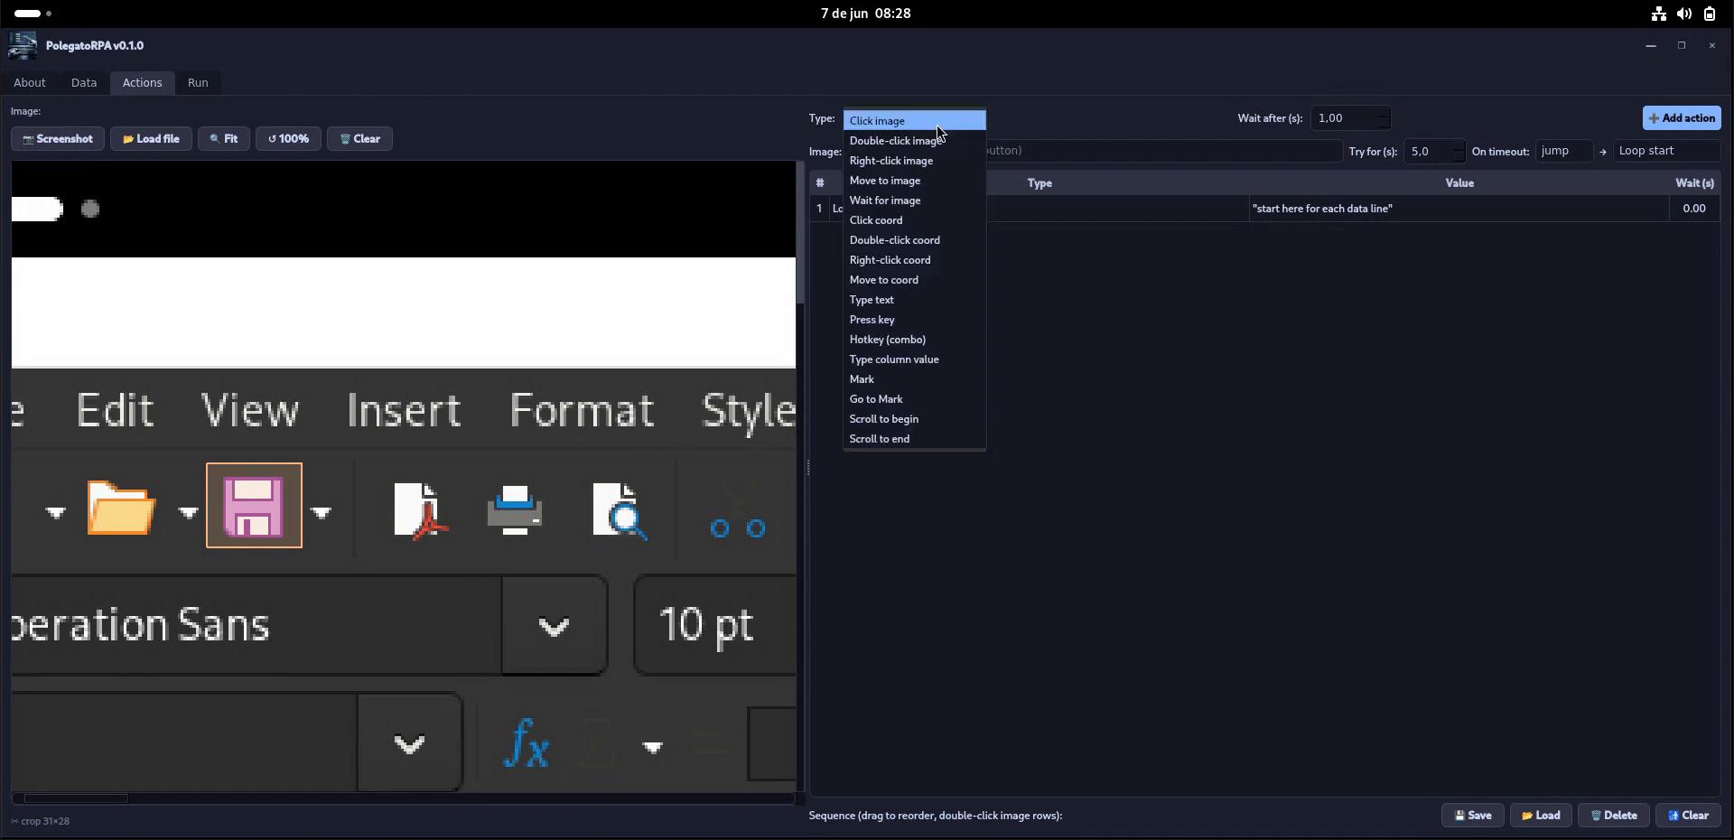
{"action": "left_click", "coordinate": [892, 224]}
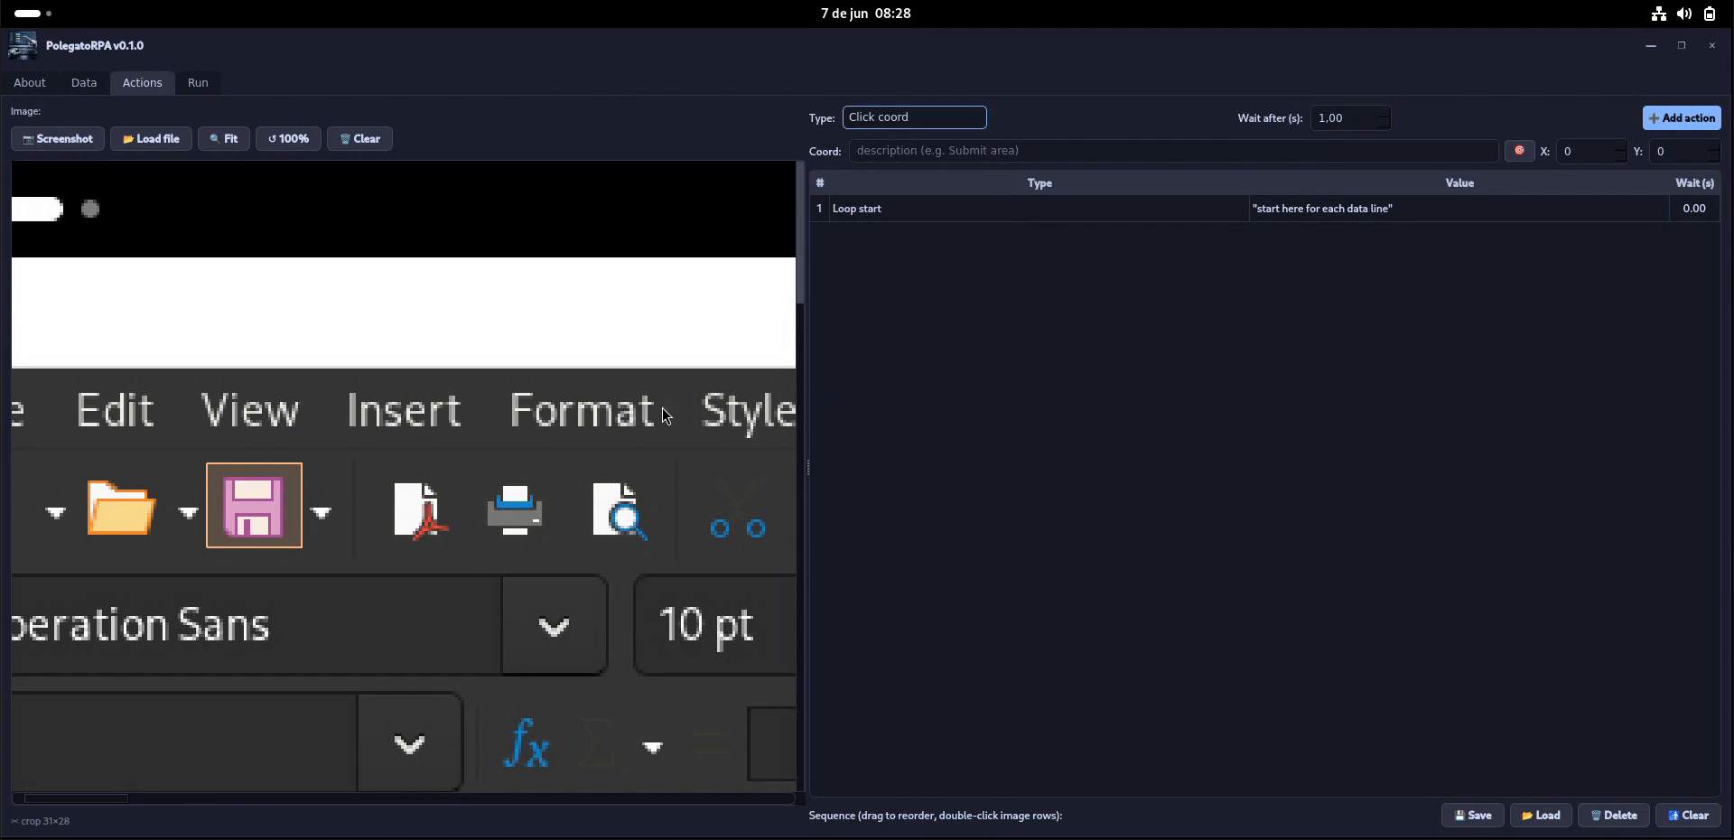
{"action": "left_click", "coordinate": [518, 517]}
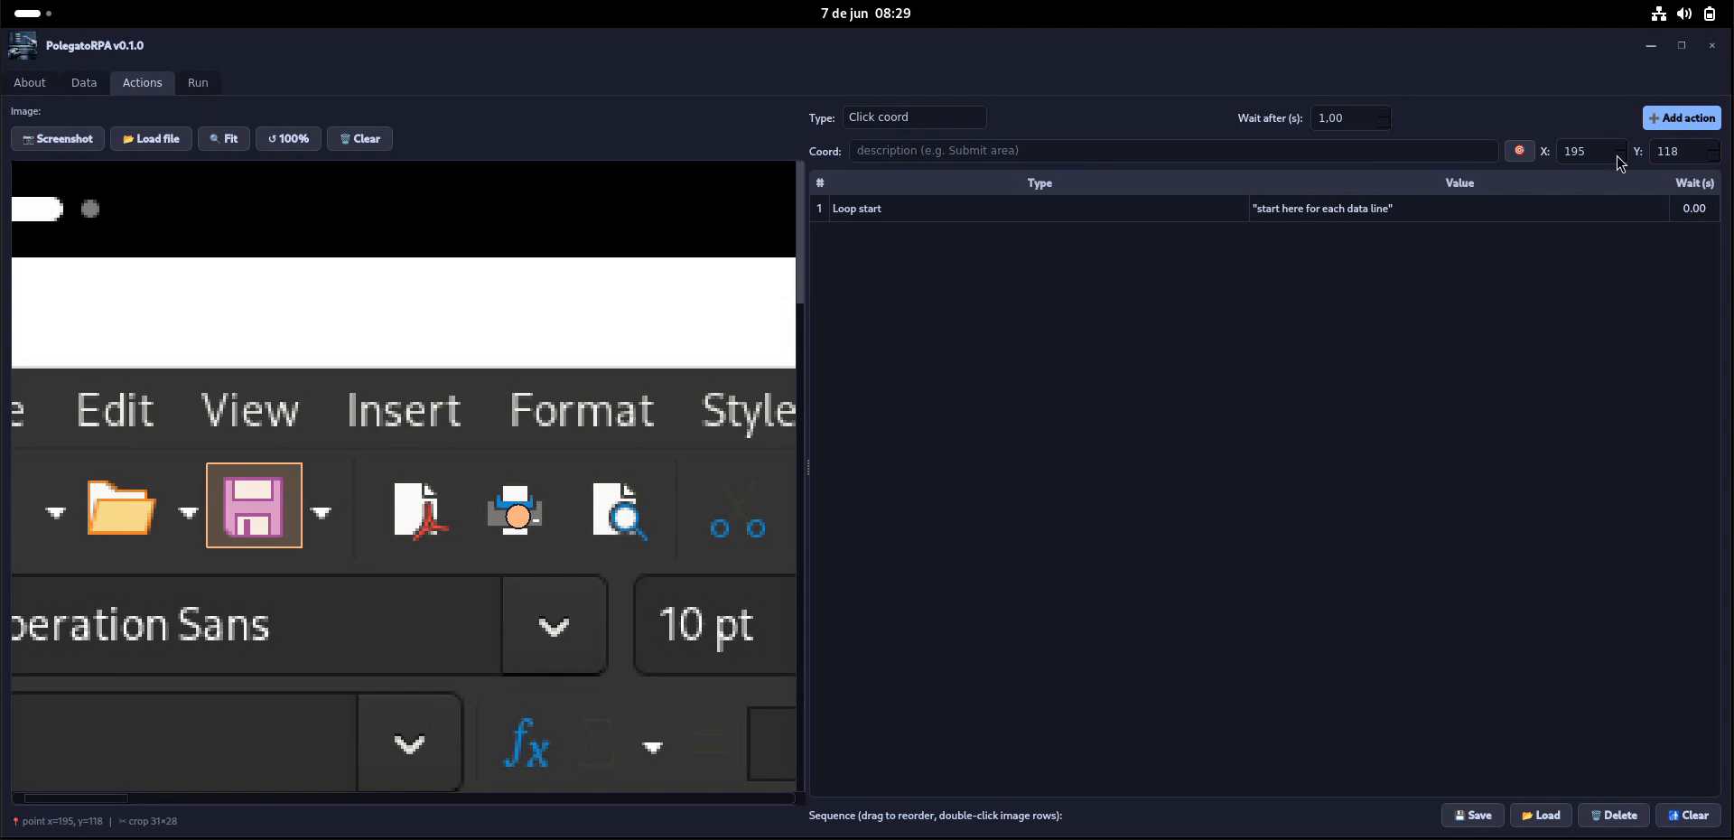
{"action": "left_click", "coordinate": [1320, 155]}
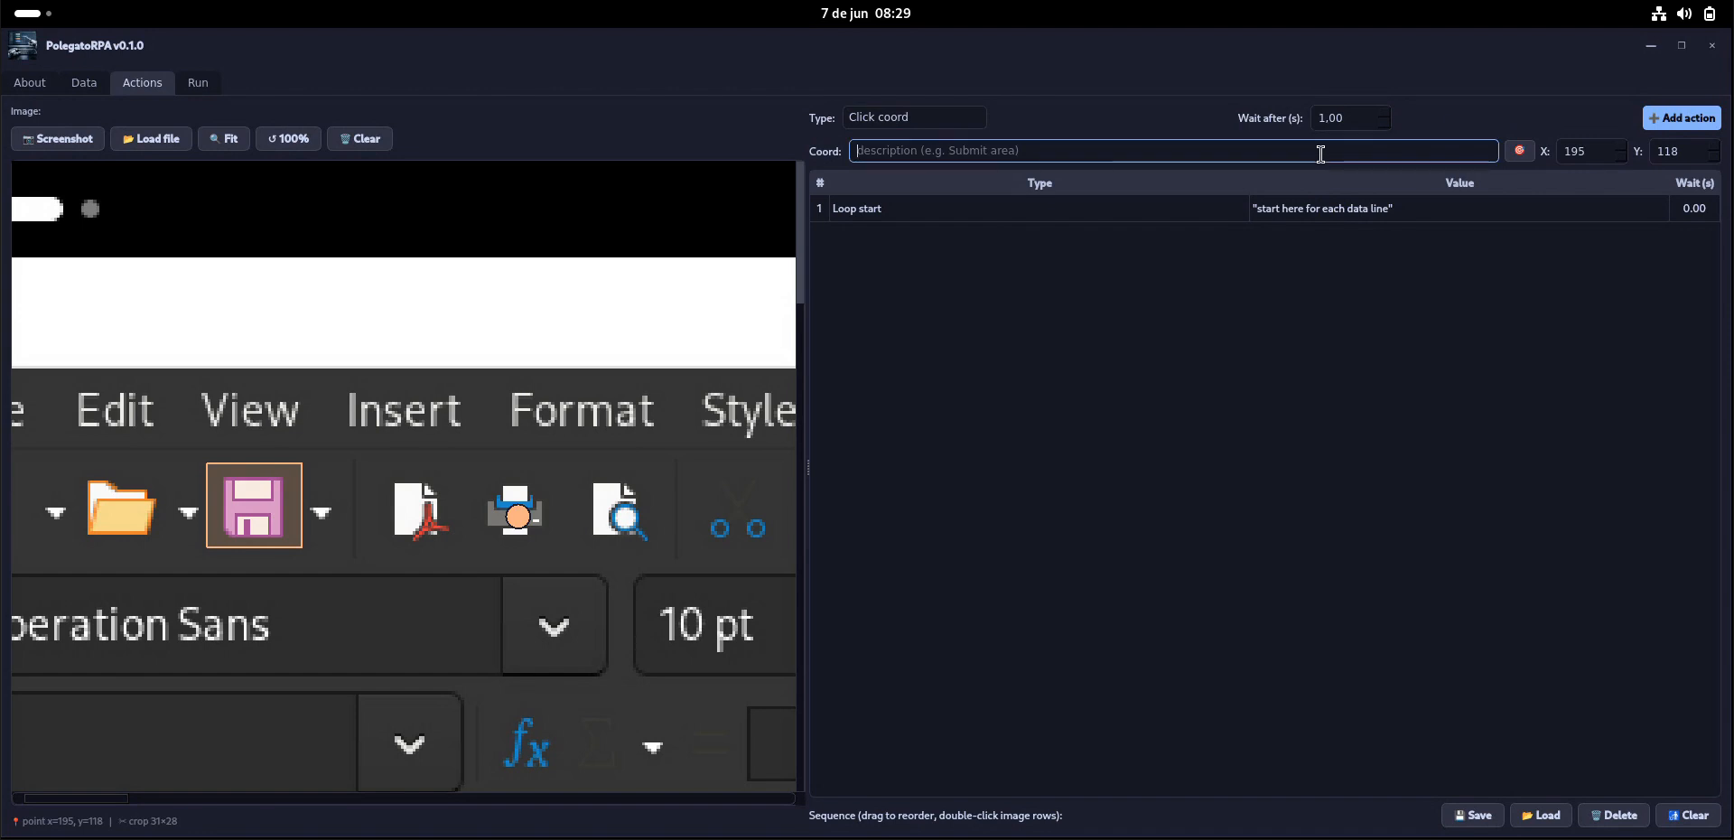
{"action": "type", "text": "Imprimir"}
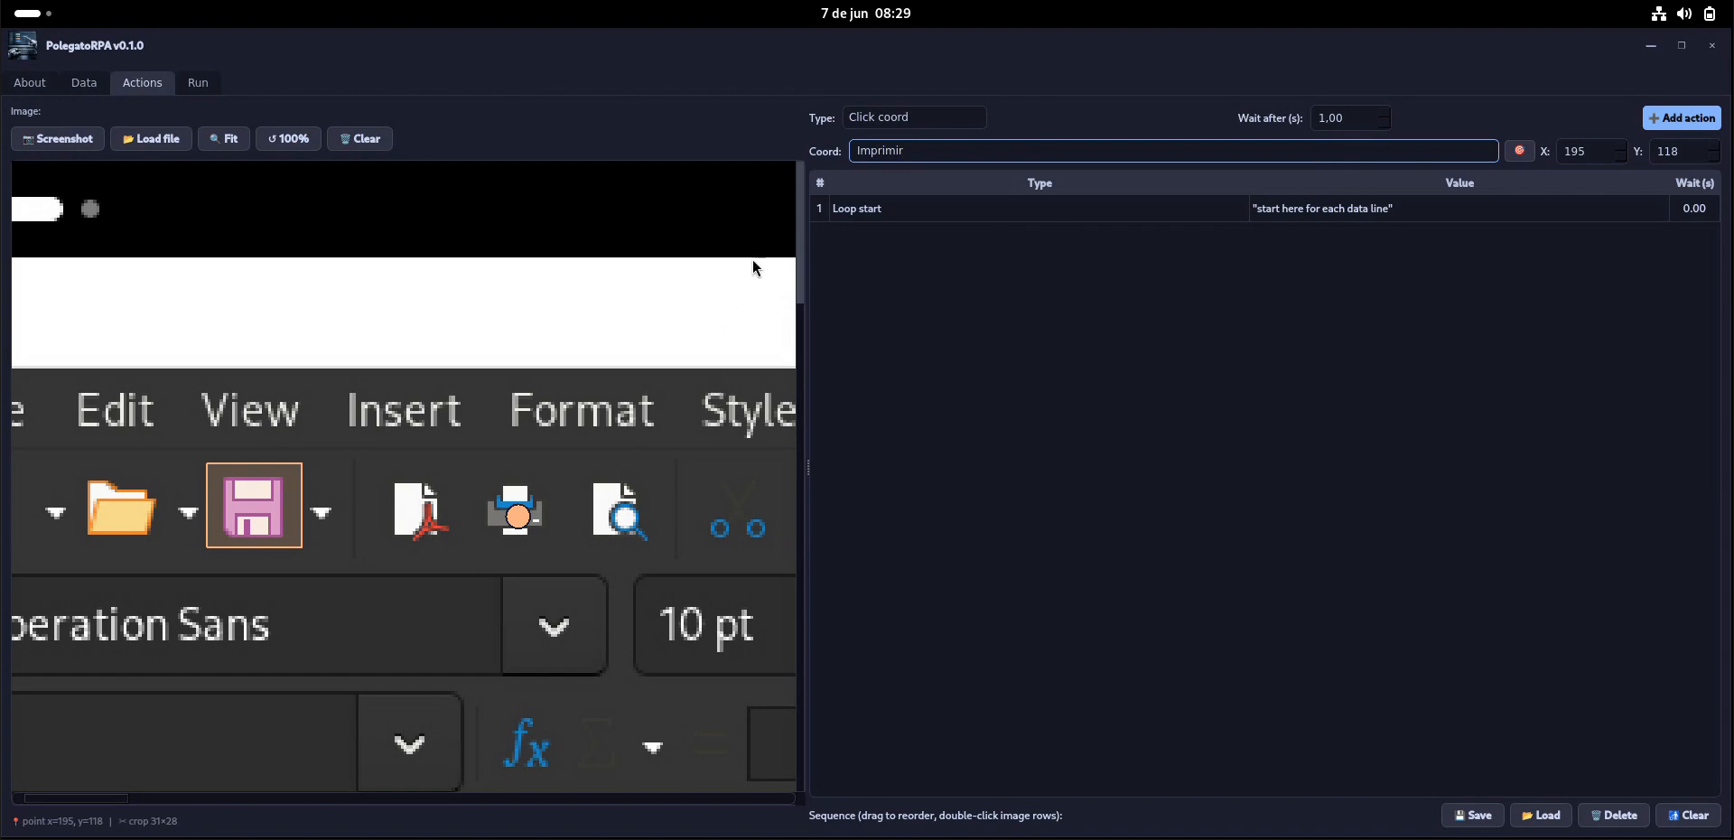
Replace the Imprimir point with three picked points in Calc: the Sheet menu, its Insert Sheet entry, and the Insert Sheet dialog's OK
{"action": "left_click", "coordinate": [1519, 154]}
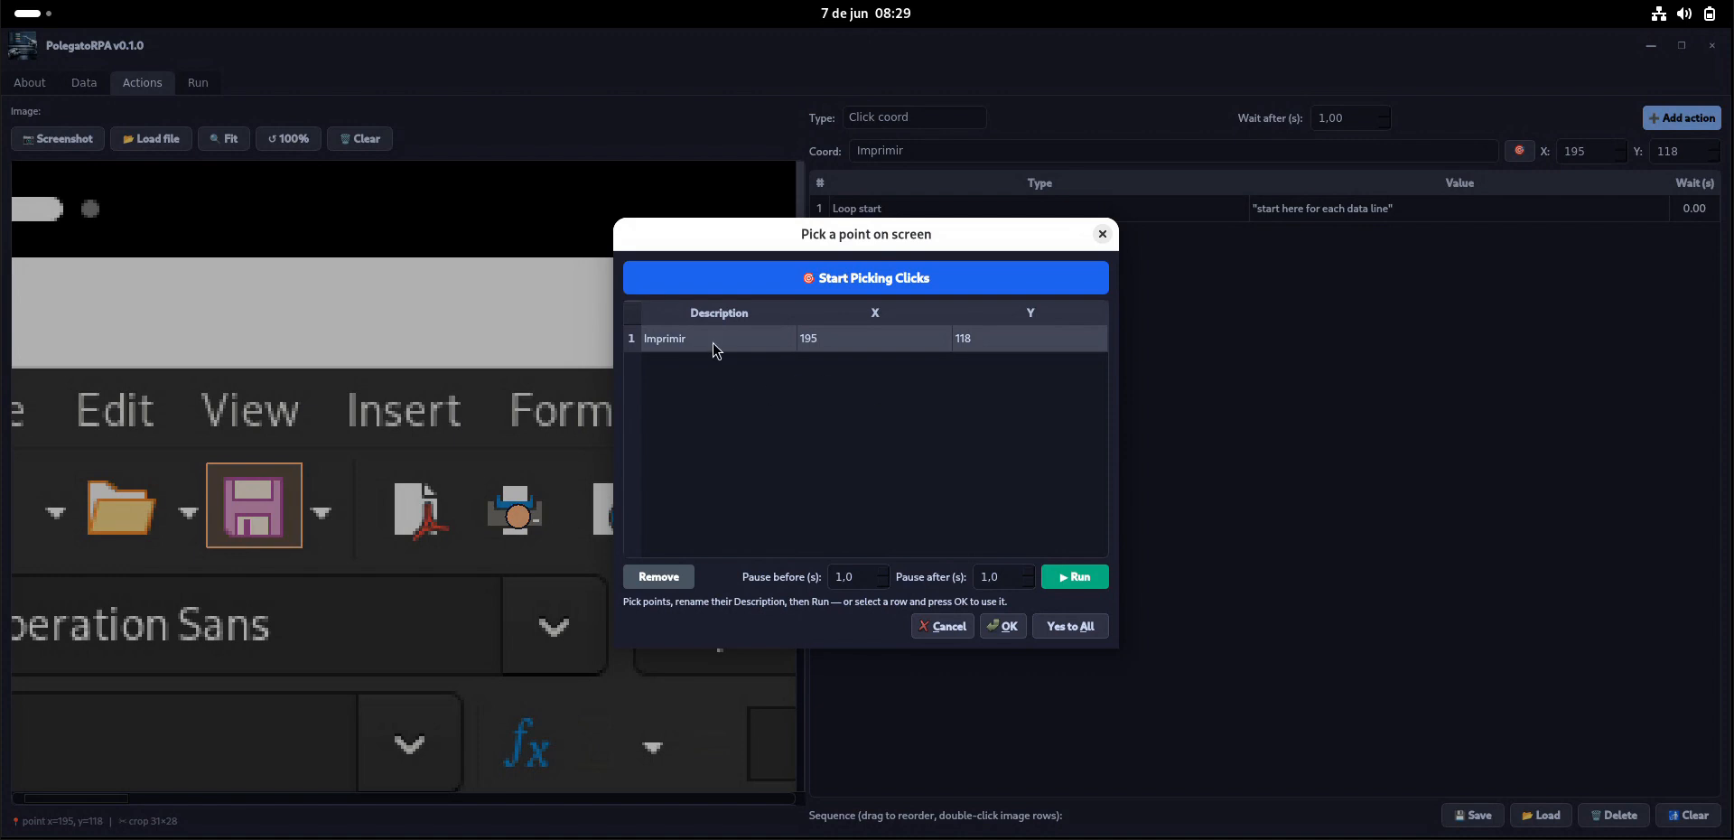
{"action": "left_click", "coordinate": [663, 578]}
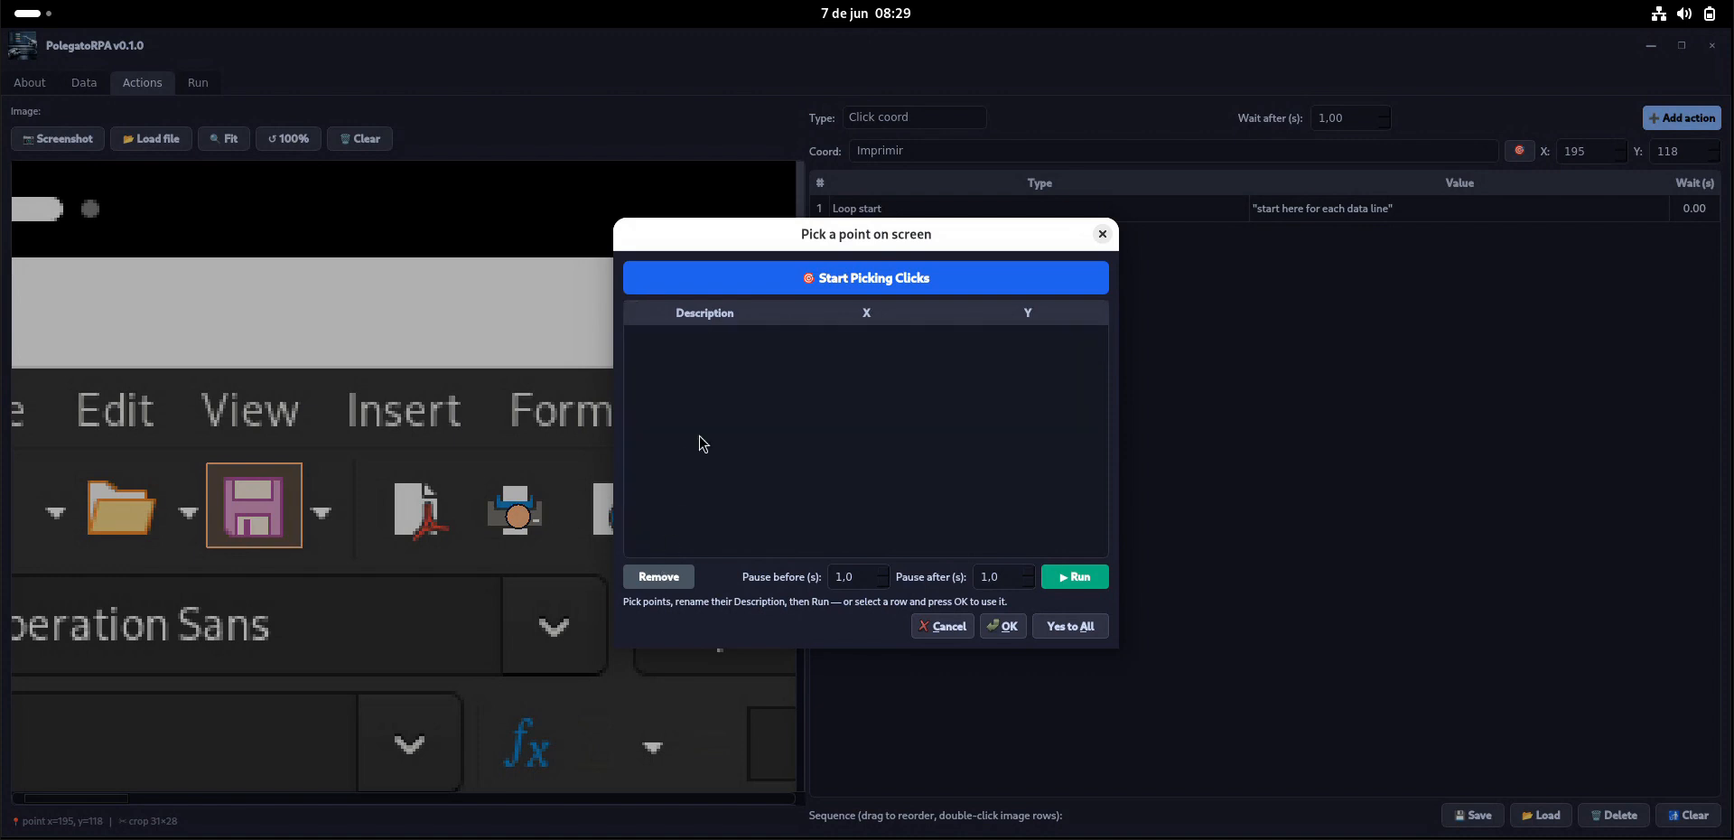
{"action": "left_click", "coordinate": [830, 281]}
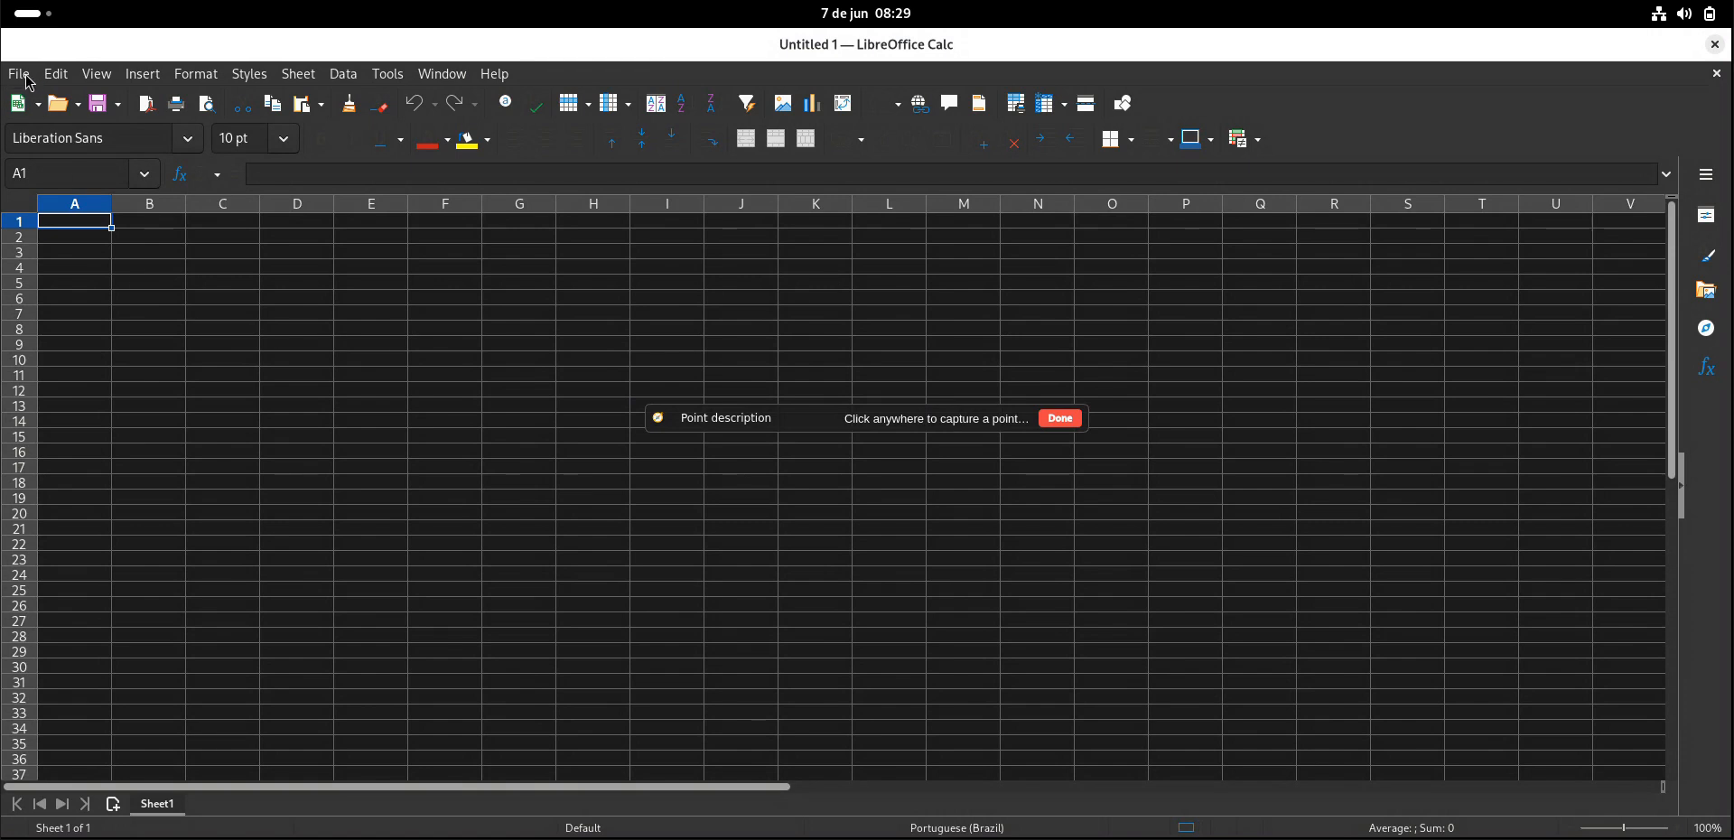
{"action": "left_click", "coordinate": [298, 79]}
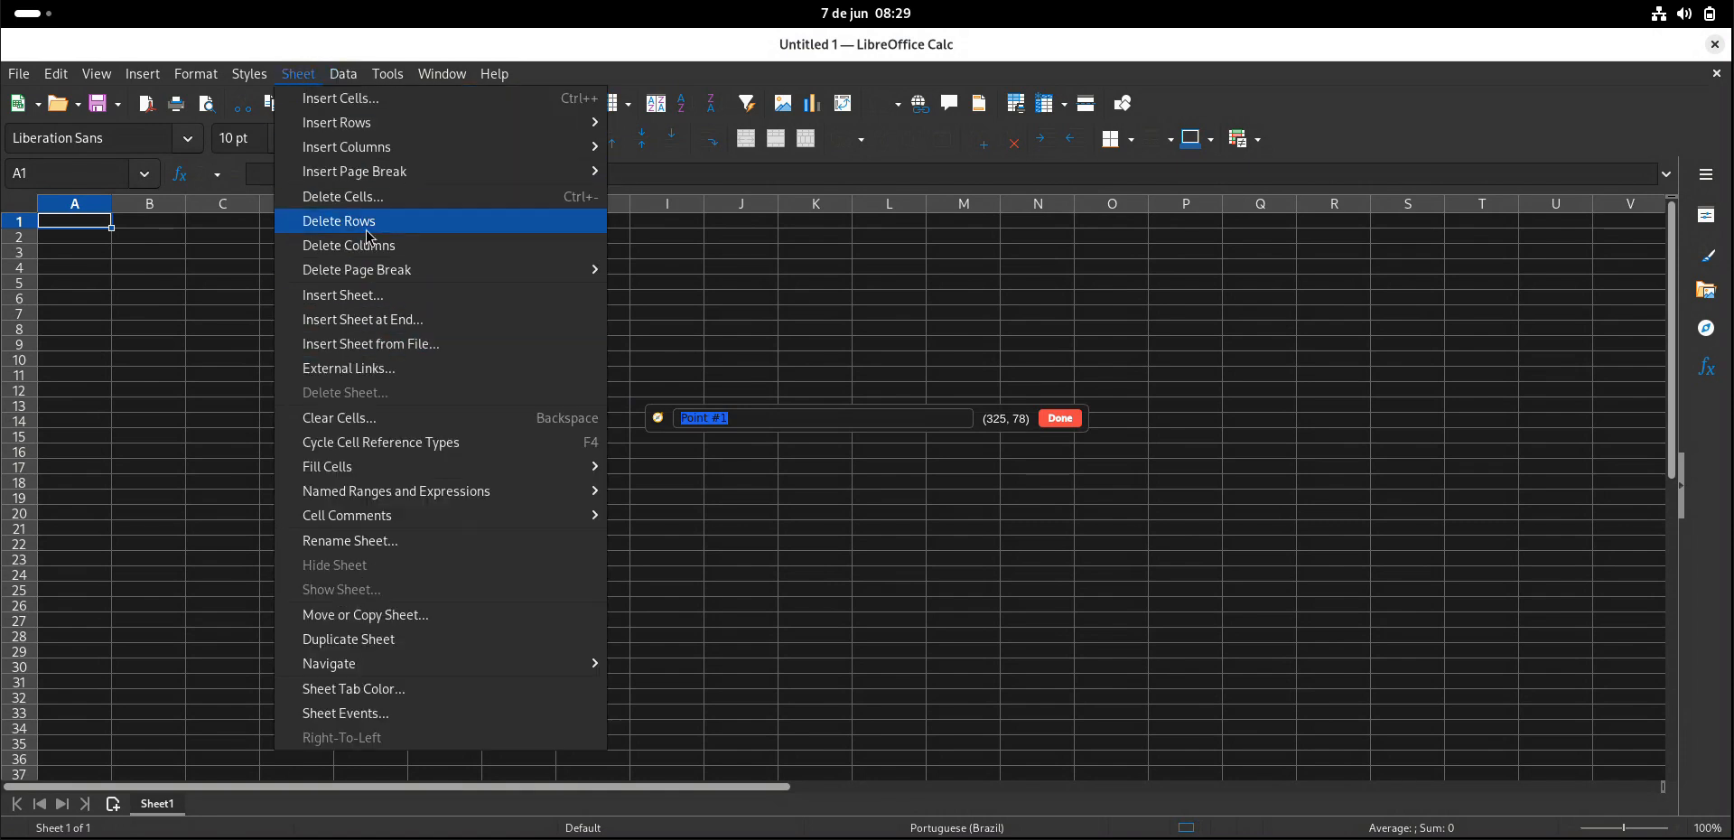
{"action": "left_click", "coordinate": [366, 305]}
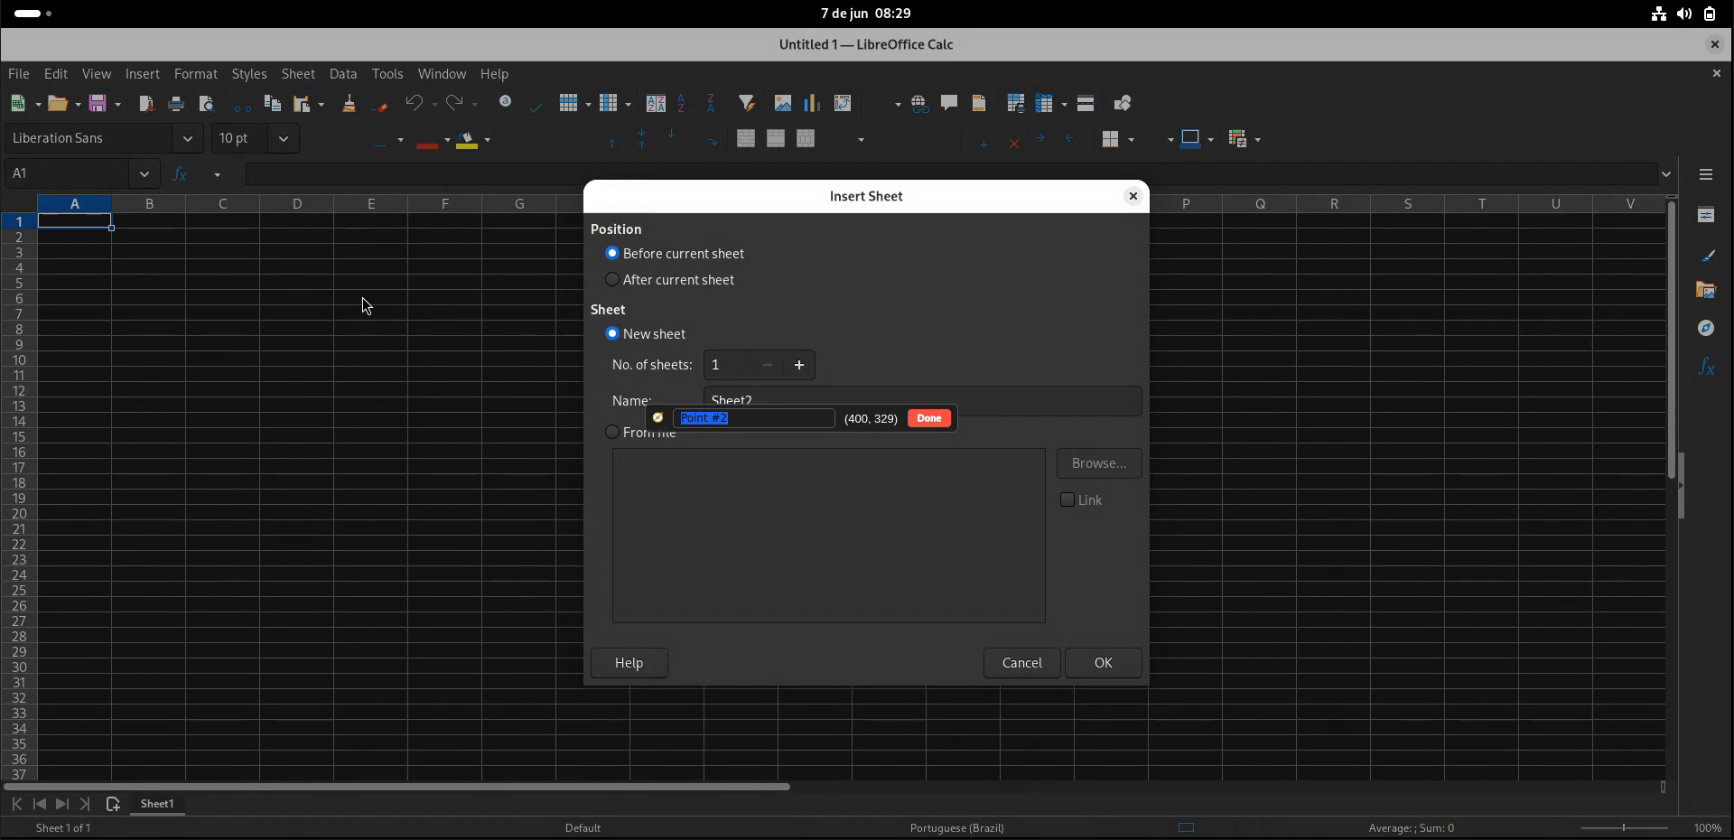
{"action": "left_click", "coordinate": [1100, 666]}
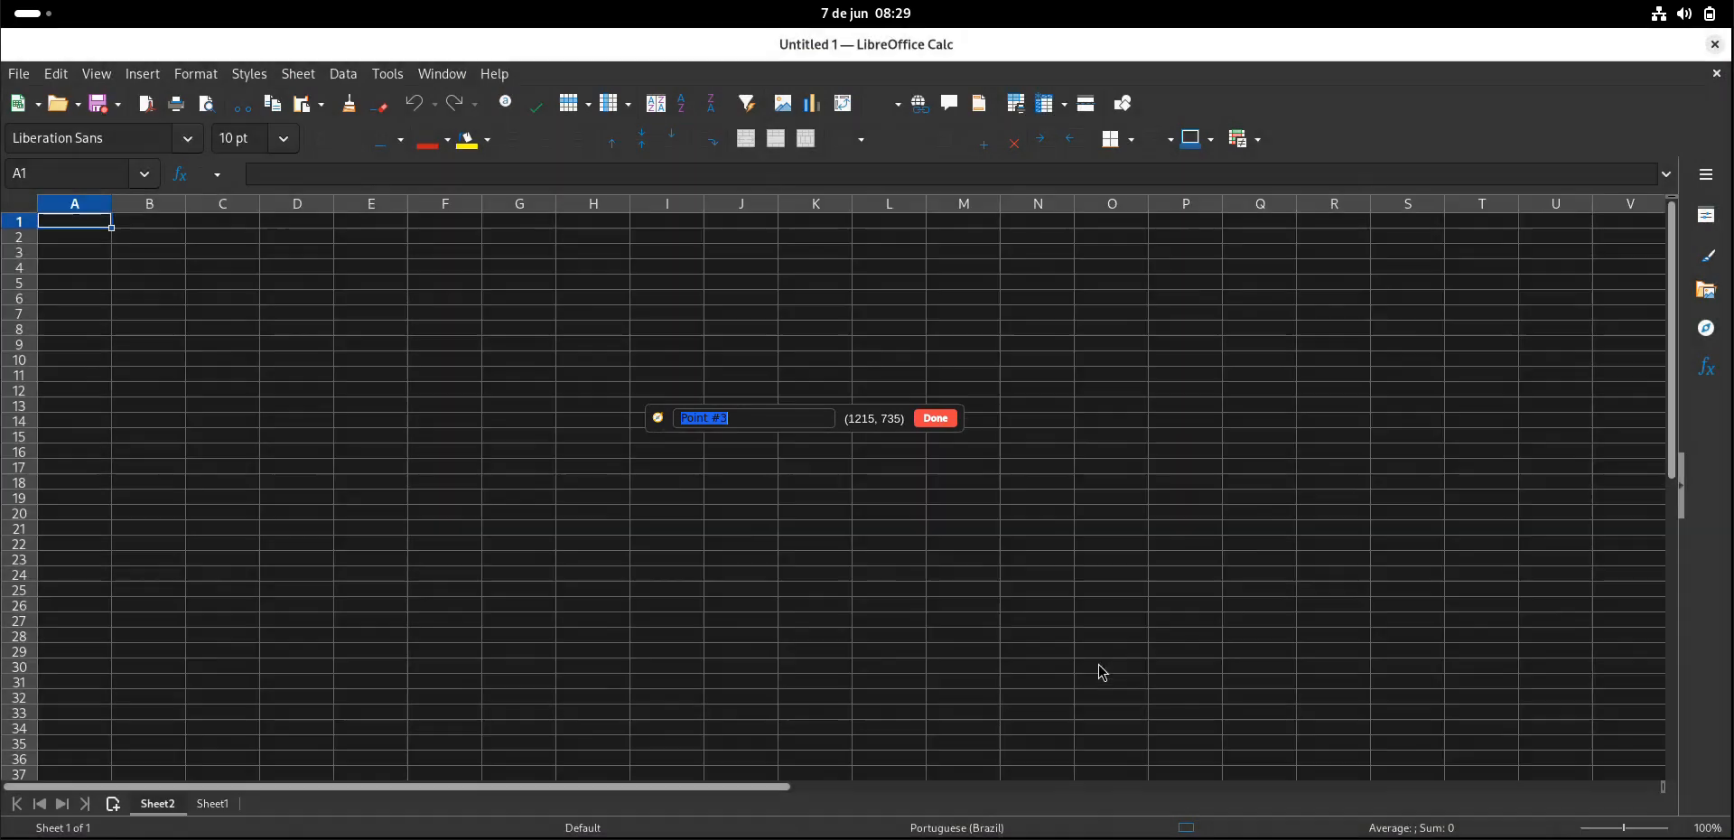
{"action": "left_click", "coordinate": [936, 419]}
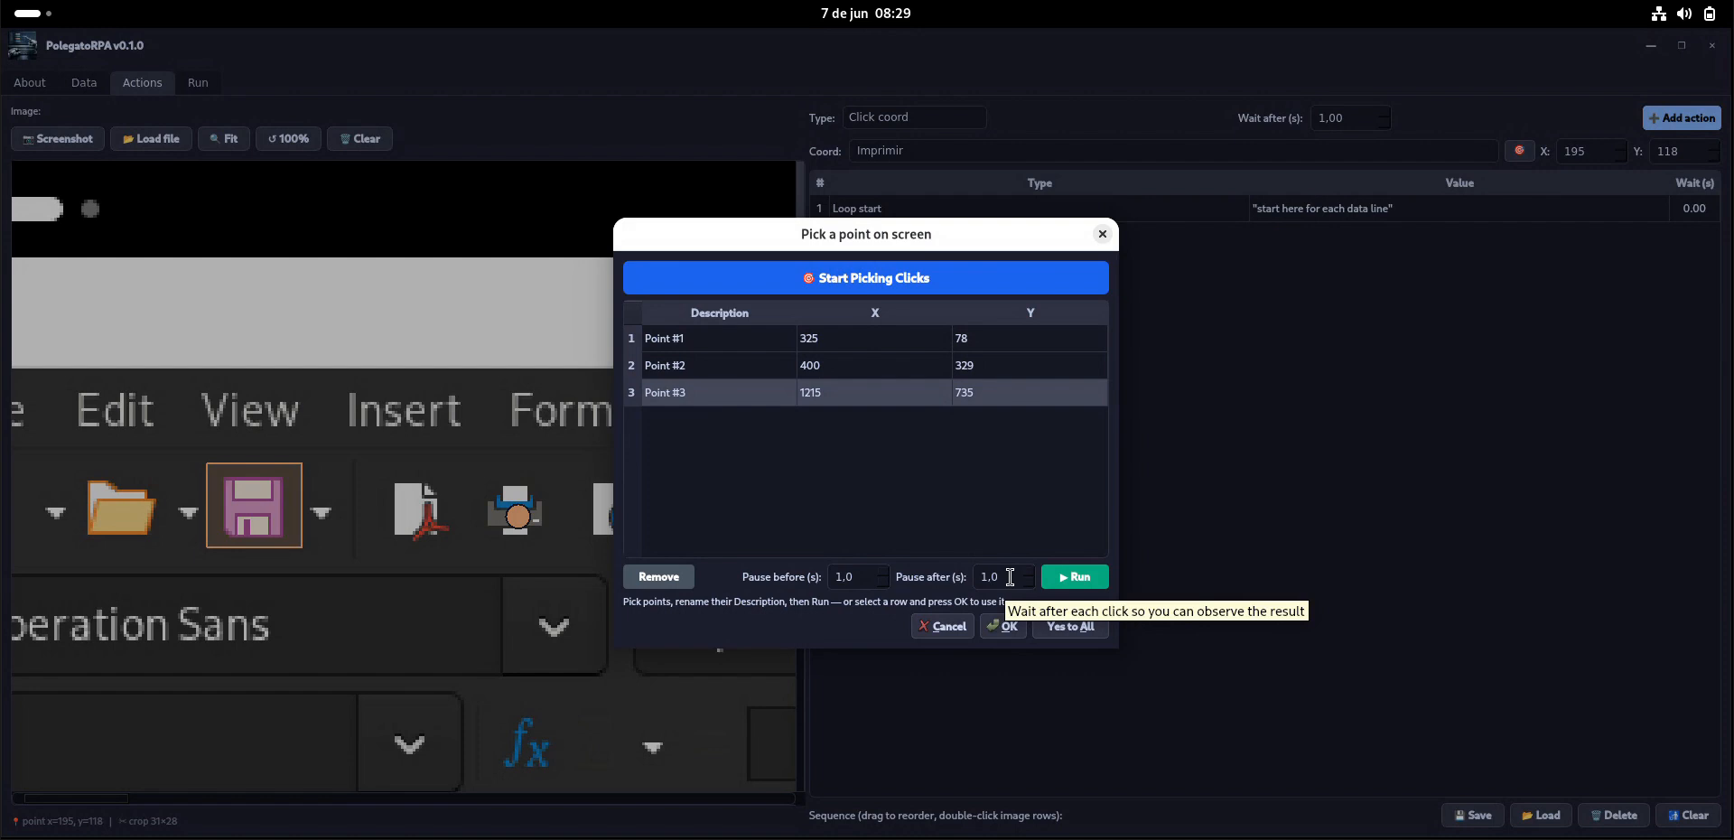
Test-run the three picked points and check the sheet tabs in LibreOffice Calc, returning to the point list
{"action": "left_click", "coordinate": [1074, 583]}
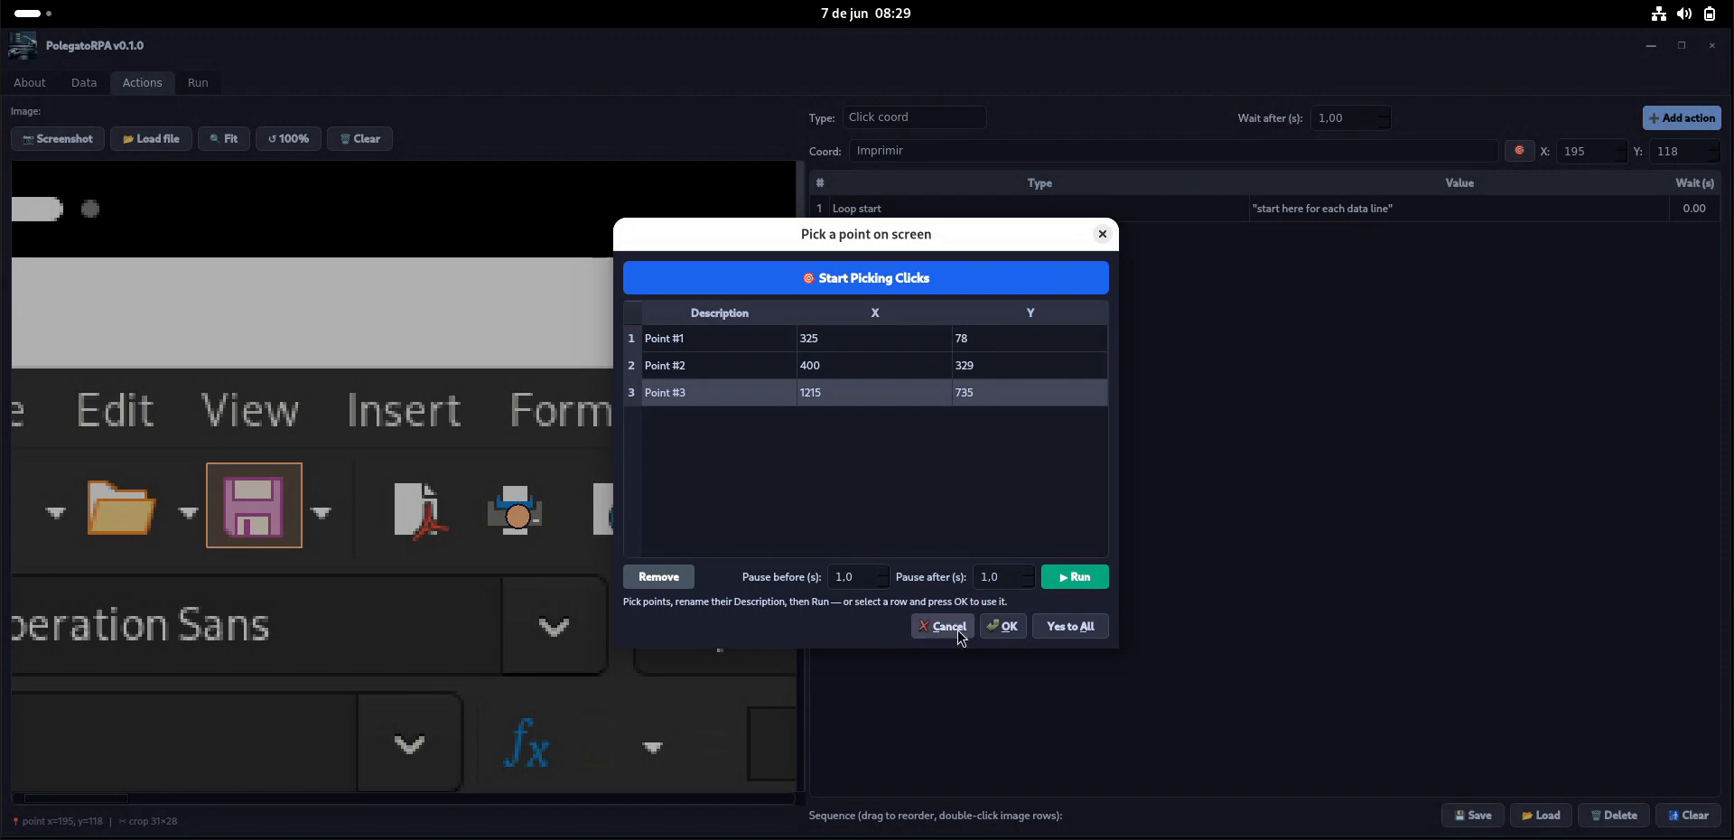
{"action": "key", "text": "alt+Tab"}
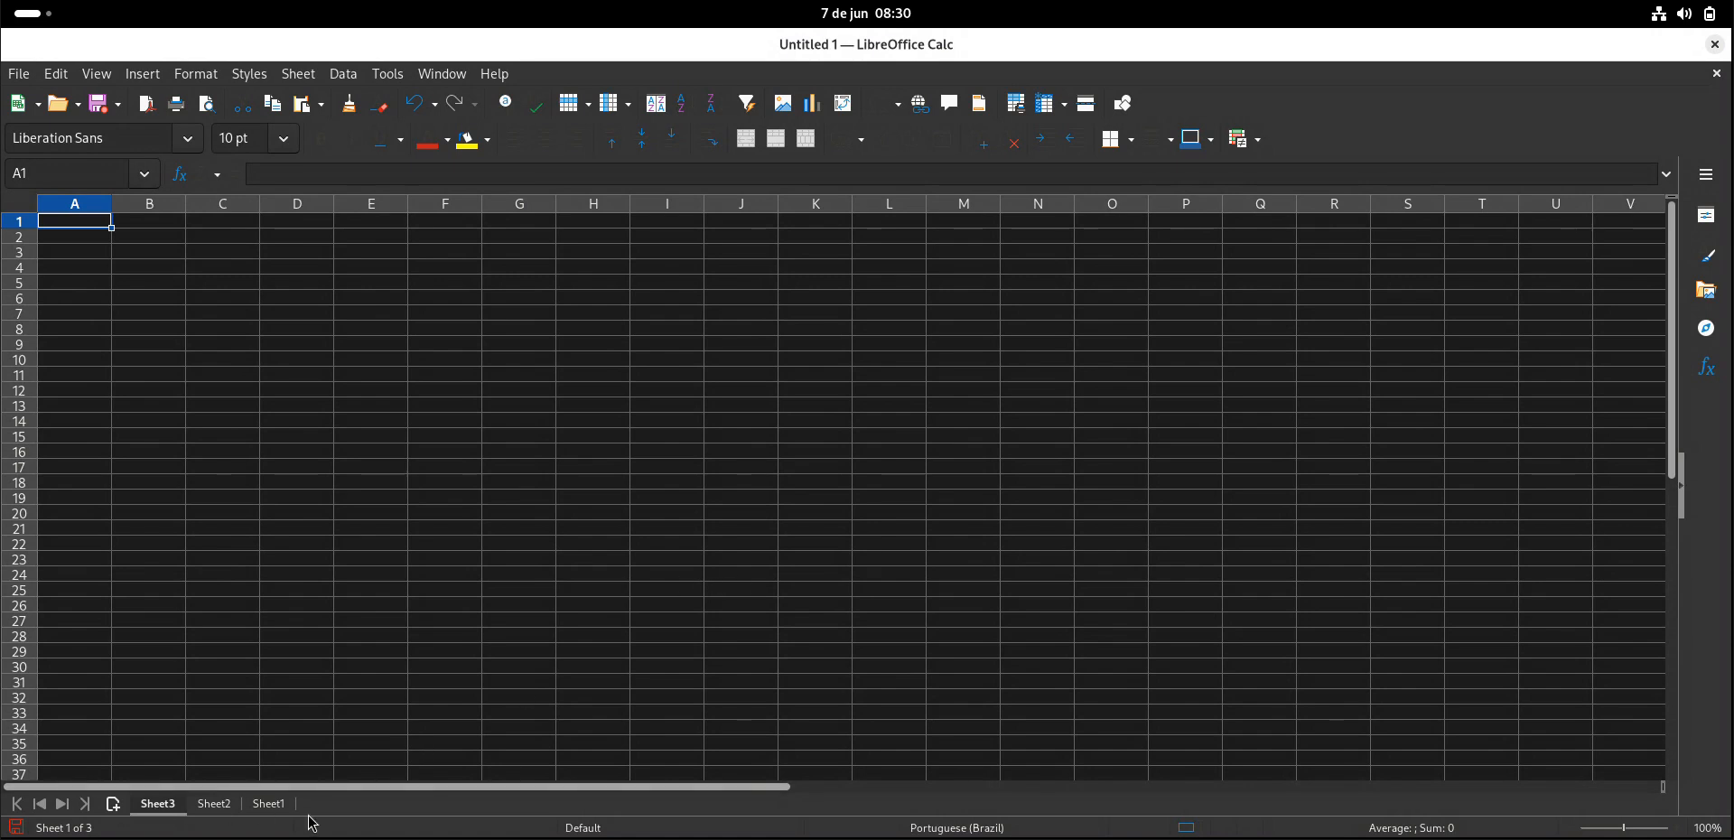
{"action": "left_click", "coordinate": [720, 454]}
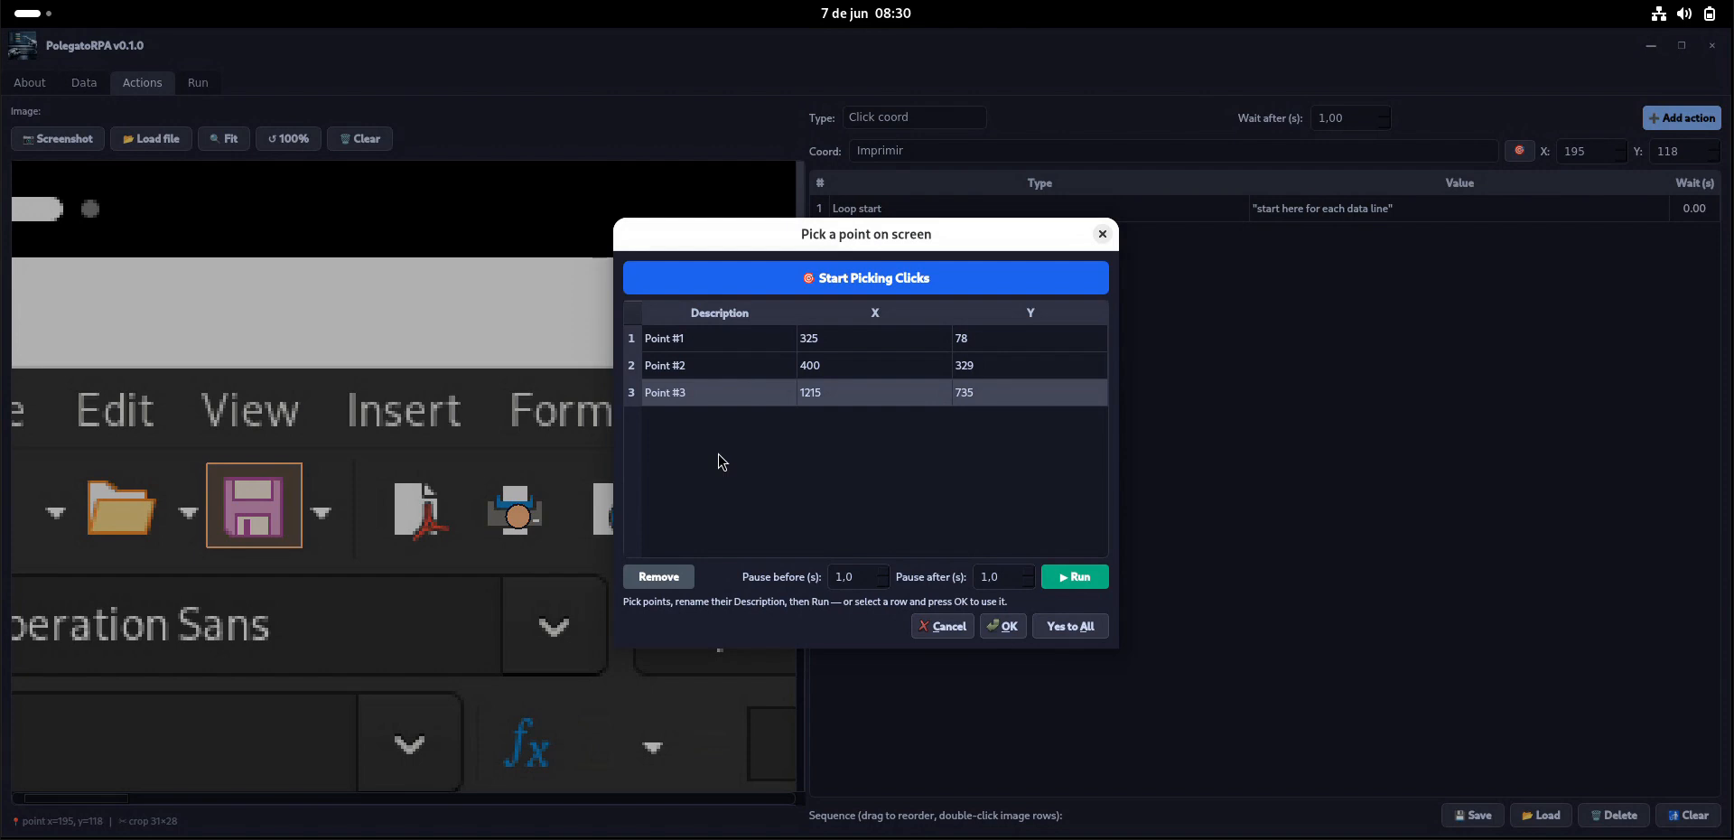
Rename the three picked points as Sheet, Insert and Ok
{"action": "double_click", "coordinate": [694, 339]}
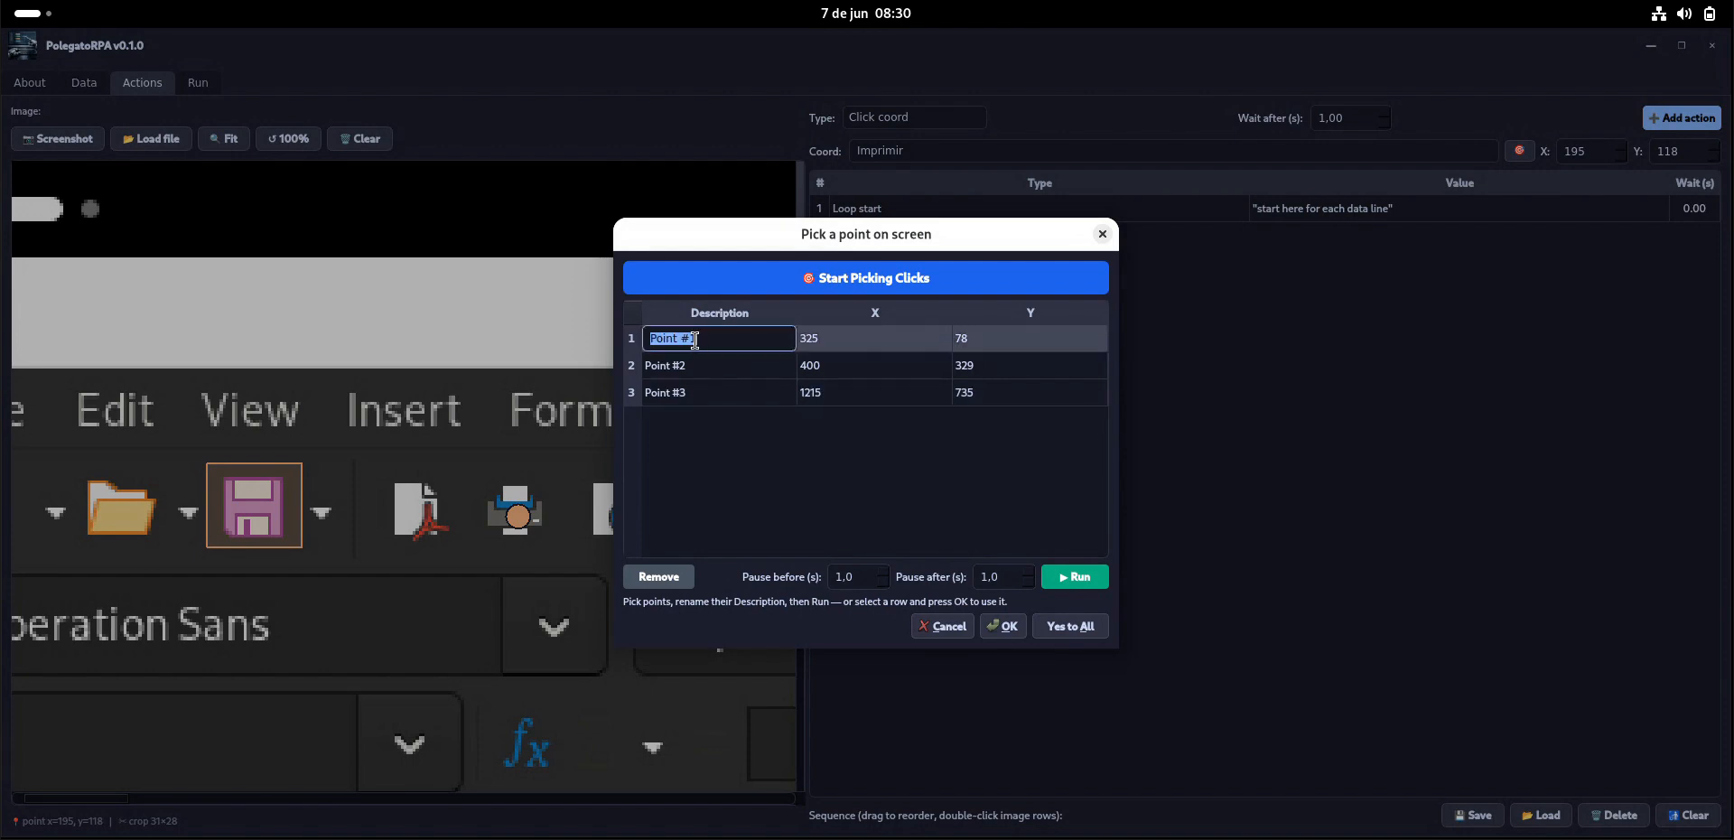
{"action": "type", "text": "Sheet"}
{"action": "key", "text": "Return"}
{"action": "type", "text": "2"}
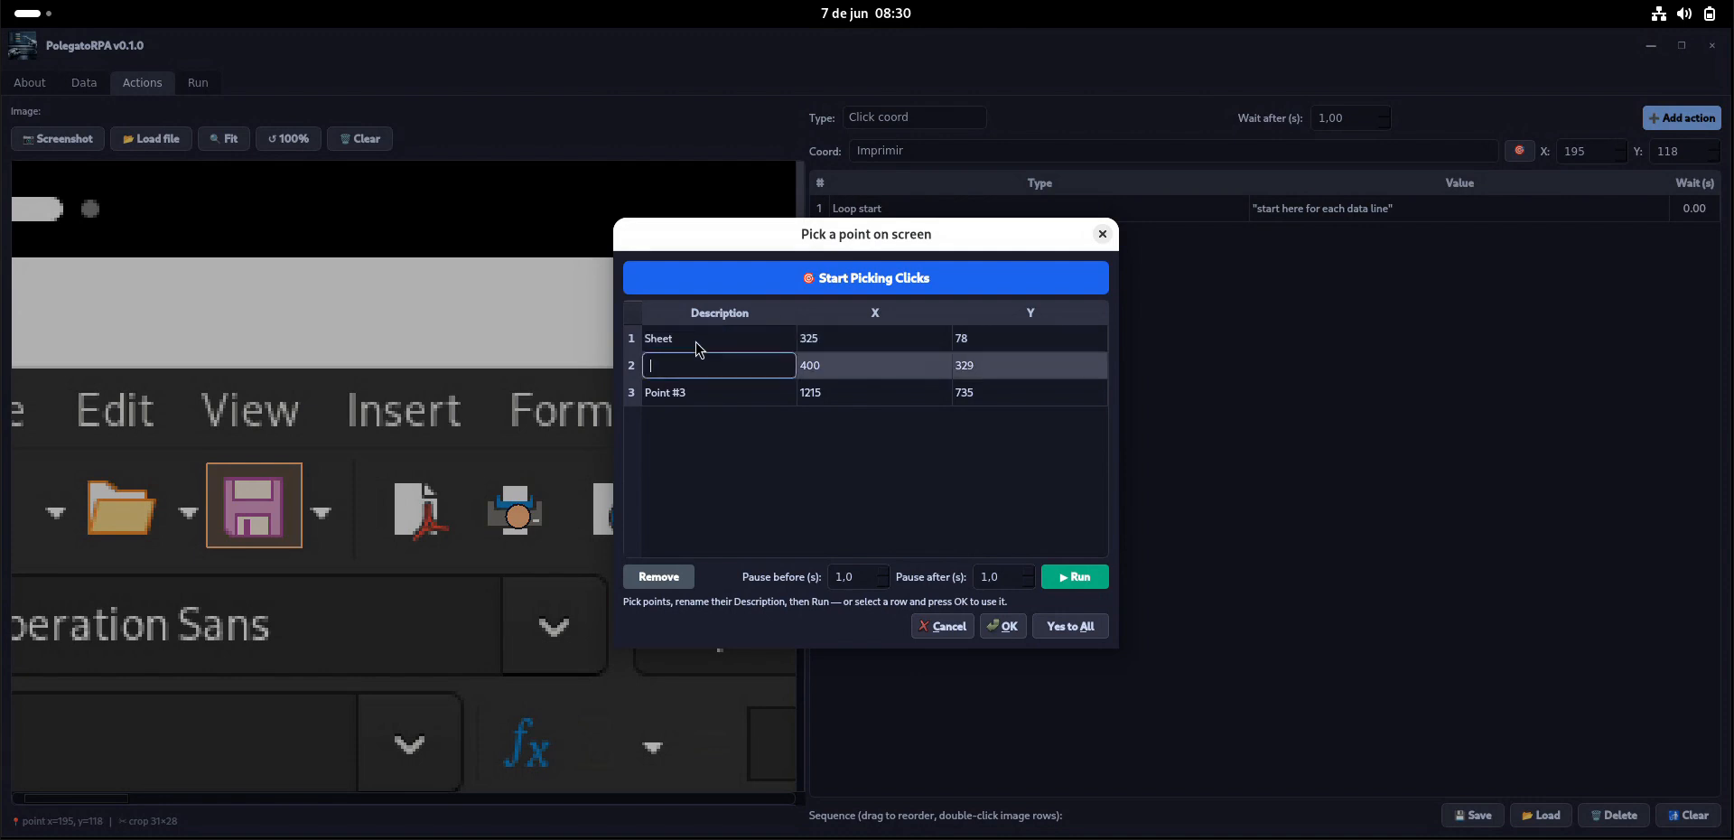
{"action": "key", "text": "Return"}
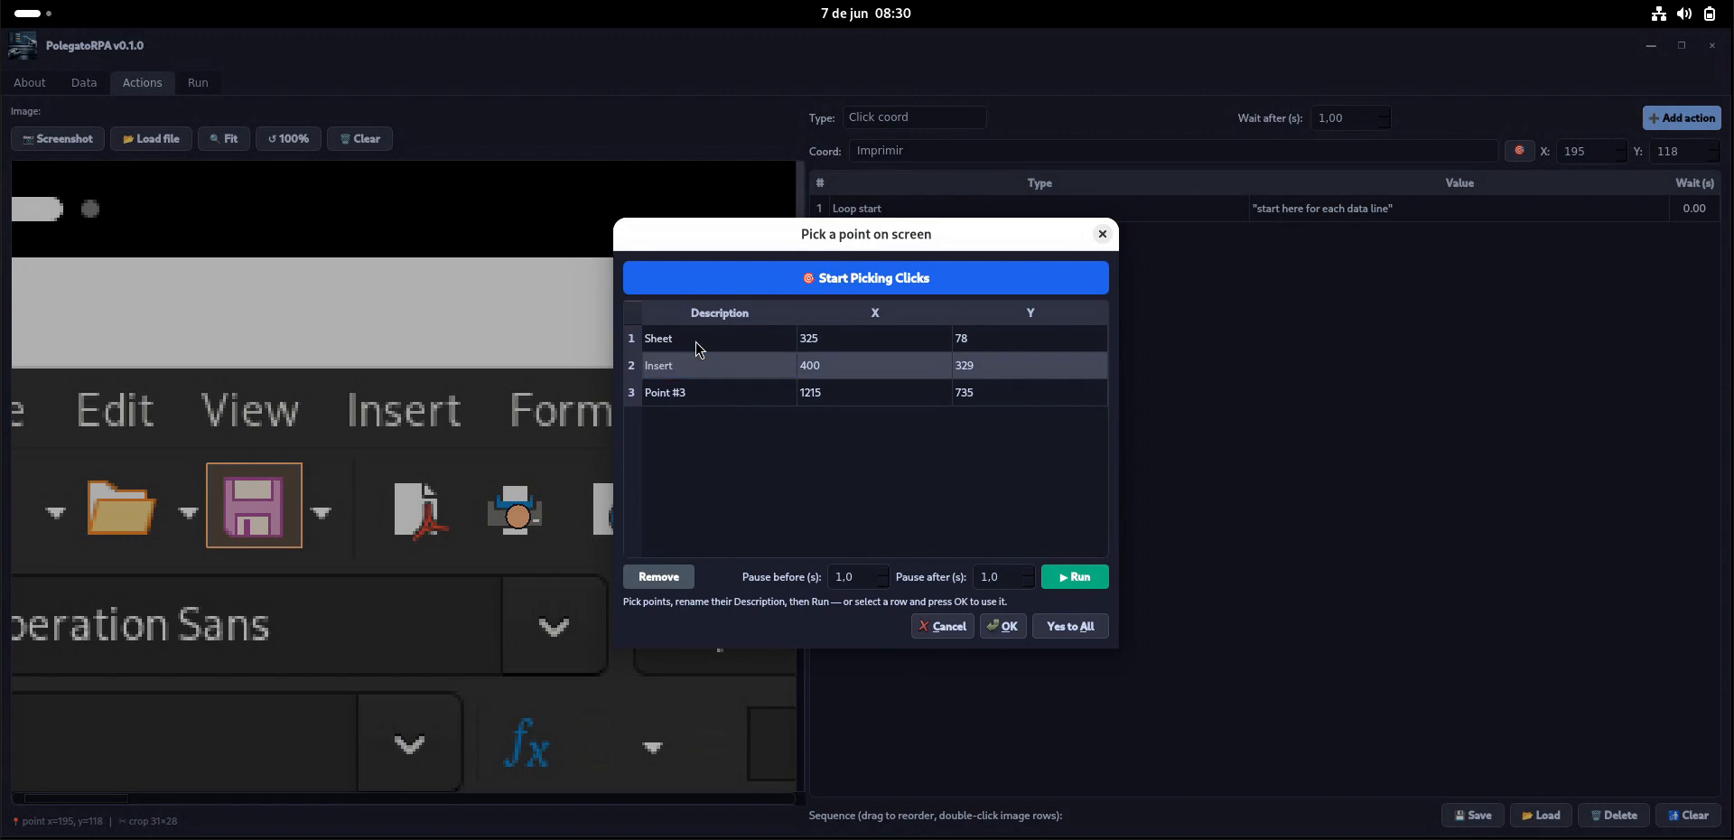
{"action": "key", "text": "Down"}
{"action": "key", "text": "F2"}
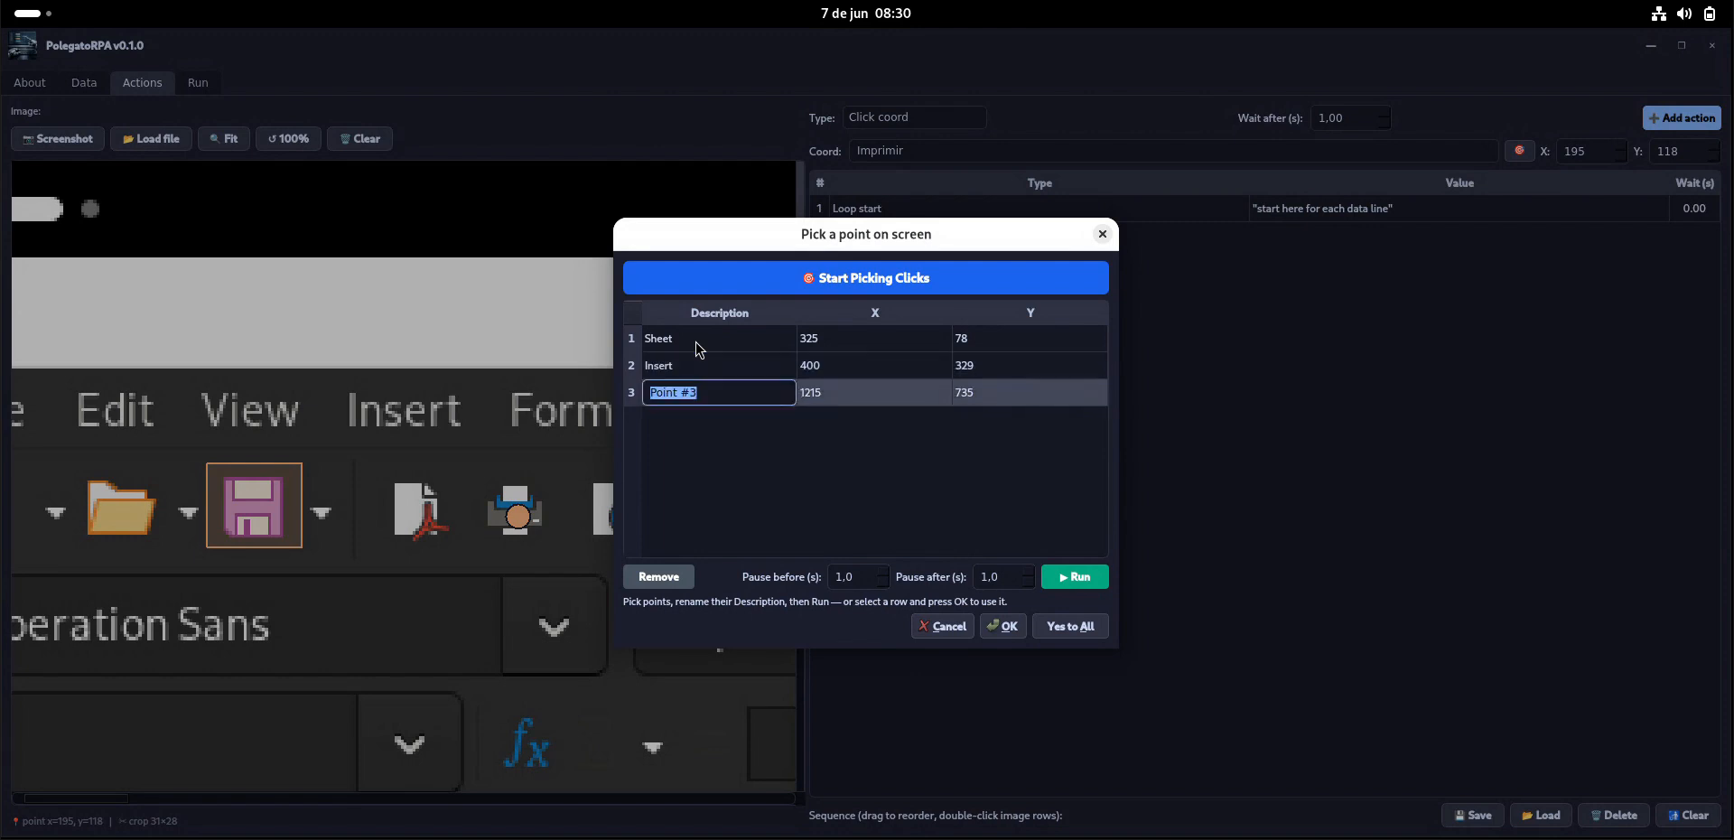
{"action": "type", "text": "Ok"}
{"action": "key", "text": "Return"}
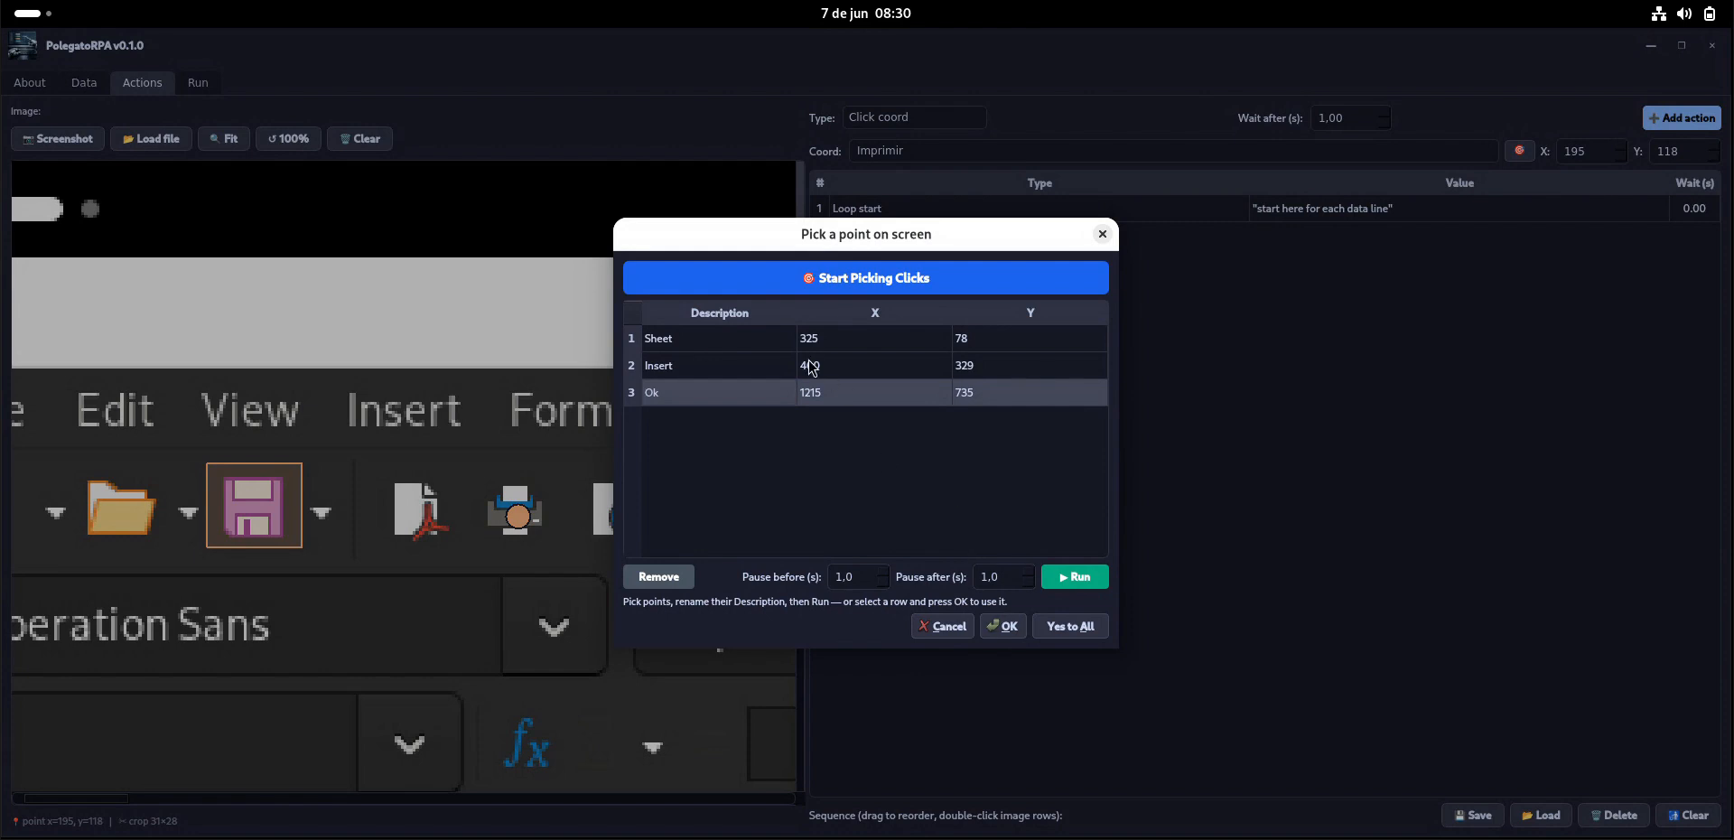
Add only the Sheet and Ok points to the sequence as Click coord actions
{"action": "left_click", "coordinate": [768, 348]}
{"action": "left_click", "coordinate": [766, 372], "text": "shift"}
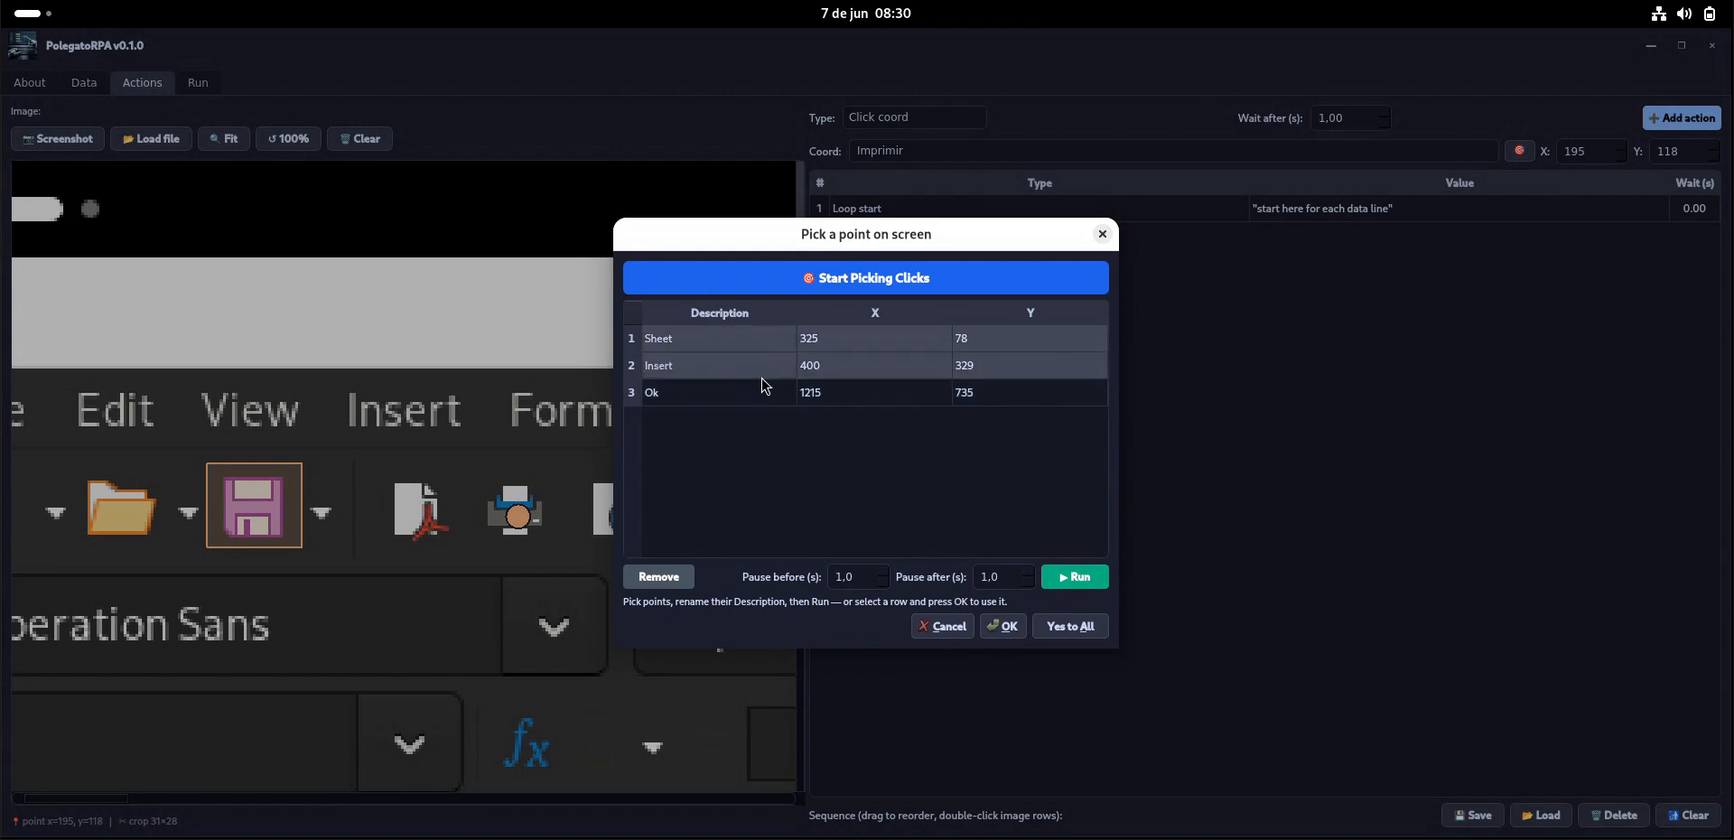
{"action": "left_click", "coordinate": [765, 388]}
{"action": "double_click", "coordinate": [791, 339]}
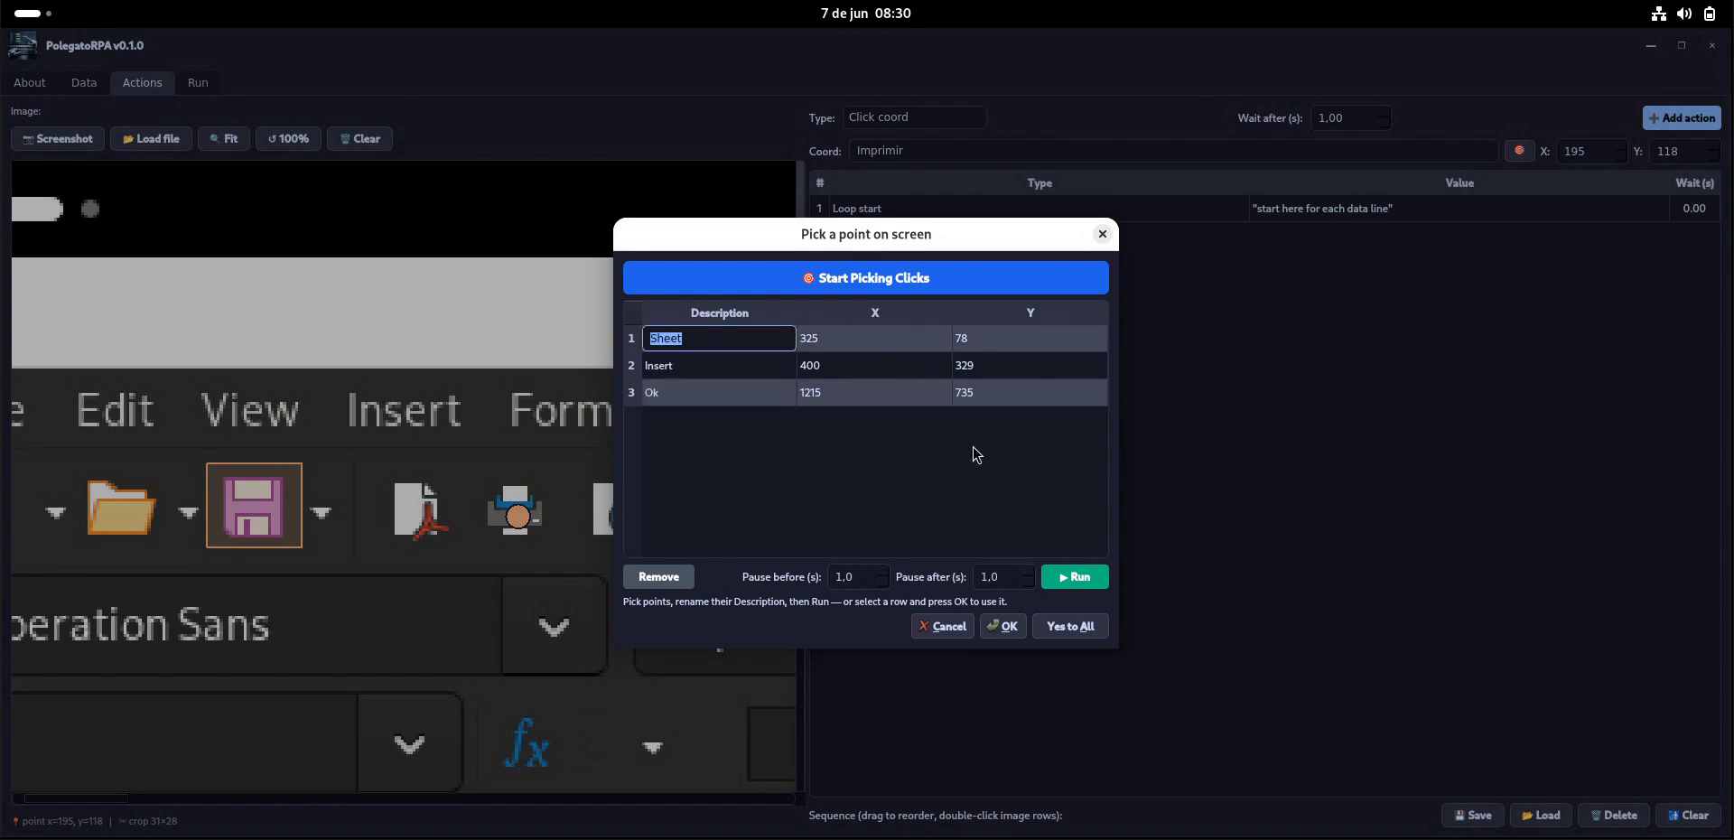
{"action": "left_click", "coordinate": [1002, 625]}
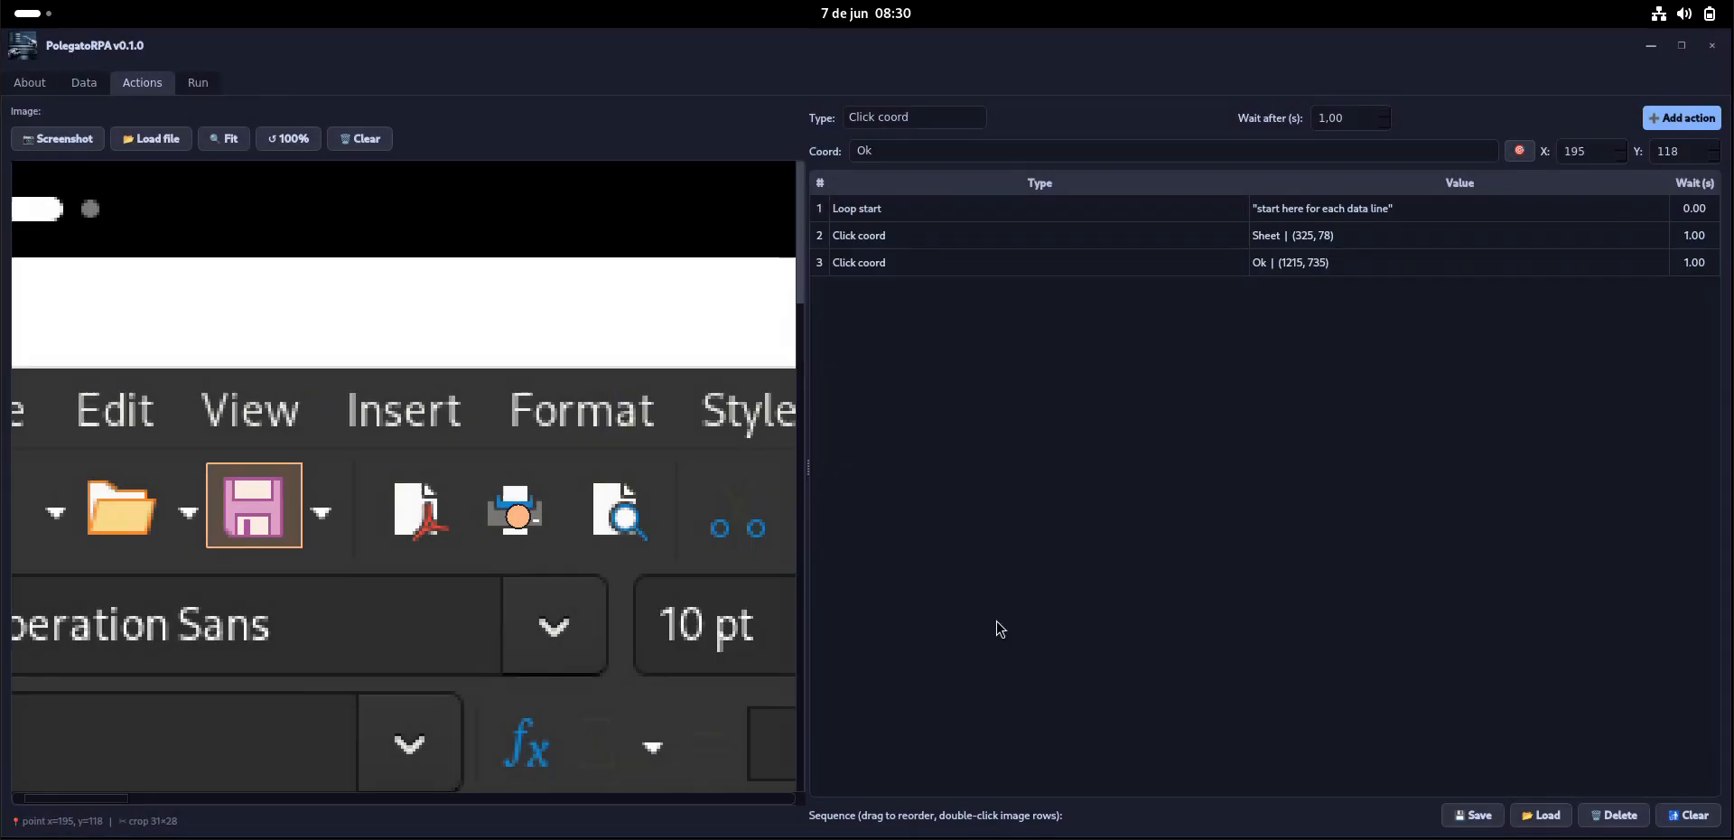
Delete the Sheet and Ok Click coord actions from the sequence
{"action": "left_click", "coordinate": [1242, 240]}
{"action": "left_click", "coordinate": [1219, 268]}
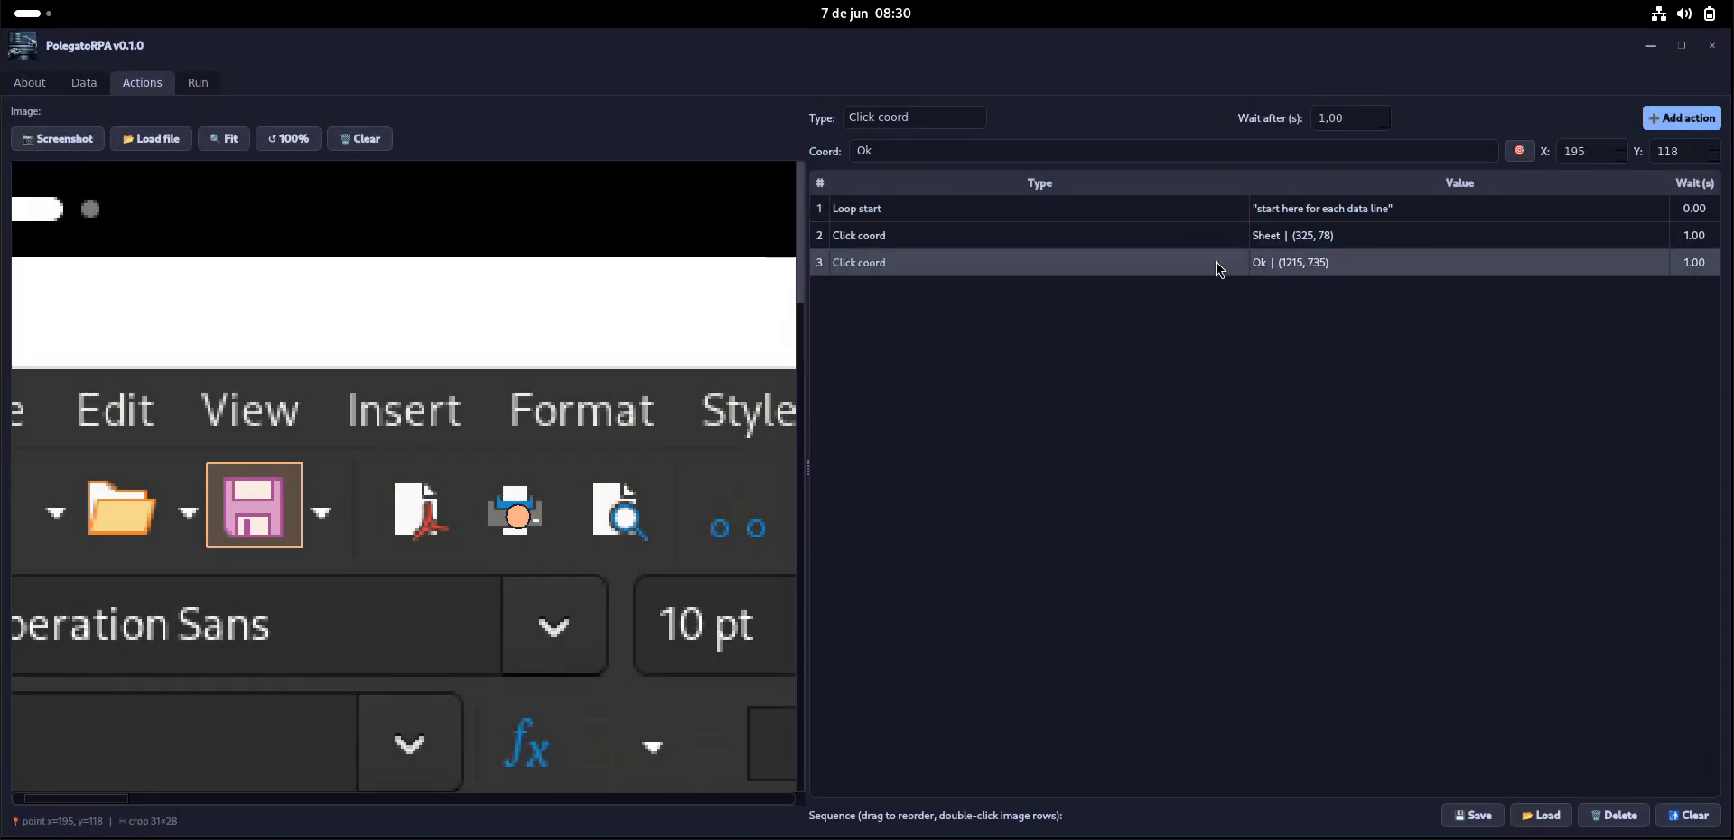
{"action": "left_click", "coordinate": [1254, 240], "text": "ctrl"}
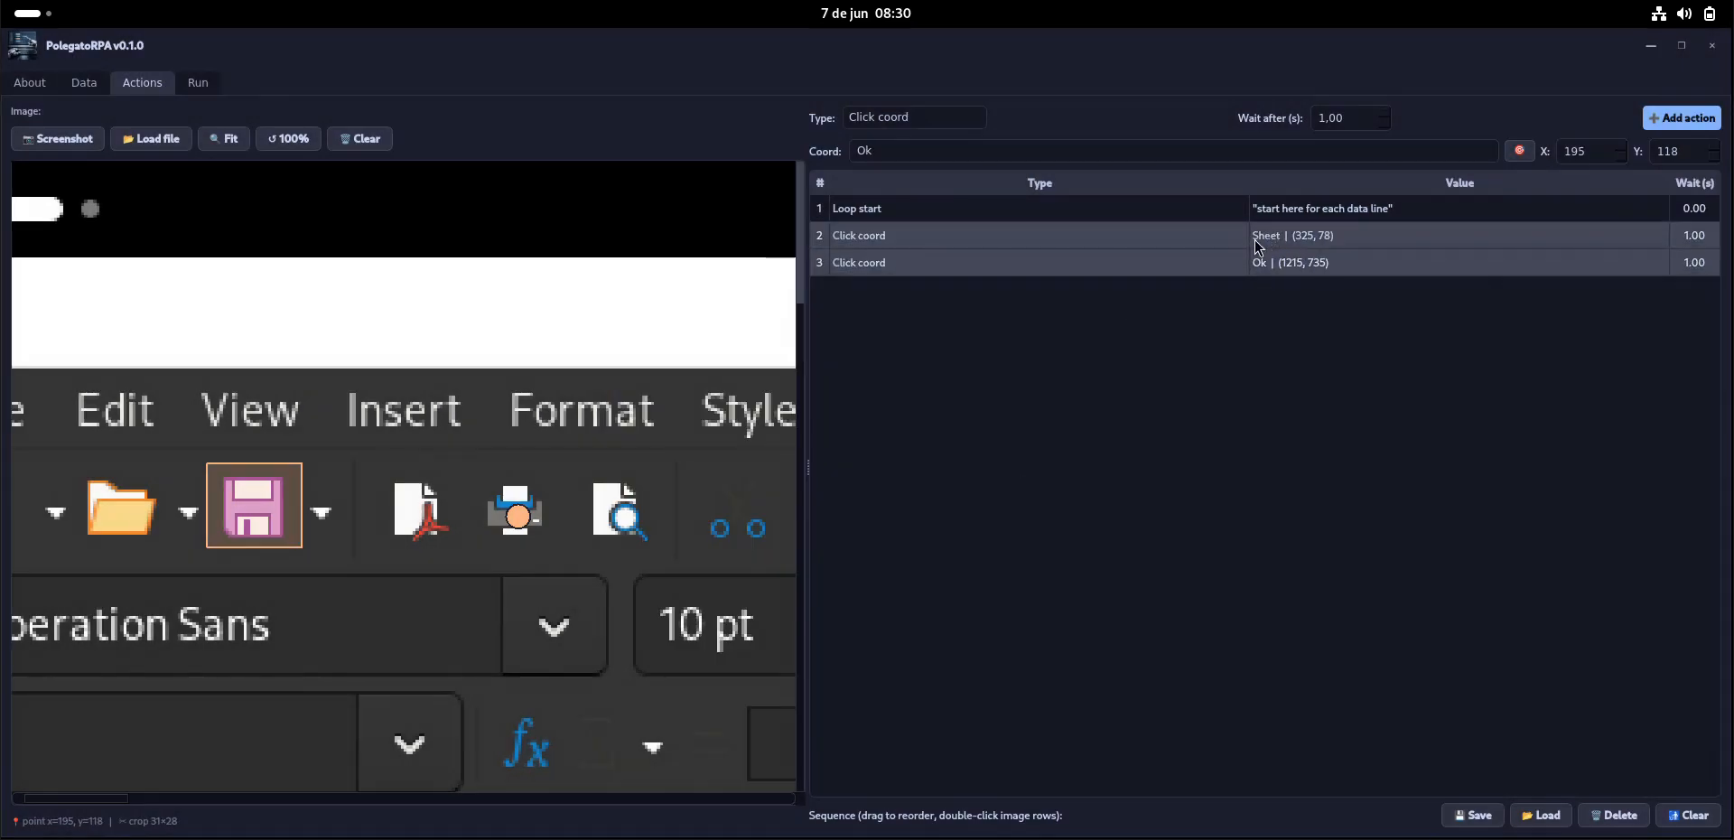
{"action": "left_click", "coordinate": [1614, 814]}
Add all three picked points, Sheet, Insert and Ok, to the sequence as Click coord actions
{"action": "left_click", "coordinate": [1523, 155]}
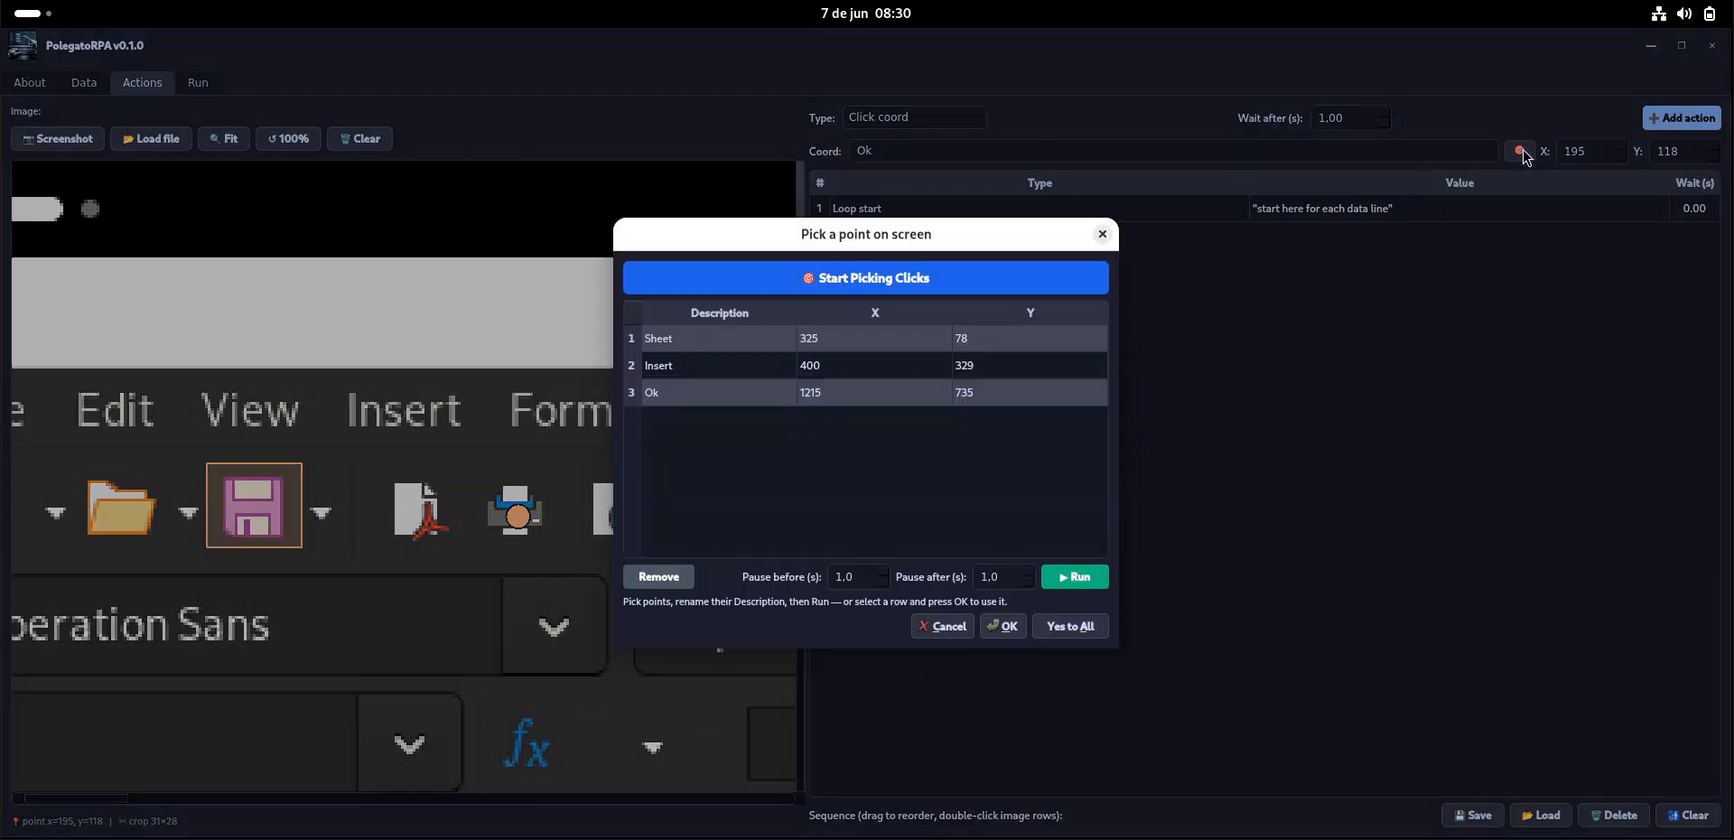
{"action": "left_click", "coordinate": [884, 377]}
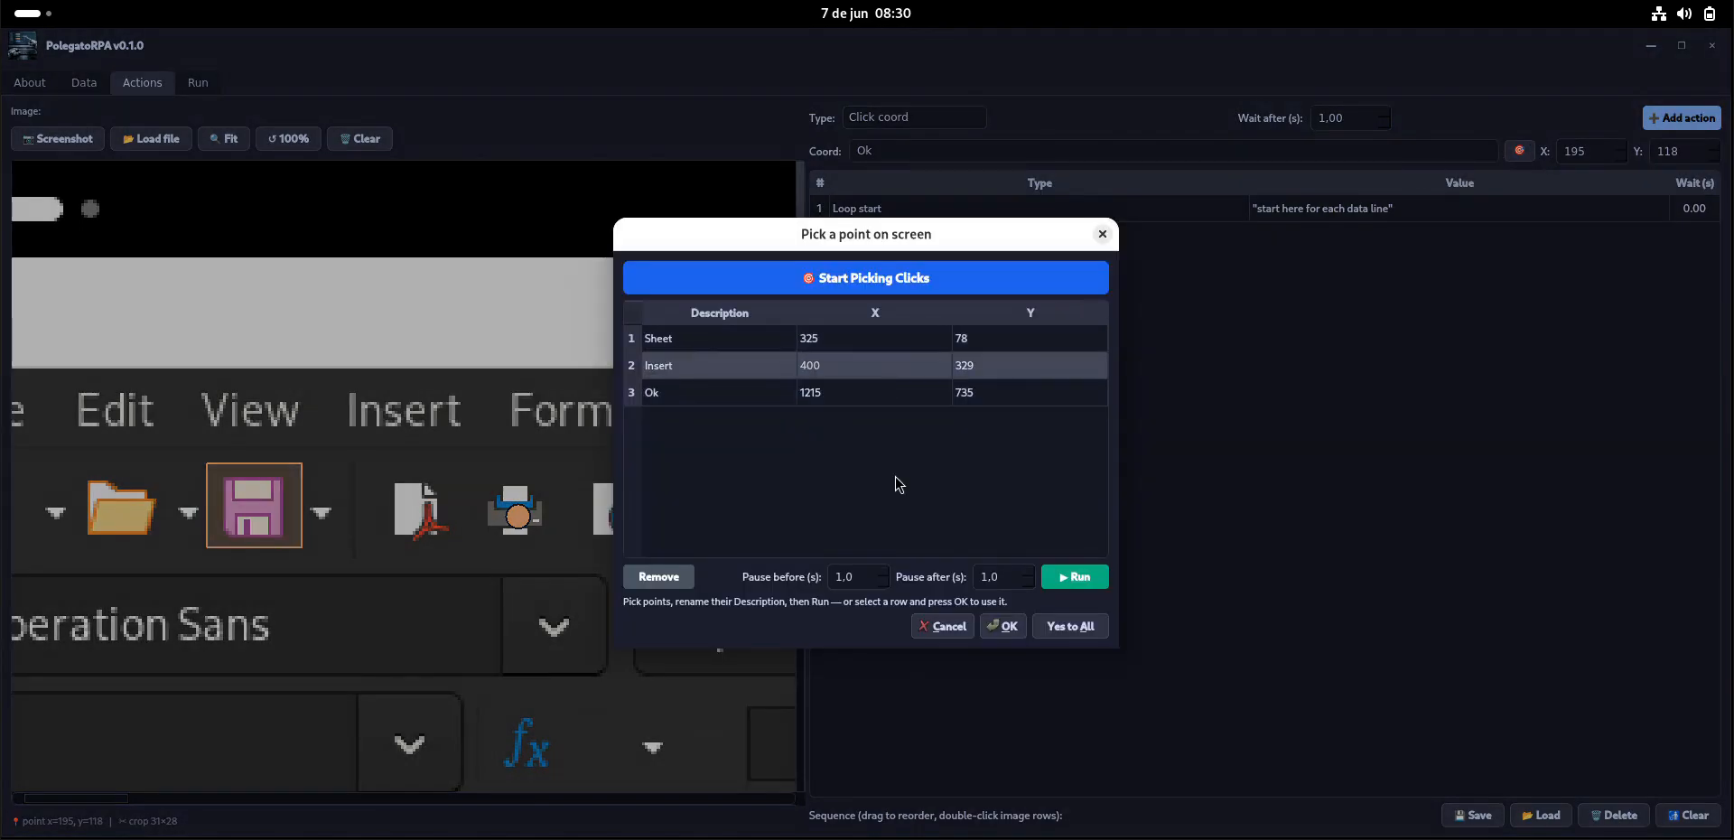
{"action": "left_click", "coordinate": [1069, 630]}
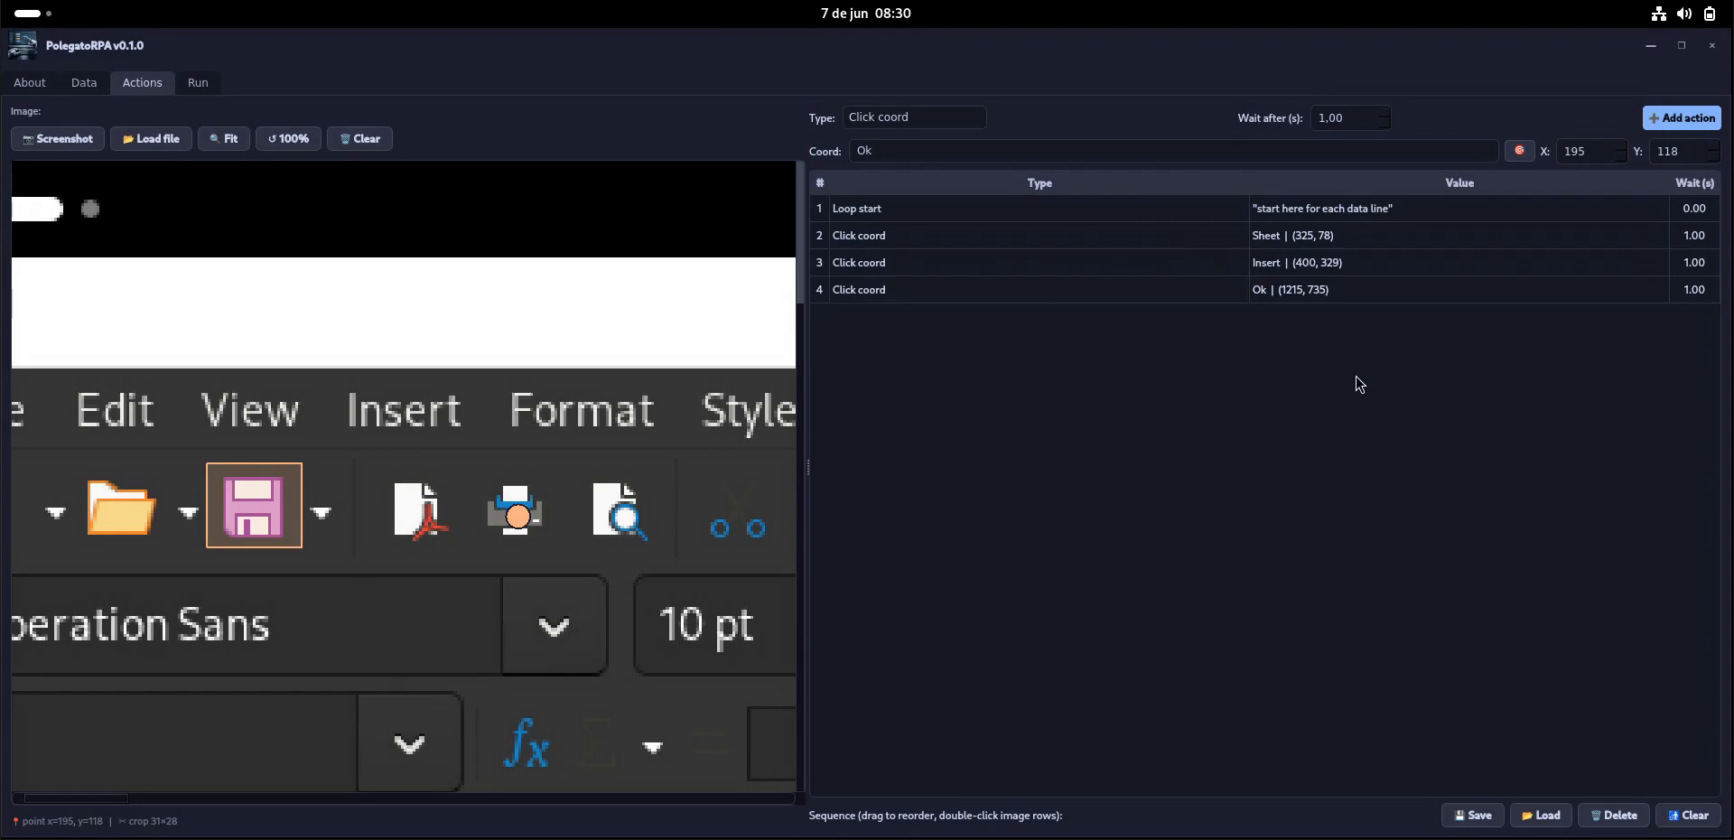
Remove the Sheet, Insert and Ok points from the list of picked screen points
{"action": "left_click", "coordinate": [1521, 152]}
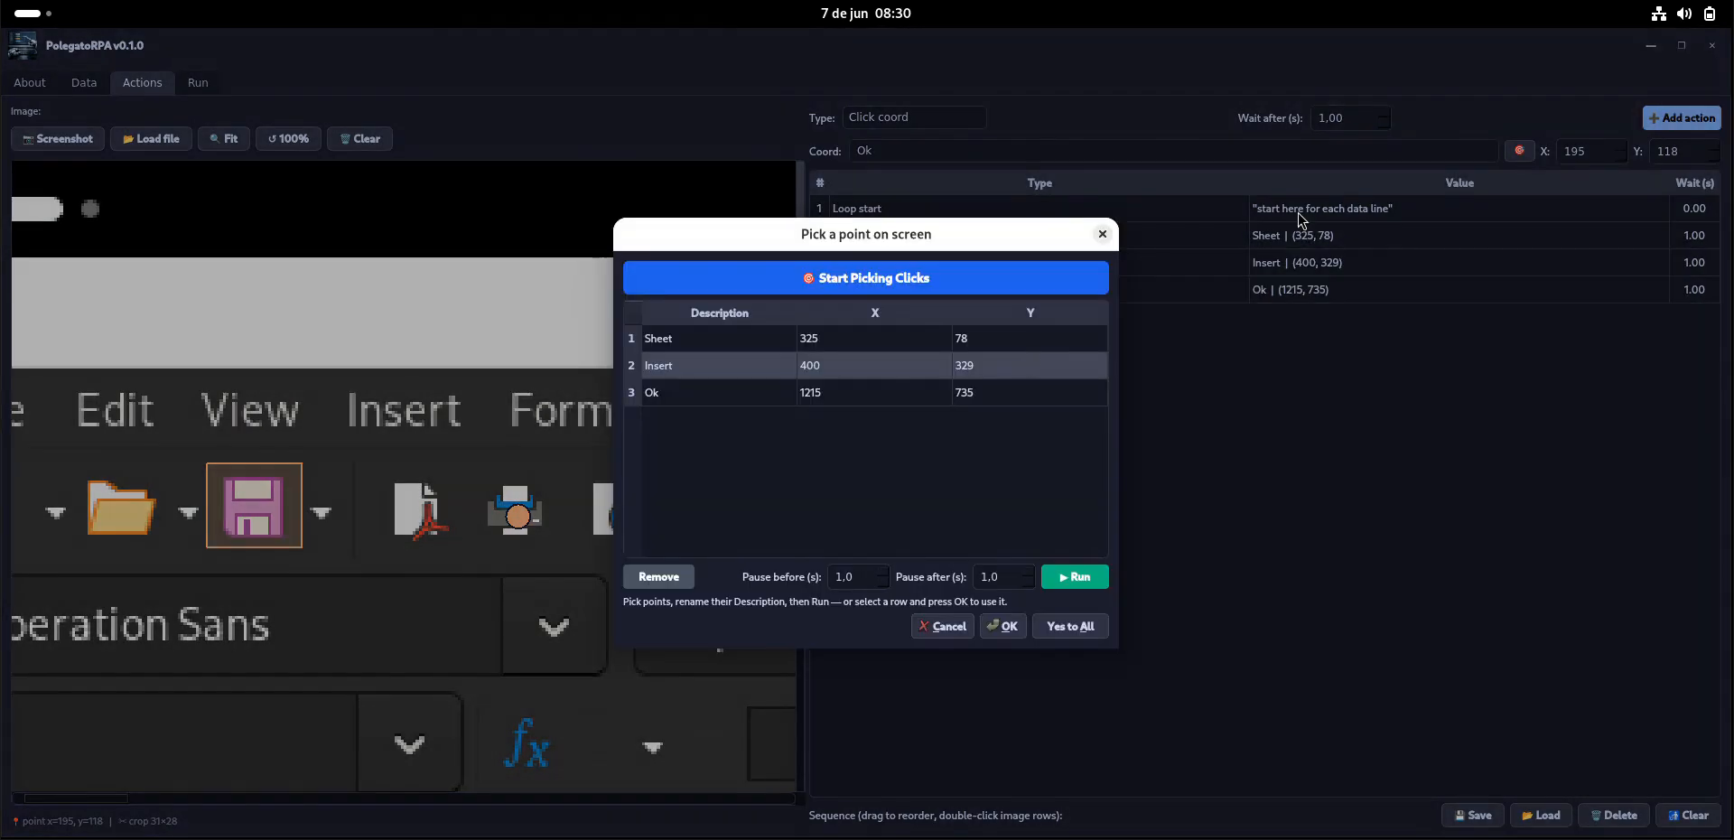
{"action": "left_click", "coordinate": [758, 398]}
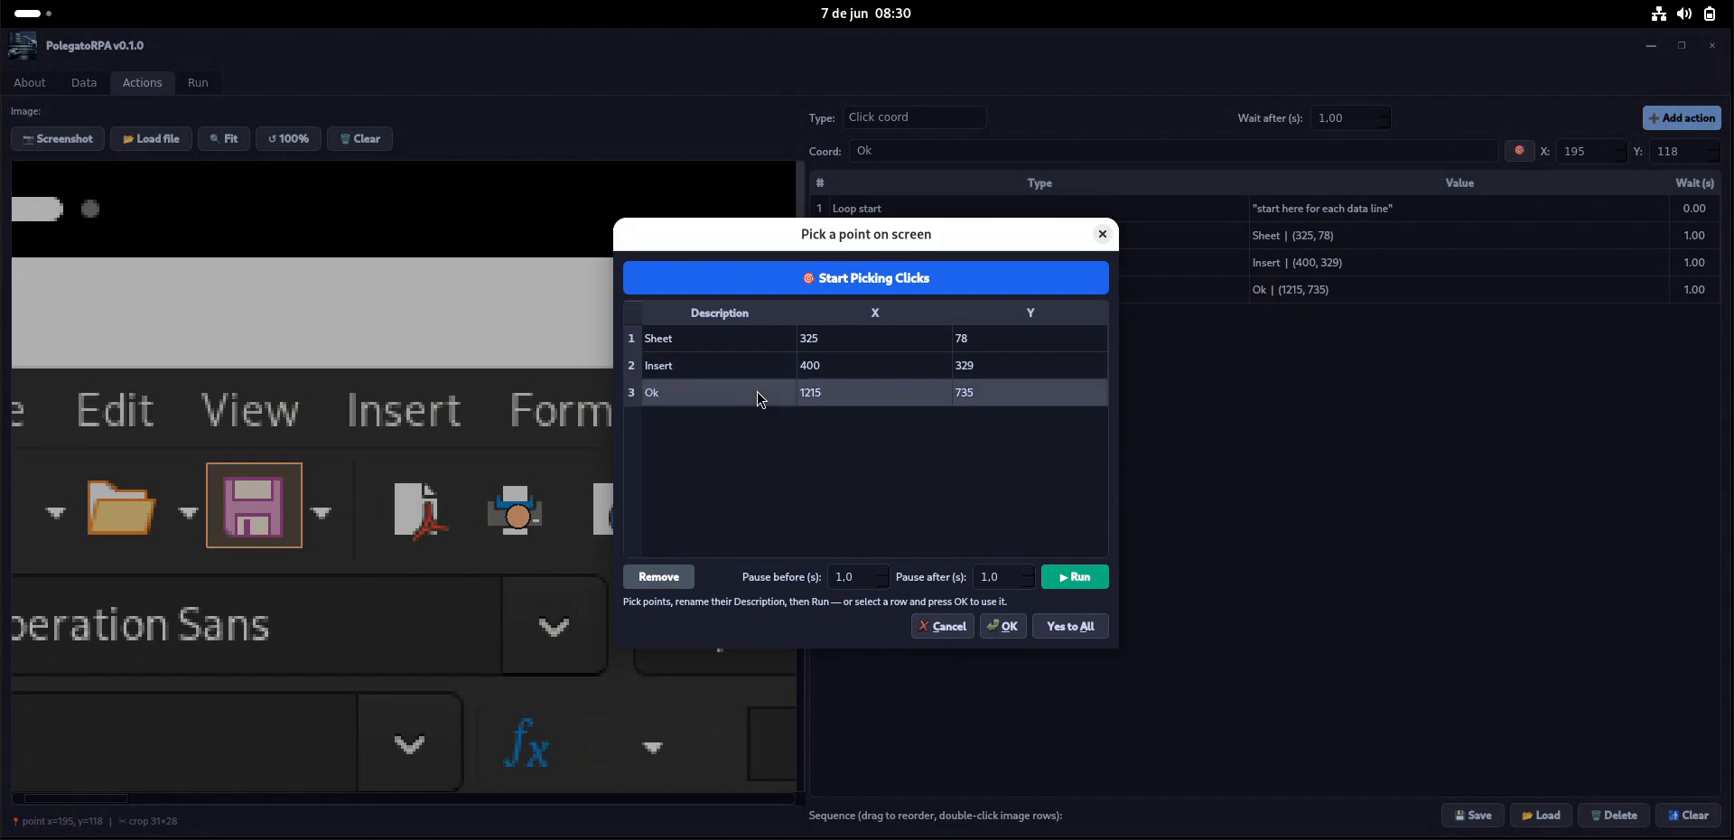
{"action": "left_click", "coordinate": [662, 578]}
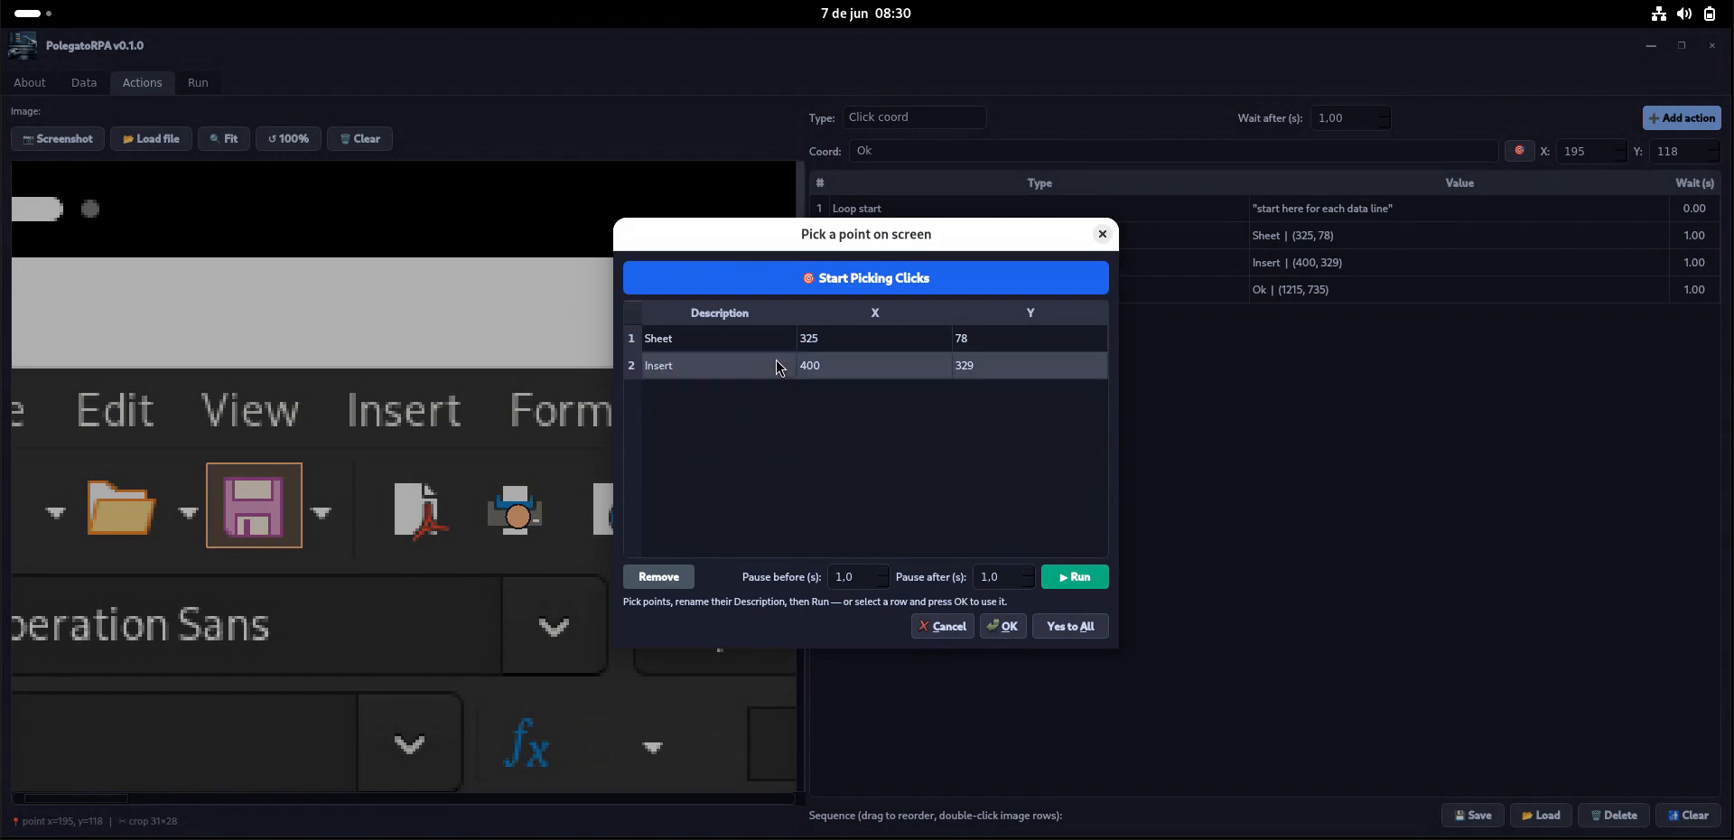
{"action": "left_click", "coordinate": [677, 578]}
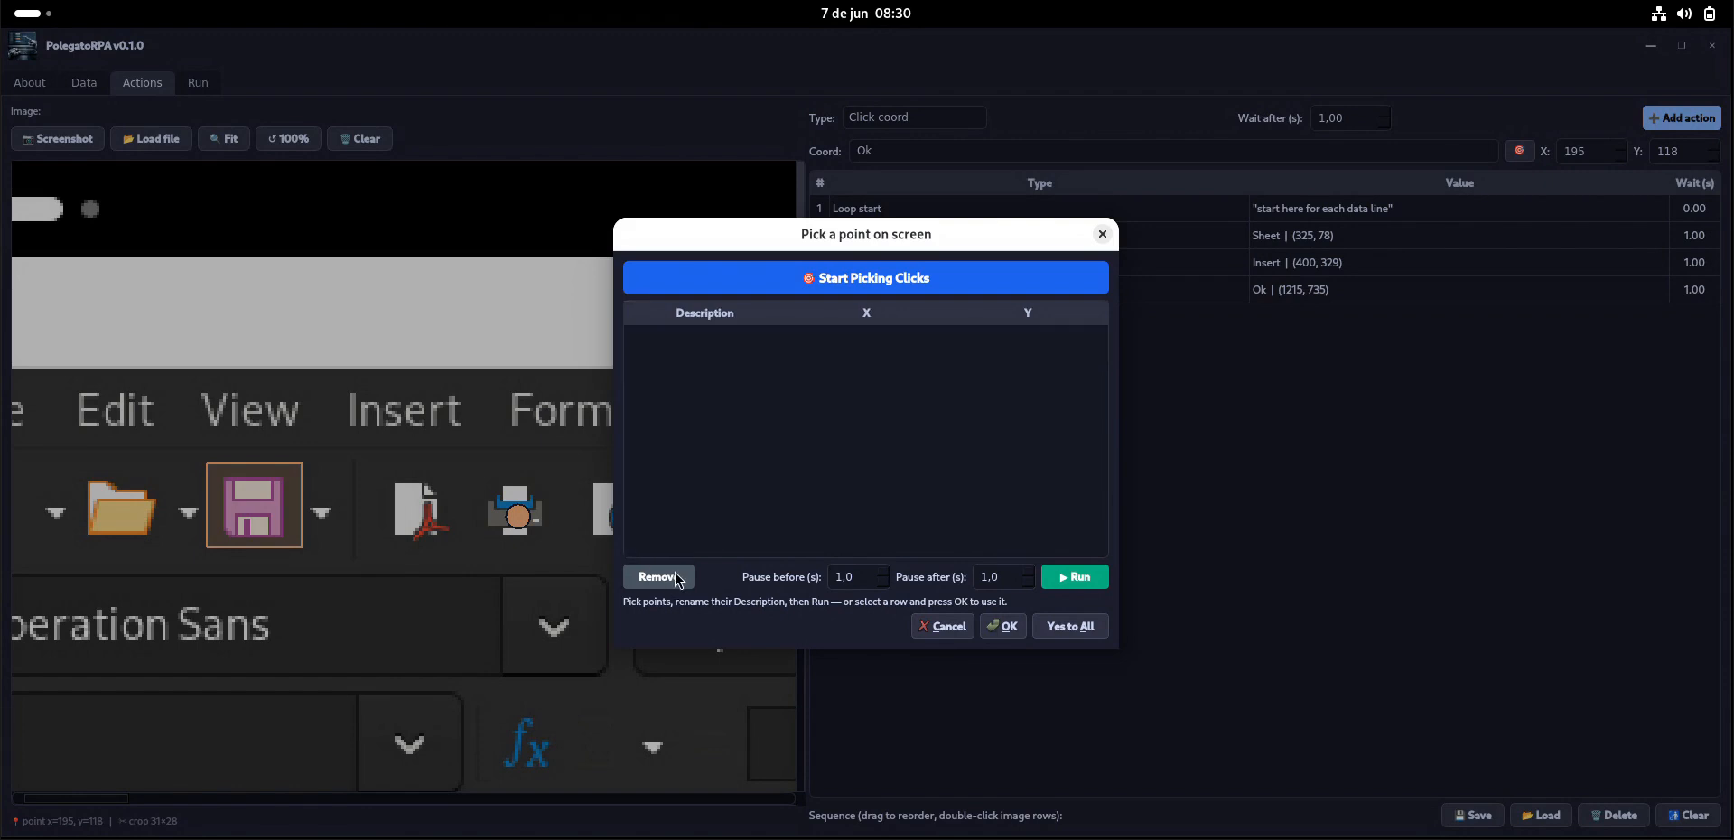
Start a new point capture in Calc and pick the Sheet menu, describing the point as Sheet
{"action": "left_click", "coordinate": [878, 287]}
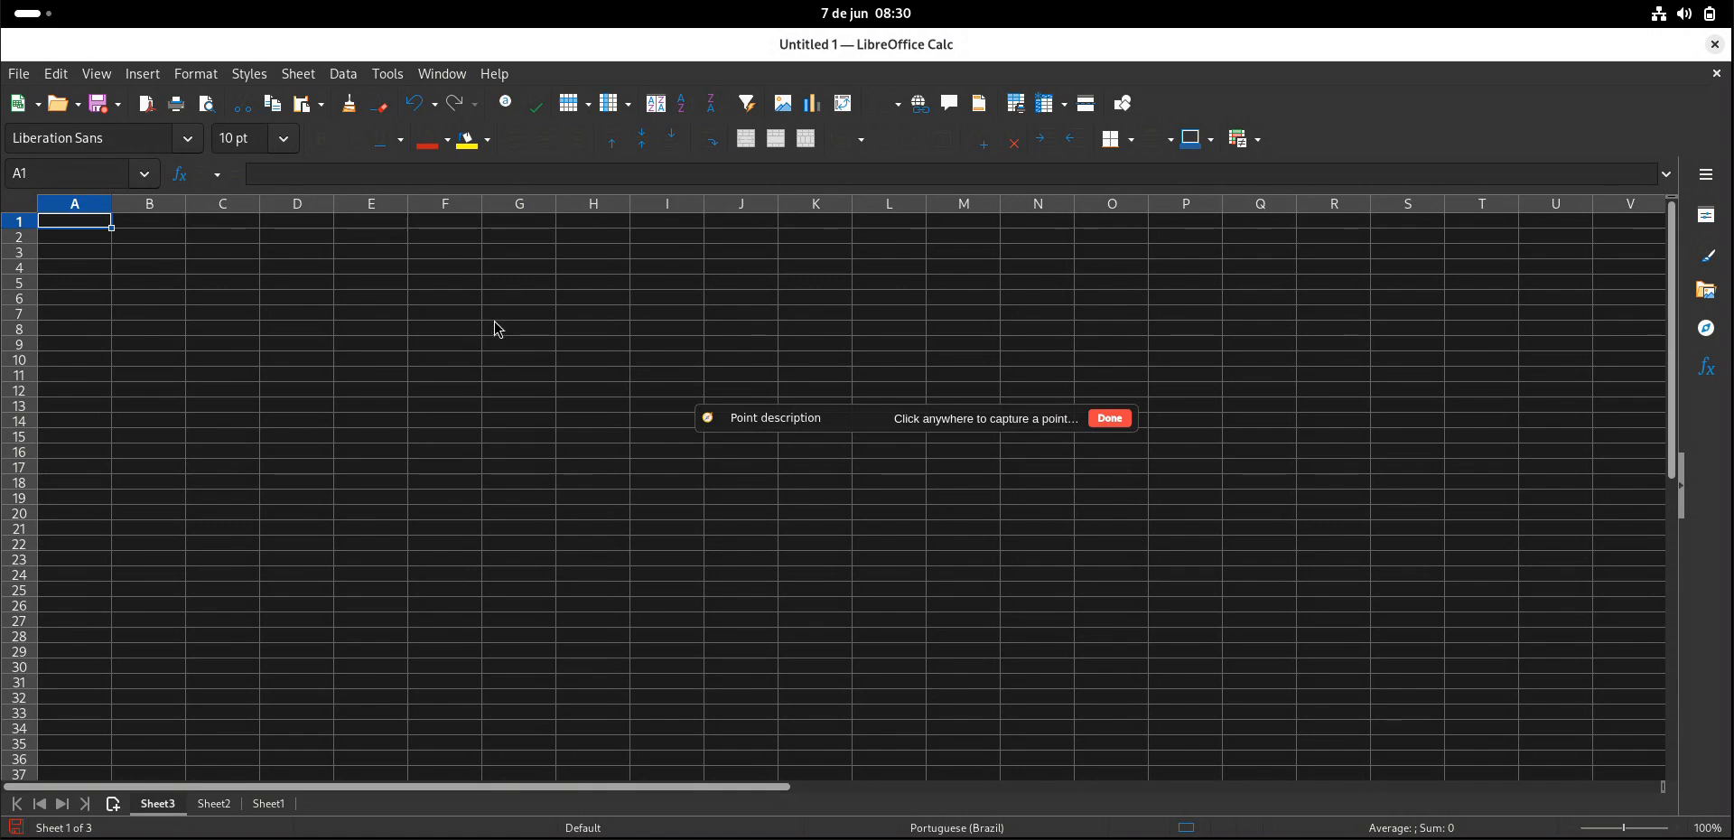
{"action": "left_click", "coordinate": [305, 72]}
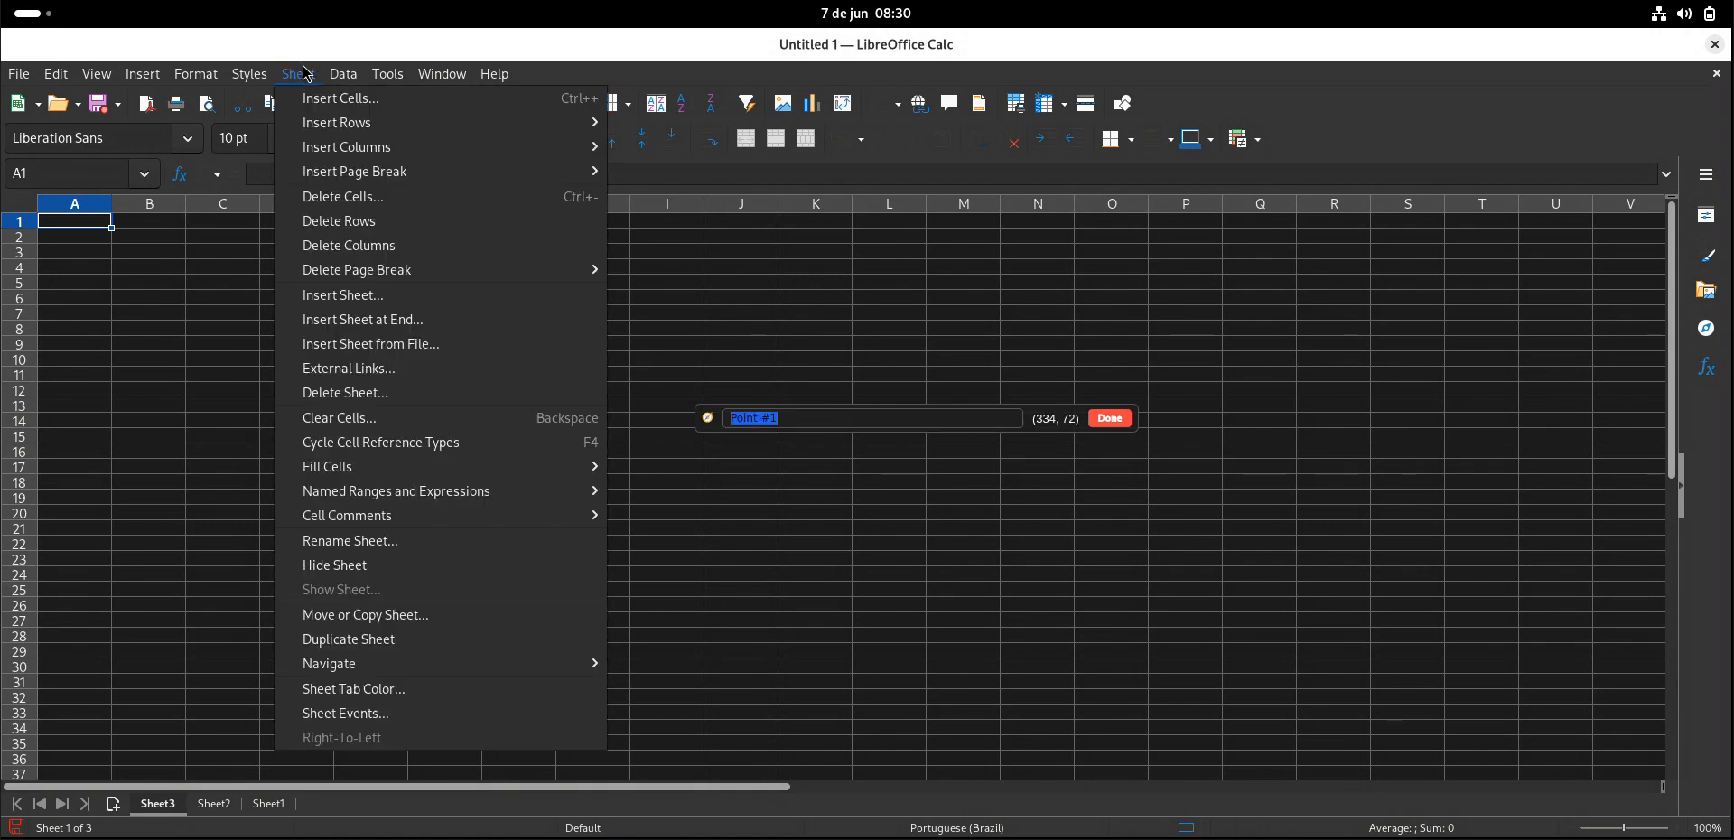
{"action": "double_click", "coordinate": [816, 411]}
{"action": "key", "text": "ctrl+a"}
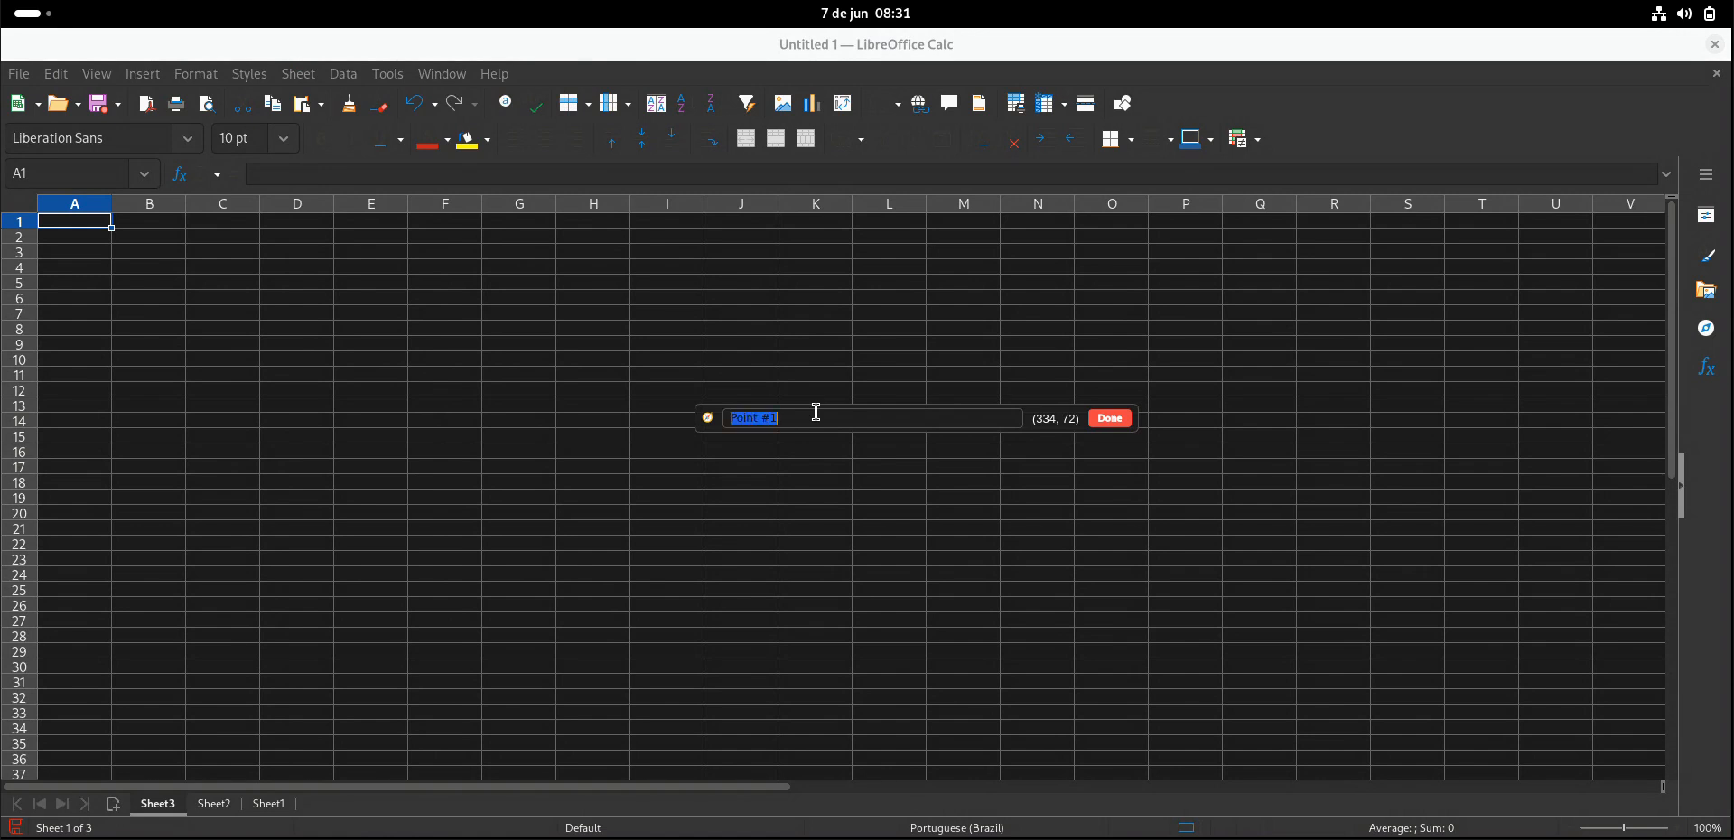
{"action": "type", "text": "Sheet"}
Reopen Calc's Sheet menu and capture its Insert Sheet entry as a point described as Insert Sheet
{"action": "left_click", "coordinate": [310, 79]}
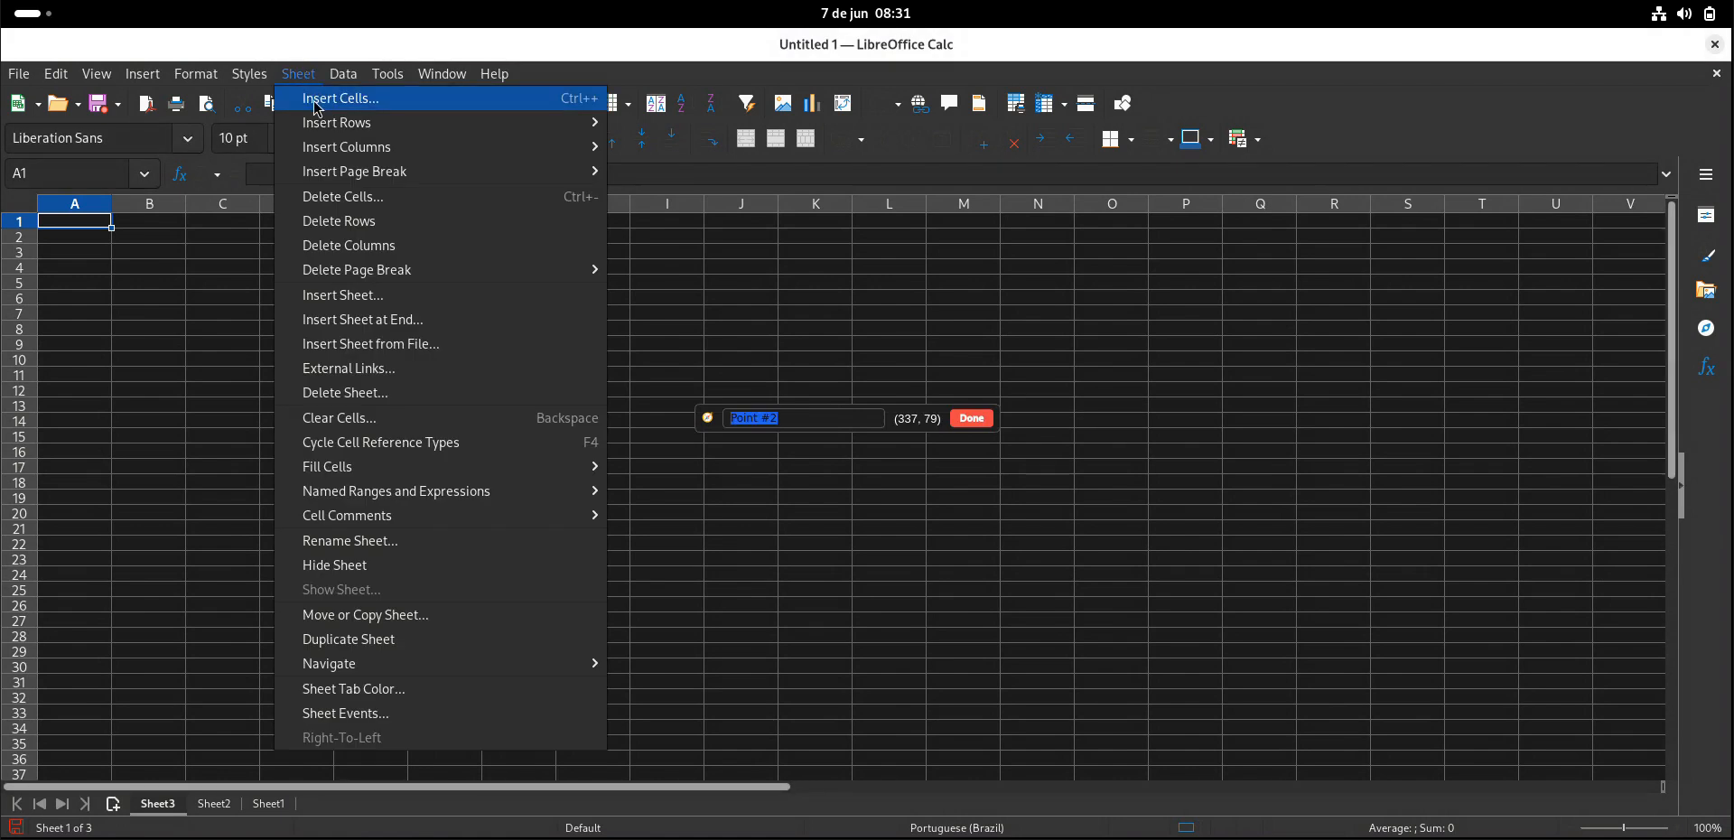
{"action": "left_click", "coordinate": [378, 296]}
{"action": "double_click", "coordinate": [798, 419]}
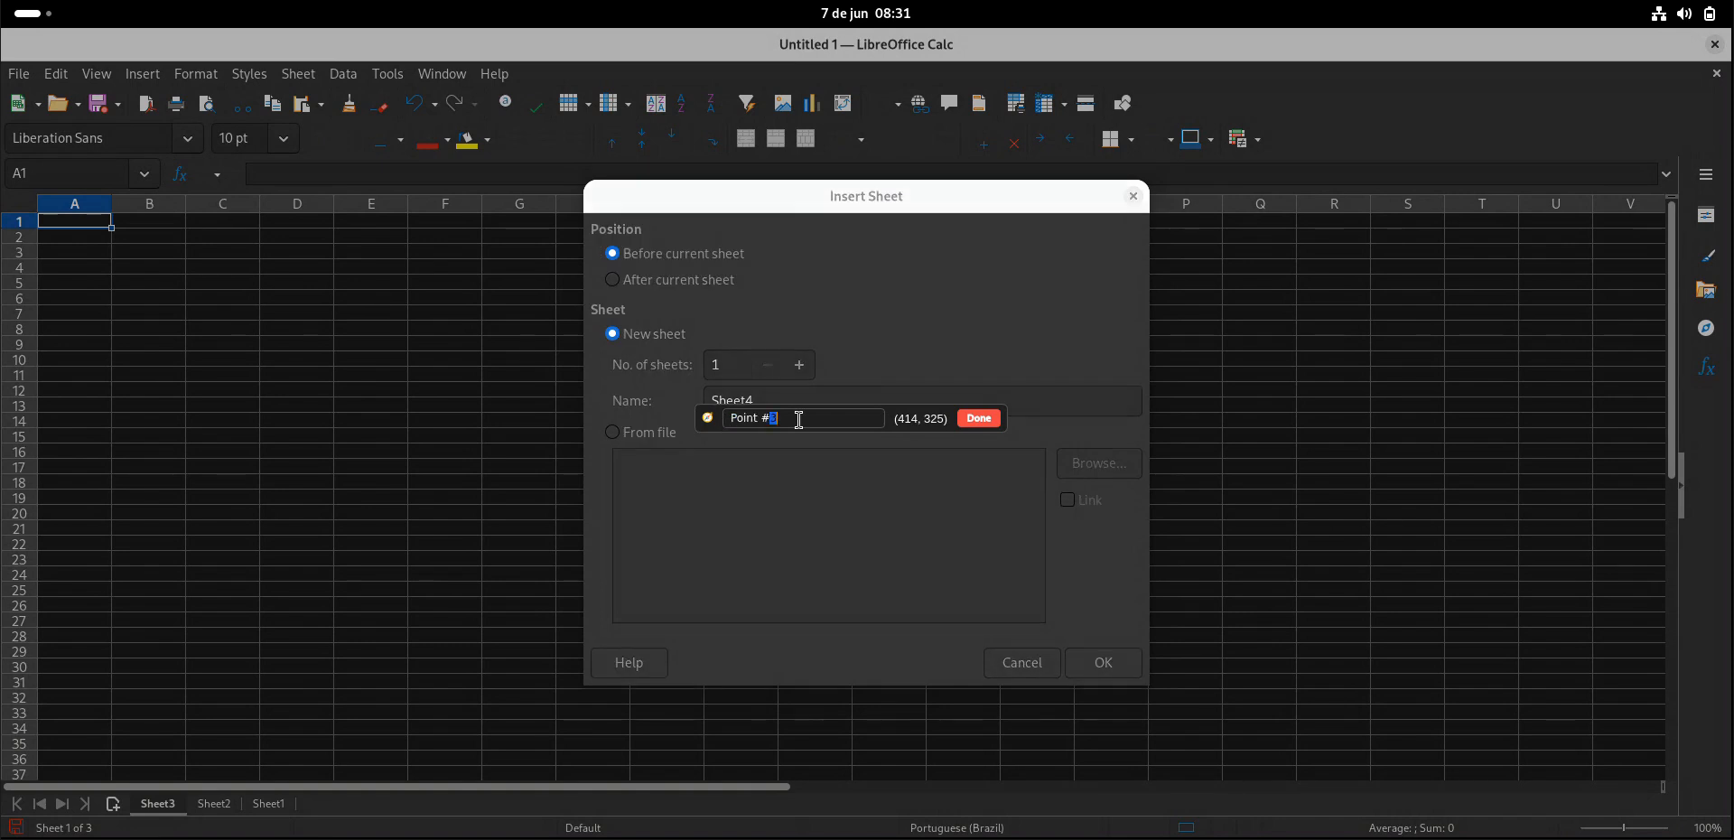
{"action": "triple_click", "coordinate": [799, 419]}
{"action": "key", "text": "BackSpace"}
{"action": "type", "text": "Insert Sheet"}
Capture the Insert Sheet dialog's OK as a point described as Ok, and finish picking points
{"action": "left_click", "coordinate": [1113, 666]}
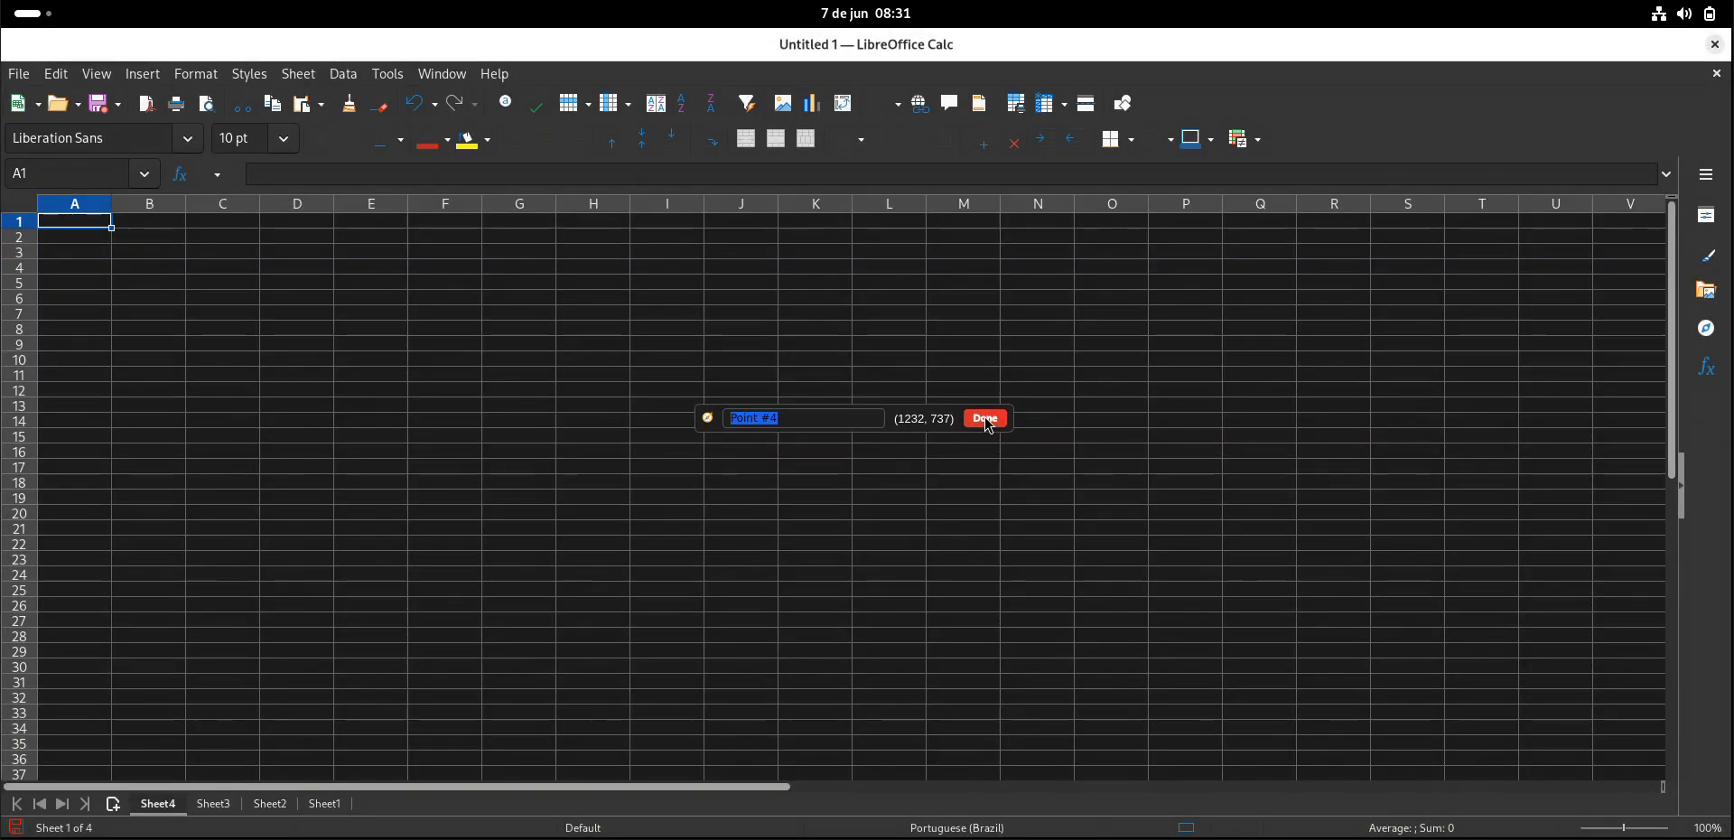
{"action": "triple_click", "coordinate": [782, 415]}
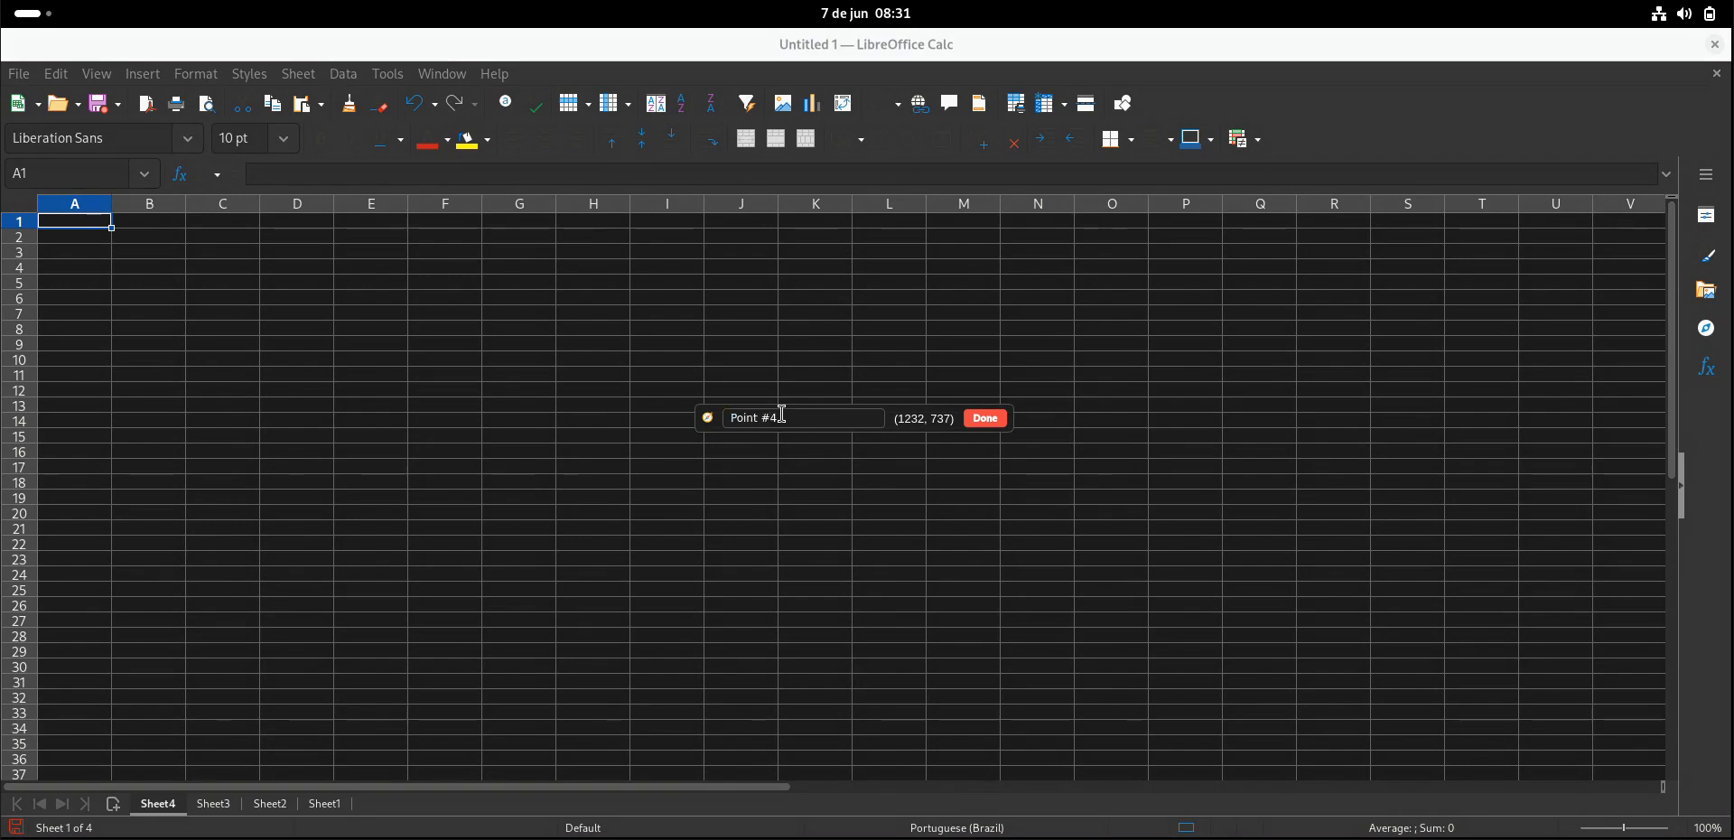
{"action": "type", "text": "Ok"}
{"action": "left_click", "coordinate": [996, 432]}
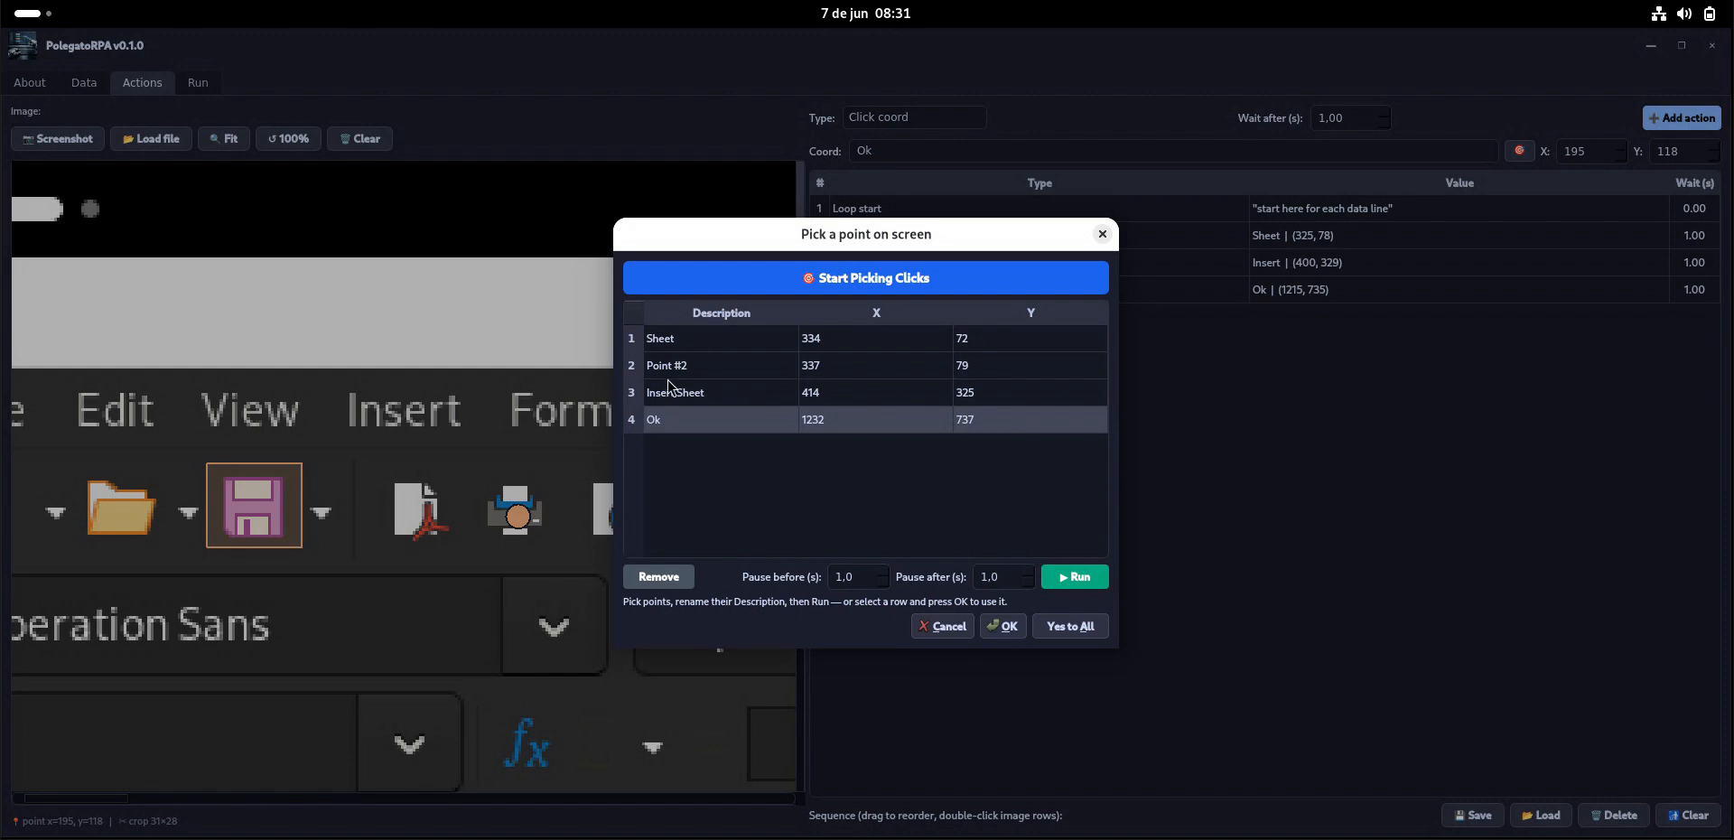
Remove Point #2 from the picked screen points and test-run the remaining Sheet, Insert Sheet and Ok clicks in Calc
{"action": "left_click", "coordinate": [710, 371]}
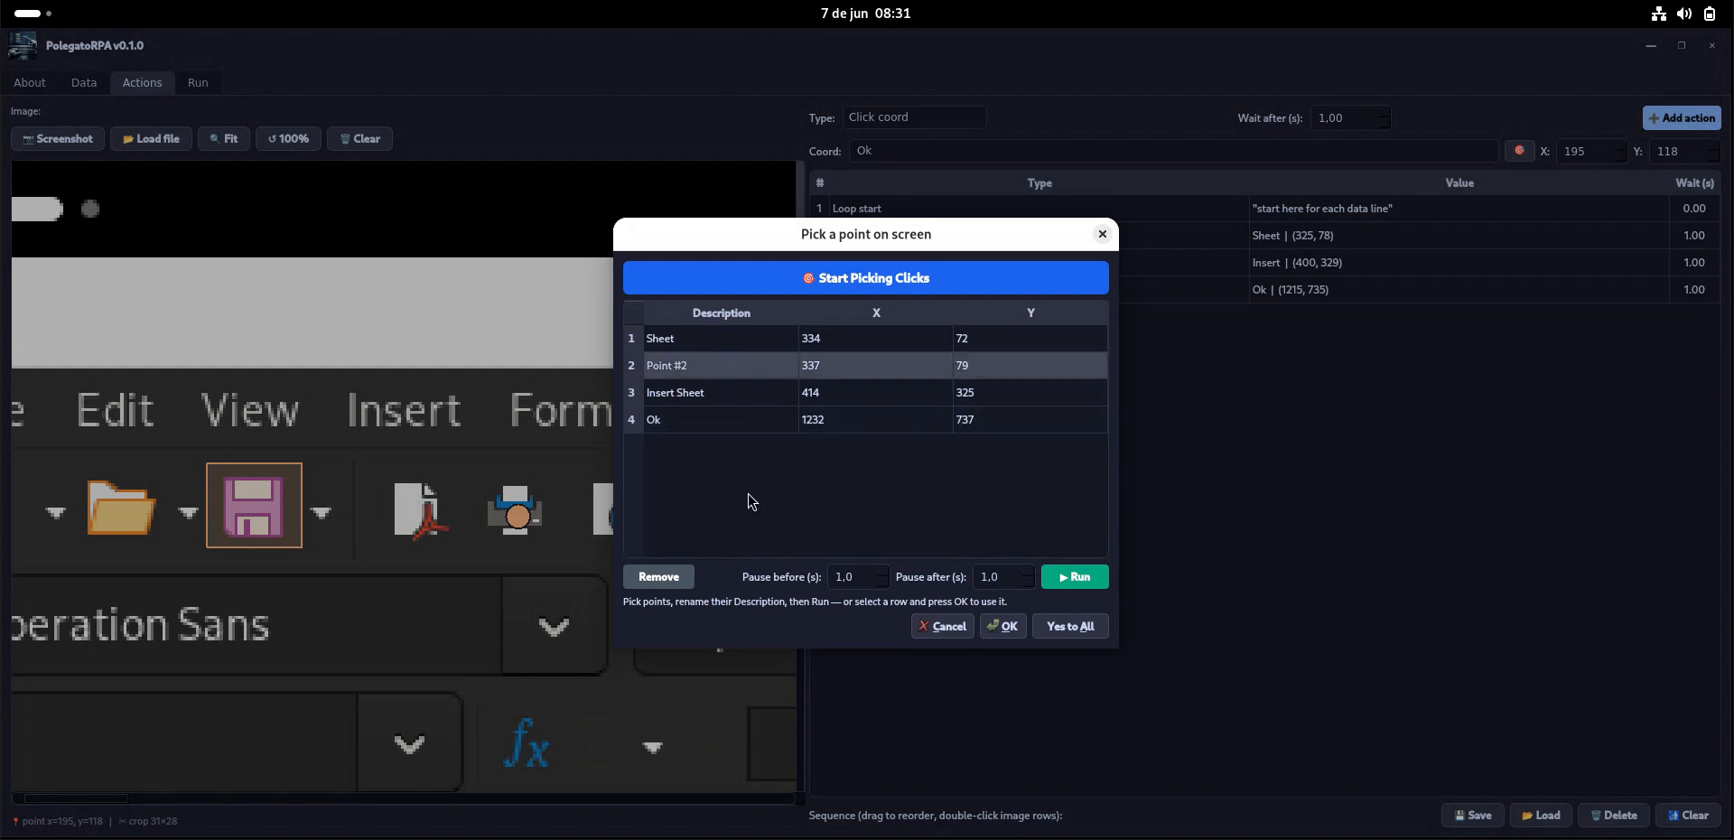
{"action": "left_click", "coordinate": [659, 577]}
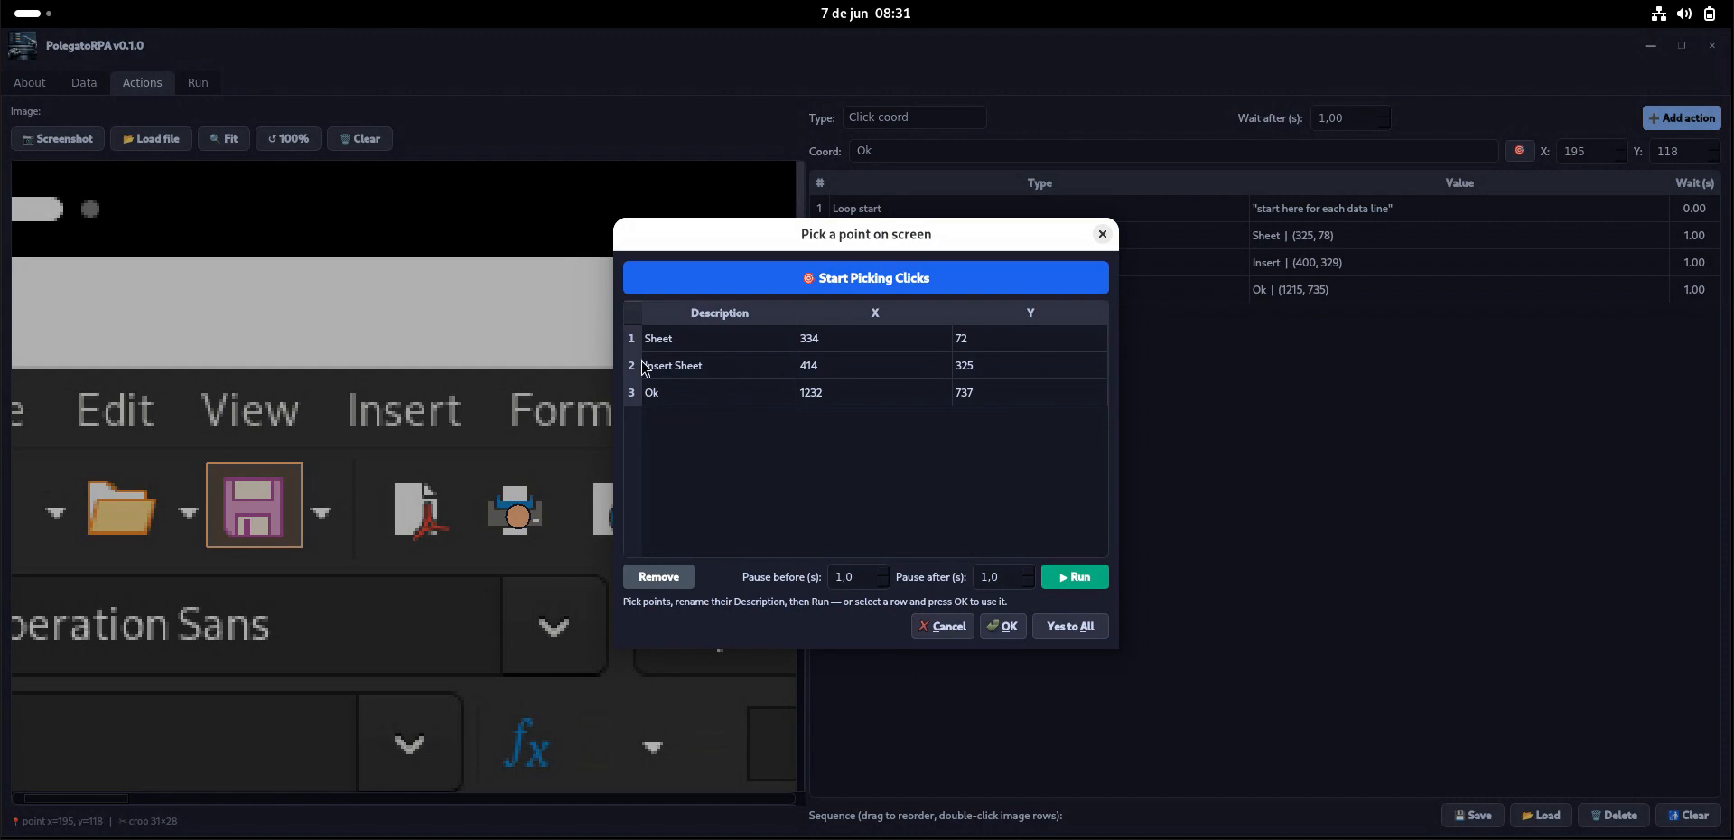
{"action": "left_click", "coordinate": [1083, 582]}
{"action": "key", "text": "alt+Tab"}
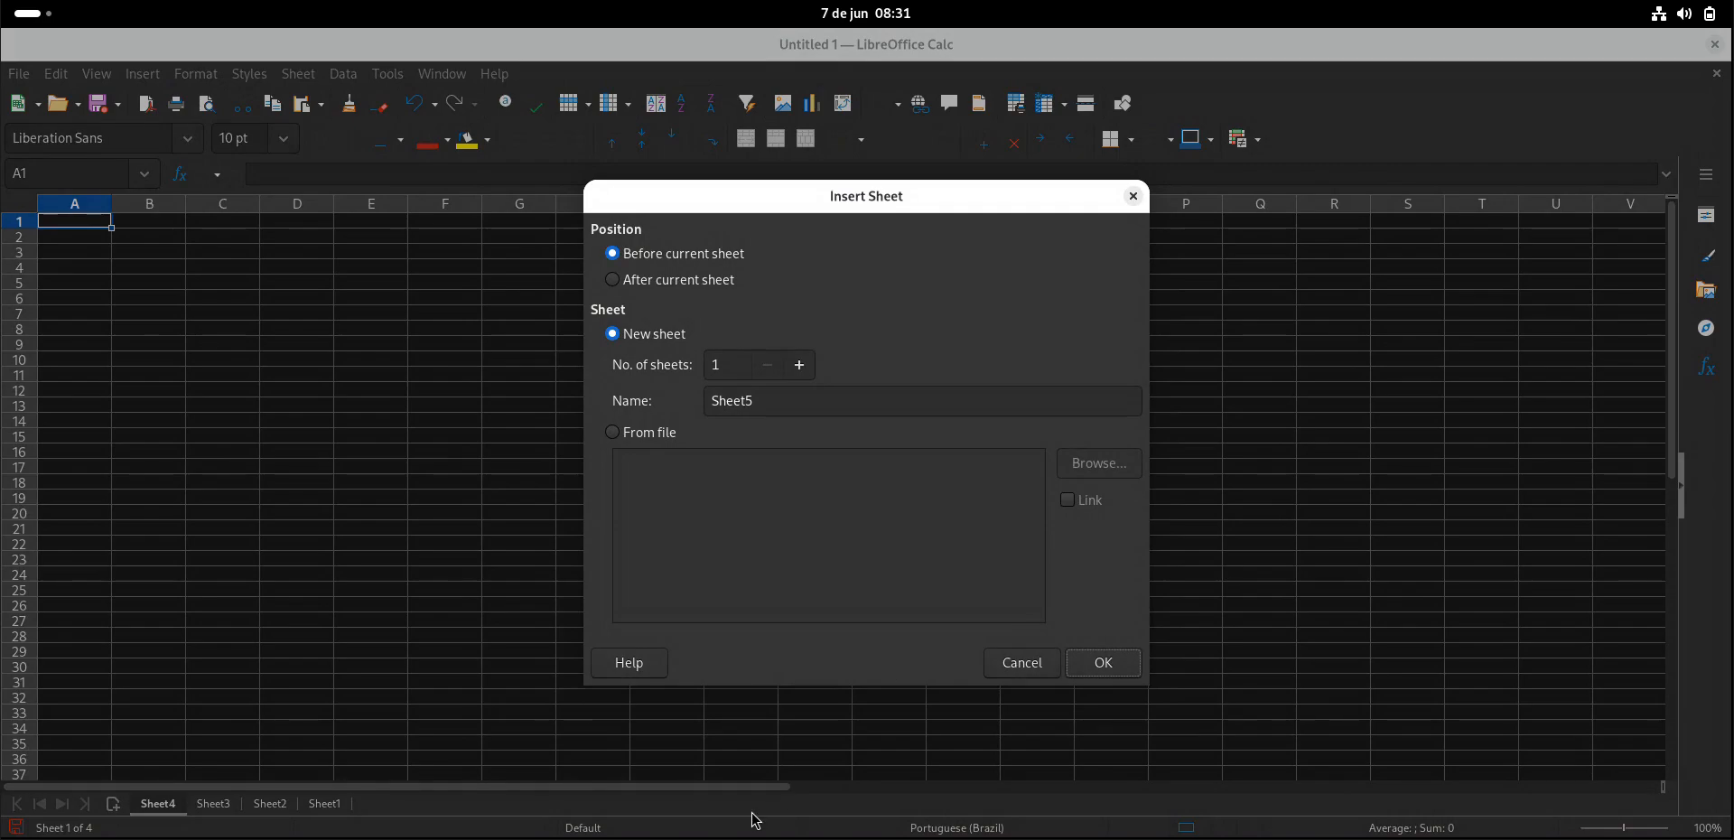
{"action": "left_click", "coordinate": [1117, 675]}
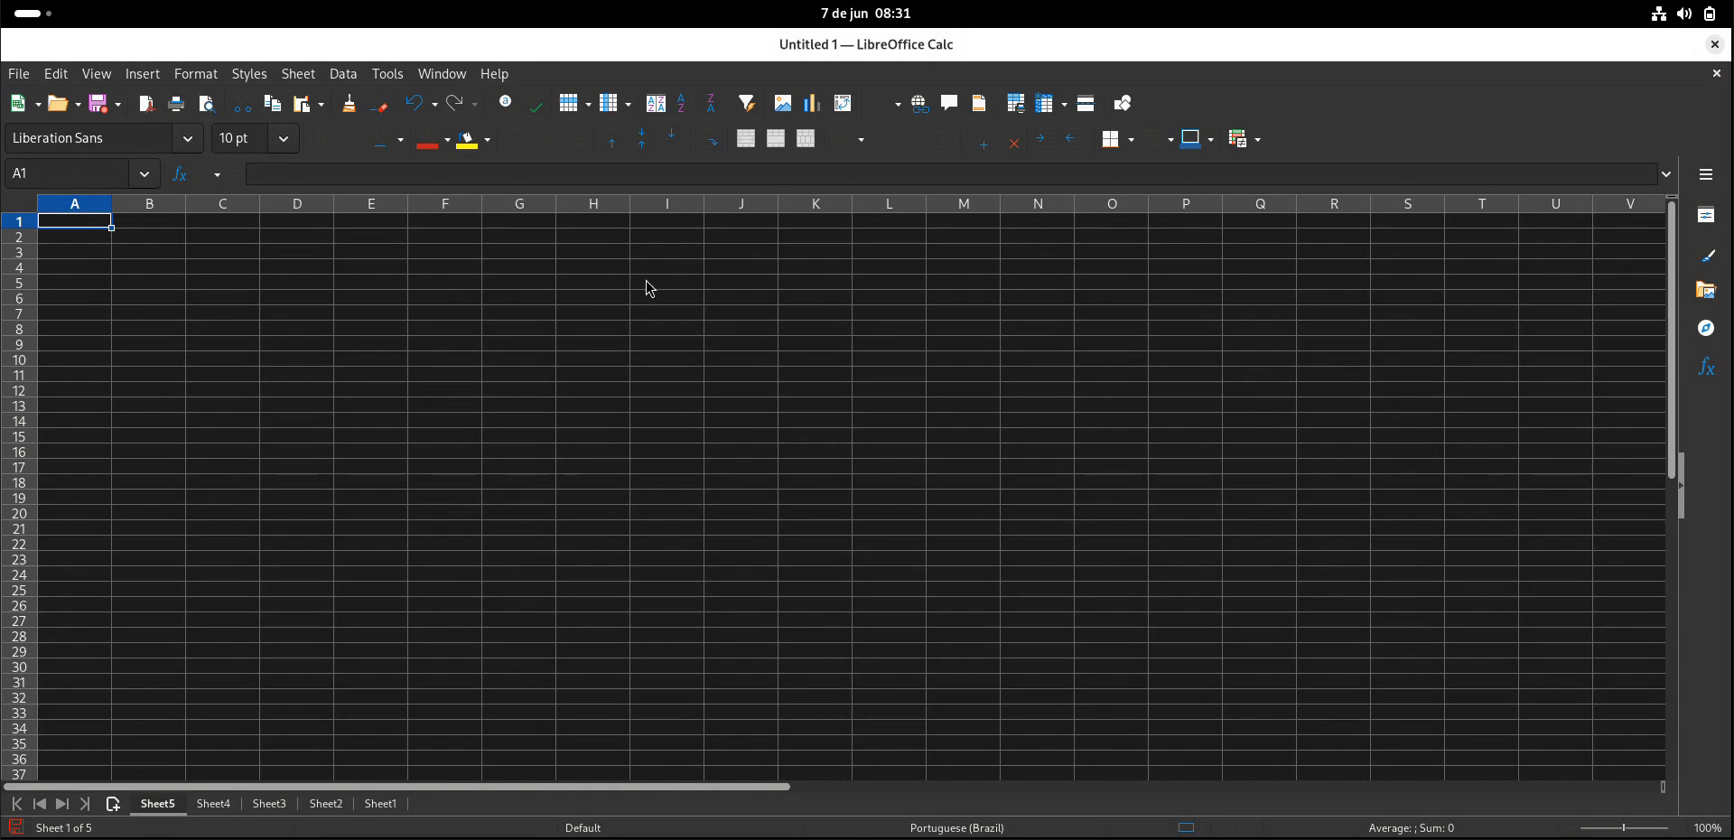
{"action": "key", "text": "alt+Tab"}
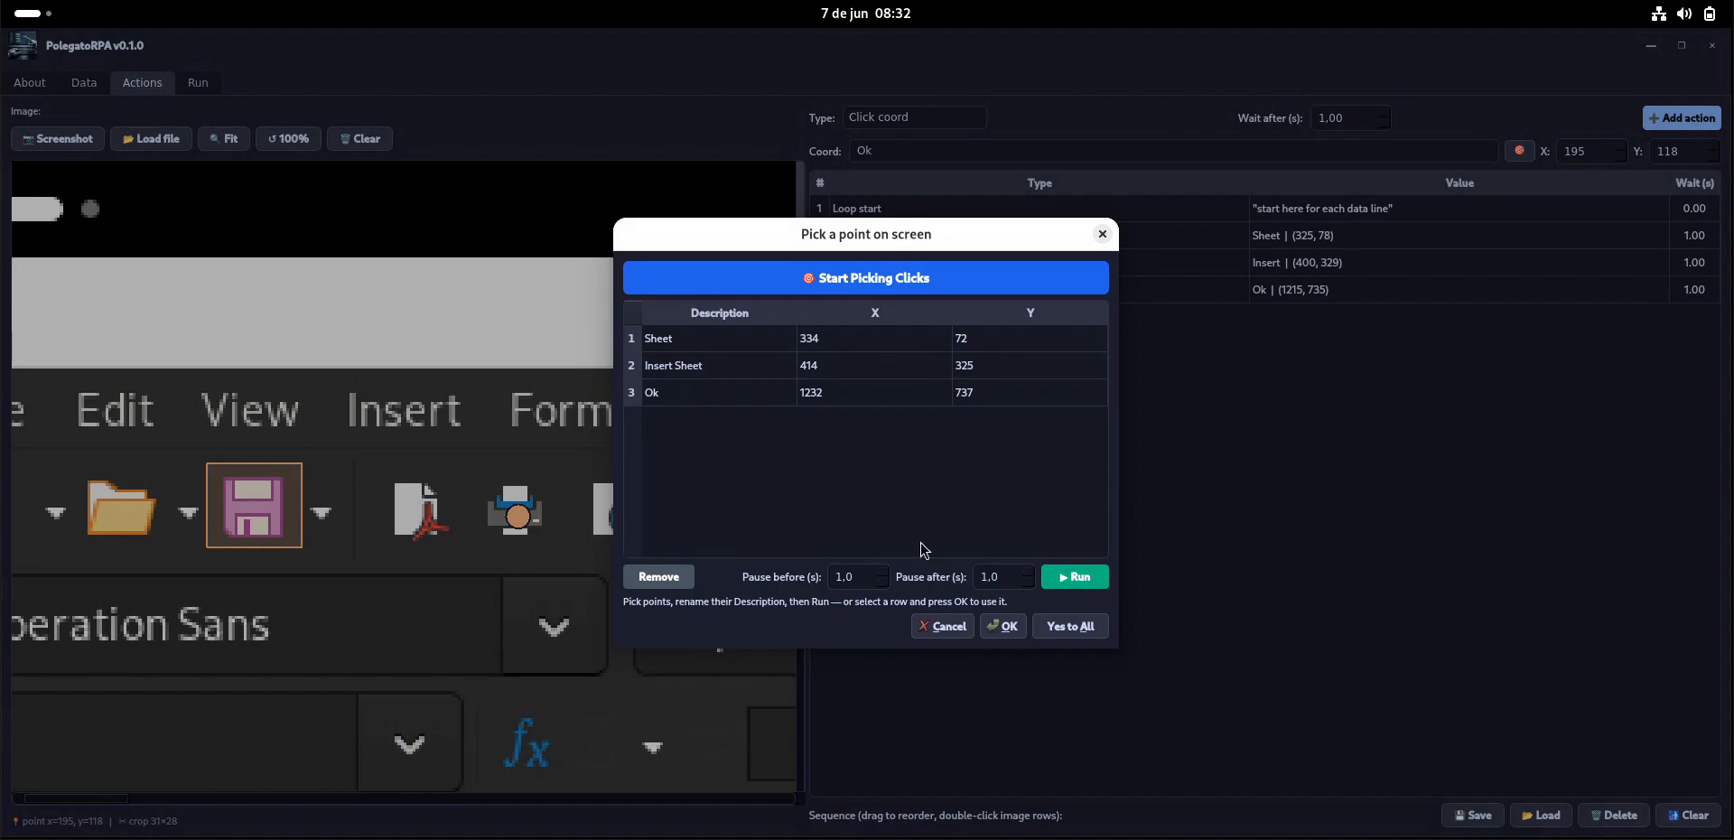
{"action": "left_click", "coordinate": [1102, 234]}
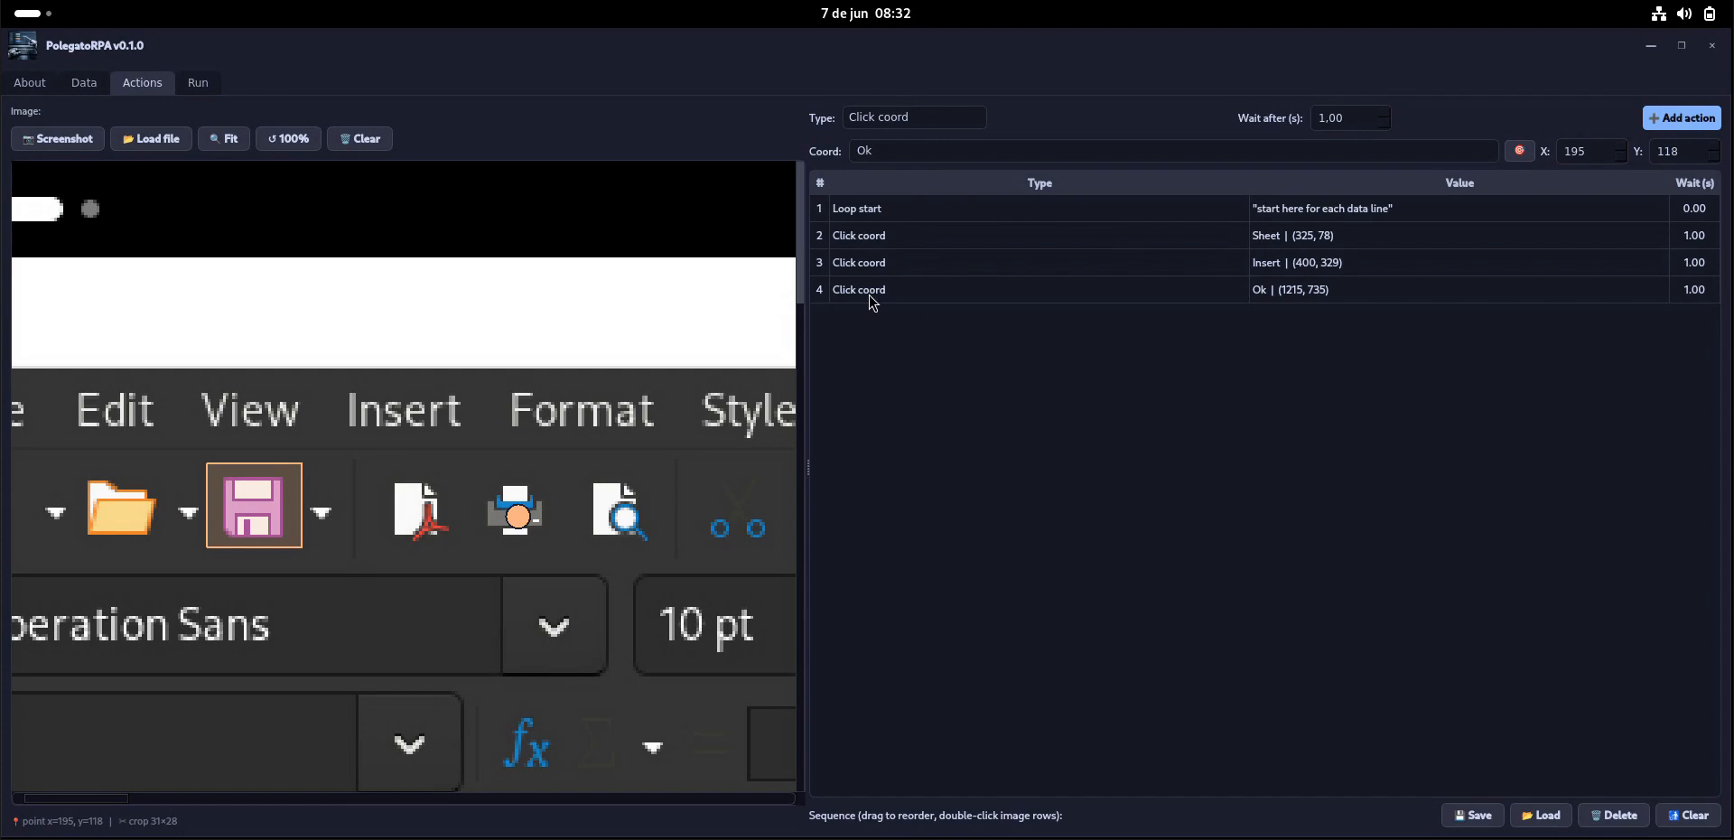
Run the action sequence against Calc with a 3-second start delay, inserting one new sheet for each data row
{"action": "left_click", "coordinate": [204, 83]}
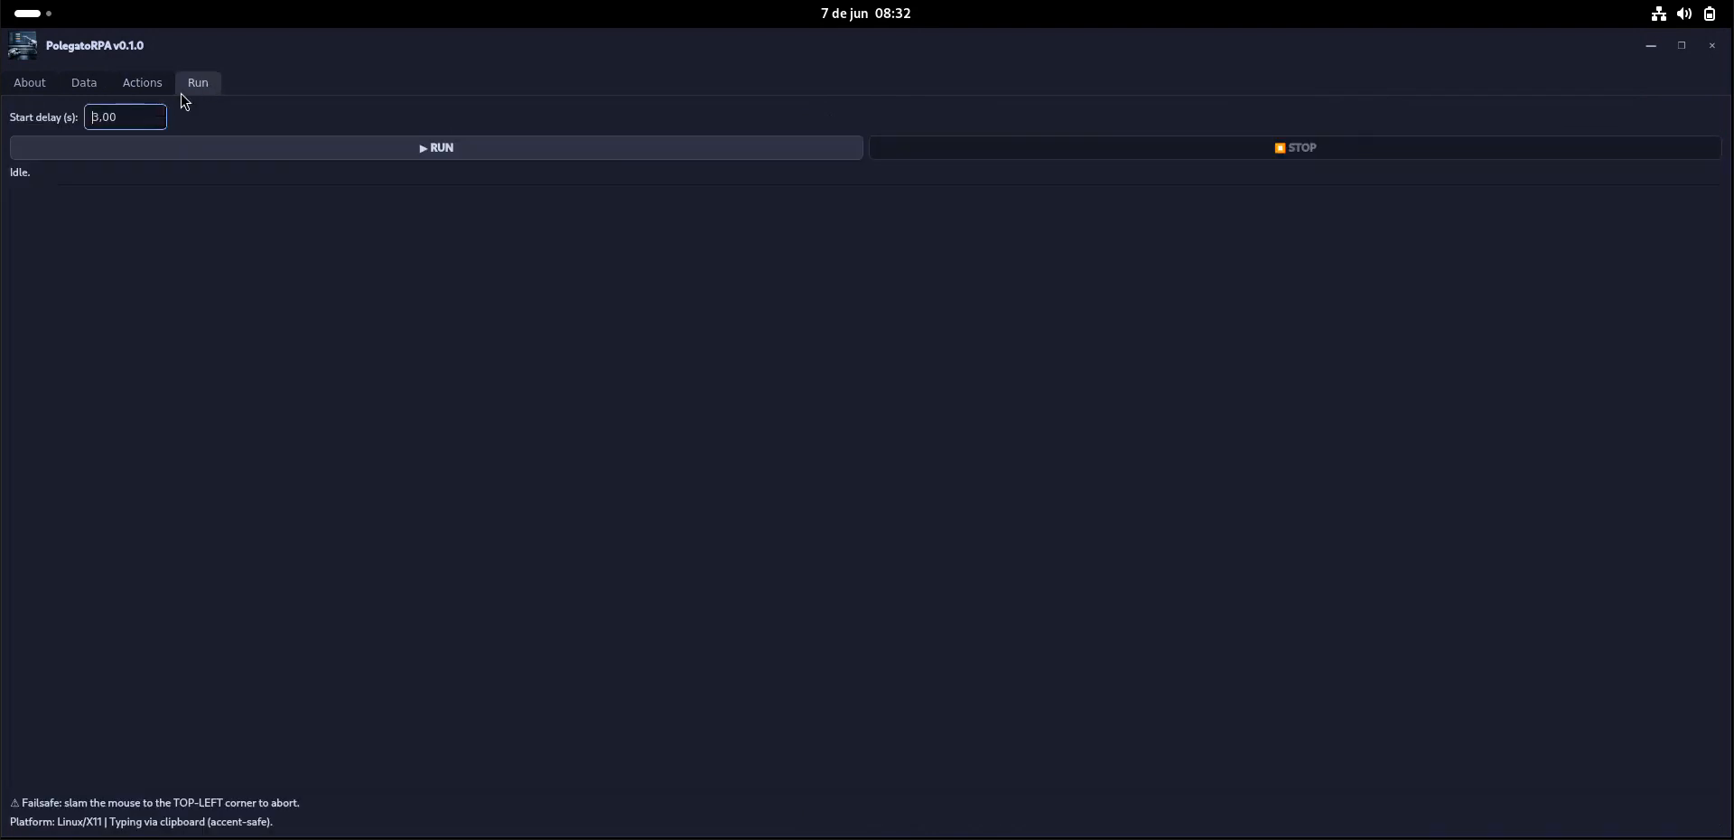
{"action": "left_click", "coordinate": [206, 150]}
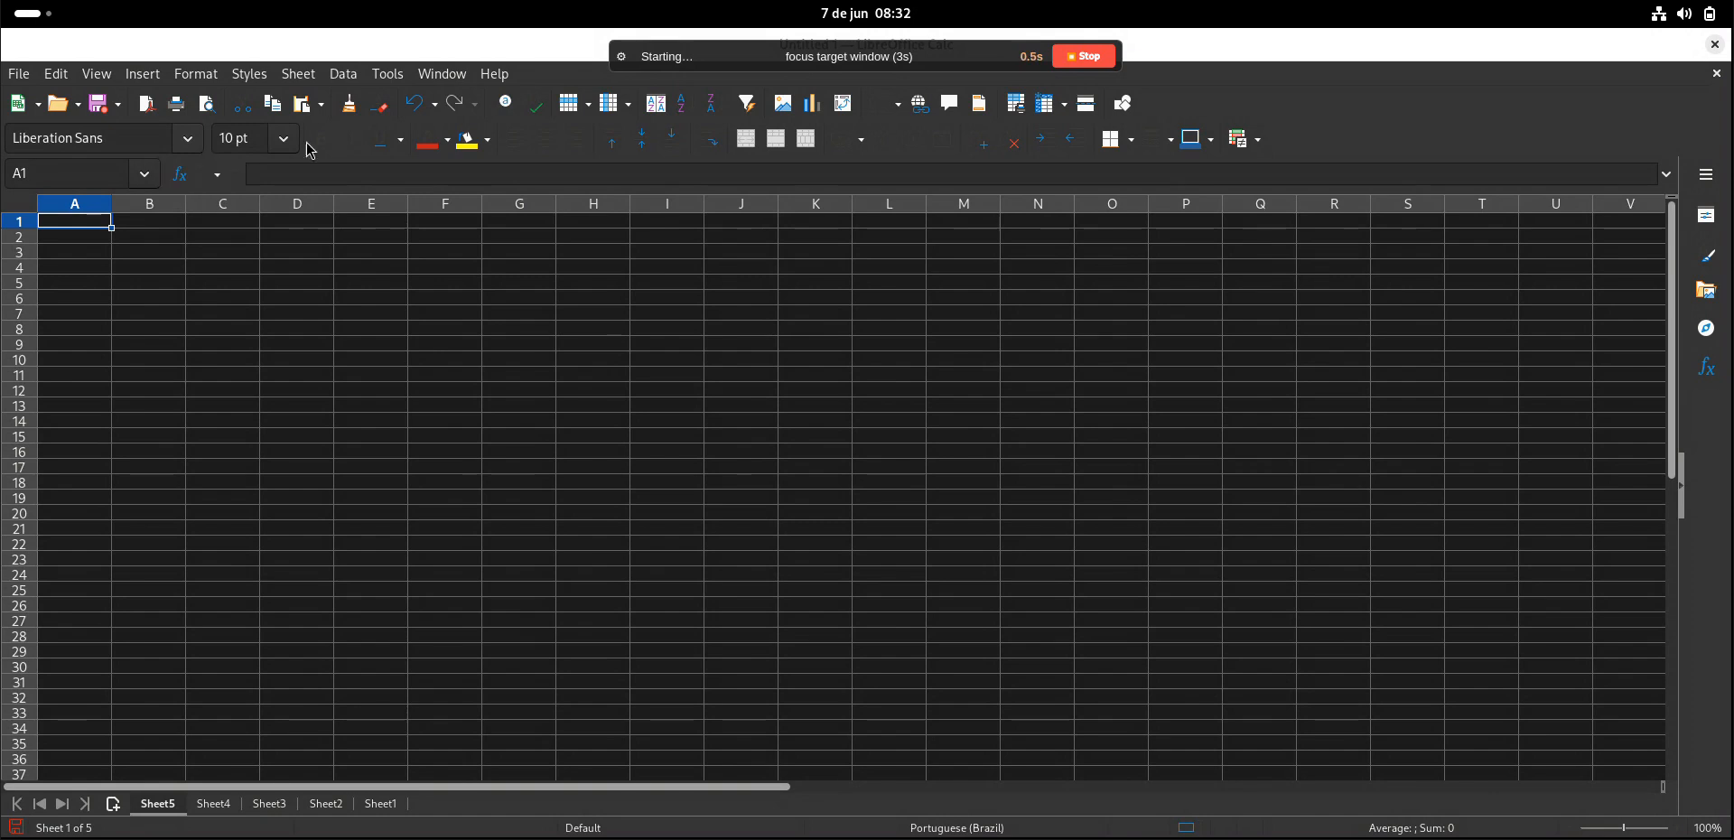
{"action": "left_click", "coordinate": [293, 70]}
{"action": "left_click", "coordinate": [362, 295]}
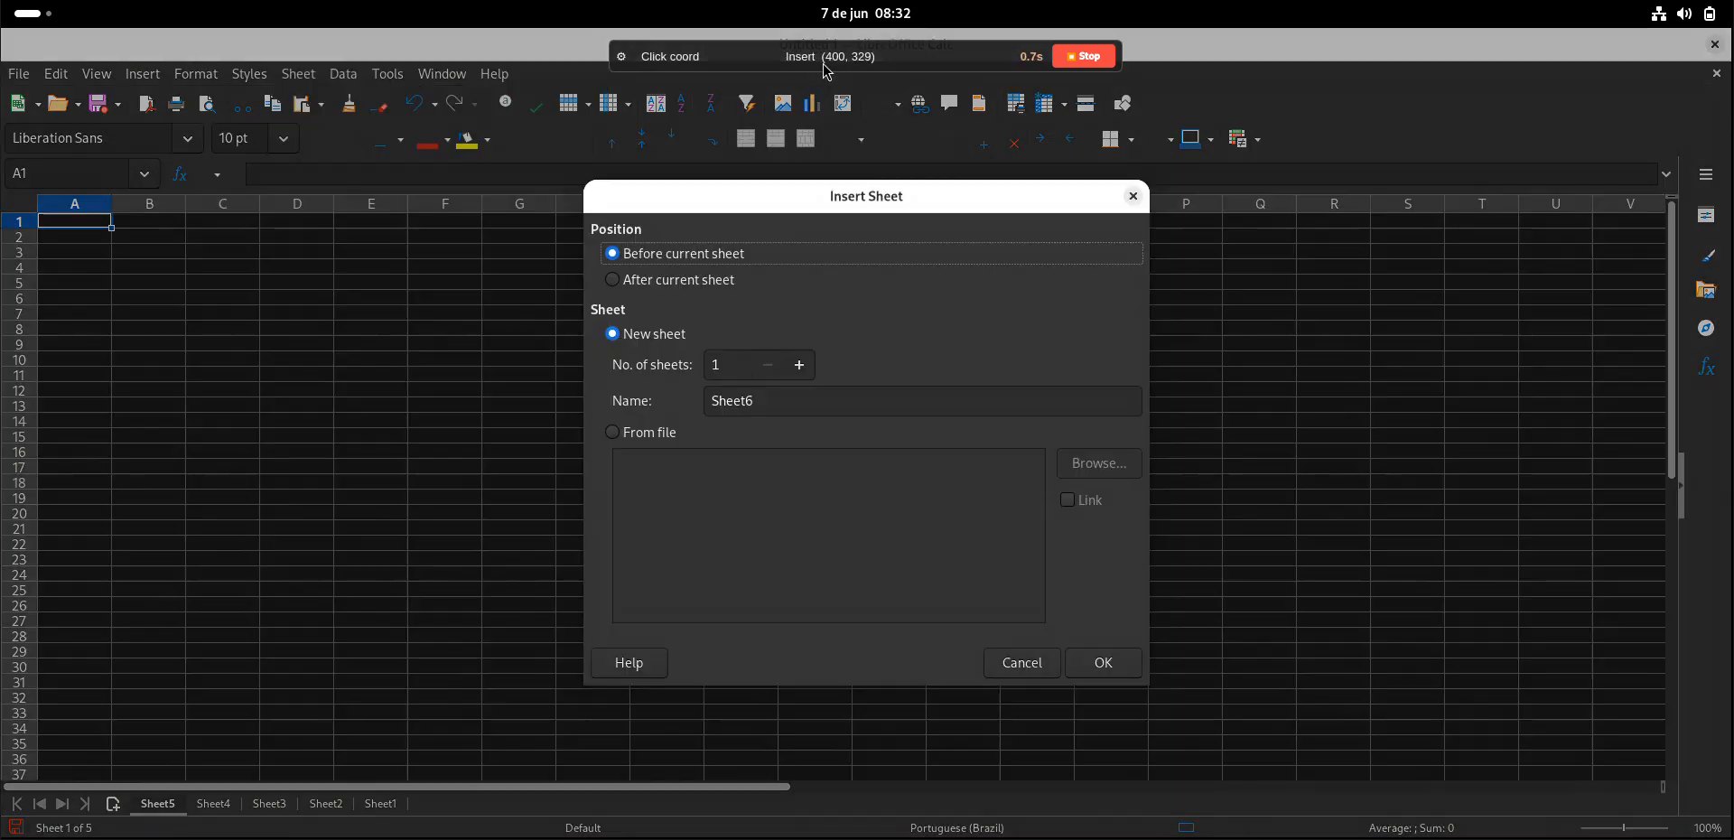
{"action": "left_click", "coordinate": [1097, 664]}
{"action": "left_click", "coordinate": [293, 70]}
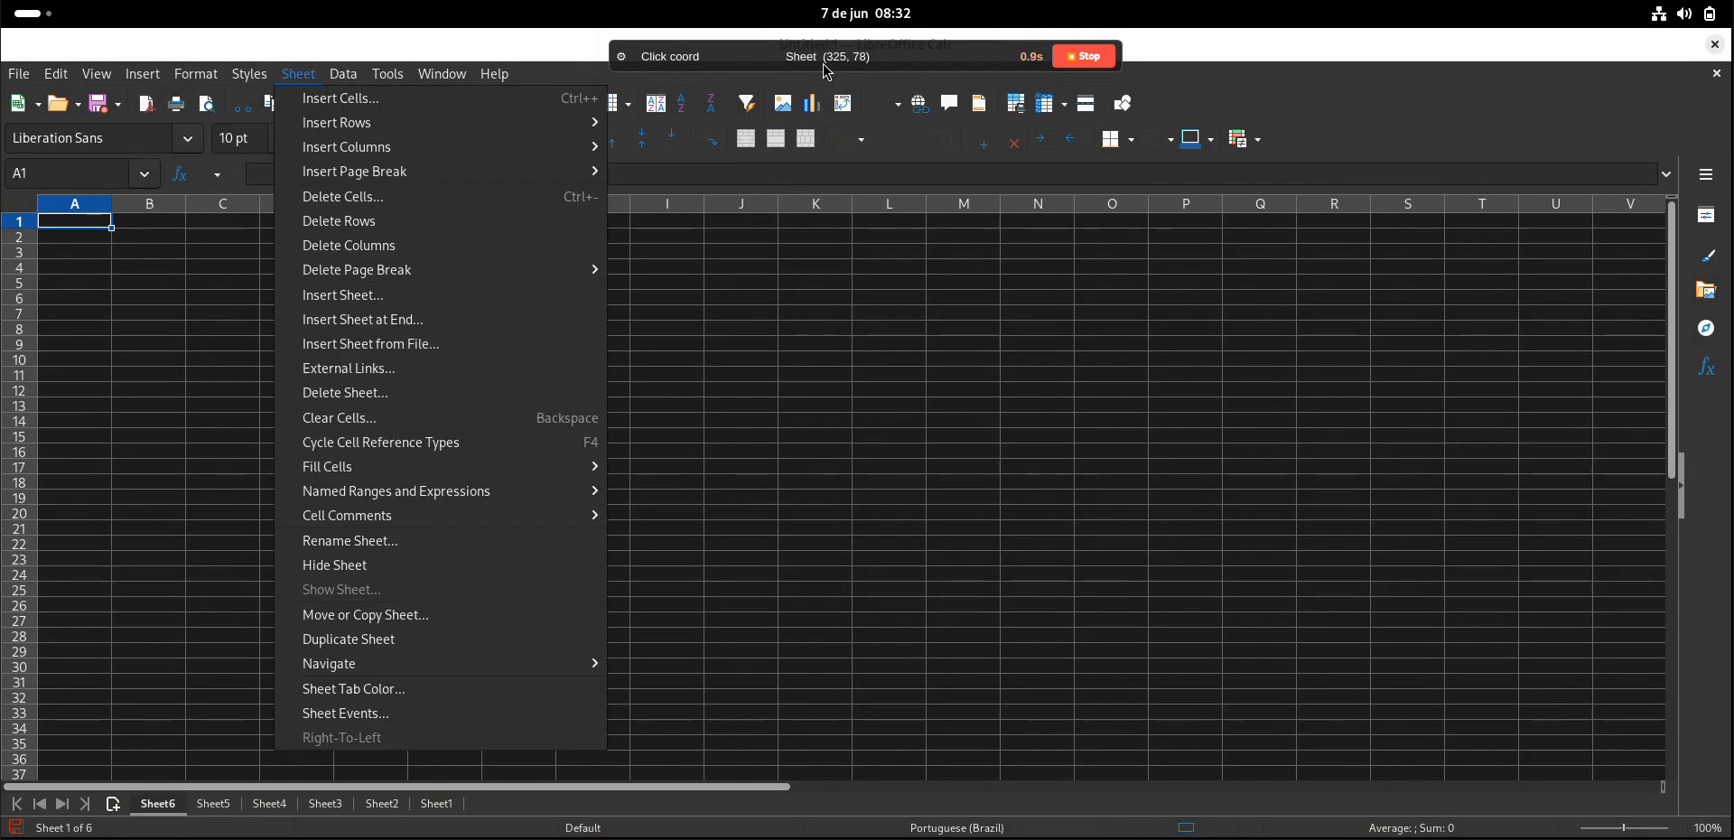
{"action": "left_click", "coordinate": [361, 296]}
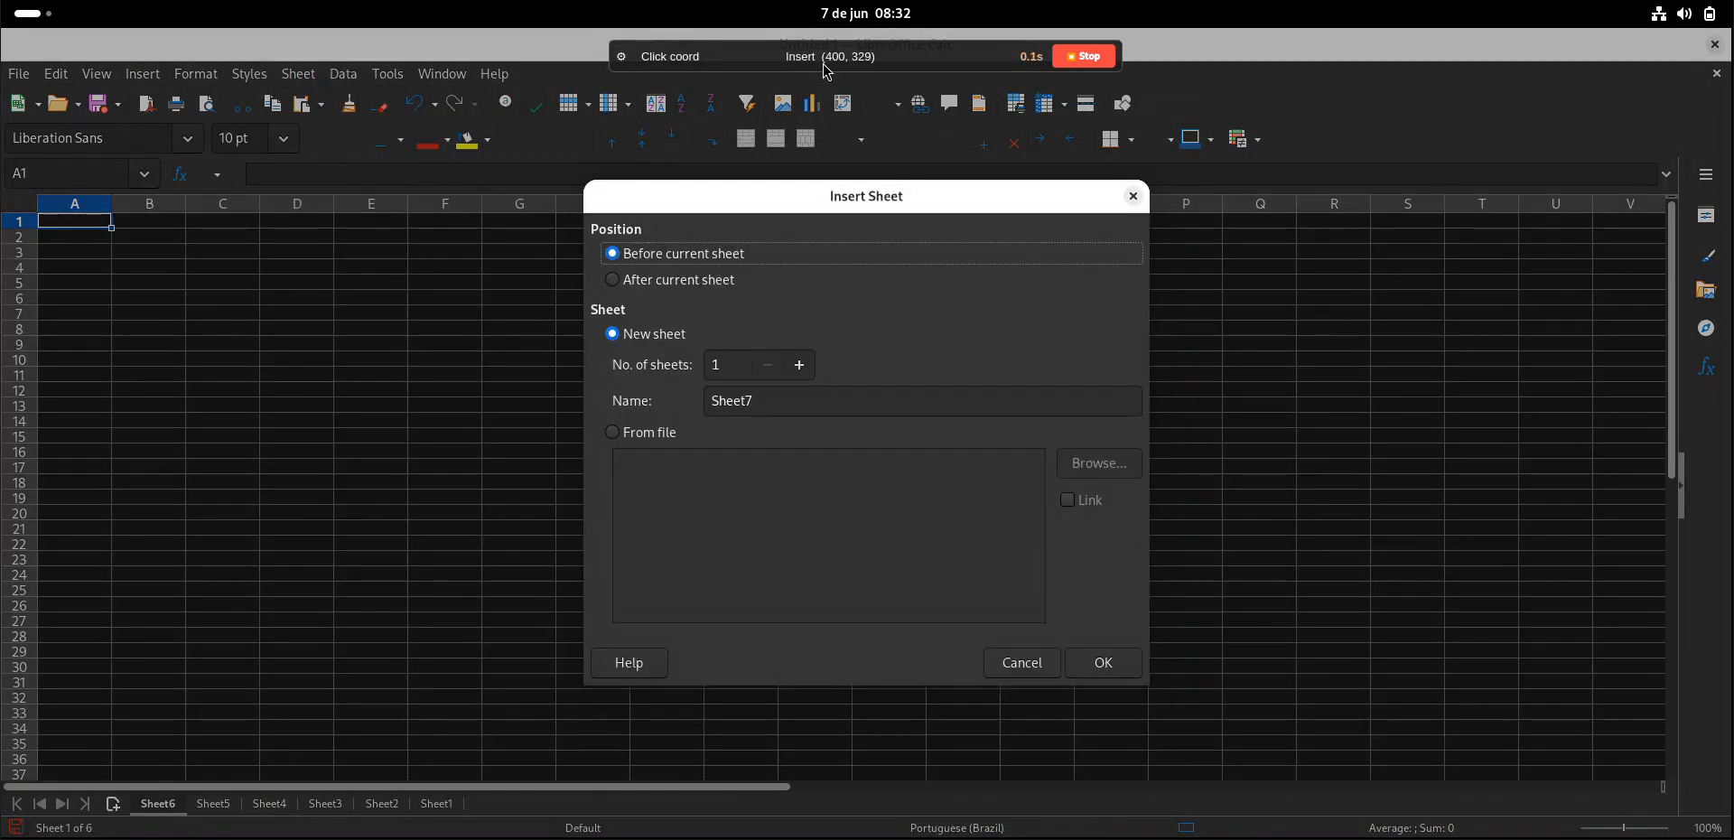
{"action": "left_click", "coordinate": [1097, 664]}
{"action": "left_click", "coordinate": [293, 71]}
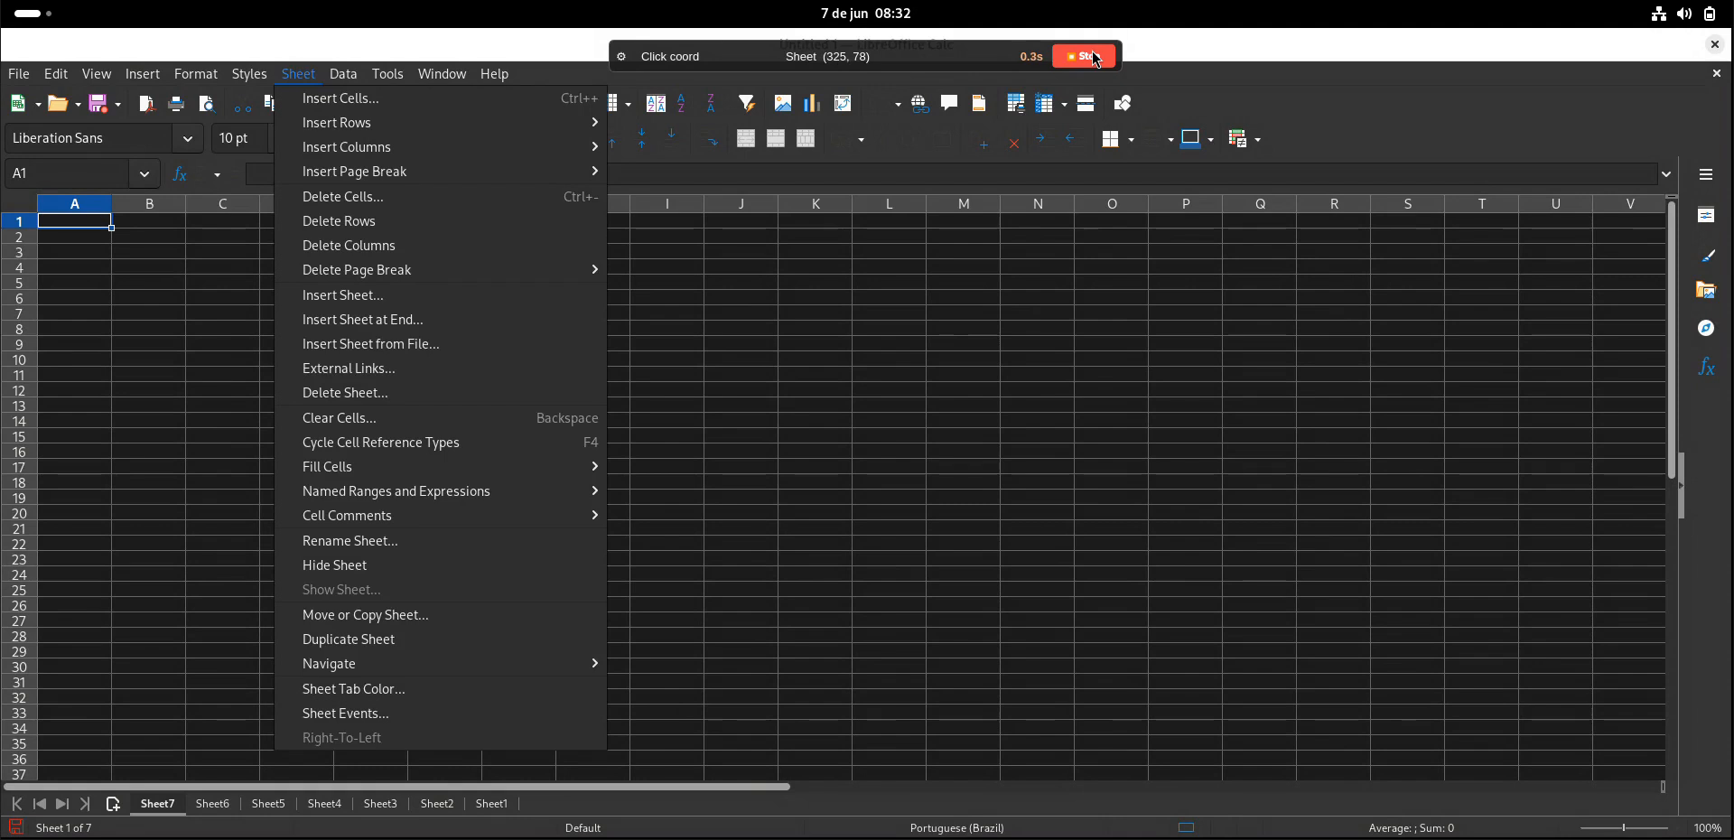
{"action": "left_click", "coordinate": [362, 296]}
{"action": "left_click", "coordinate": [1097, 663]}
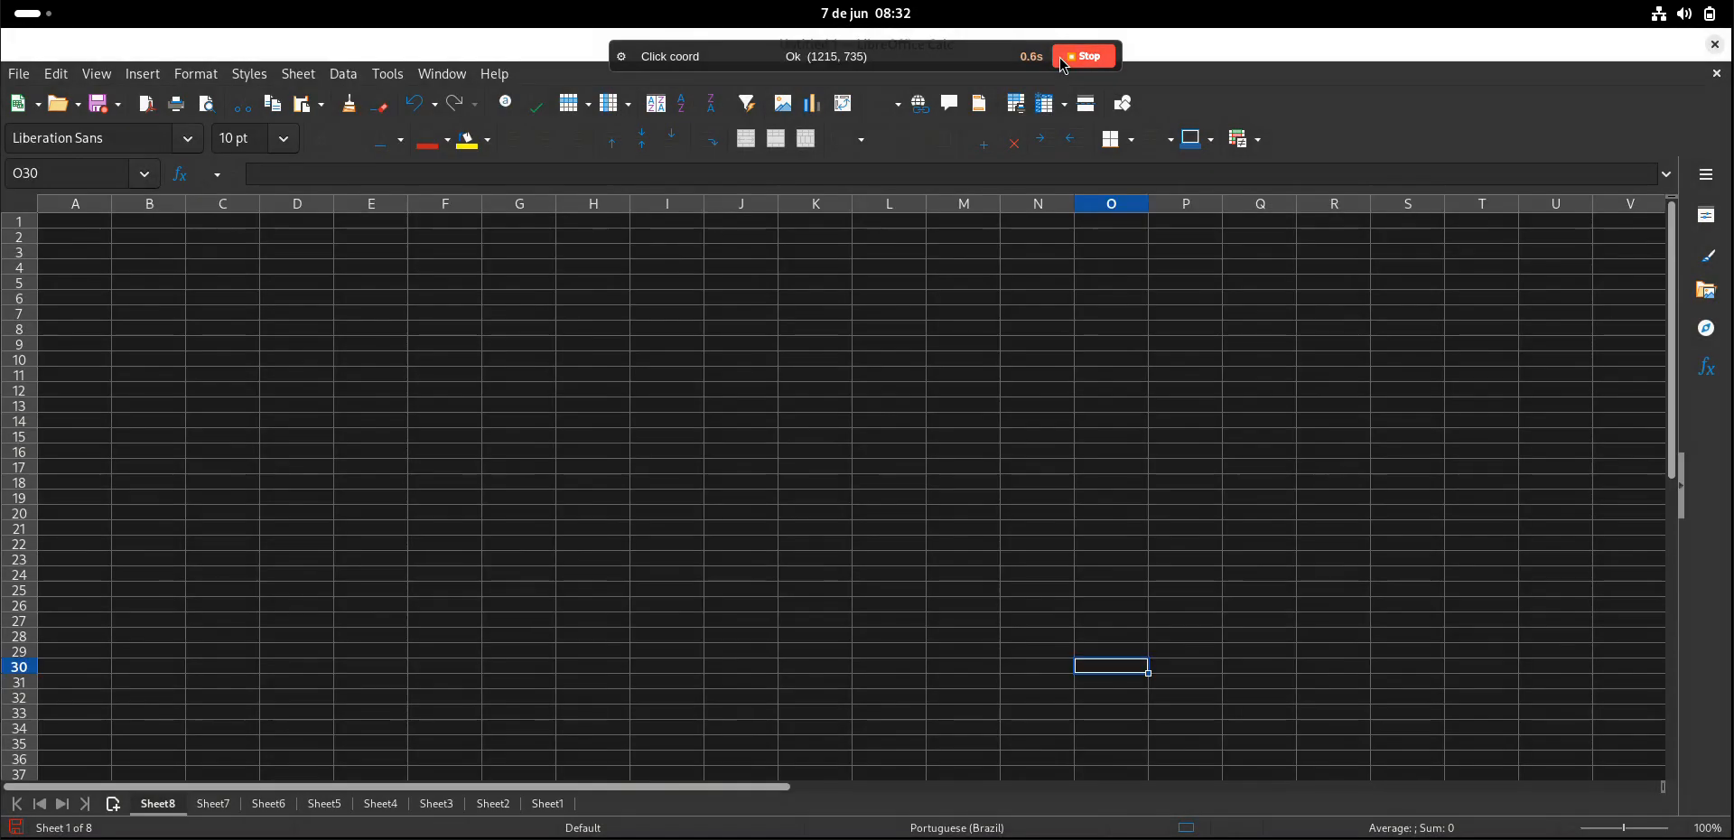
Stop the running automation before it works through the remaining data rows
{"action": "left_click", "coordinate": [293, 70]}
{"action": "left_click", "coordinate": [1072, 64]}
{"action": "left_click", "coordinate": [362, 298]}
{"action": "left_click", "coordinate": [1097, 664]}
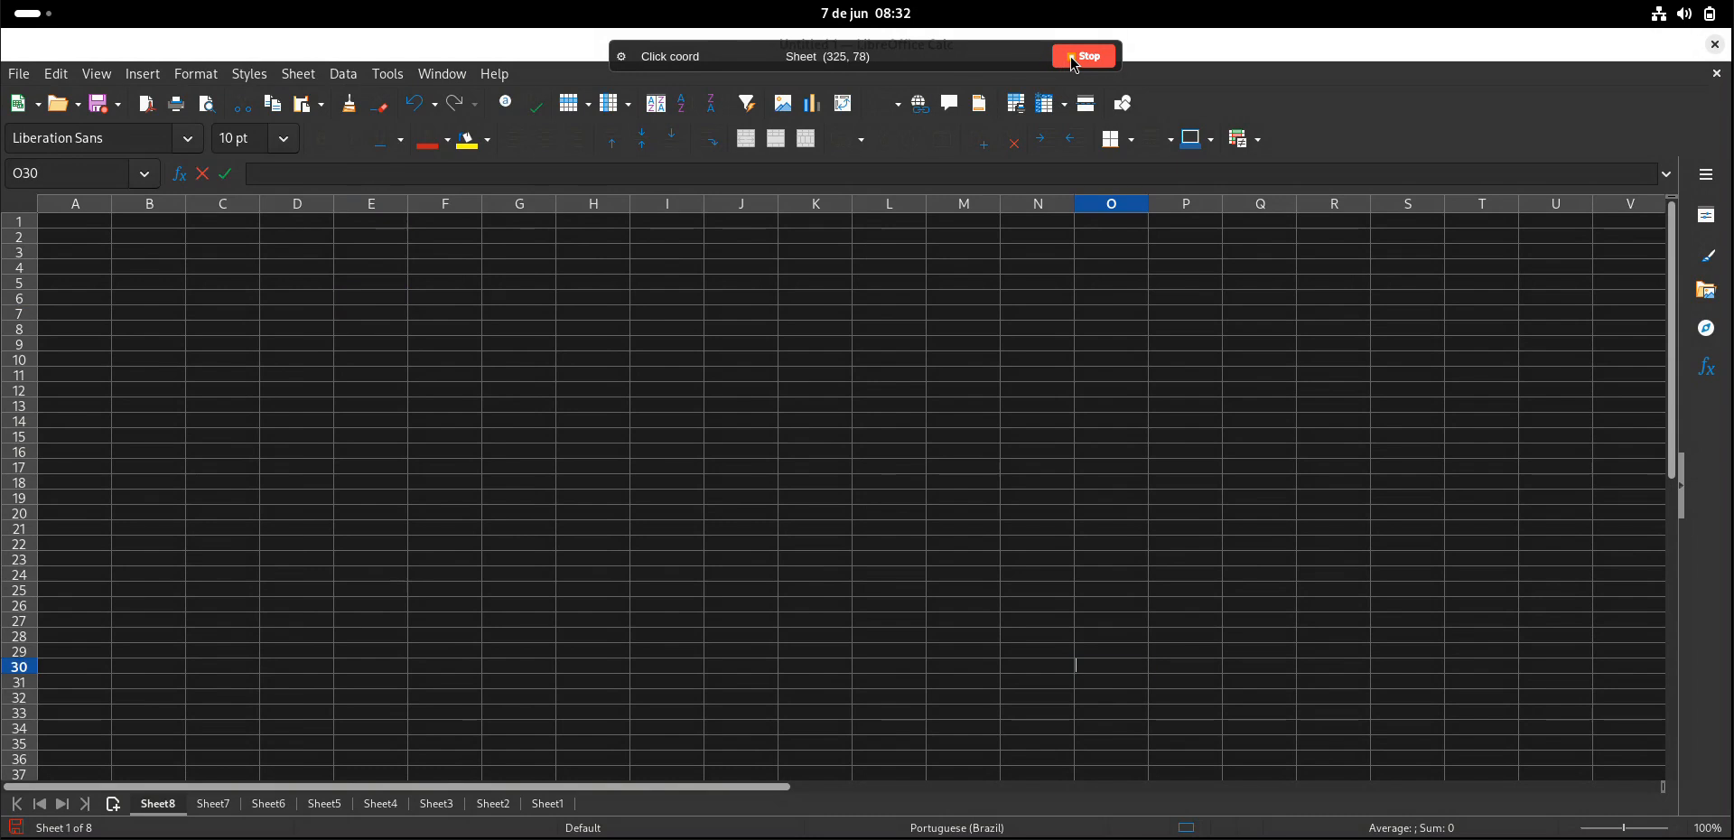
{"action": "left_click", "coordinate": [294, 70]}
{"action": "left_click", "coordinate": [1099, 63]}
{"action": "double_click", "coordinate": [361, 297]}
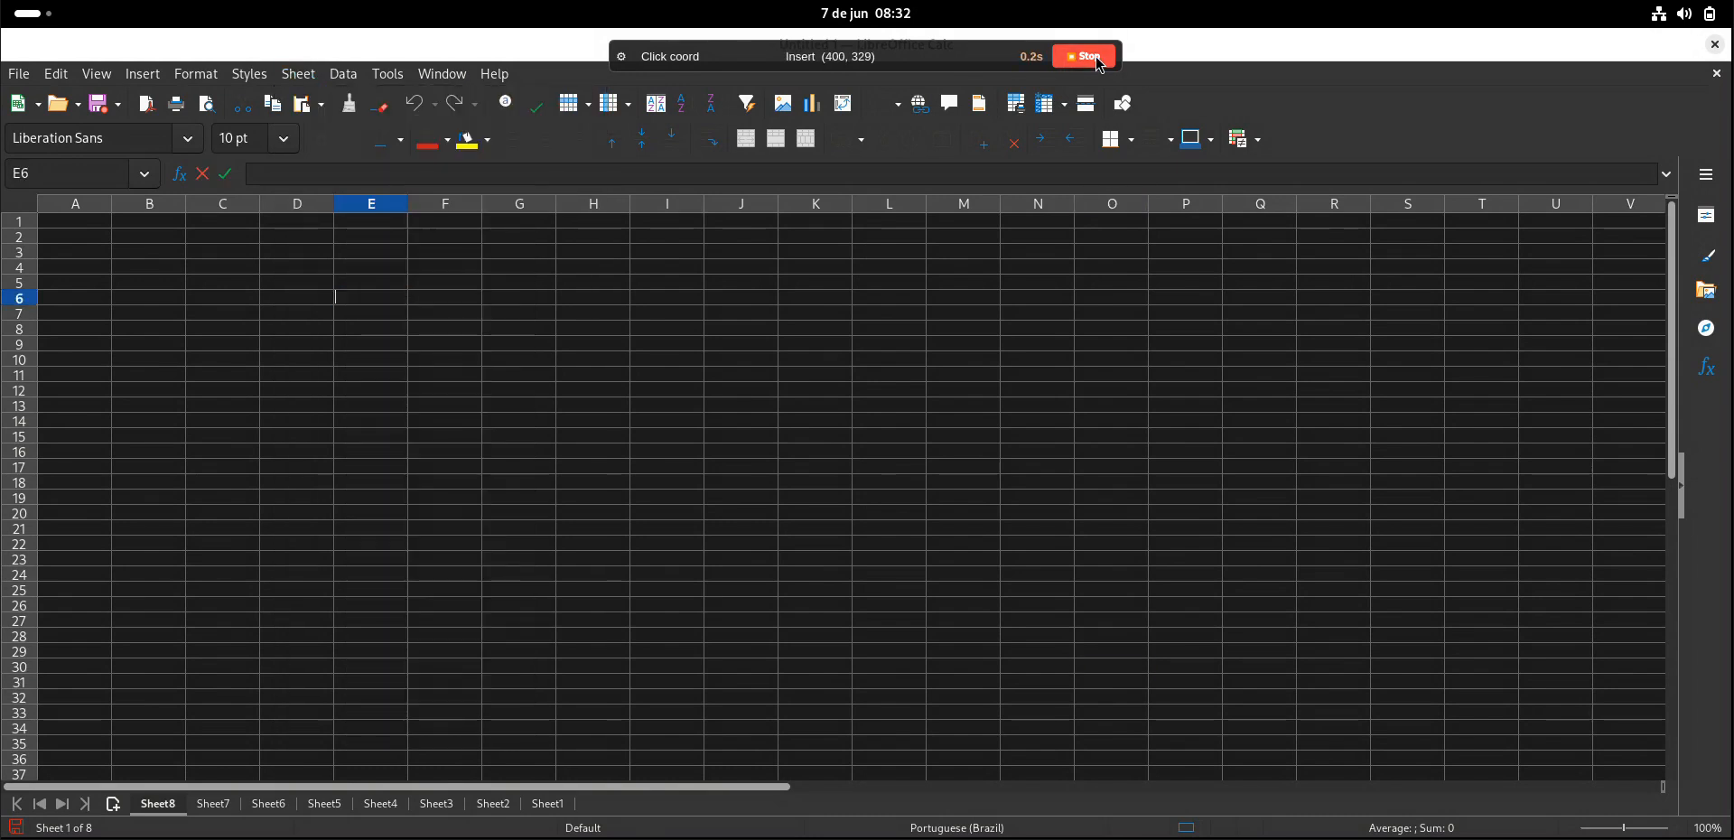
{"action": "left_click", "coordinate": [1073, 62]}
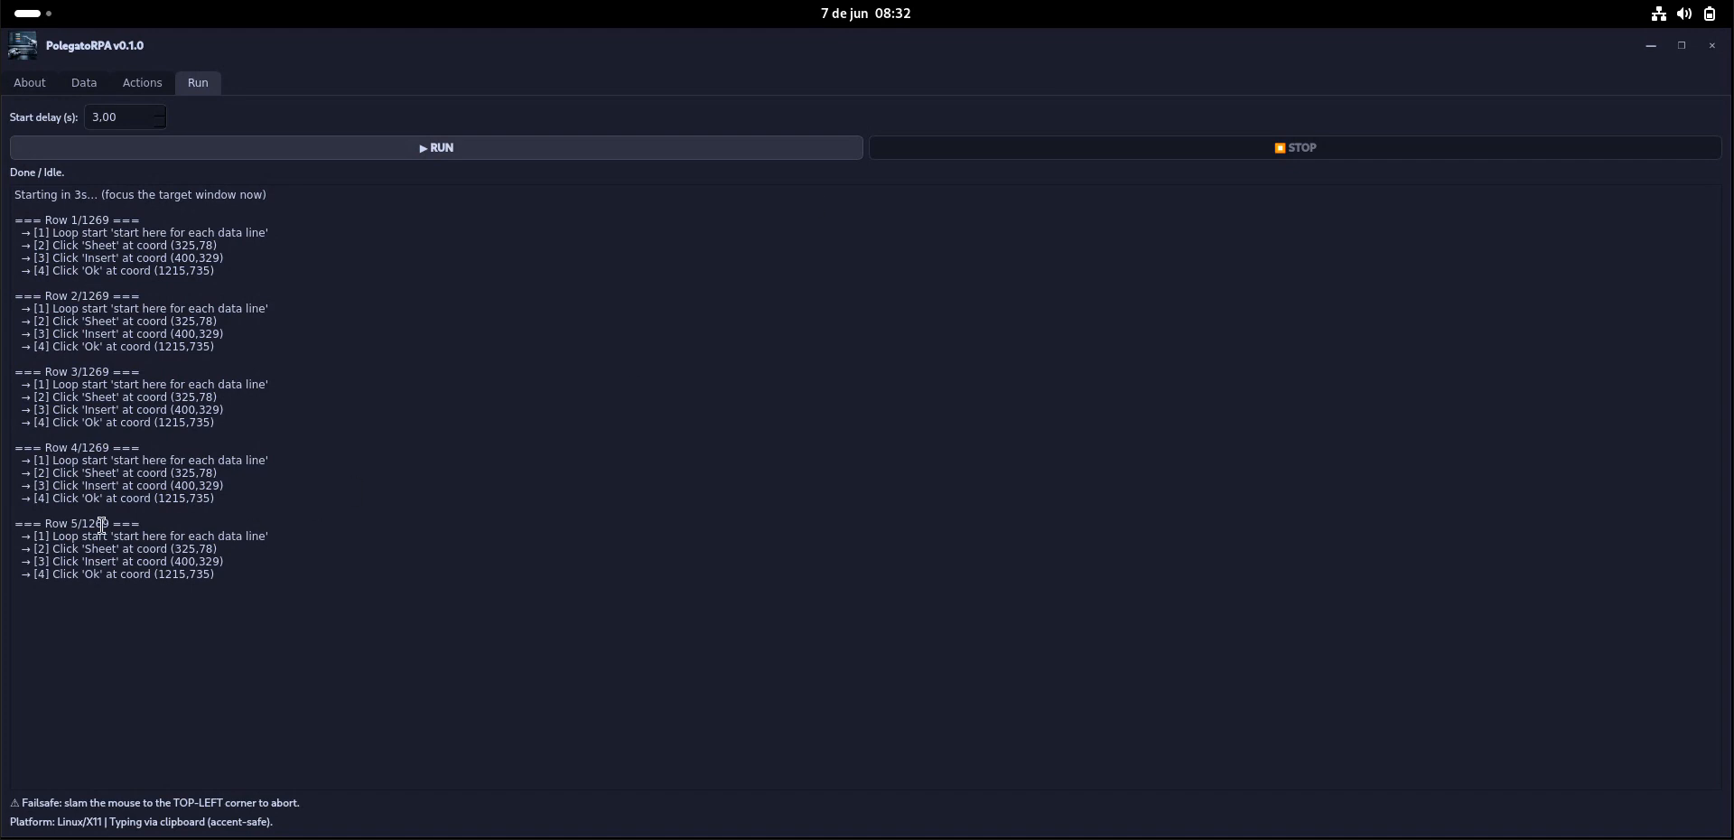
Load the saved sequence test1.json from the demo folder into the actions list
{"action": "left_click", "coordinate": [143, 82]}
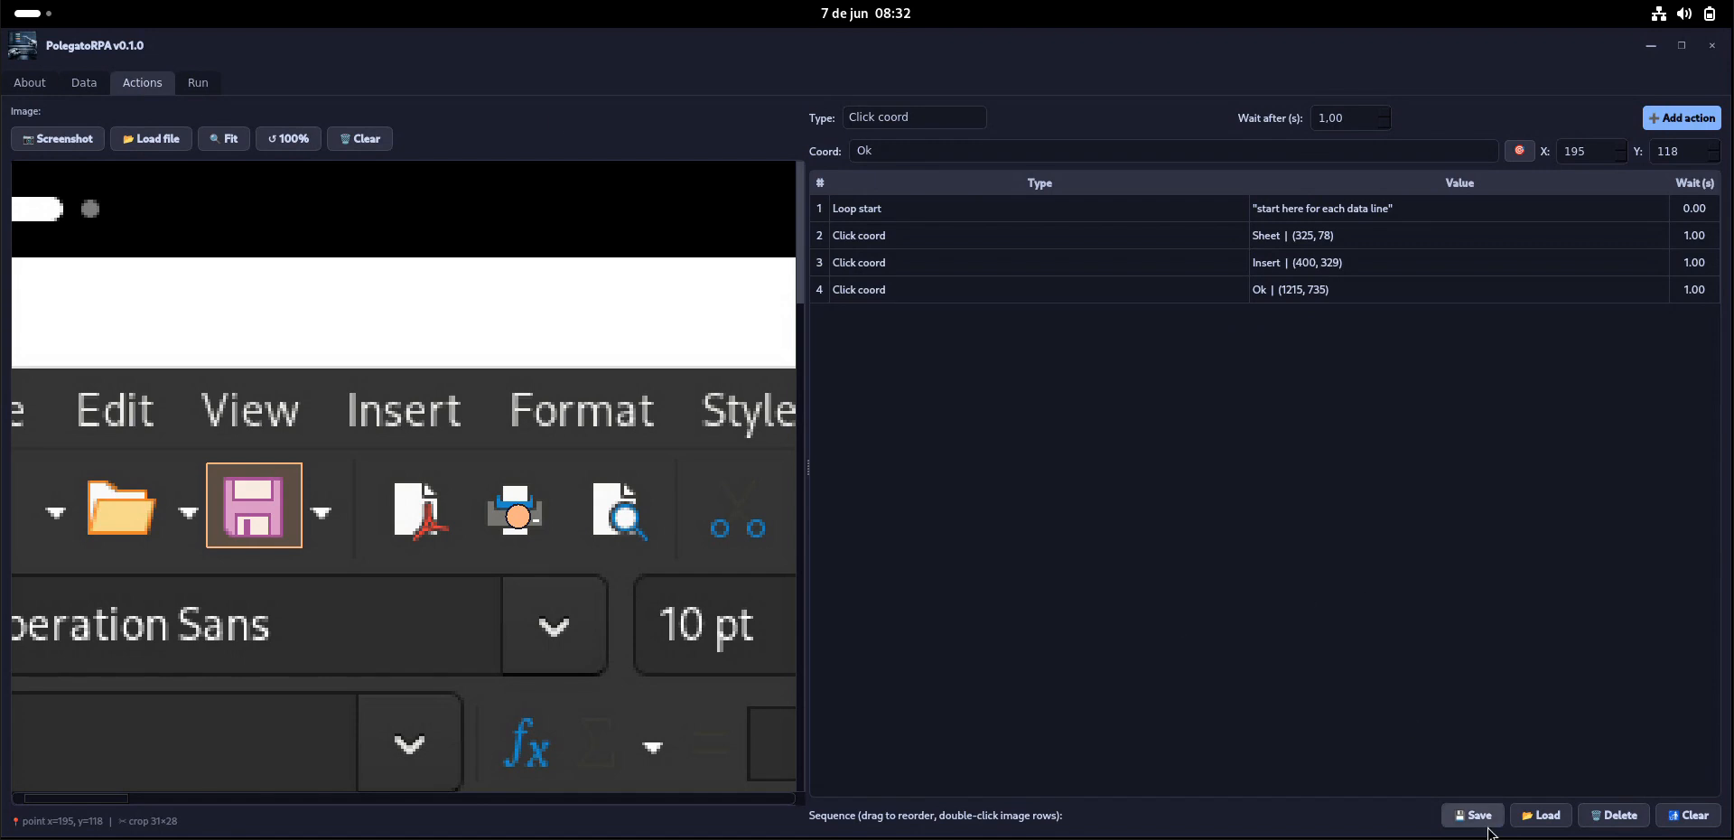
{"action": "left_click", "coordinate": [1547, 819]}
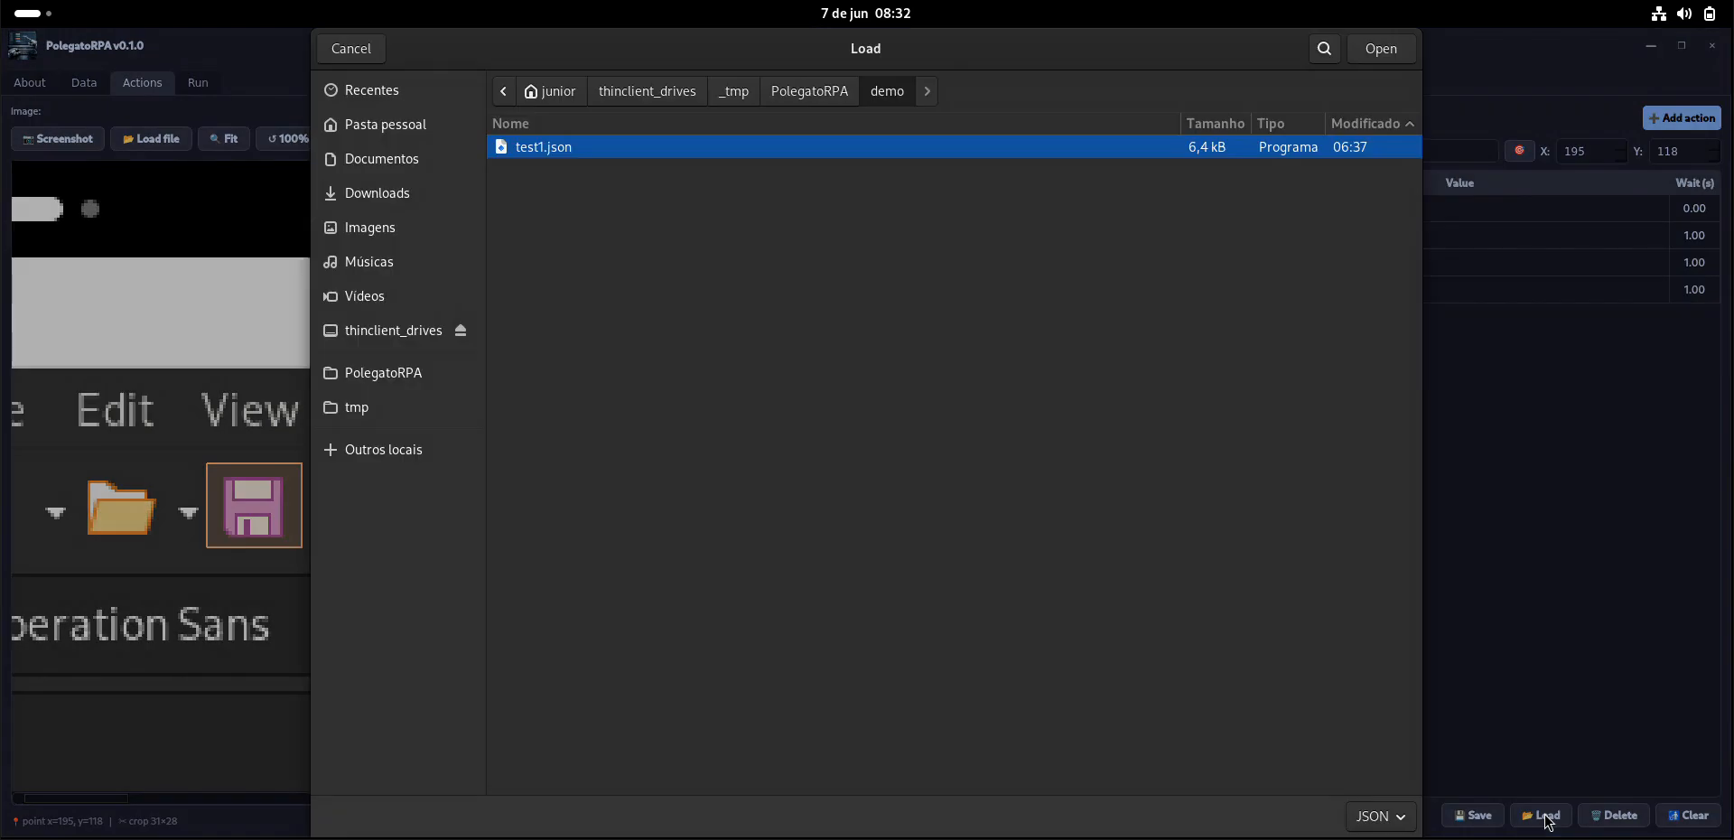
{"action": "double_click", "coordinate": [552, 149]}
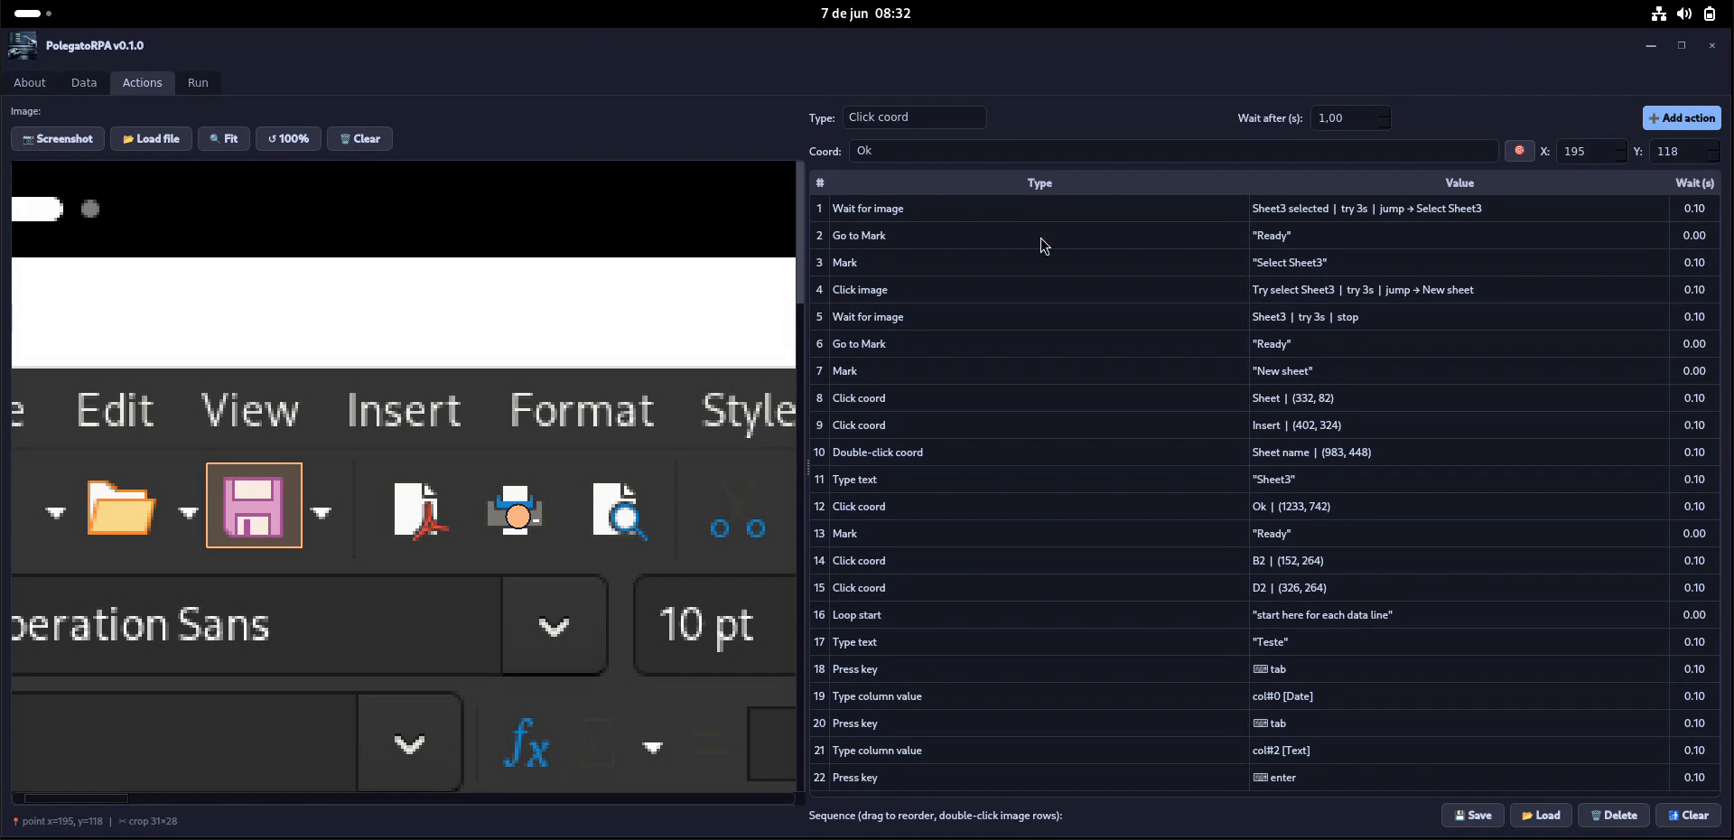
Examine the loaded sequence's image waits, jumps to marks, B2 and D2 cell clicks, loop start, and text and column typing actions
{"action": "left_click", "coordinate": [1312, 214]}
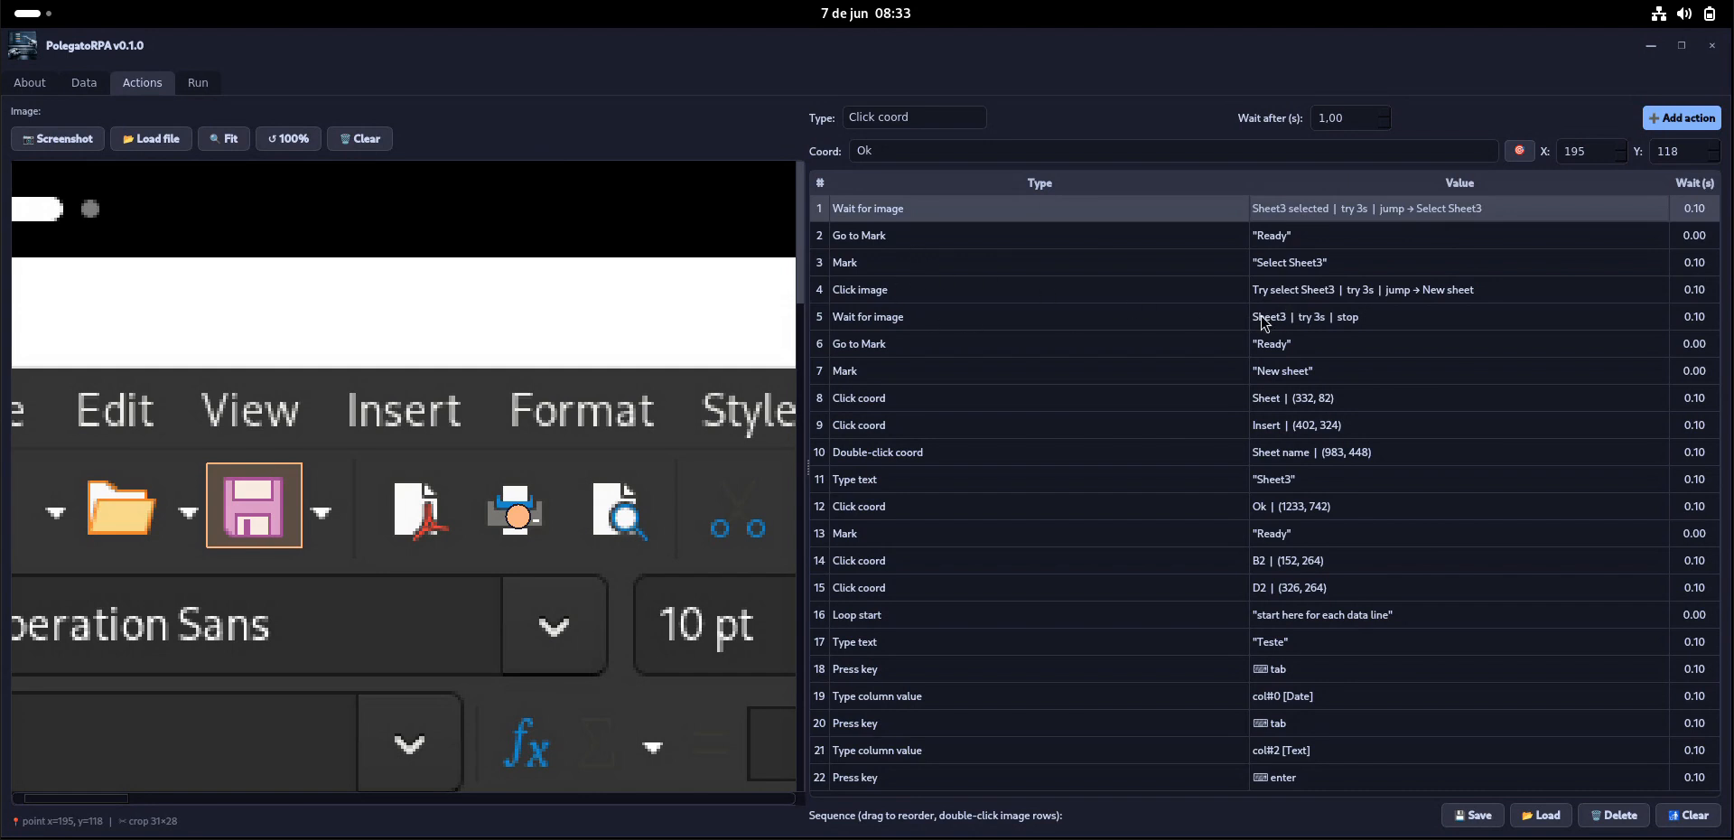
{"action": "left_click", "coordinate": [1286, 269]}
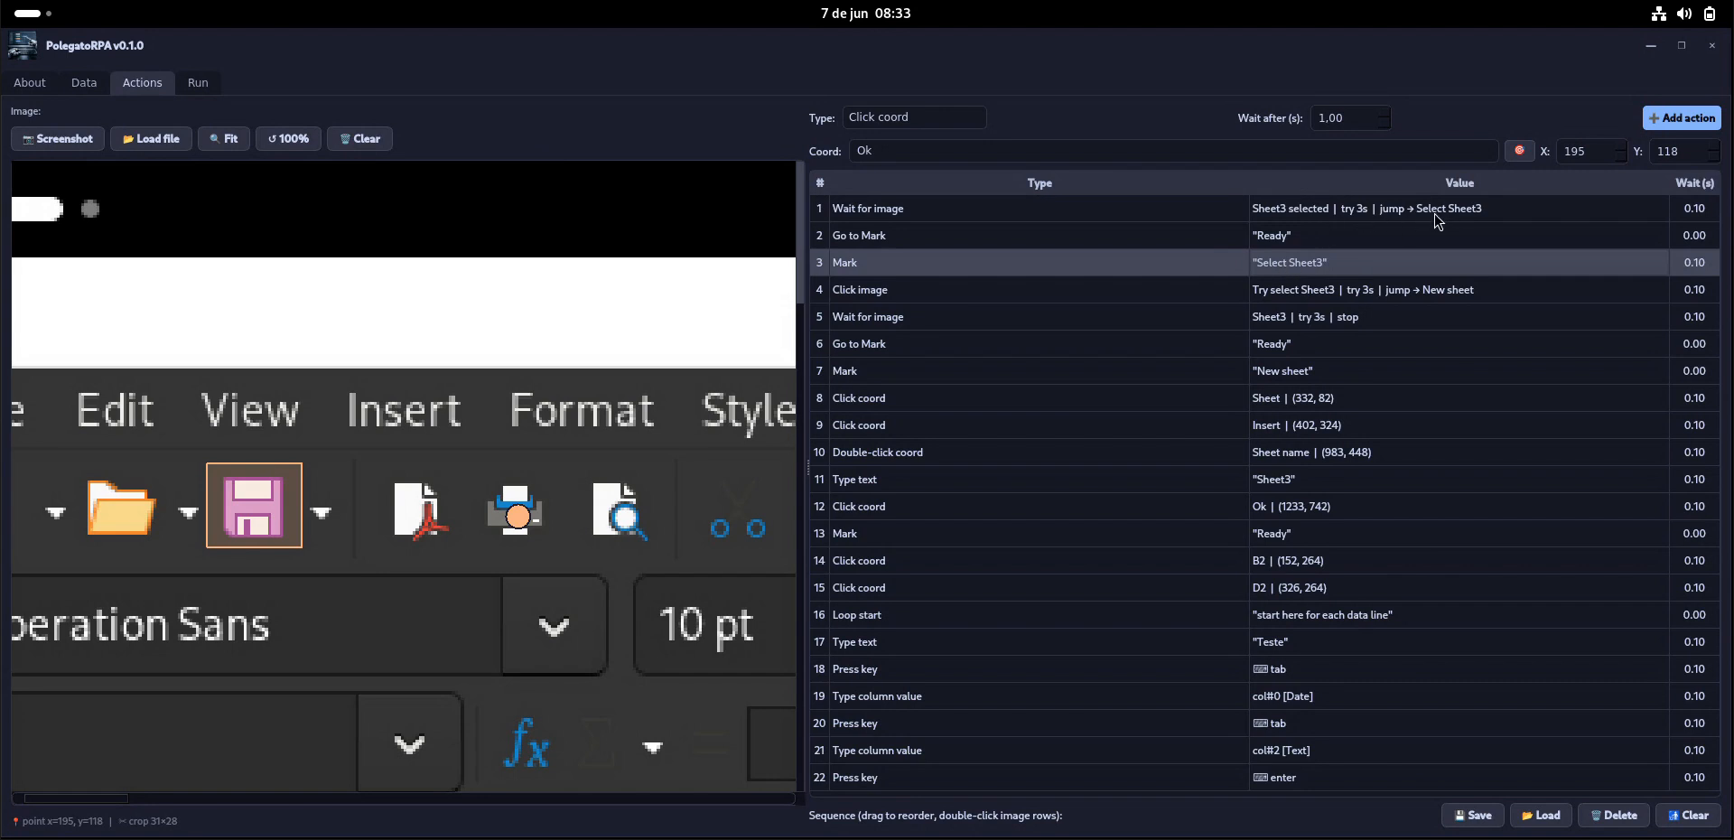
{"action": "left_click", "coordinate": [1301, 239]}
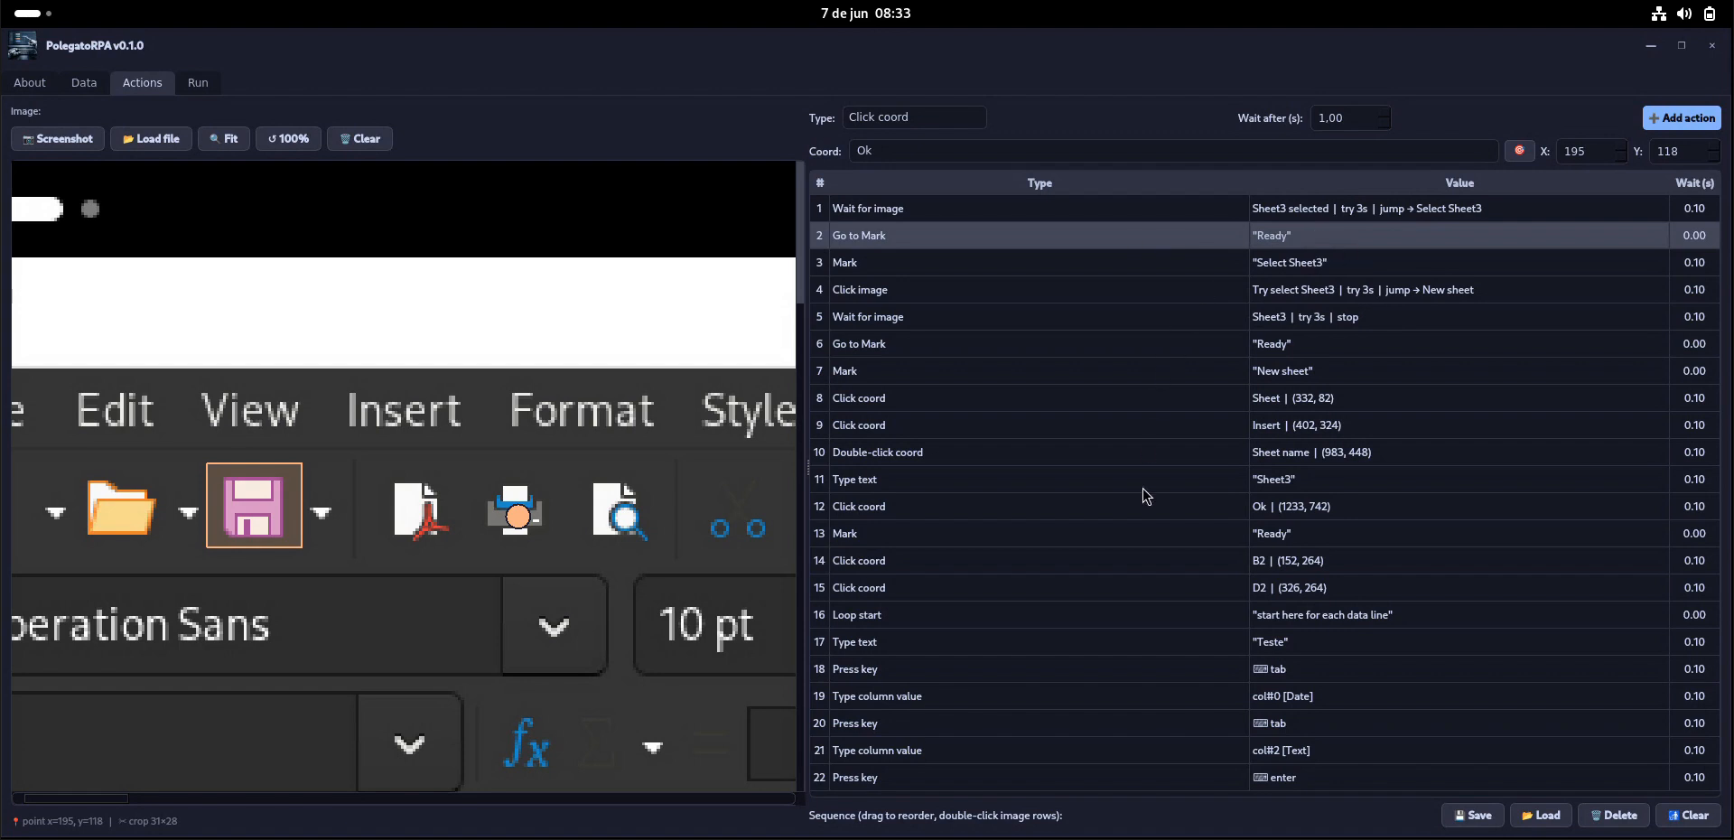
{"action": "left_click", "coordinate": [1296, 540]}
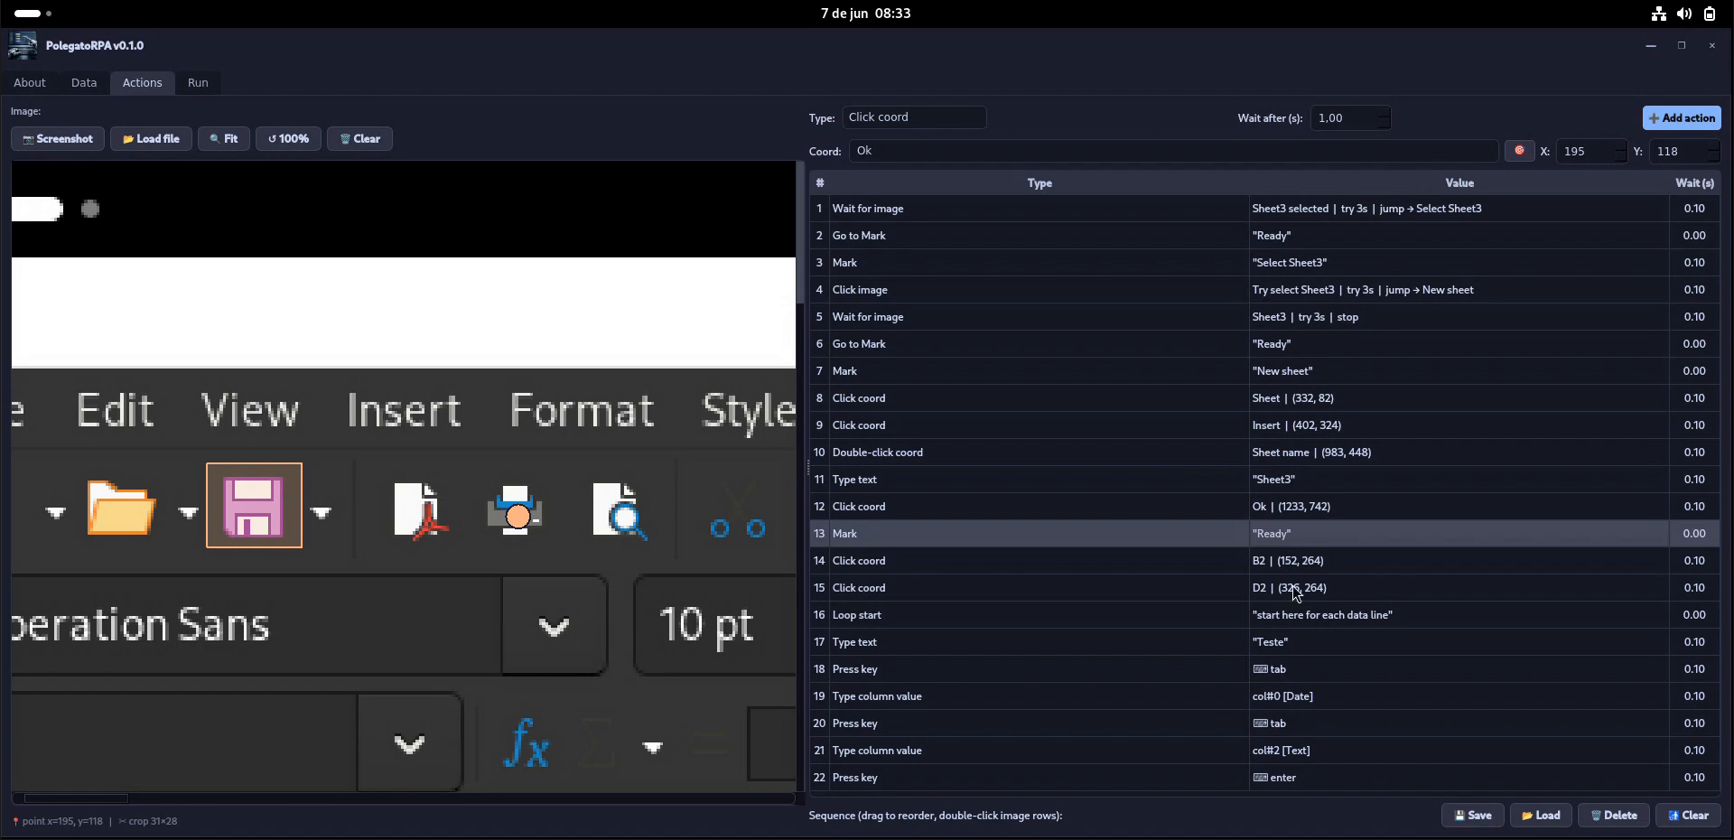
{"action": "left_click", "coordinate": [1317, 567]}
{"action": "left_click", "coordinate": [1297, 594]}
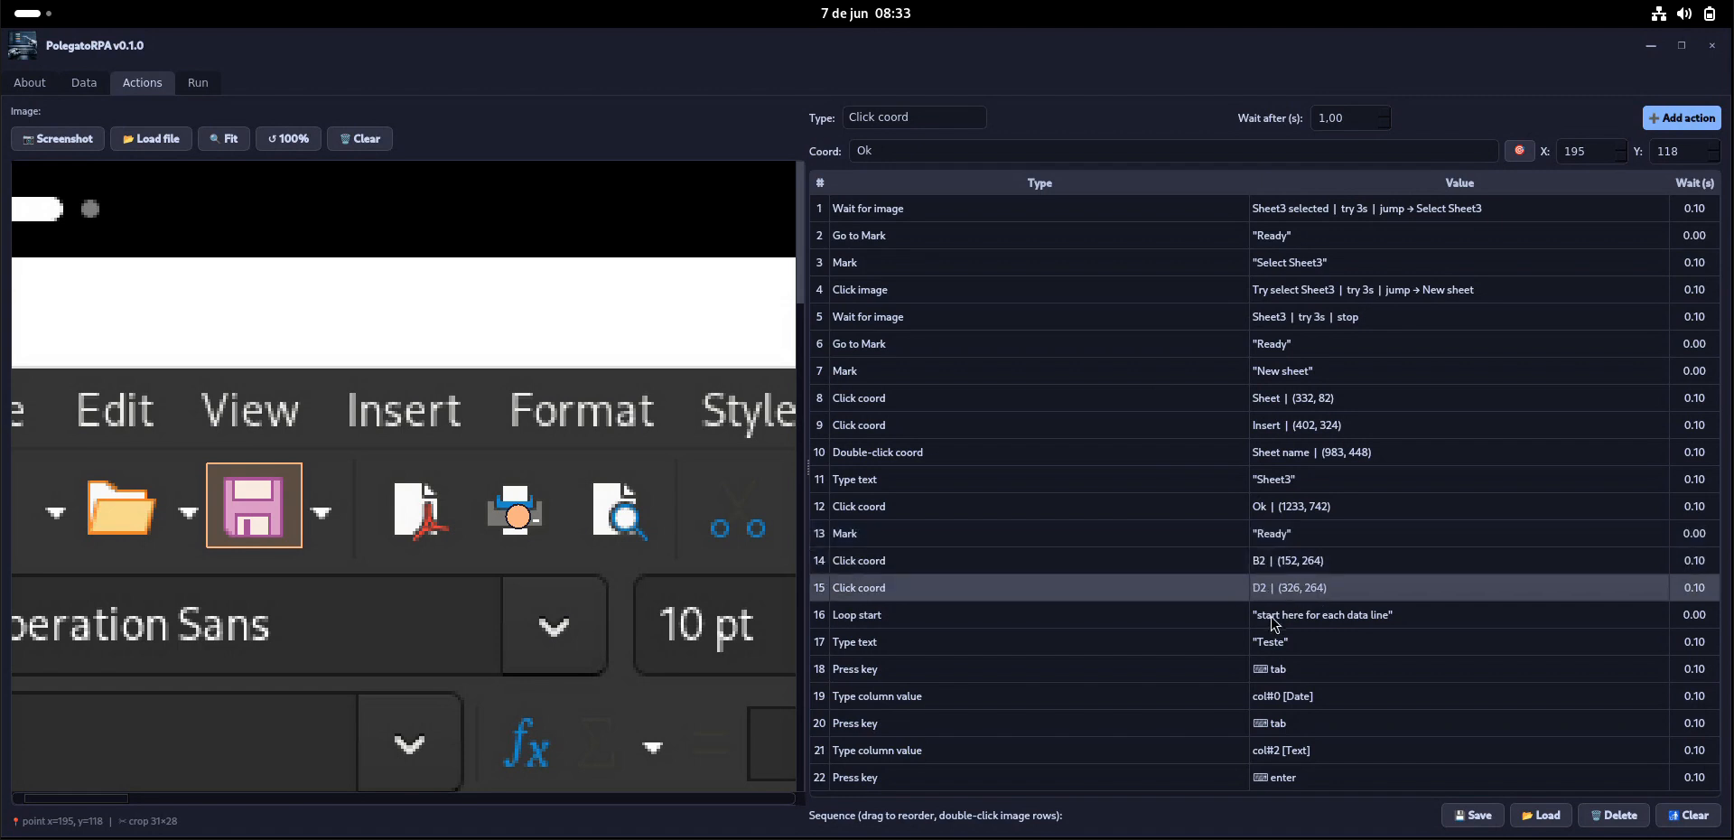
{"action": "left_click", "coordinate": [1272, 621]}
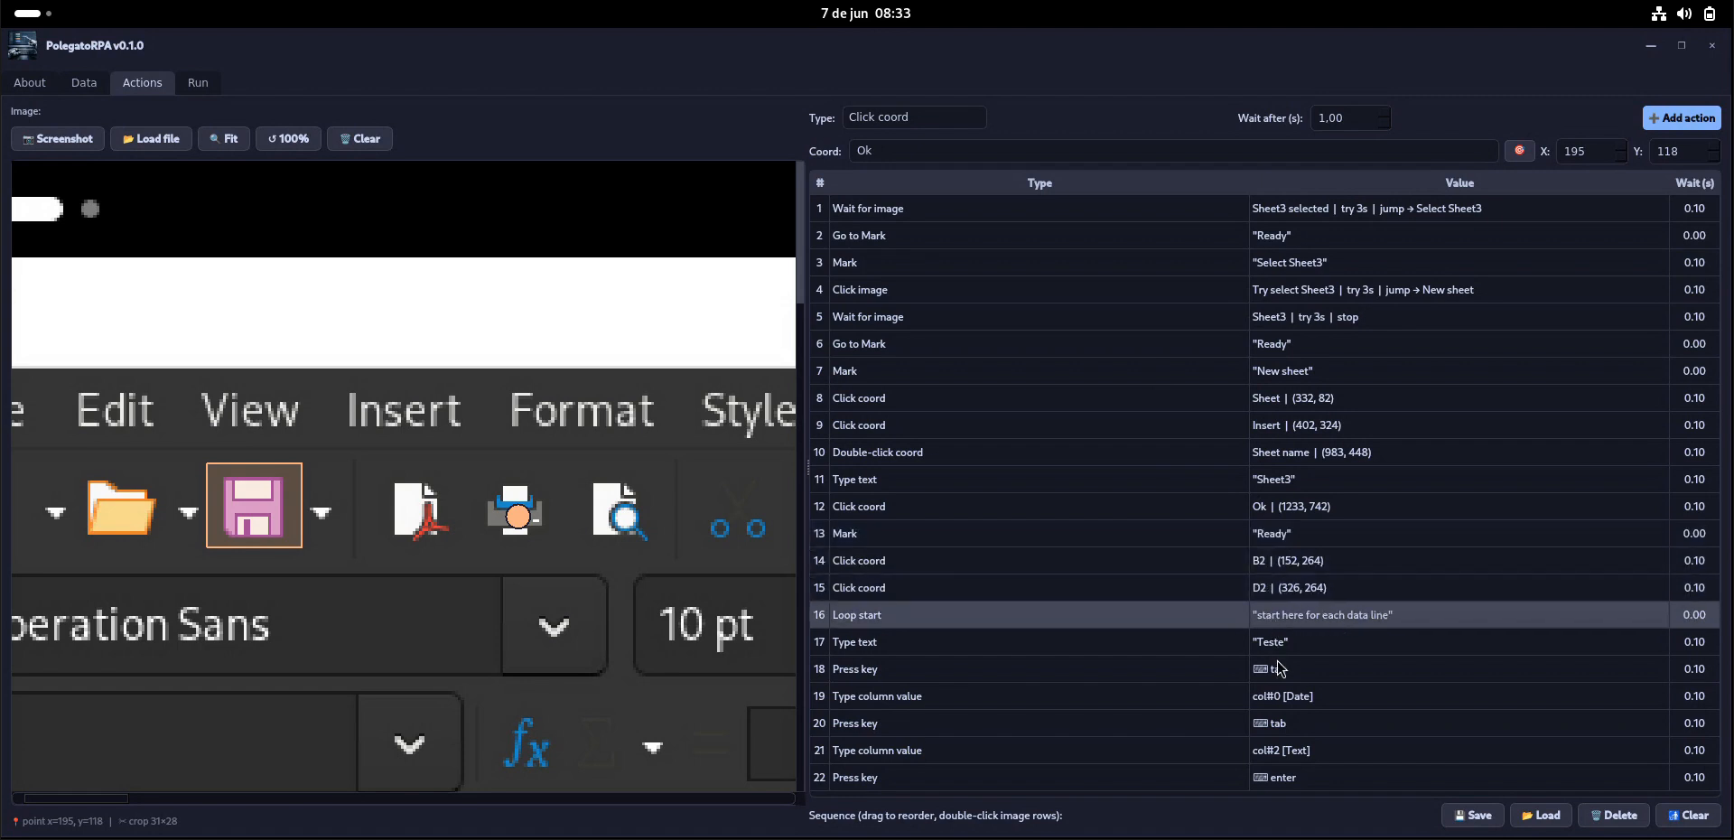
{"action": "left_click", "coordinate": [1311, 650]}
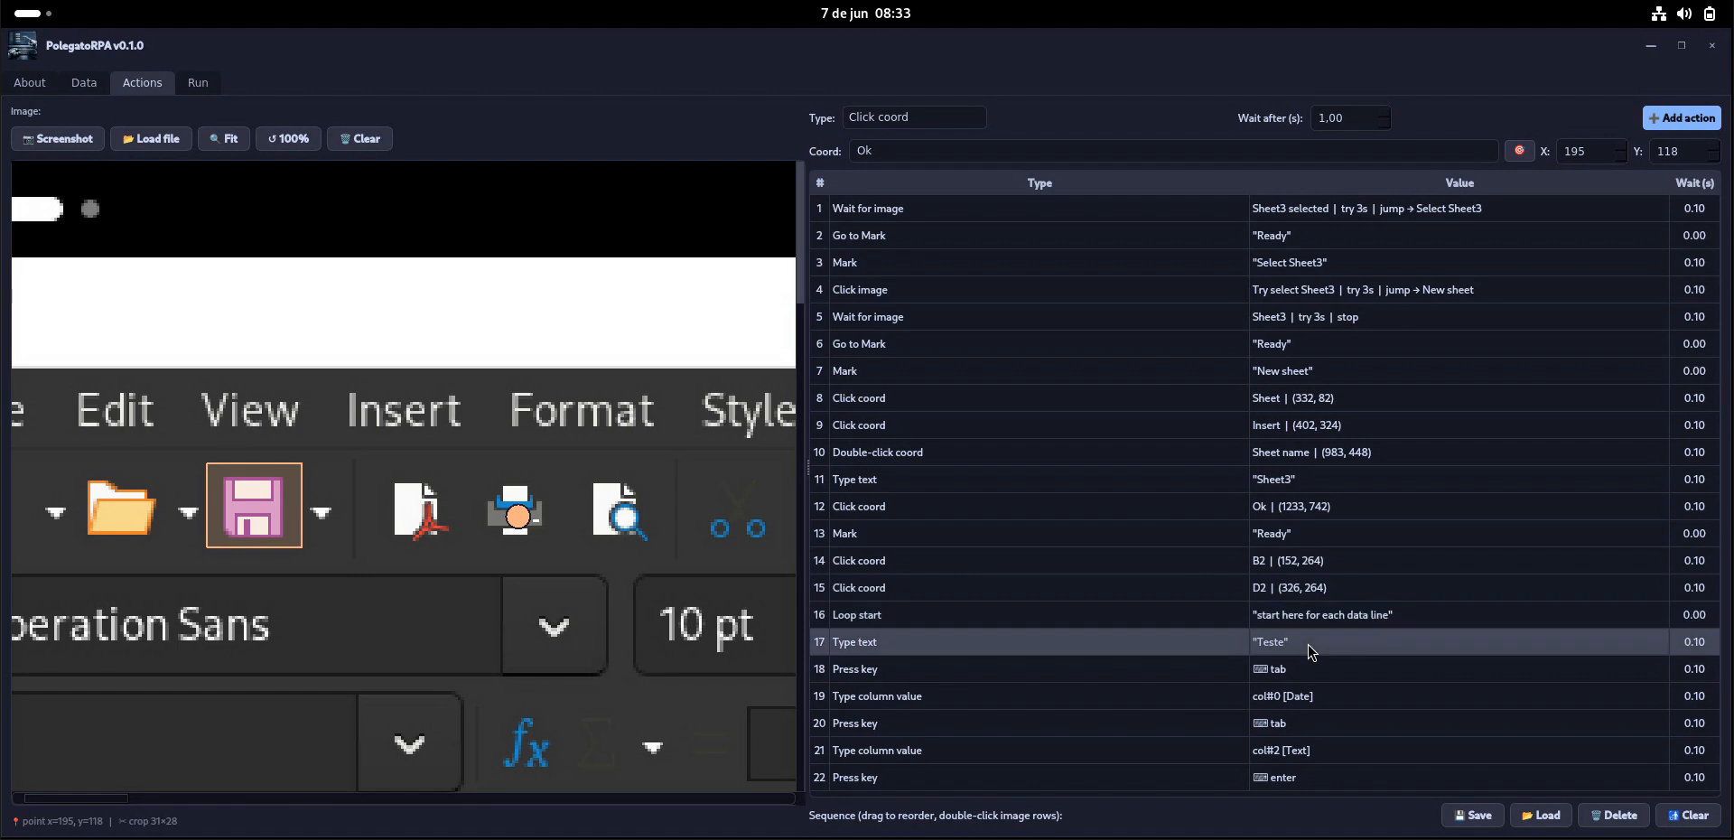
{"action": "left_click", "coordinate": [1303, 703]}
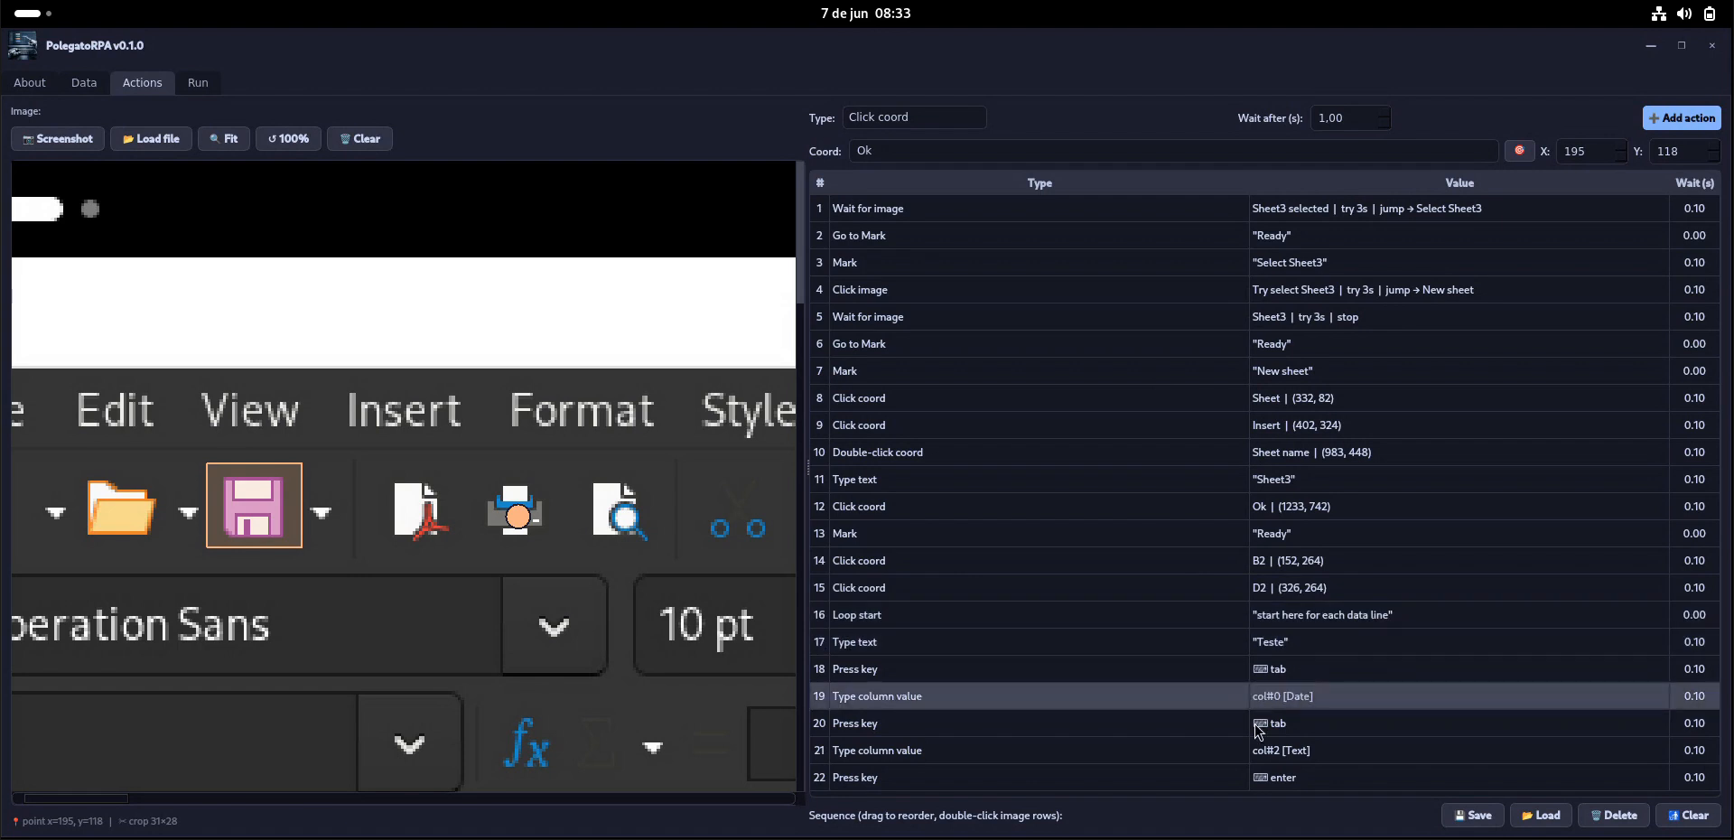
{"action": "left_click", "coordinate": [1287, 754]}
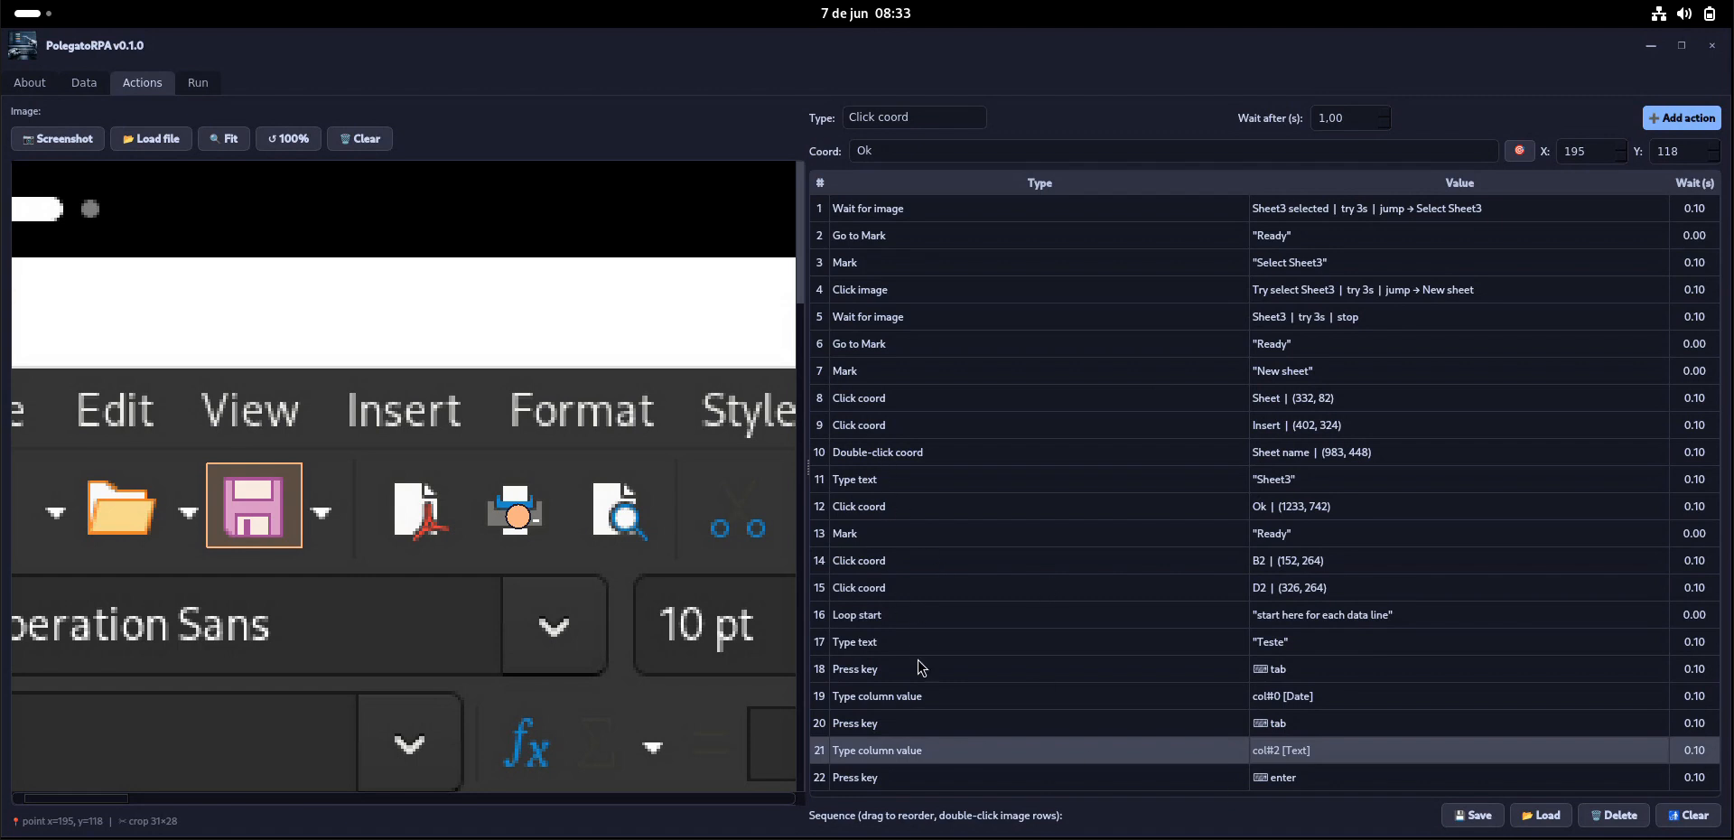
{"action": "left_click", "coordinate": [983, 623]}
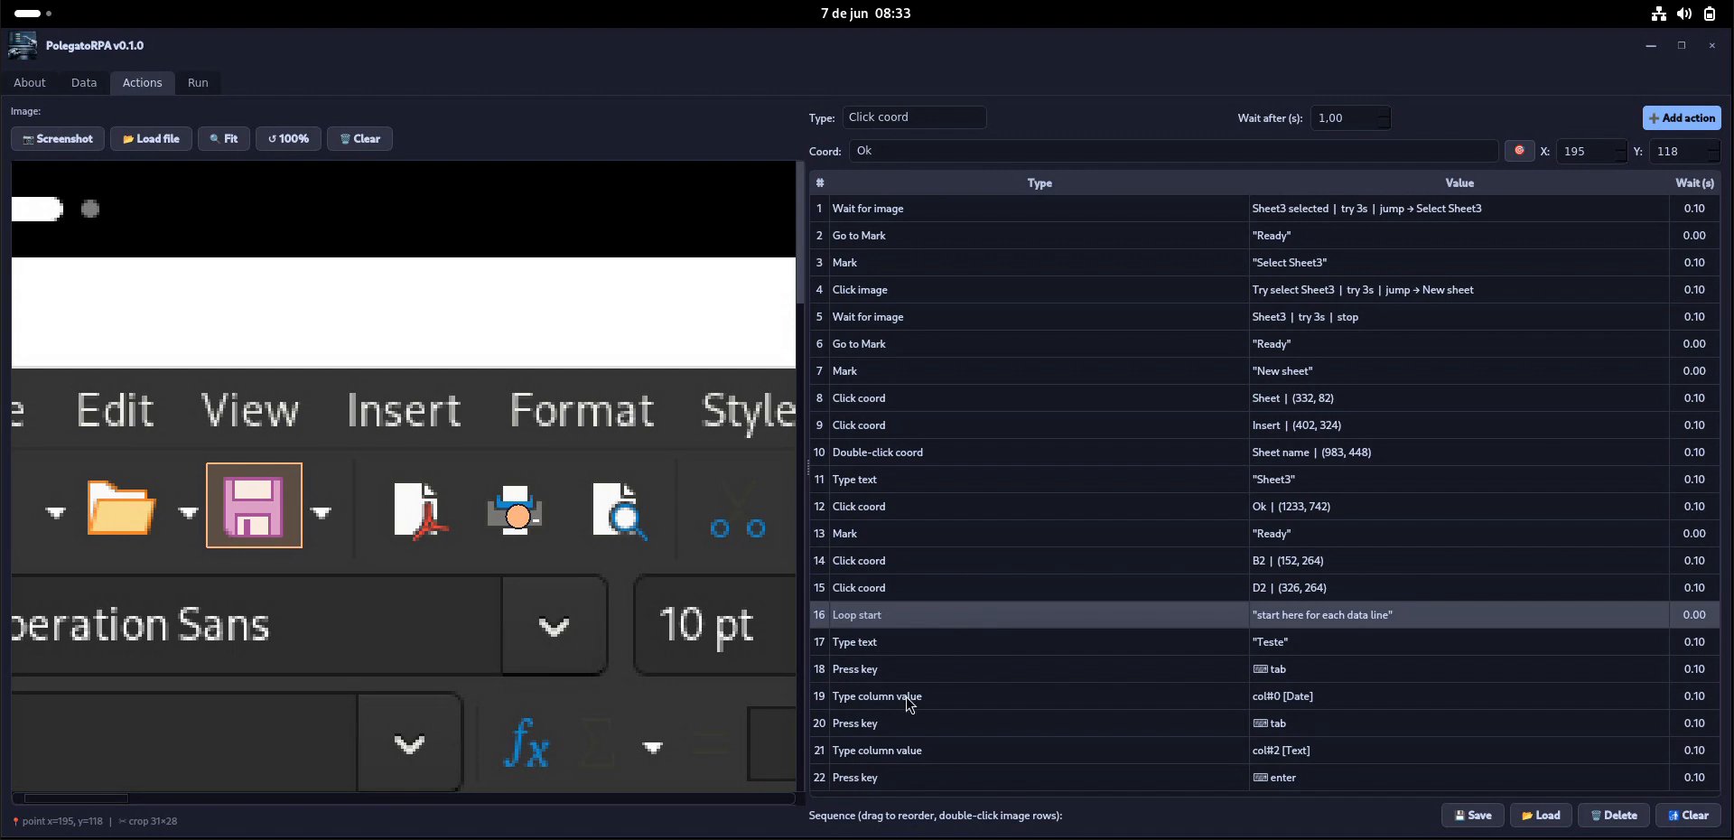
Check the loaded holiday data's rows, and review the sequence's image-based actions for detecting and selecting Sheet3
{"action": "left_click", "coordinate": [85, 86]}
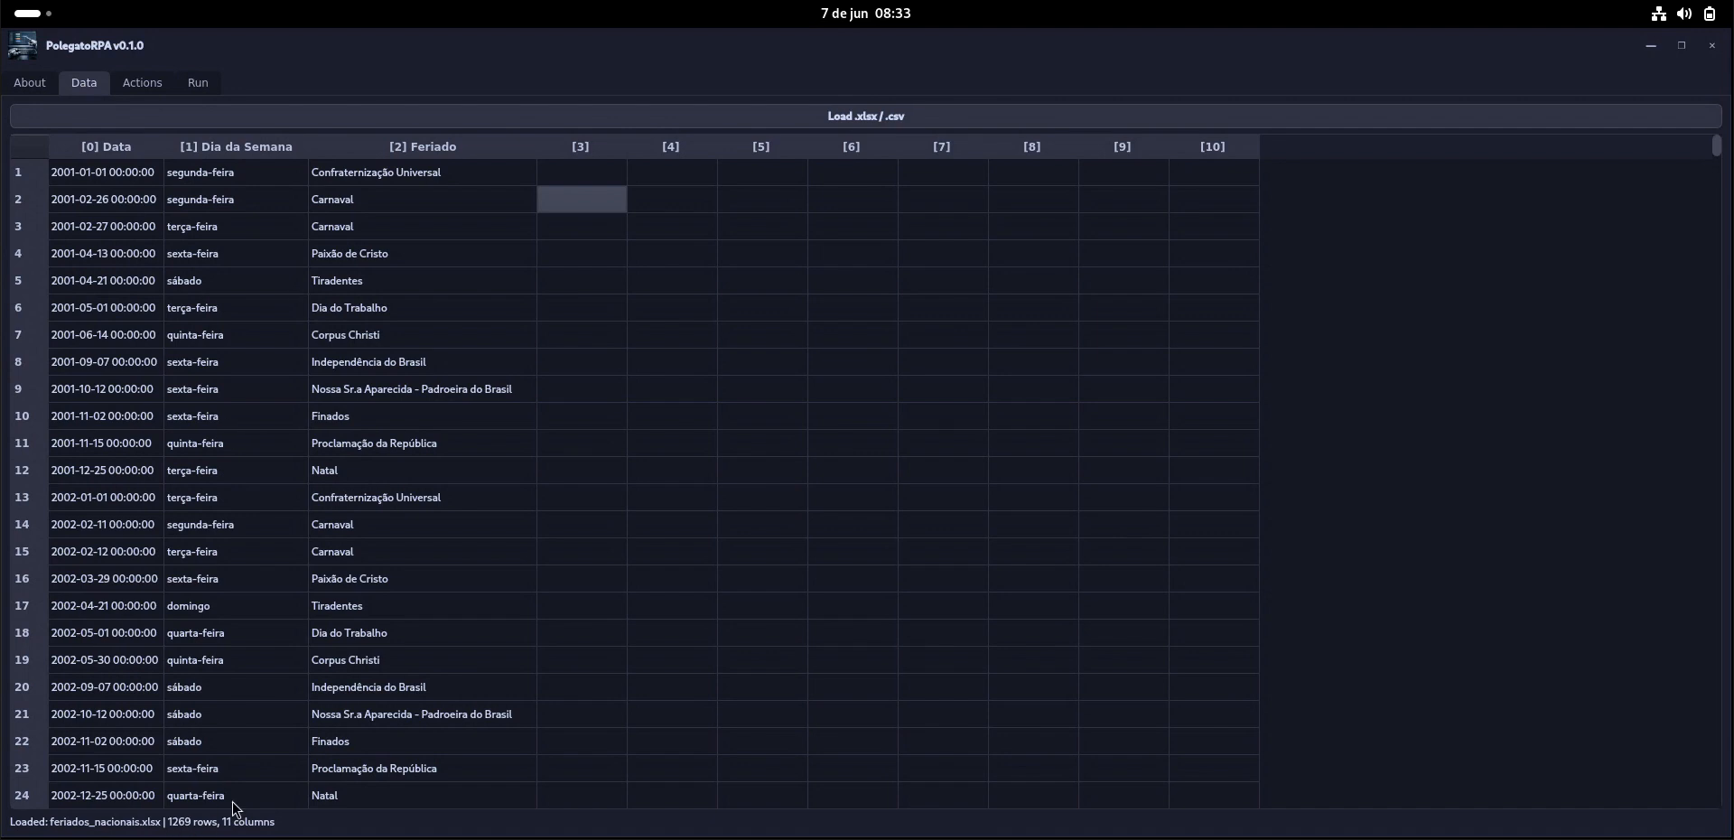
{"action": "left_click", "coordinate": [150, 89]}
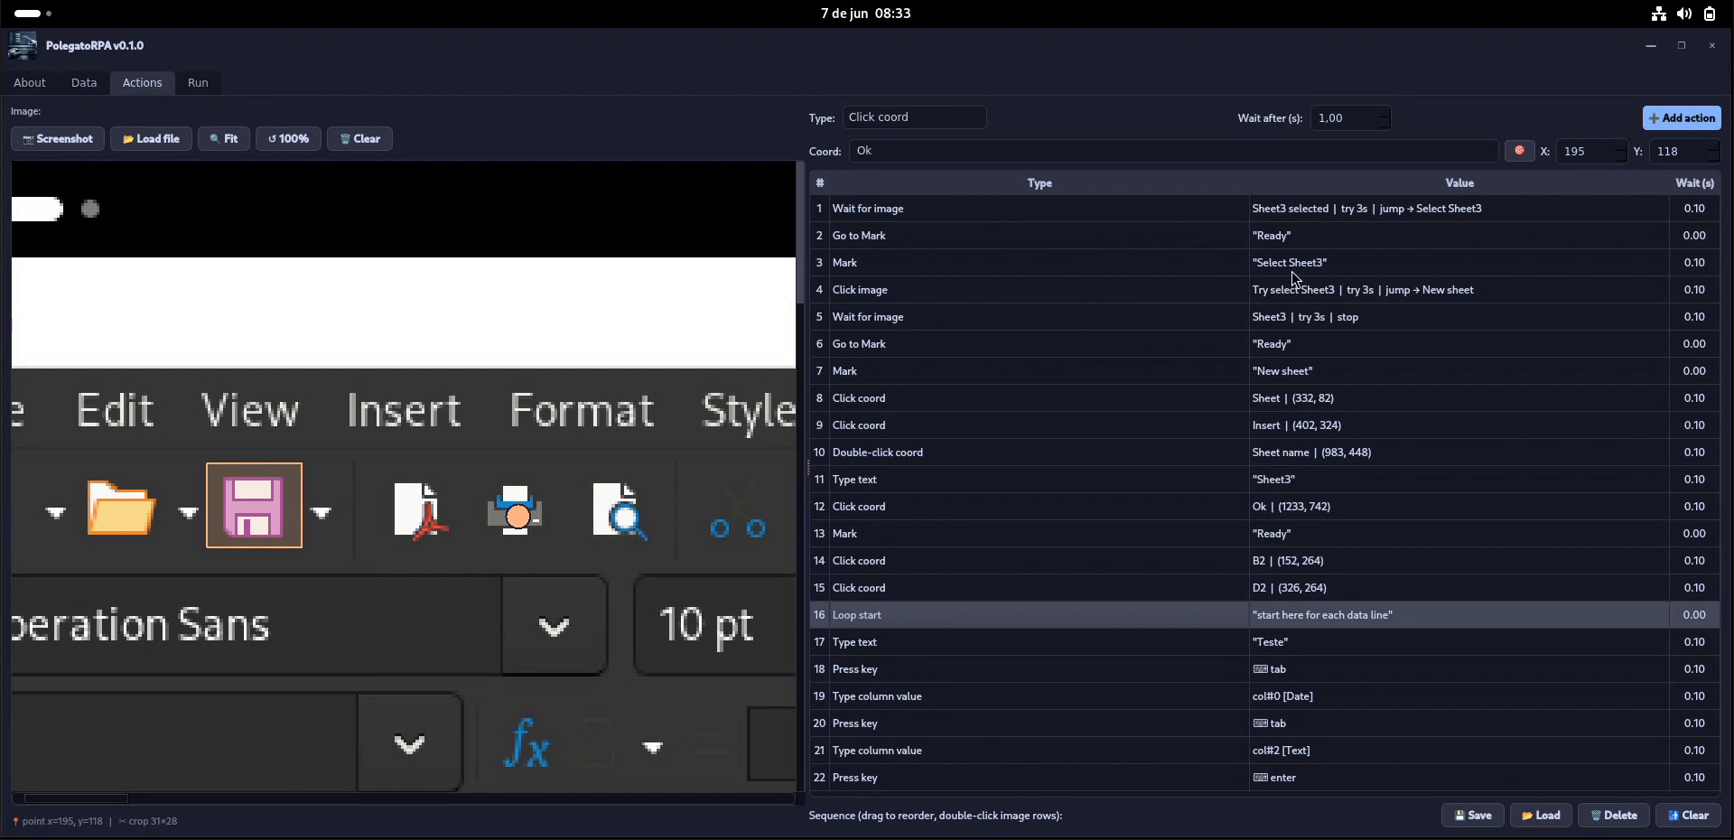
{"action": "left_click", "coordinate": [1342, 215]}
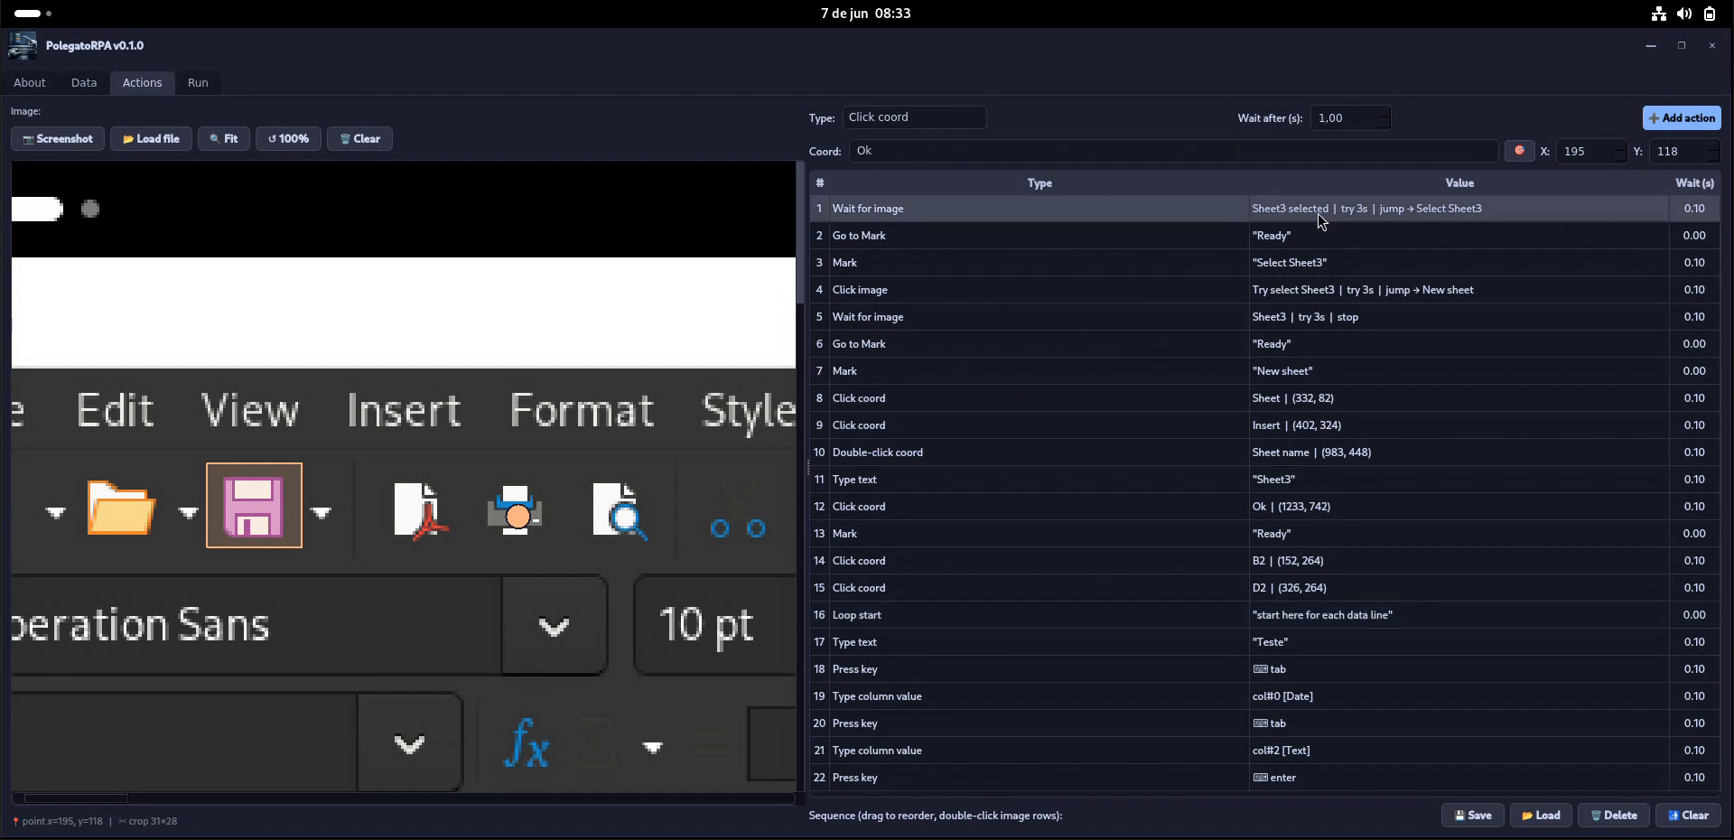
{"action": "left_click", "coordinate": [1295, 298]}
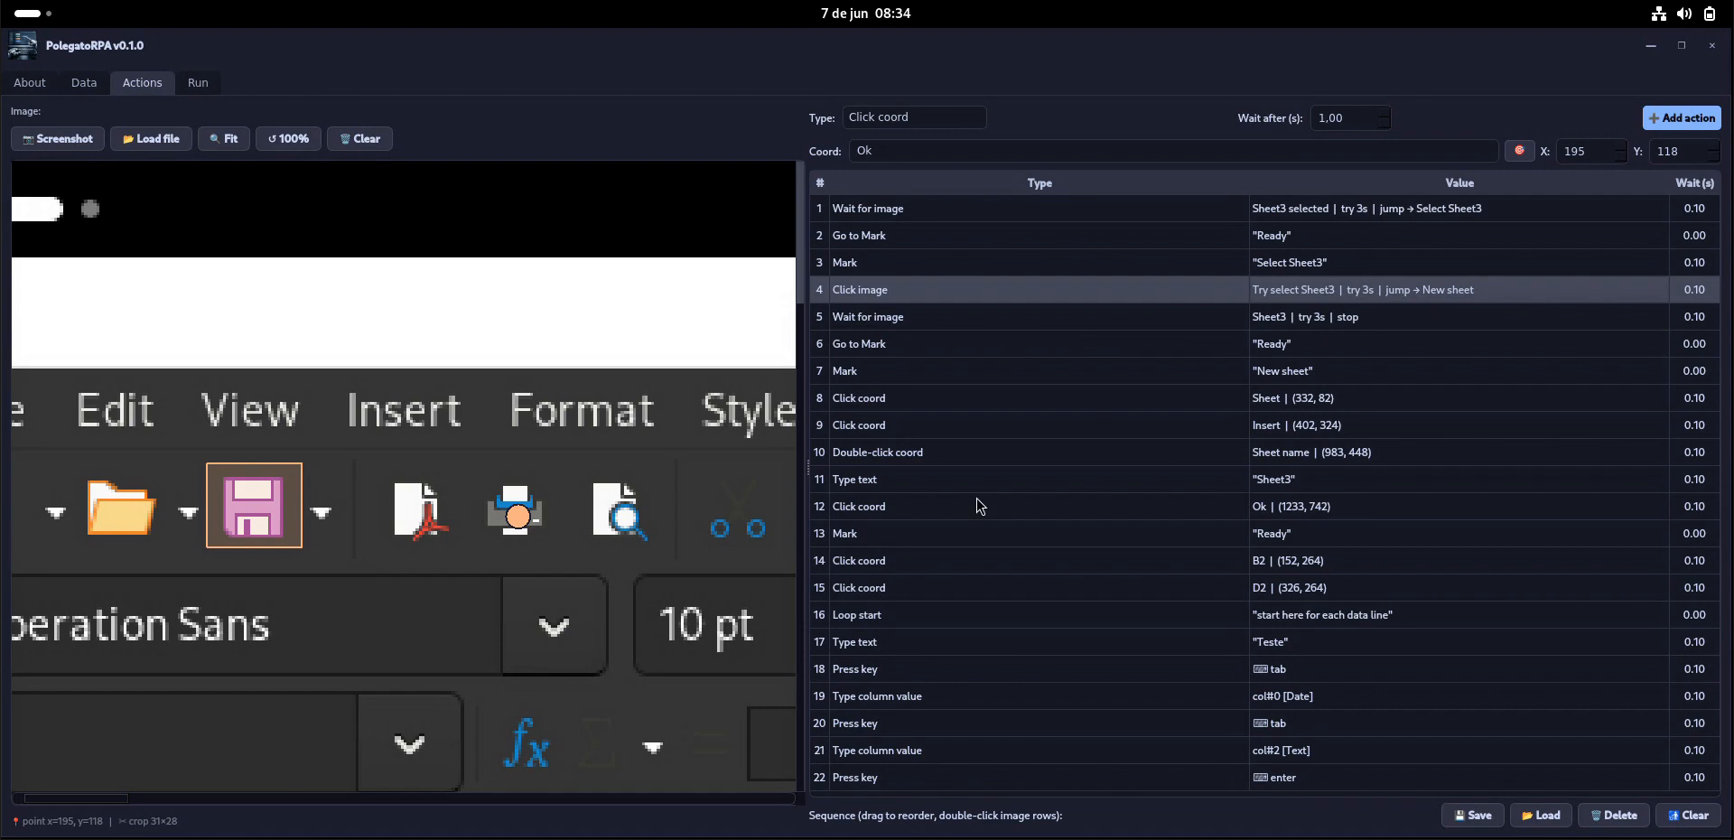
Capture a new screenshot of the Calc window and crop the unselected Sheet3 tab in it
{"action": "left_click", "coordinate": [62, 138]}
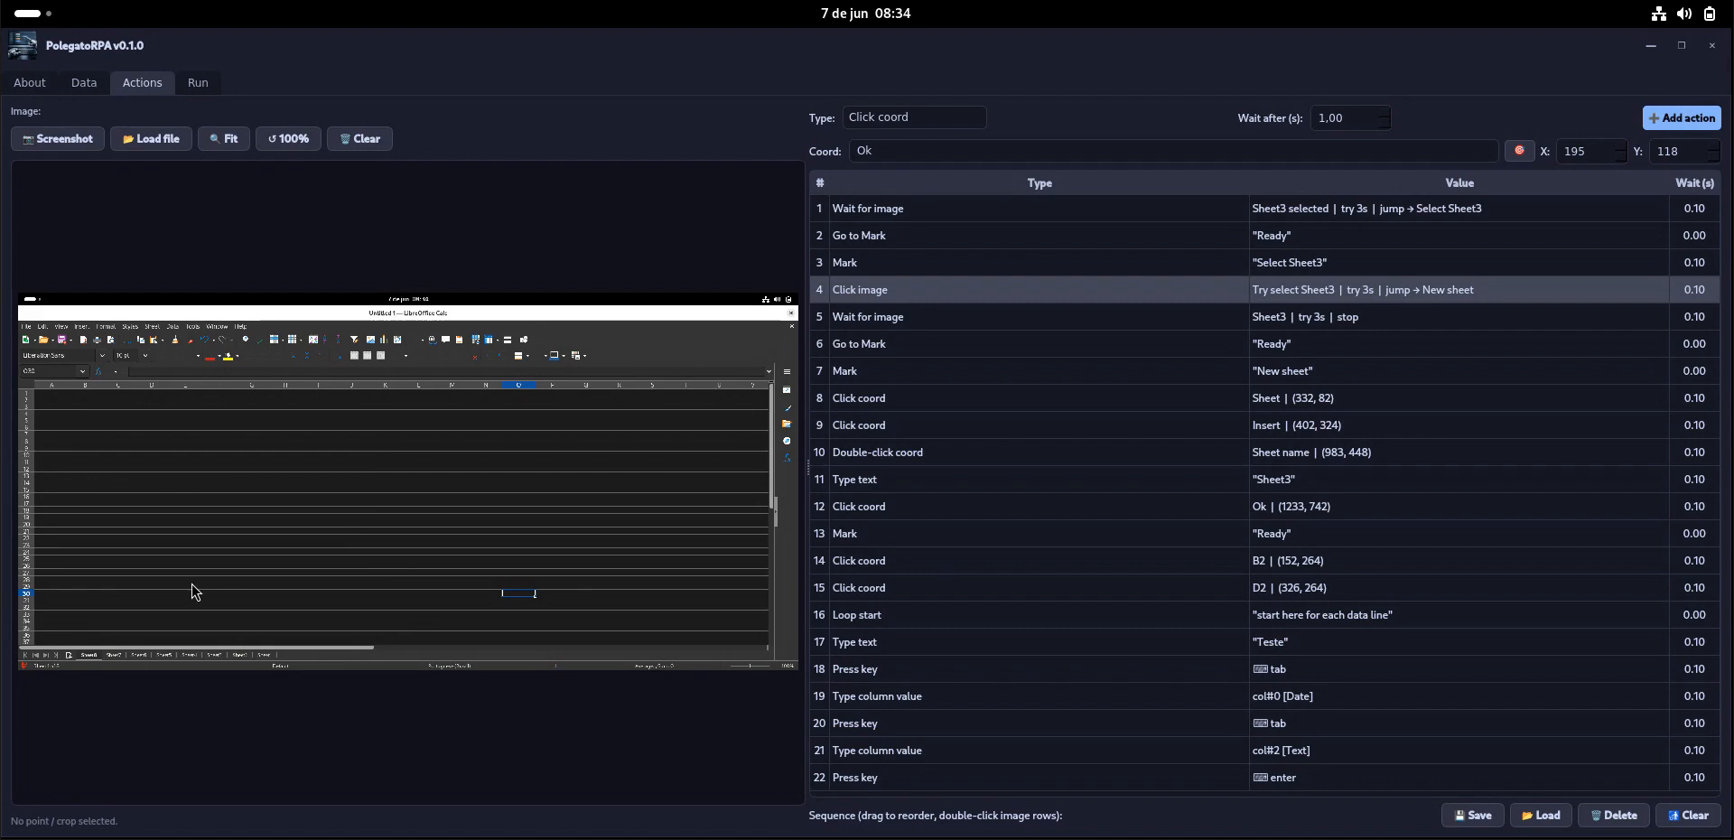
{"action": "left_click", "coordinate": [169, 648]}
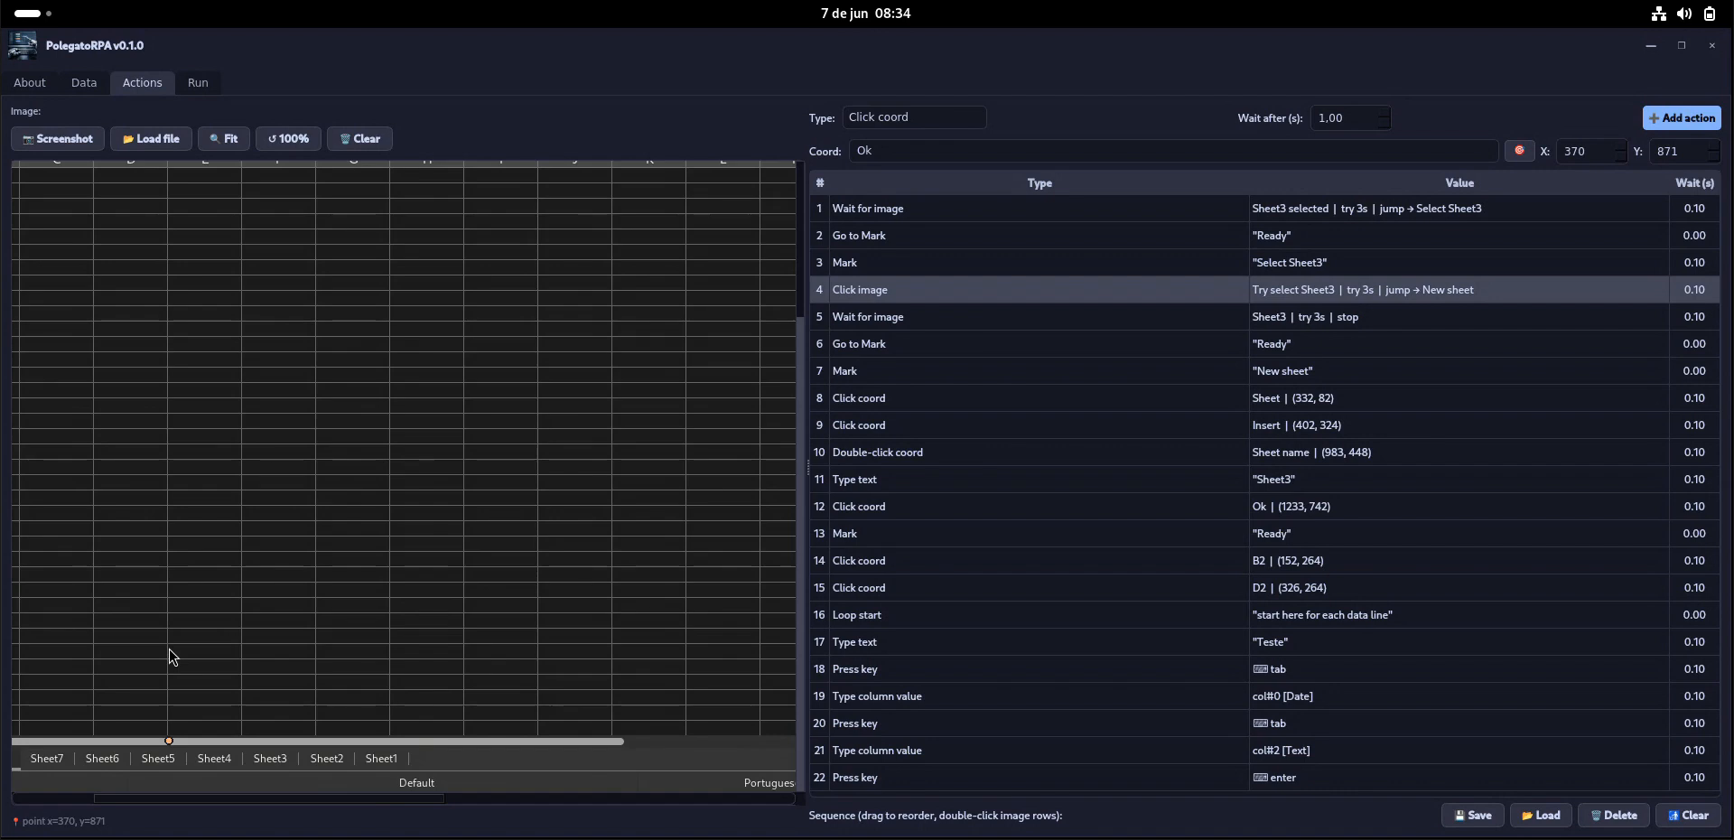
{"action": "scroll", "coordinate": [91, 776], "scroll_direction": "left", "scroll_amount": 3}
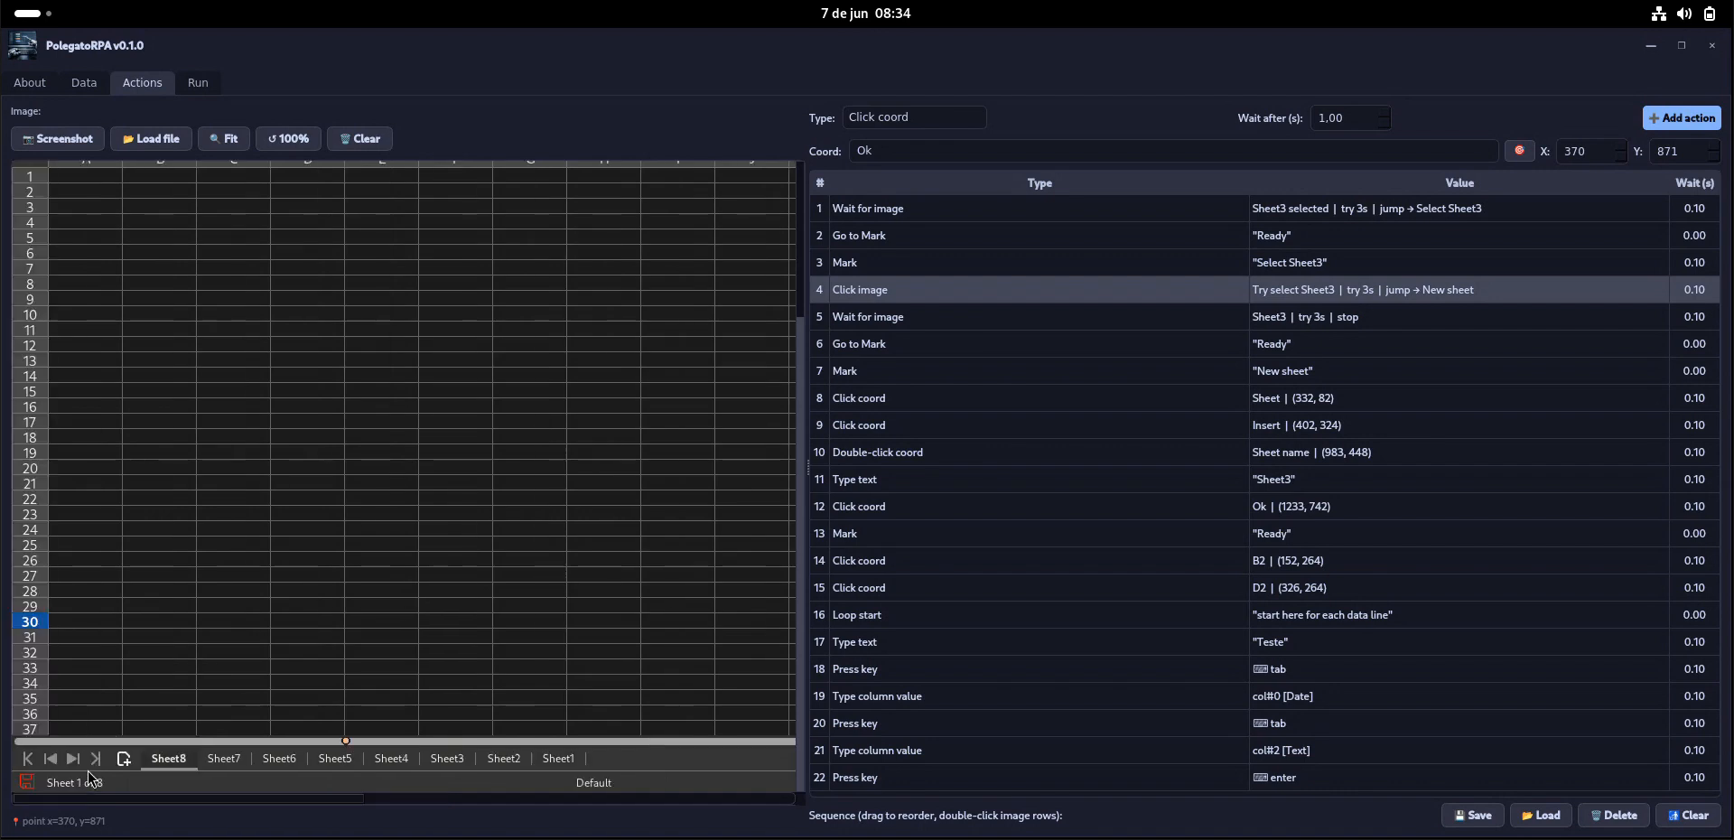
{"action": "left_click_drag", "start_coordinate": [426, 750], "coordinate": [469, 766]}
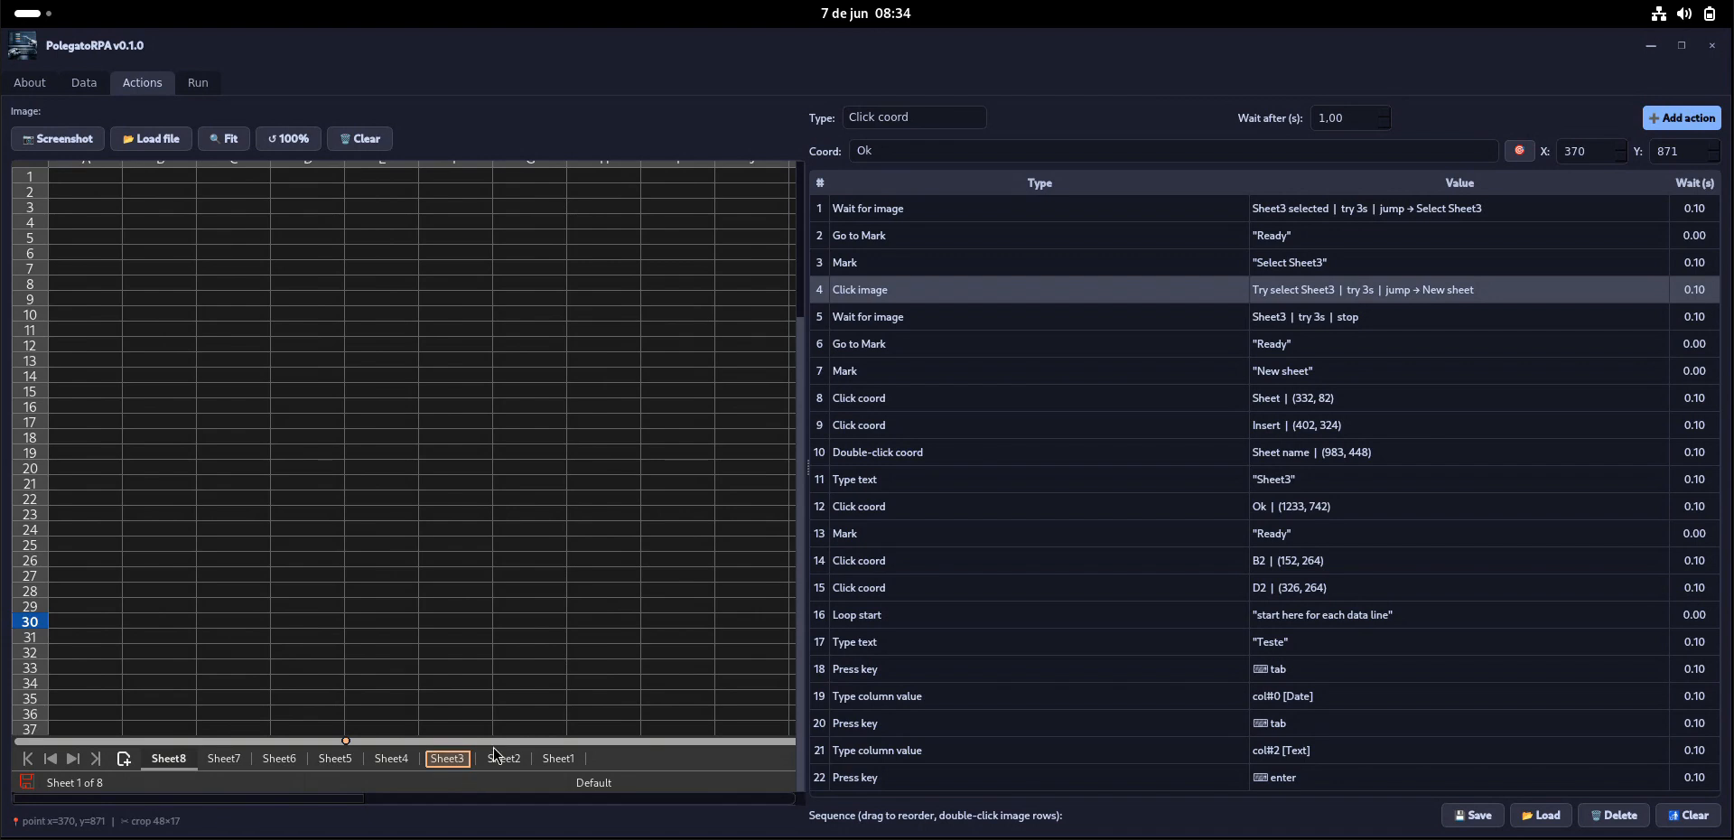
Compare the stored reference images of the "Try select Sheet3" click action and the "Sheet3 selected" wait action
{"action": "double_click", "coordinate": [1296, 298]}
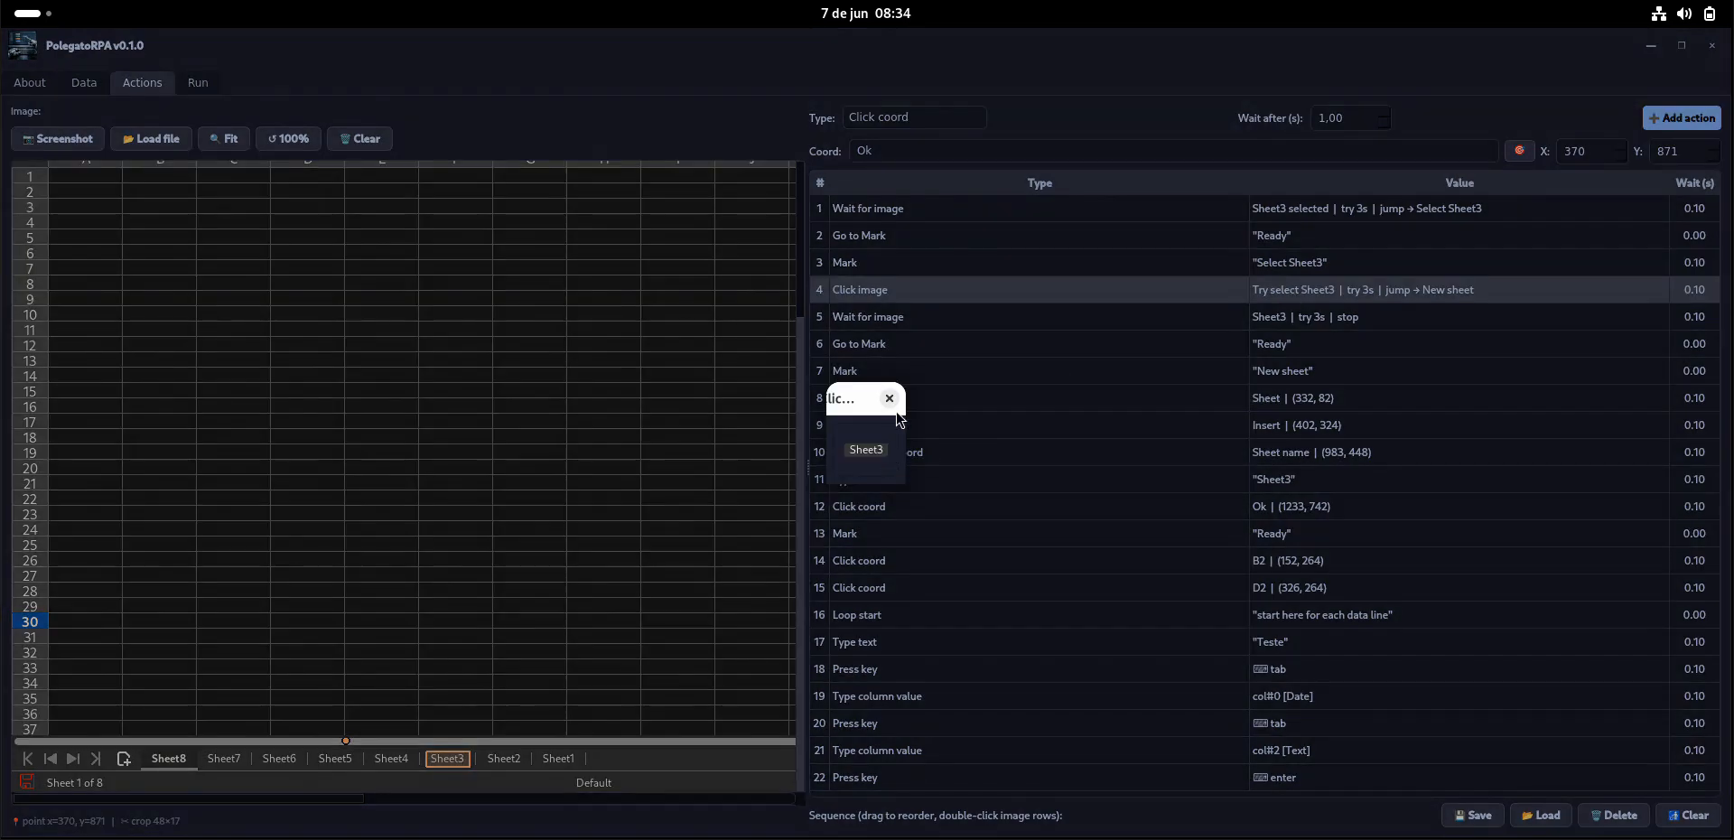
{"action": "left_click", "coordinate": [889, 399]}
{"action": "double_click", "coordinate": [1316, 291]}
{"action": "left_click", "coordinate": [890, 399]}
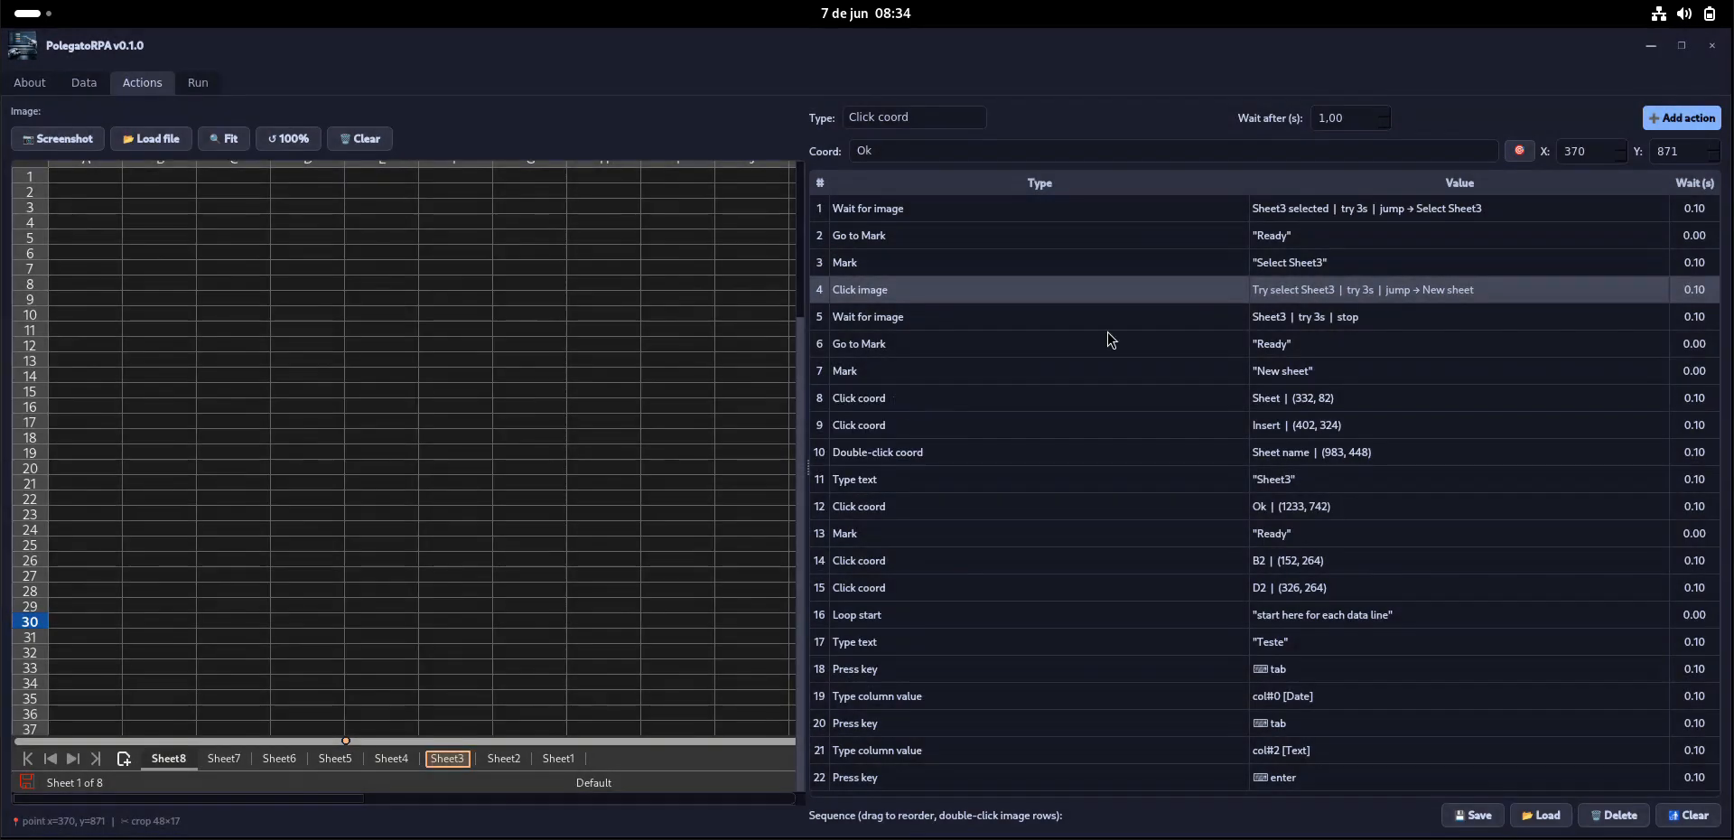
{"action": "double_click", "coordinate": [1316, 215]}
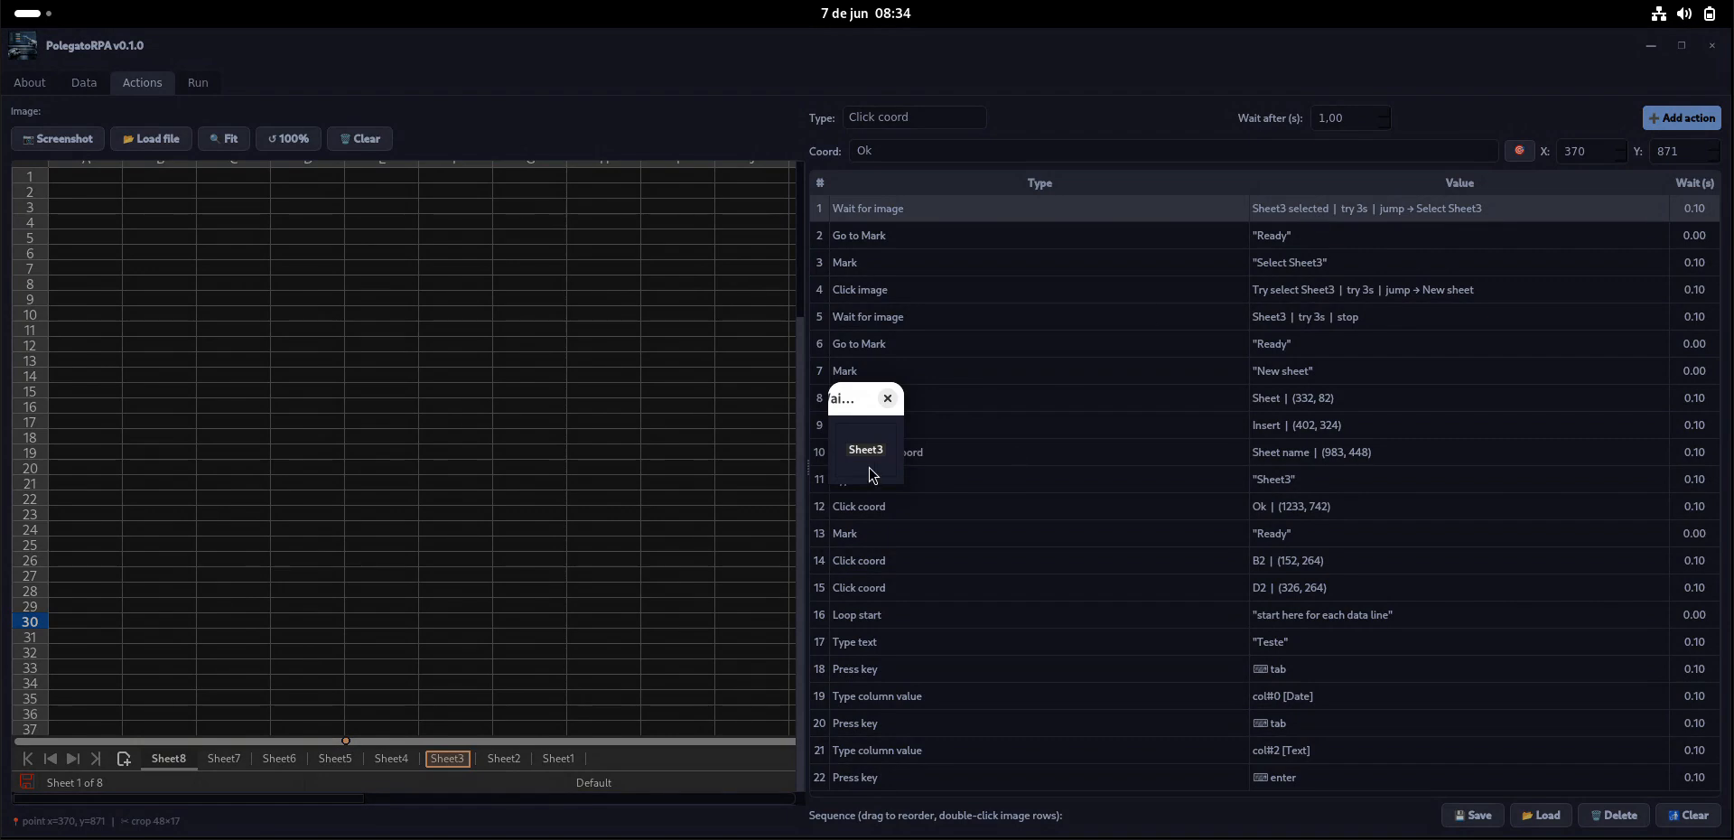
{"action": "left_click", "coordinate": [888, 399]}
{"action": "double_click", "coordinate": [1282, 291]}
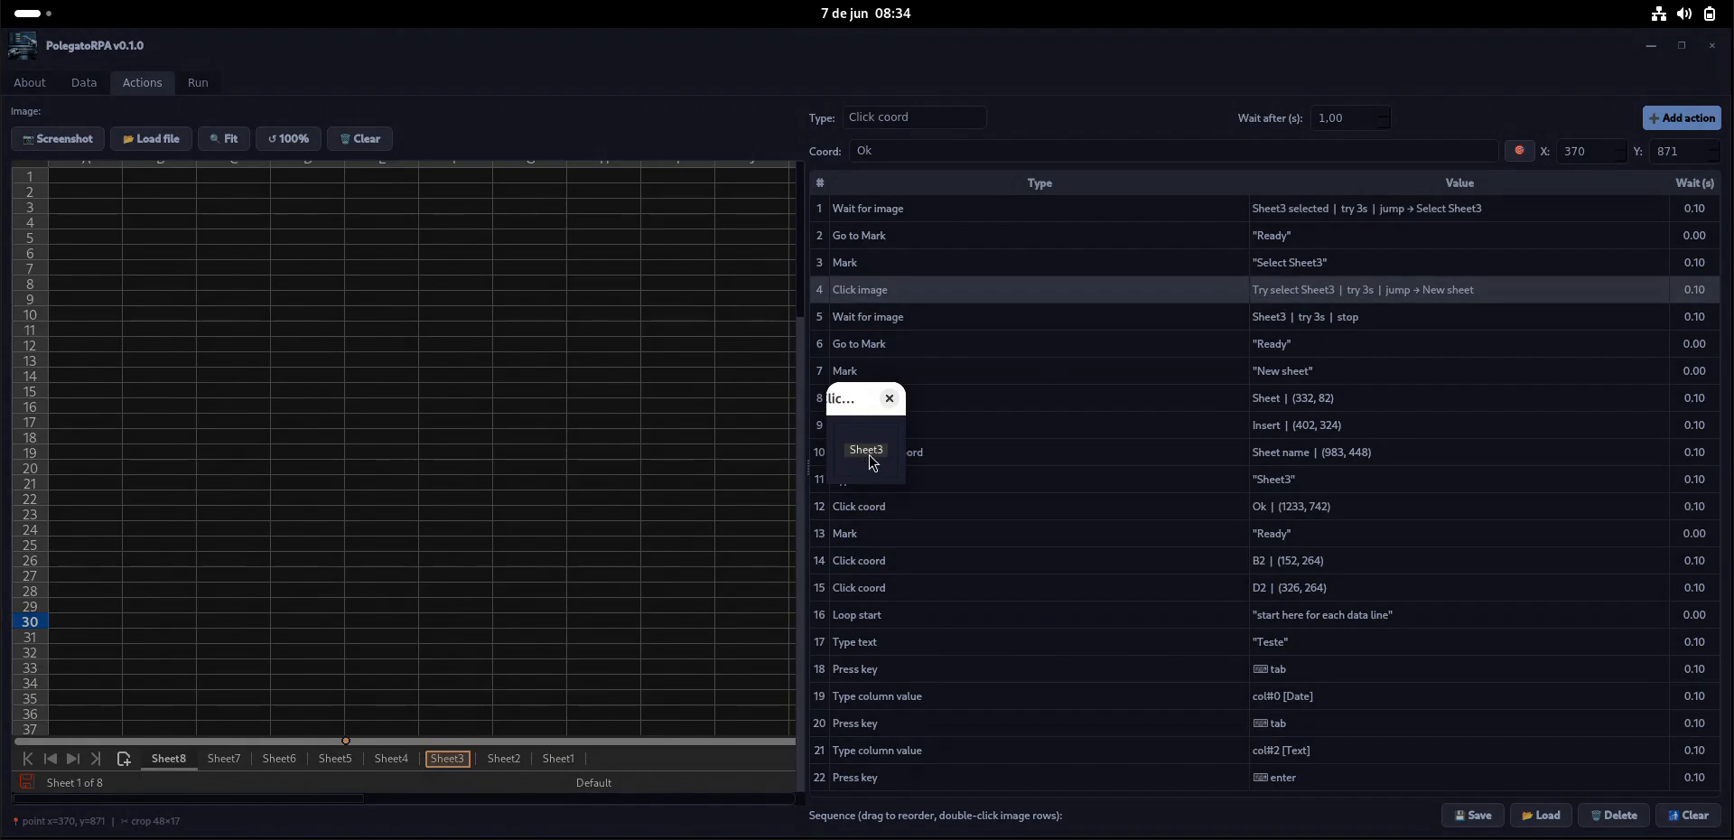
{"action": "left_click", "coordinate": [890, 400]}
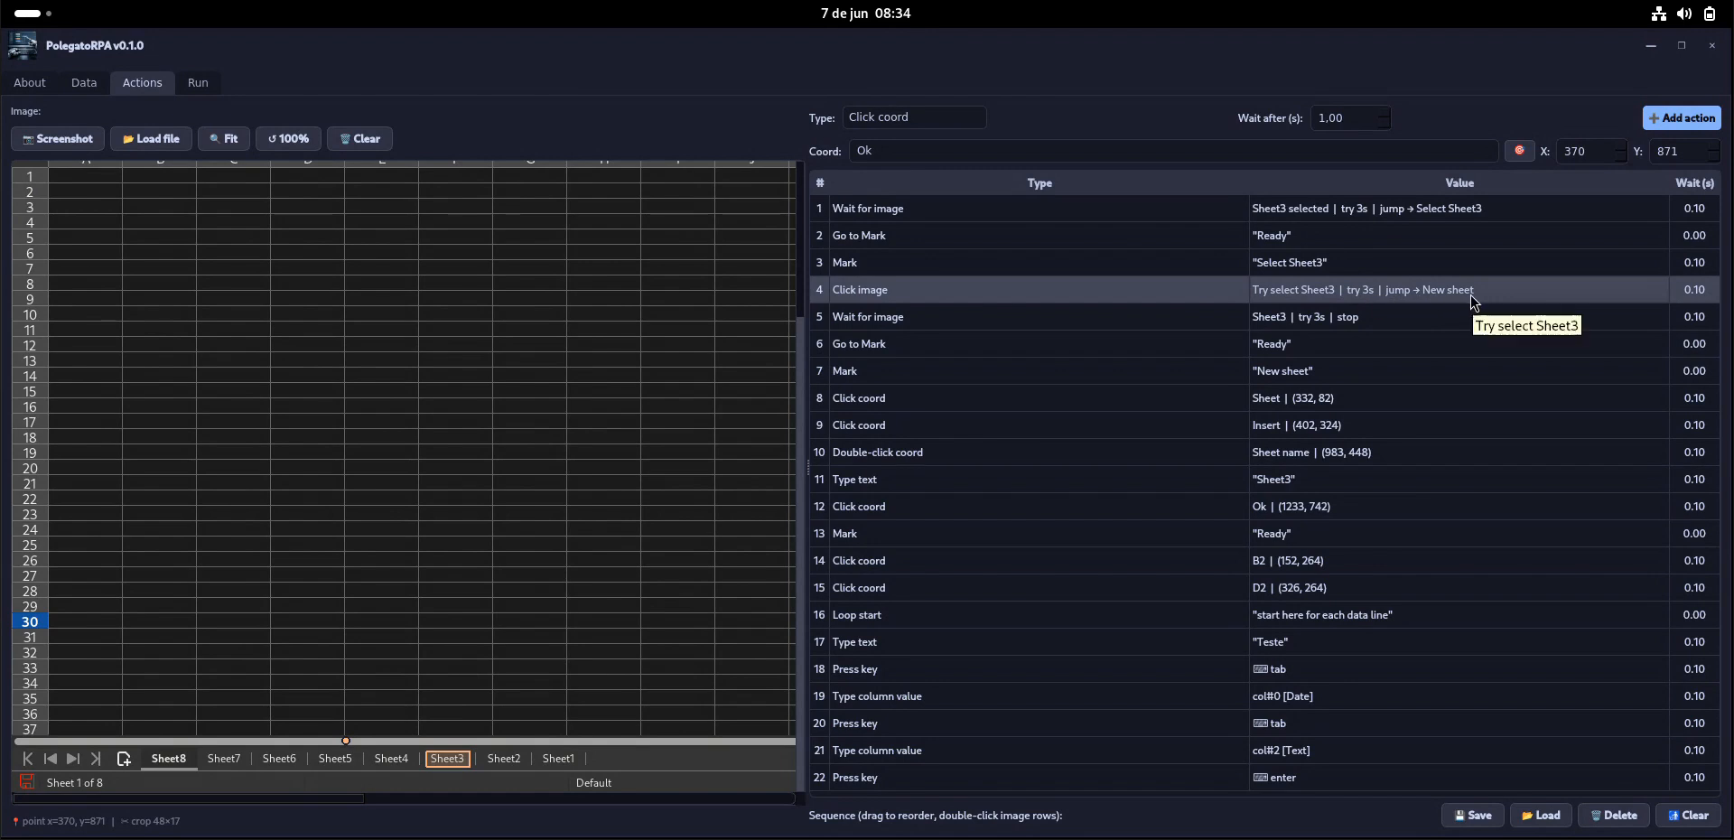
Review the actions from the "New sheet" mark through inserting and naming Sheet3 to the "Ready" mark and the B2 and D2 clicks
{"action": "left_click", "coordinate": [1294, 377]}
{"action": "left_click", "coordinate": [1284, 405]}
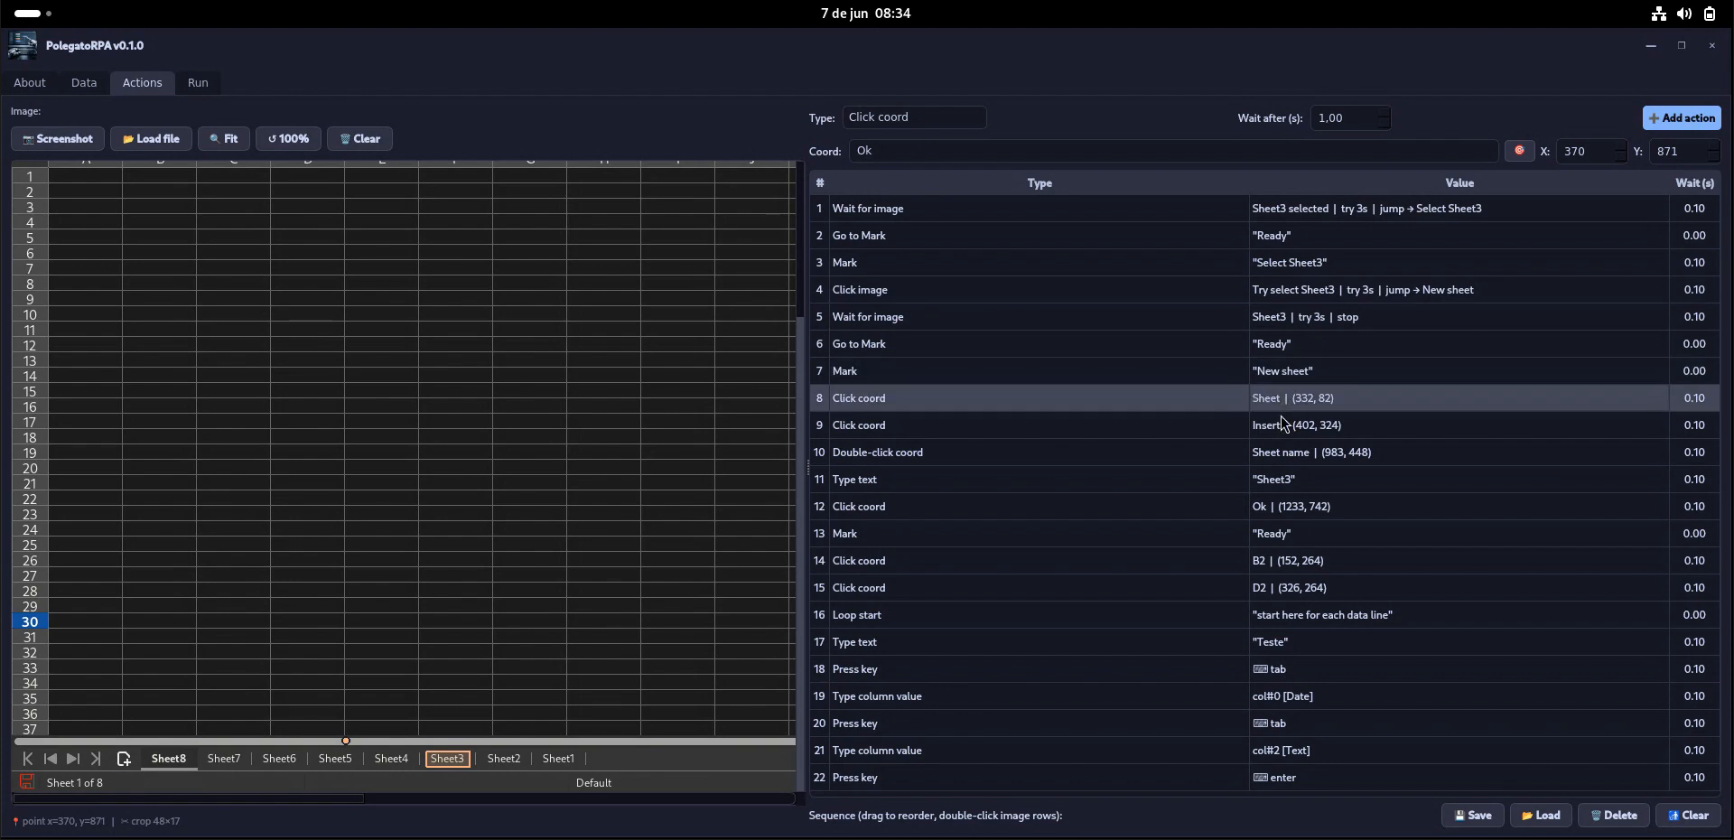
{"action": "left_click", "coordinate": [1285, 426]}
{"action": "left_click", "coordinate": [1285, 458]}
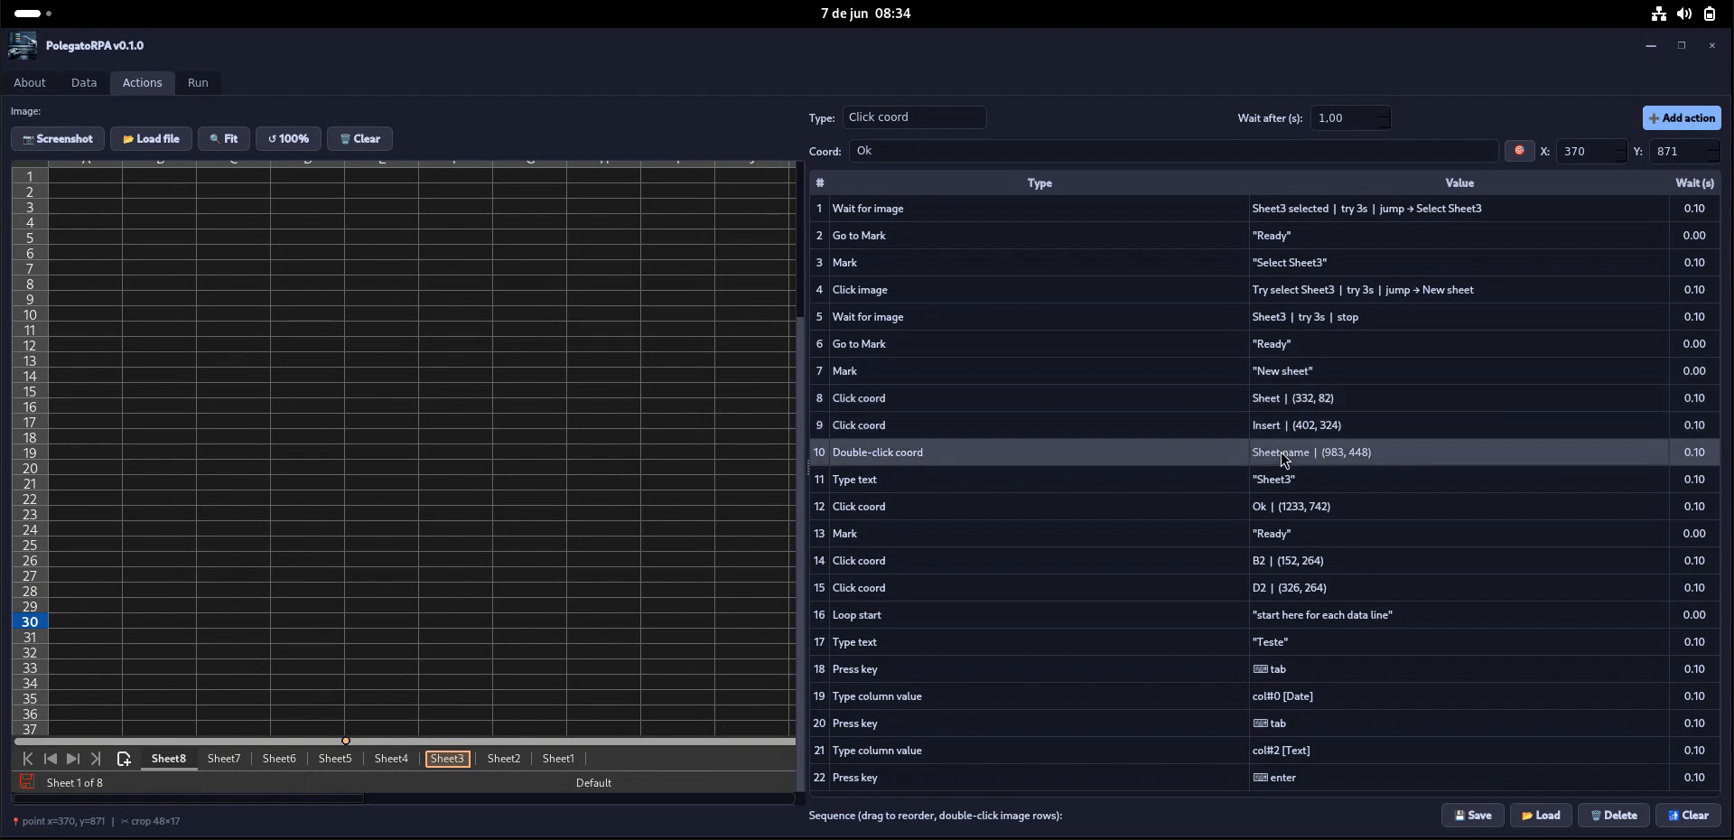
{"action": "left_click", "coordinate": [1284, 491]}
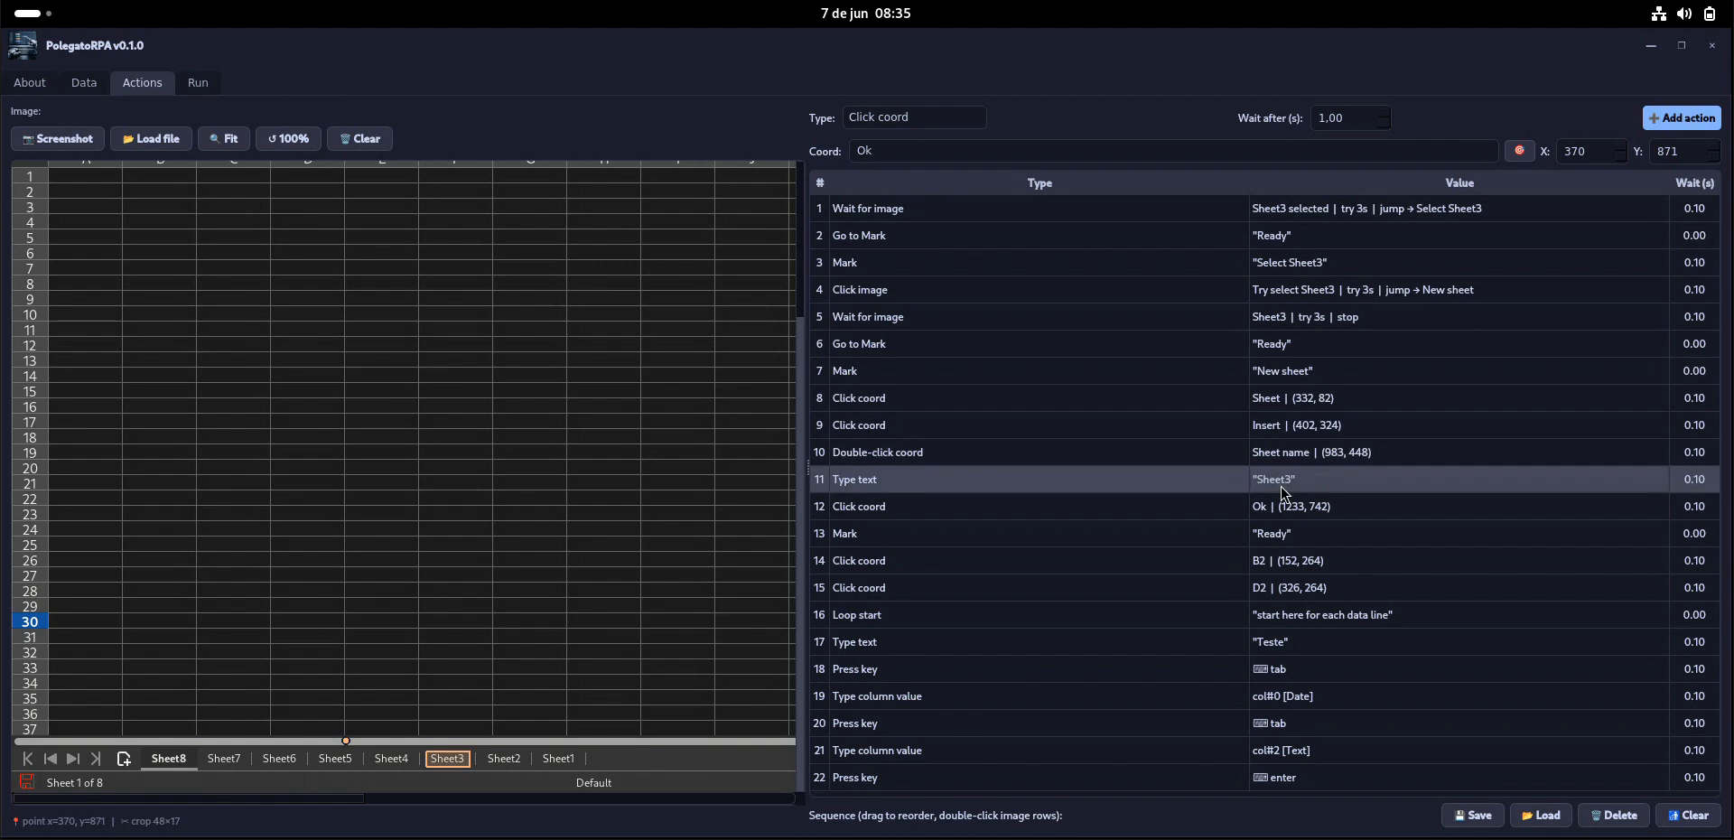
{"action": "left_click", "coordinate": [1288, 517]}
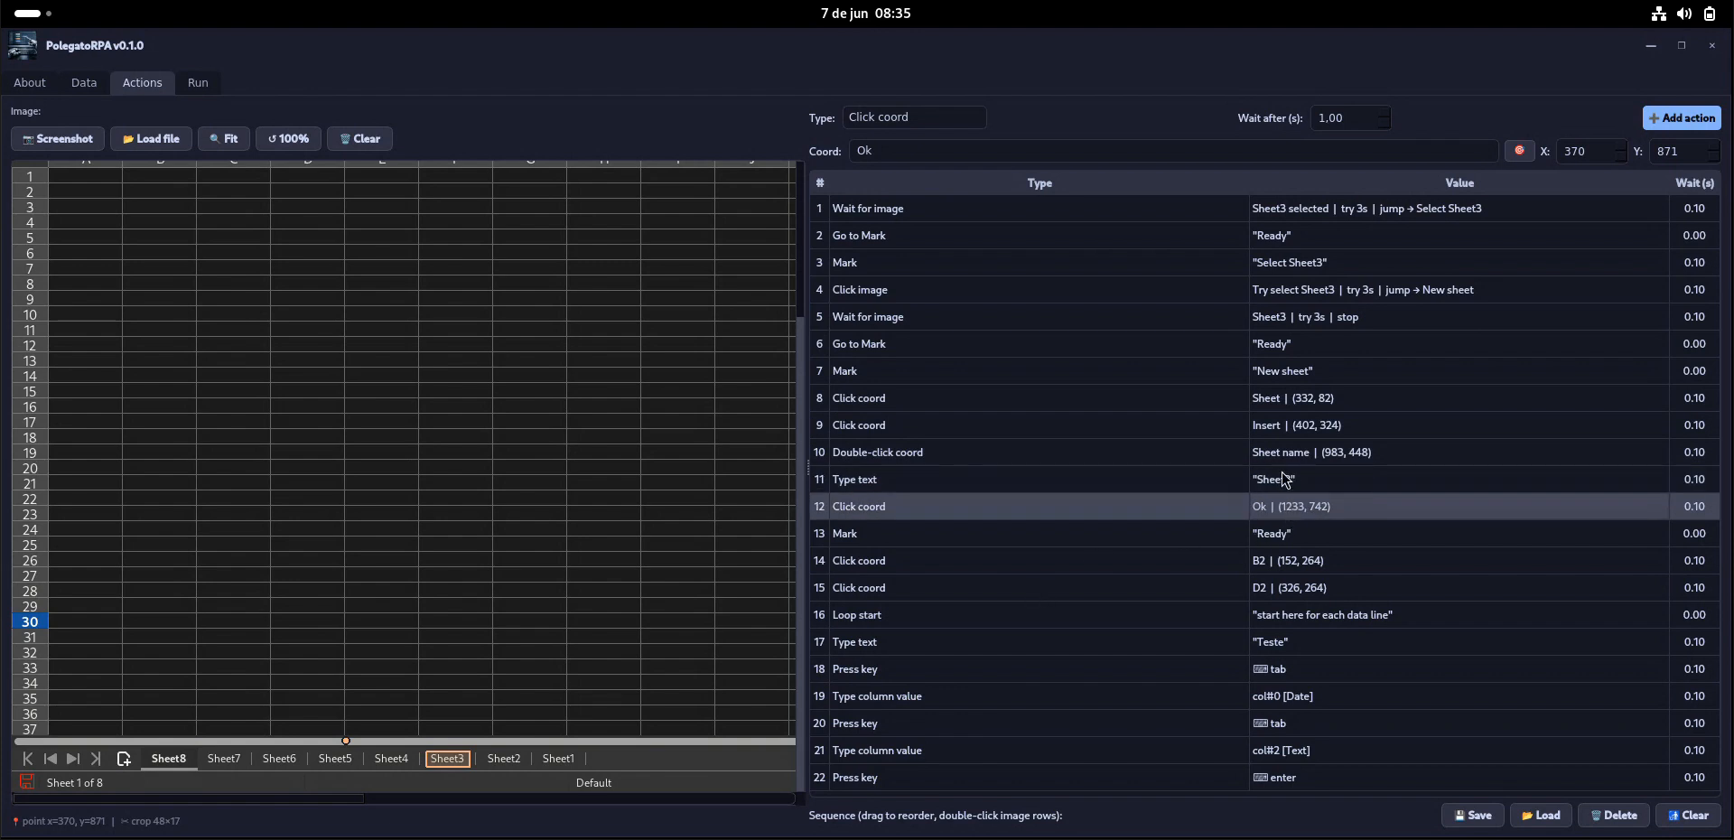
{"action": "left_click", "coordinate": [1277, 488]}
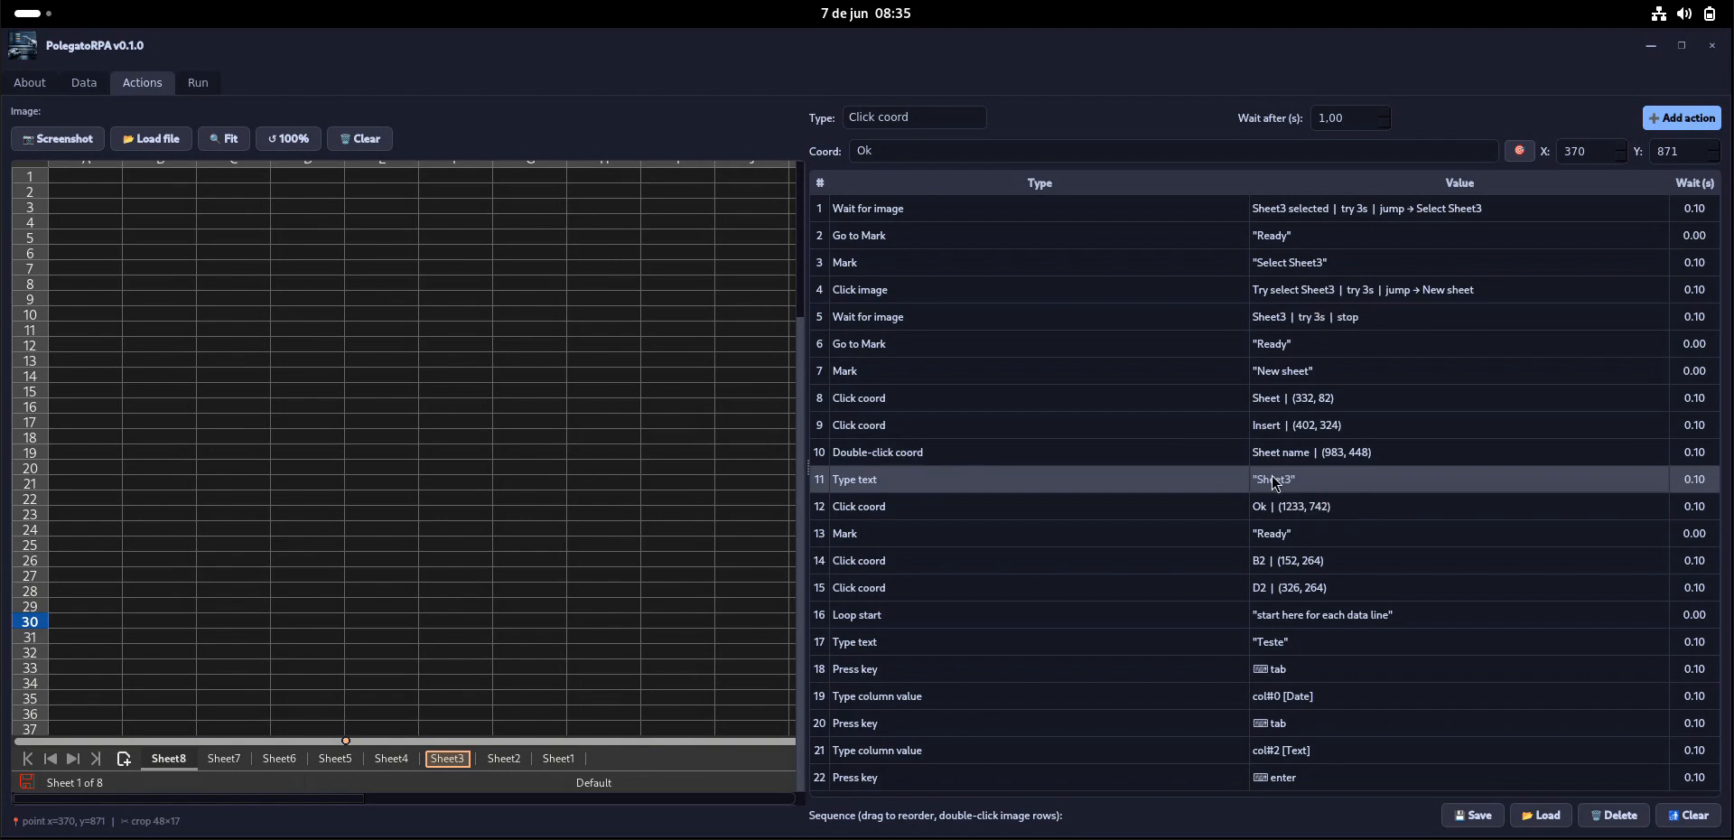
{"action": "left_click", "coordinate": [1270, 542]}
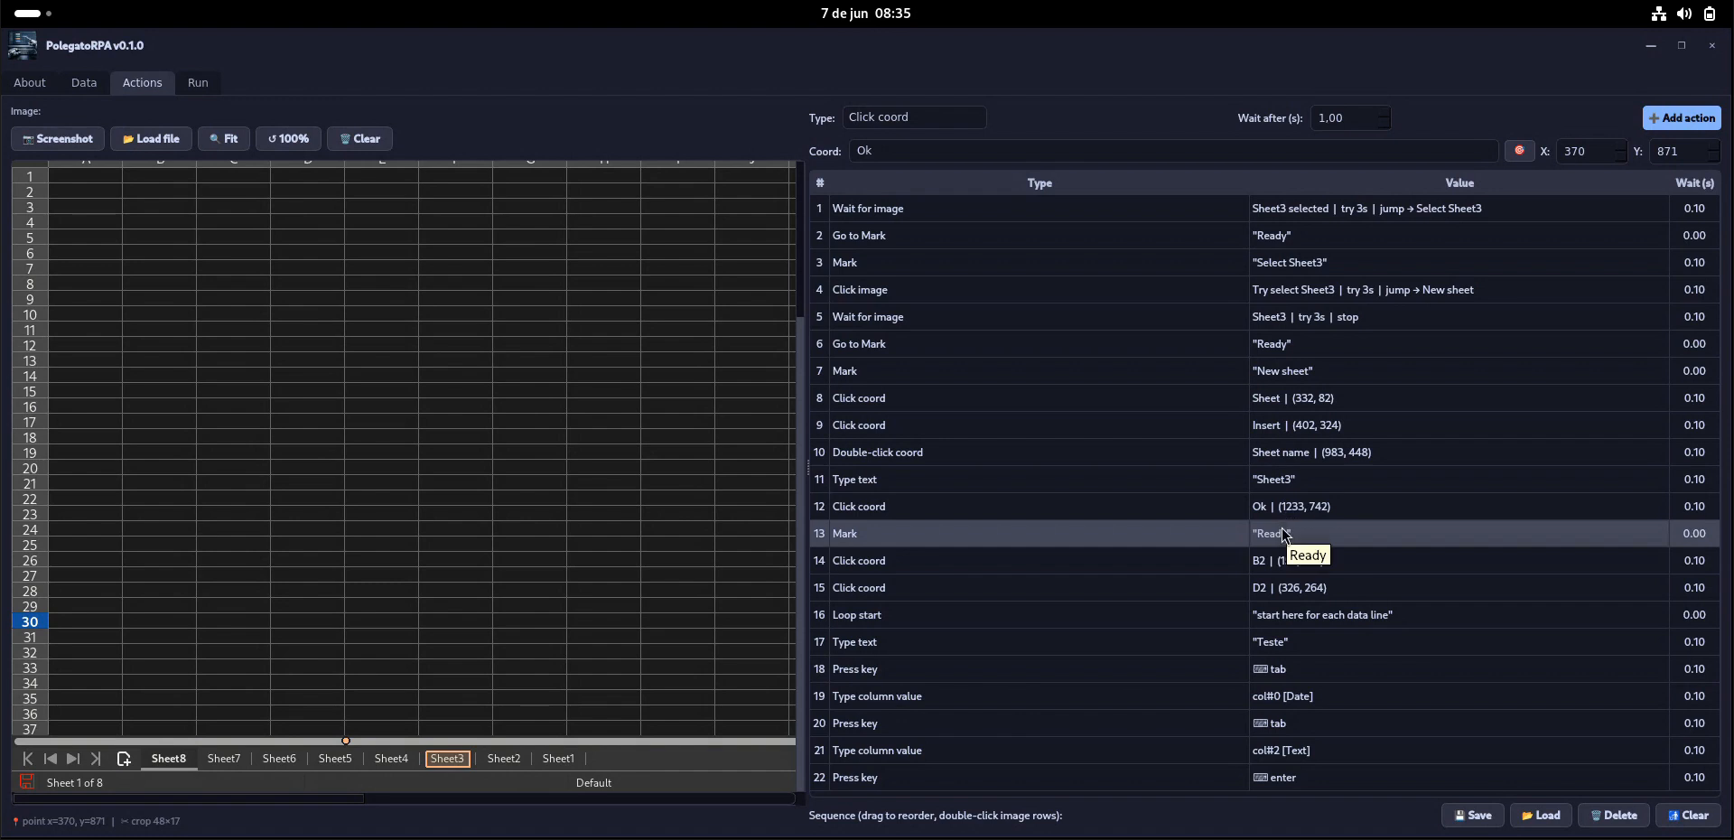
{"action": "left_click", "coordinate": [1268, 561]}
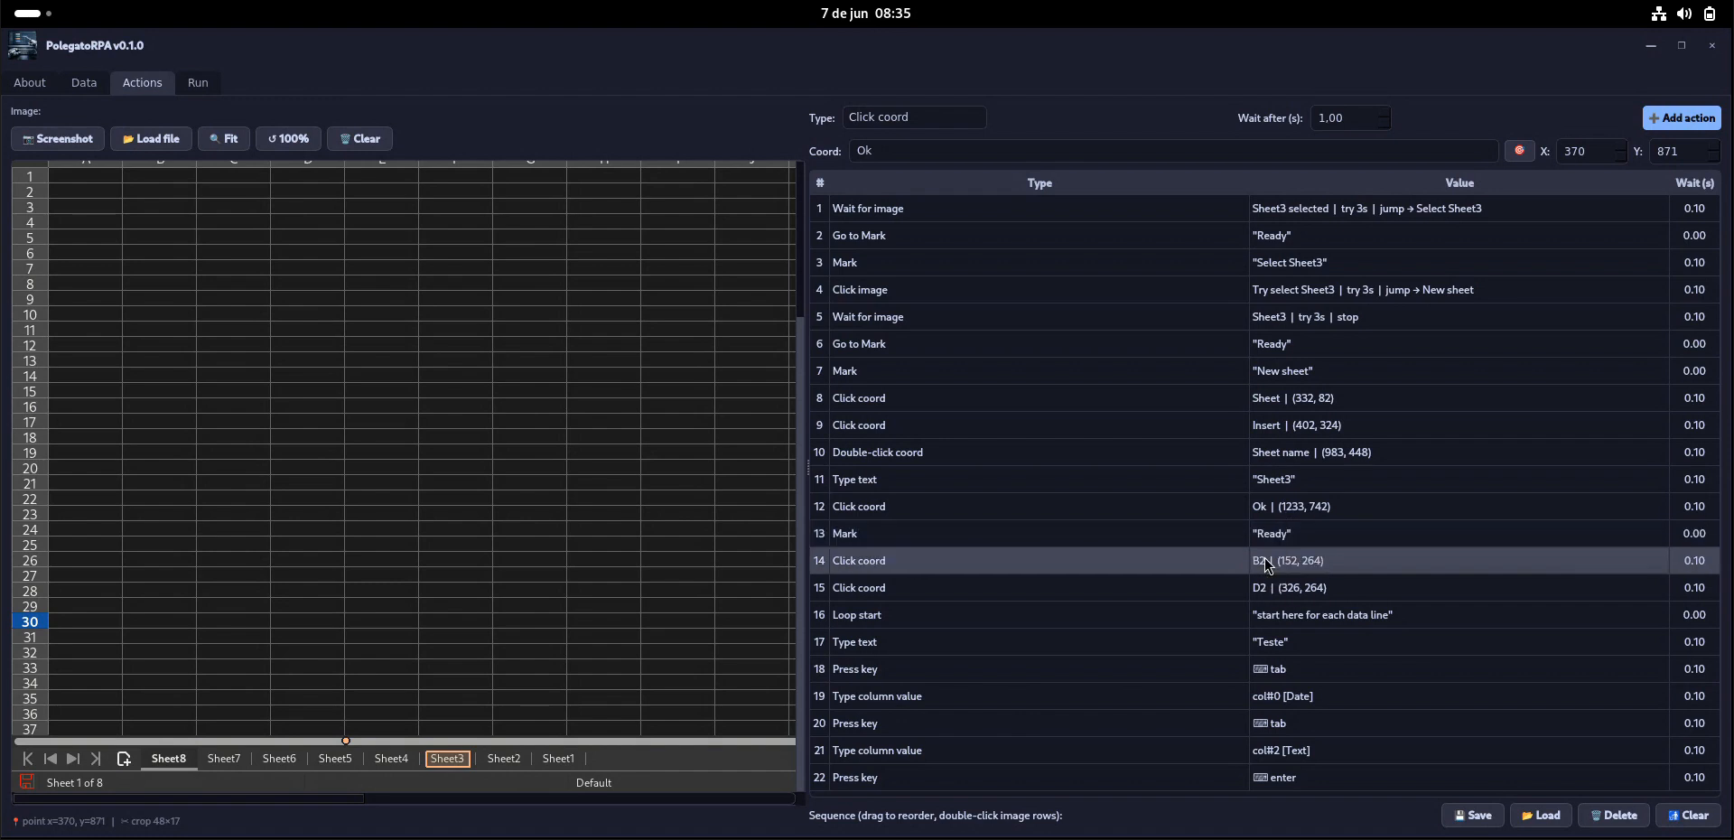
{"action": "left_click", "coordinate": [1297, 592]}
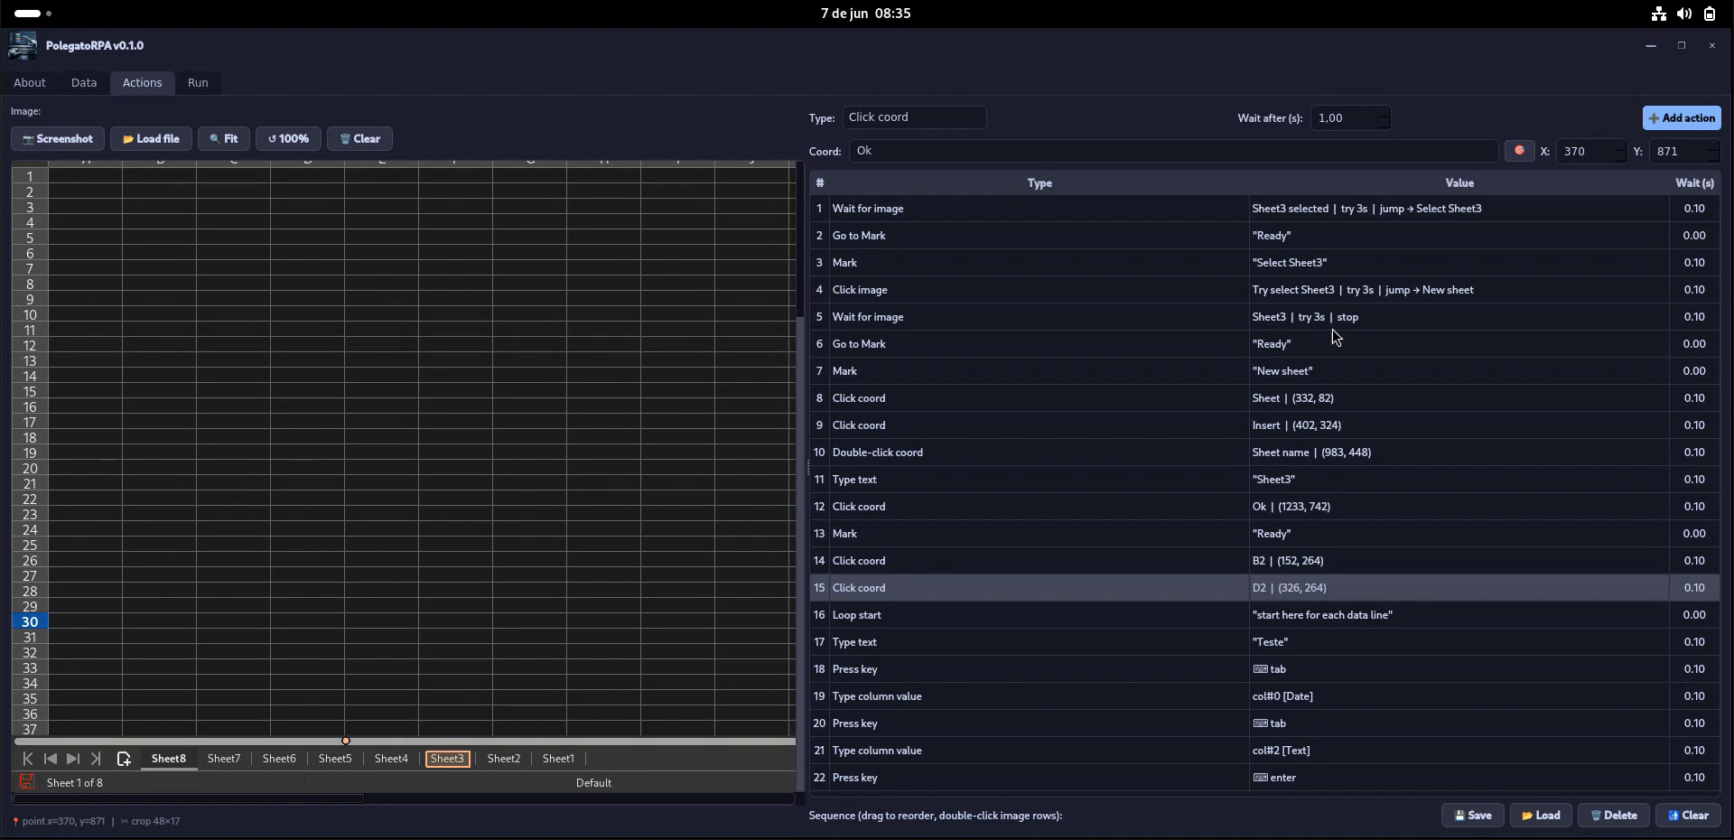
Examine the branch that selects Sheet3, including its wait image, and follow its jump to the "Ready" mark up to the loop start
{"action": "left_click", "coordinate": [1360, 297]}
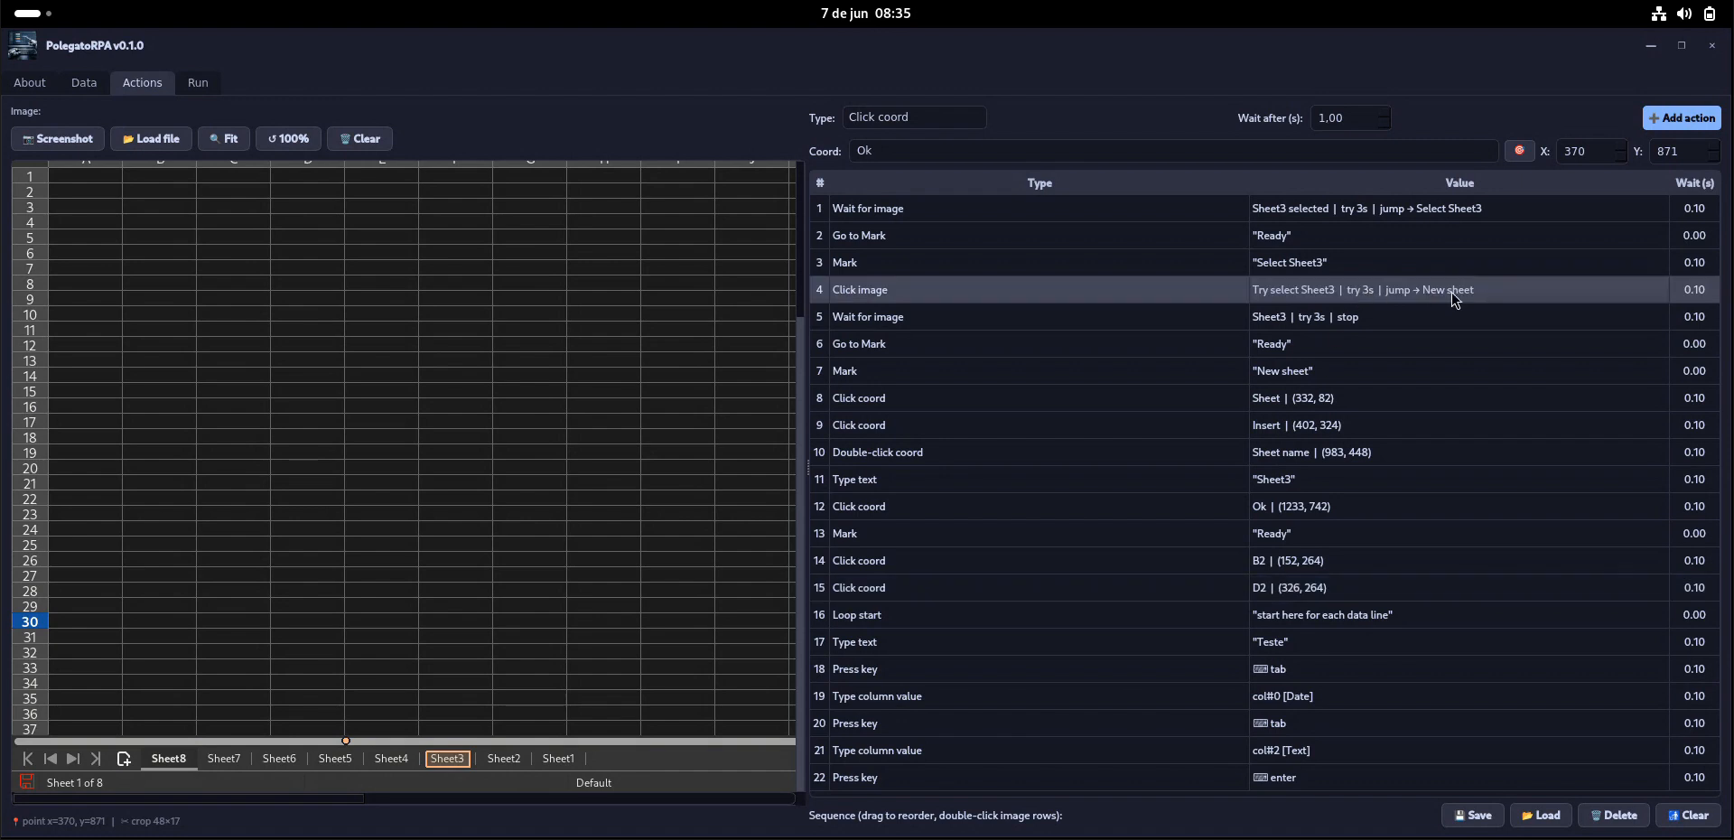
{"action": "left_click", "coordinate": [1309, 322]}
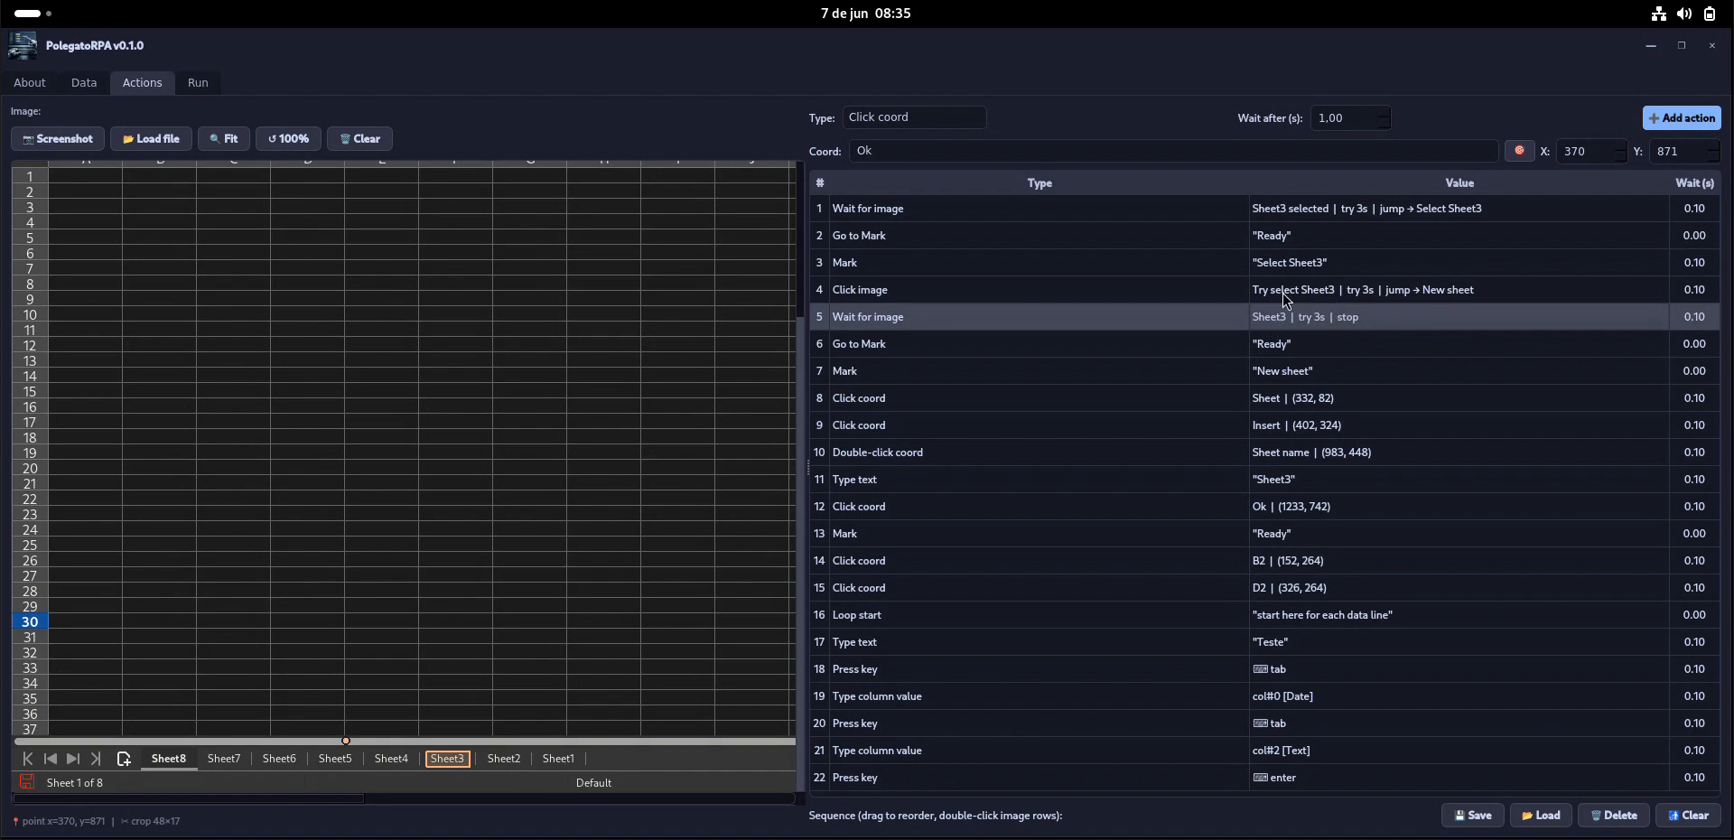
{"action": "left_click", "coordinate": [1284, 295]}
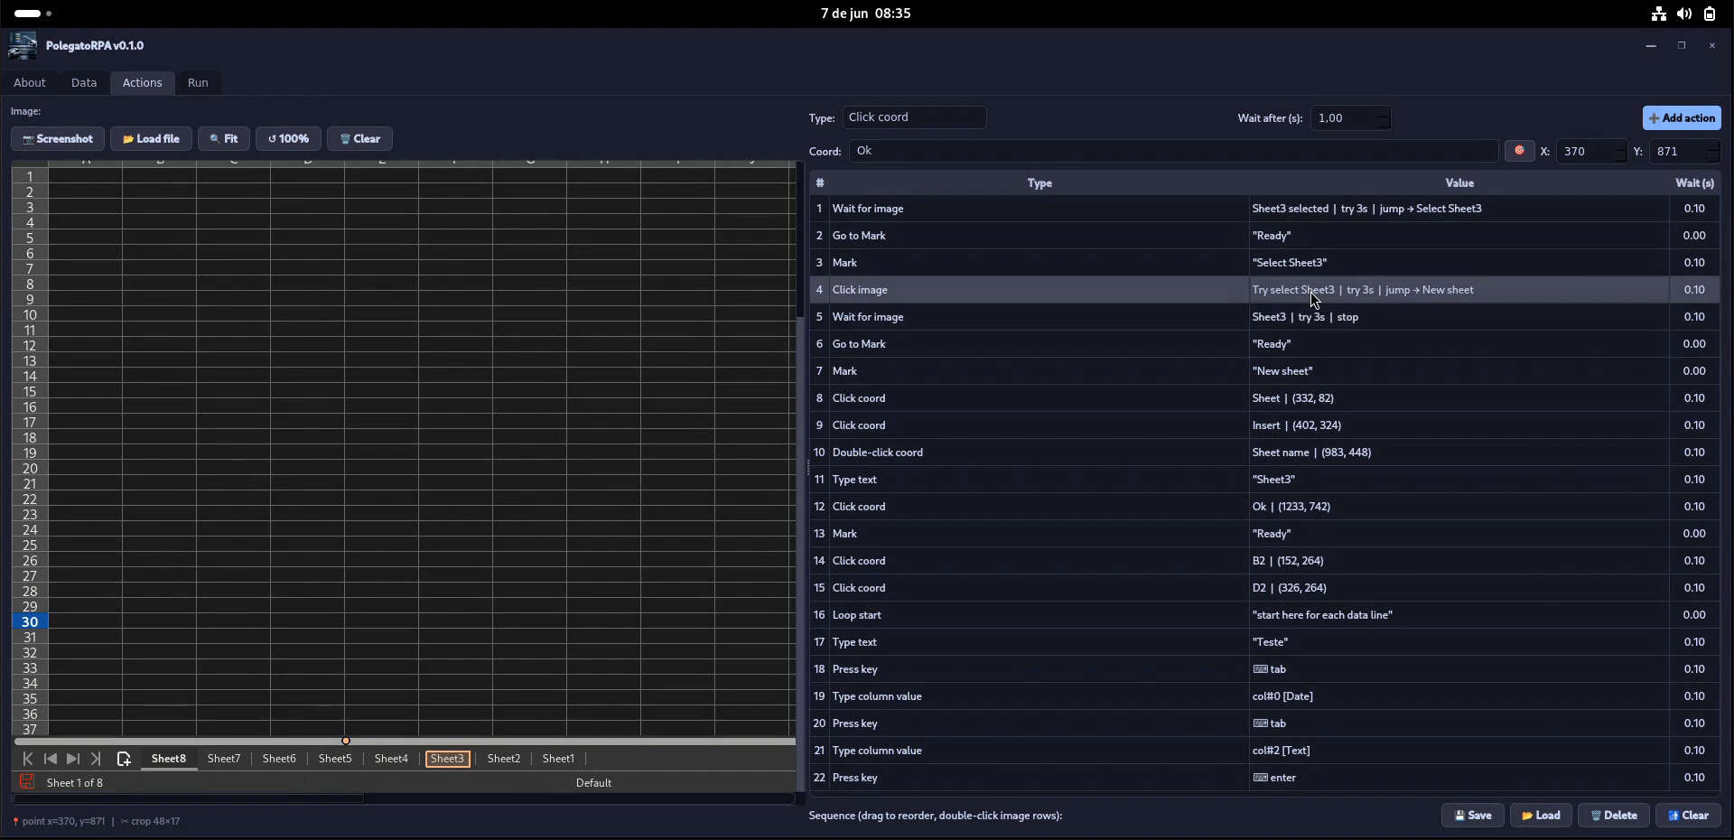
{"action": "left_click", "coordinate": [1278, 325]}
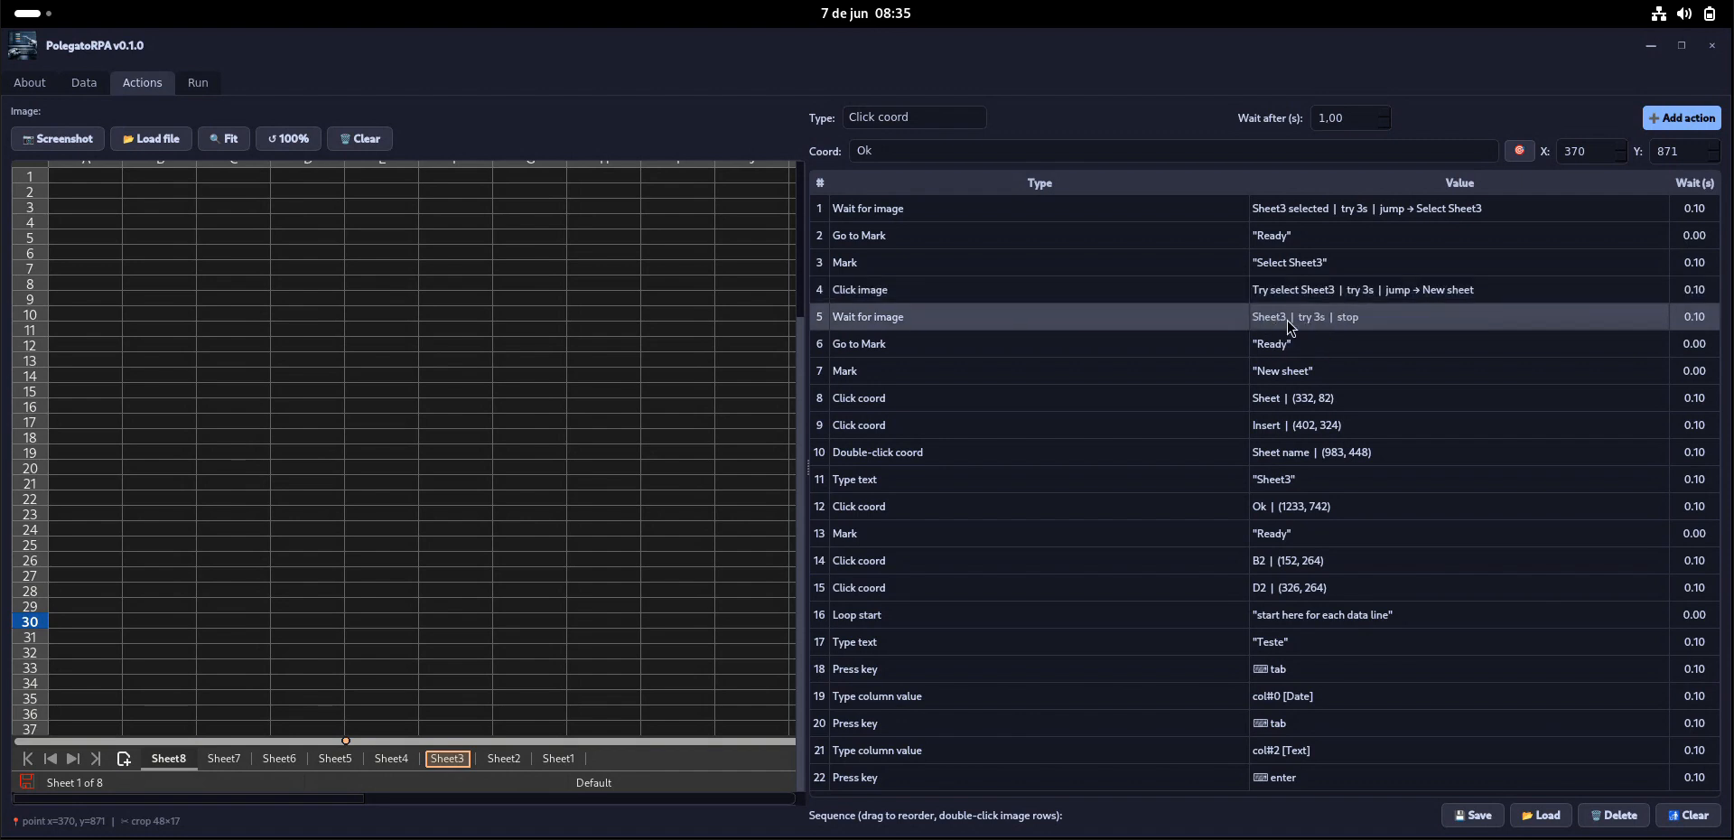
{"action": "double_click", "coordinate": [1289, 327]}
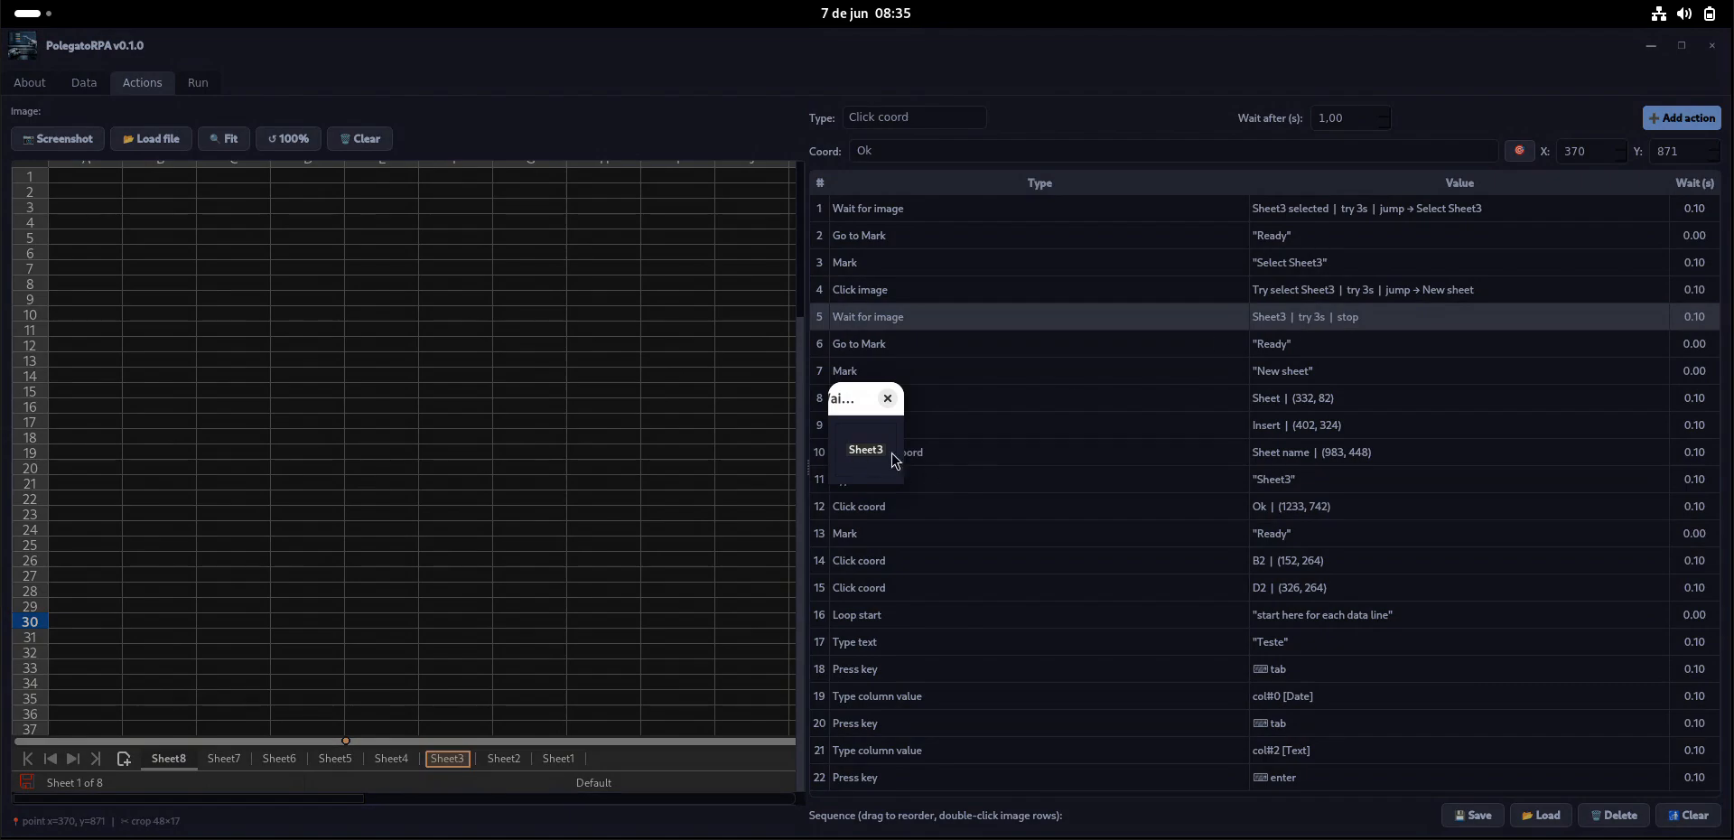
{"action": "left_click", "coordinate": [887, 399]}
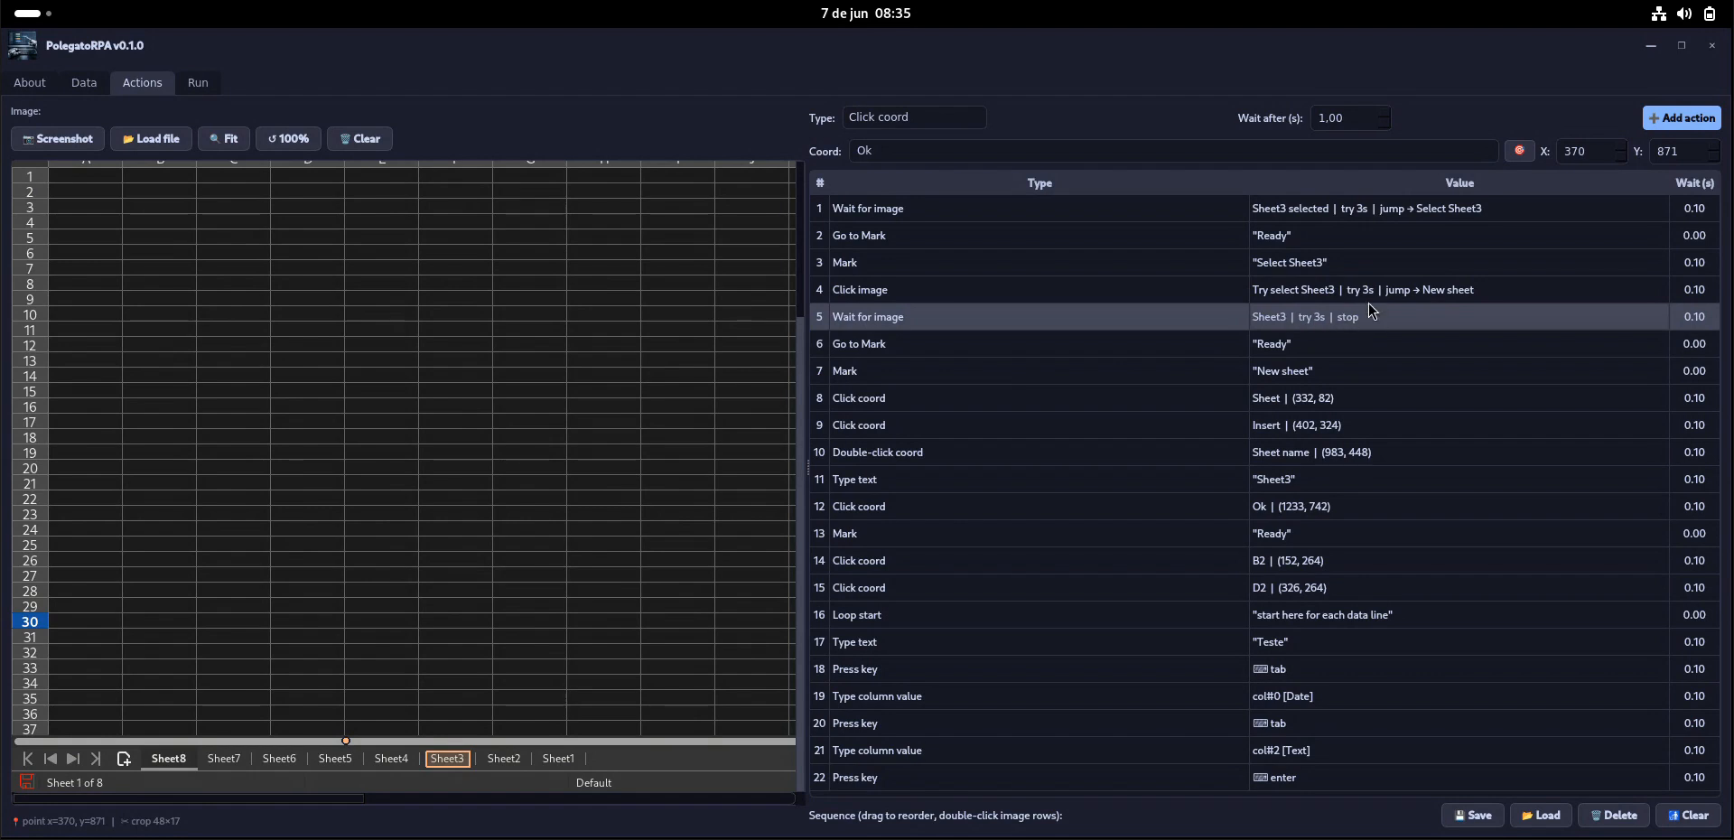
{"action": "left_click", "coordinate": [1293, 350]}
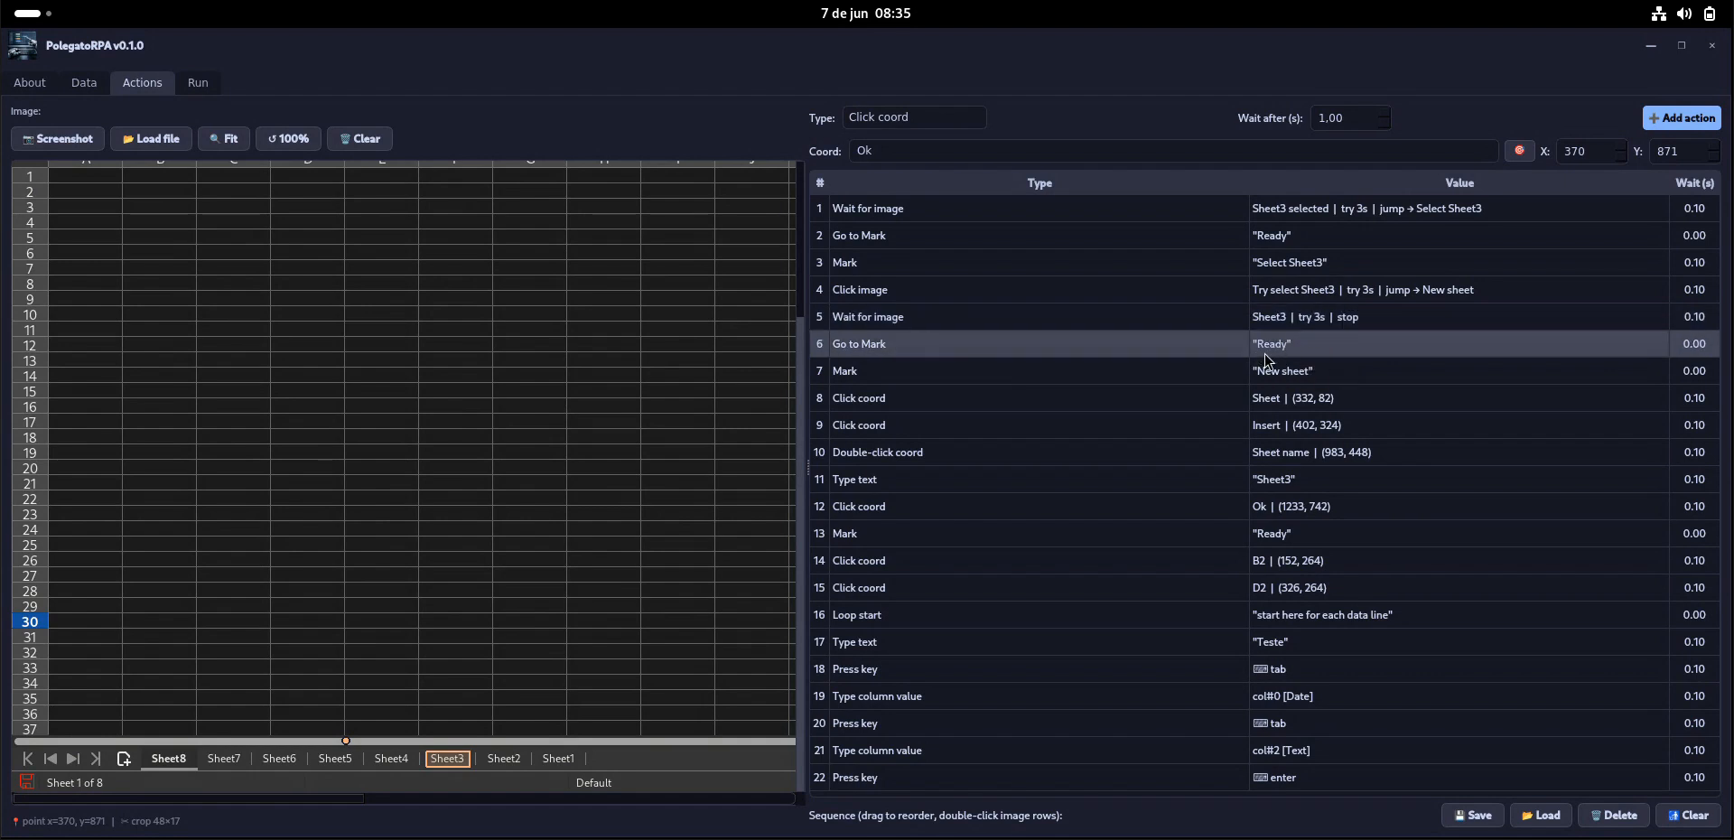
{"action": "left_click", "coordinate": [1267, 536]}
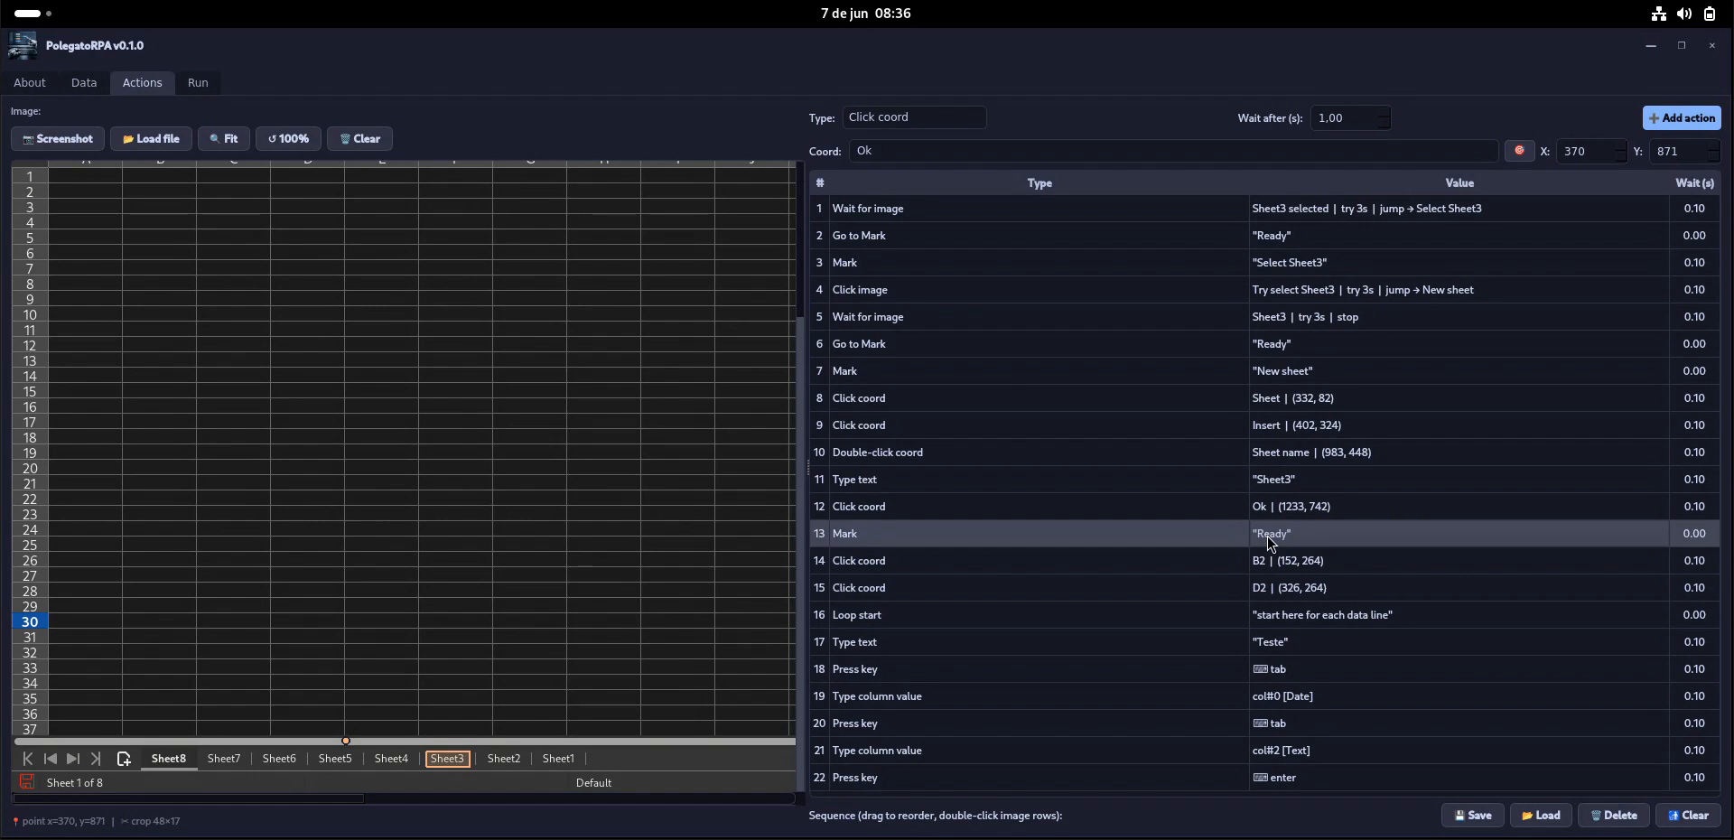
{"action": "left_click", "coordinate": [1276, 566]}
{"action": "left_click", "coordinate": [1278, 598]}
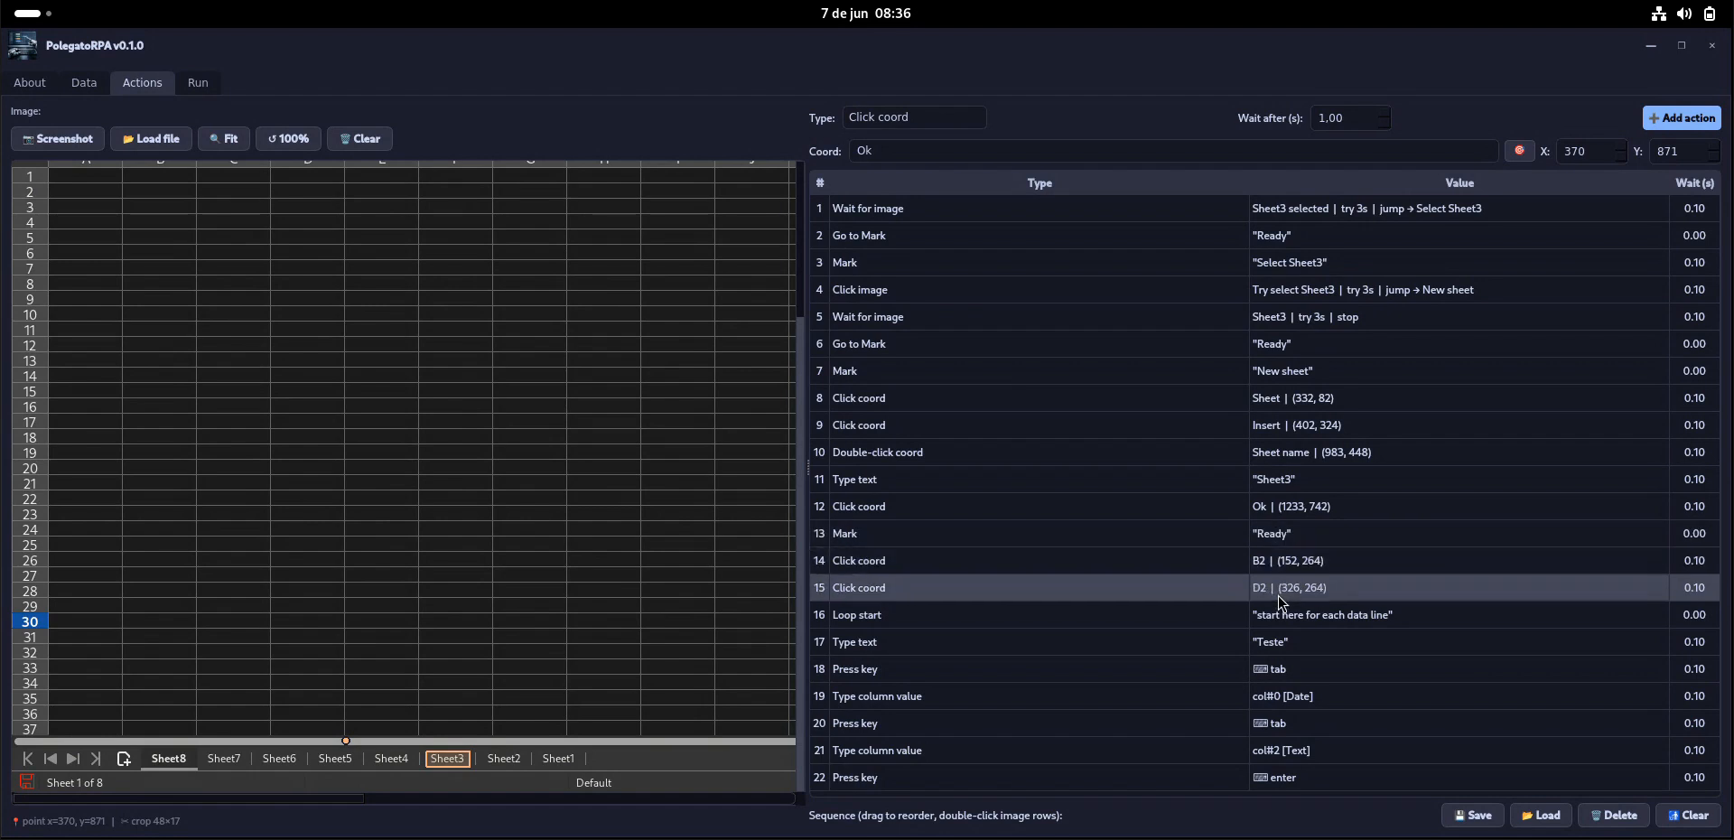
{"action": "left_click", "coordinate": [1279, 617]}
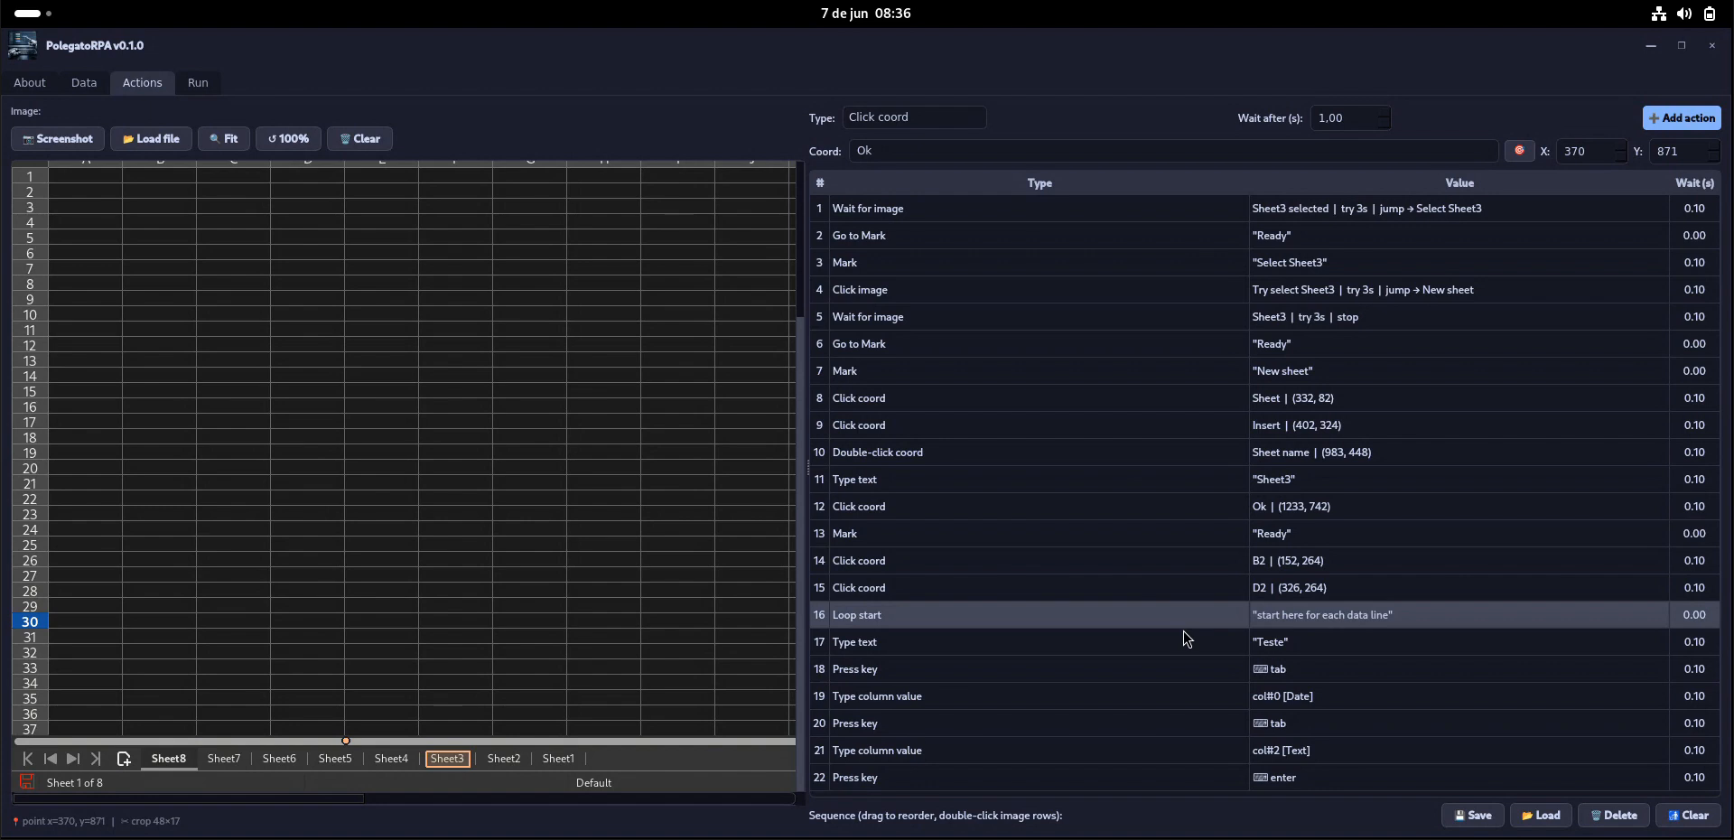
Run the loaded sequence with the 3-second start delay and stop it after several holiday rows are entered in Sheet3
{"action": "left_click", "coordinate": [199, 84]}
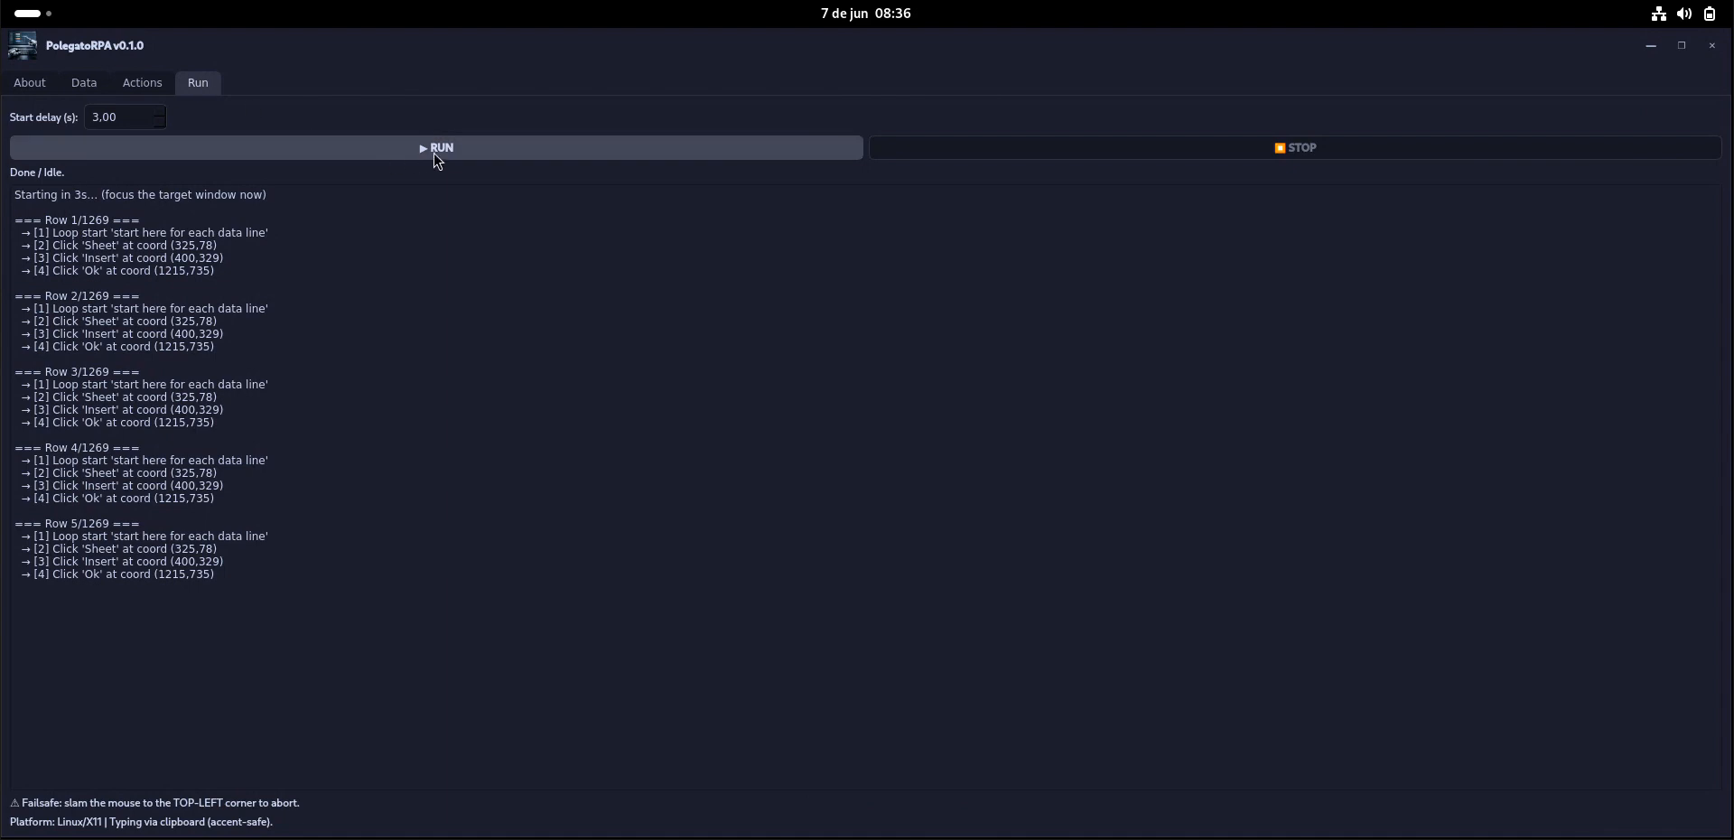
{"action": "left_click", "coordinate": [447, 148]}
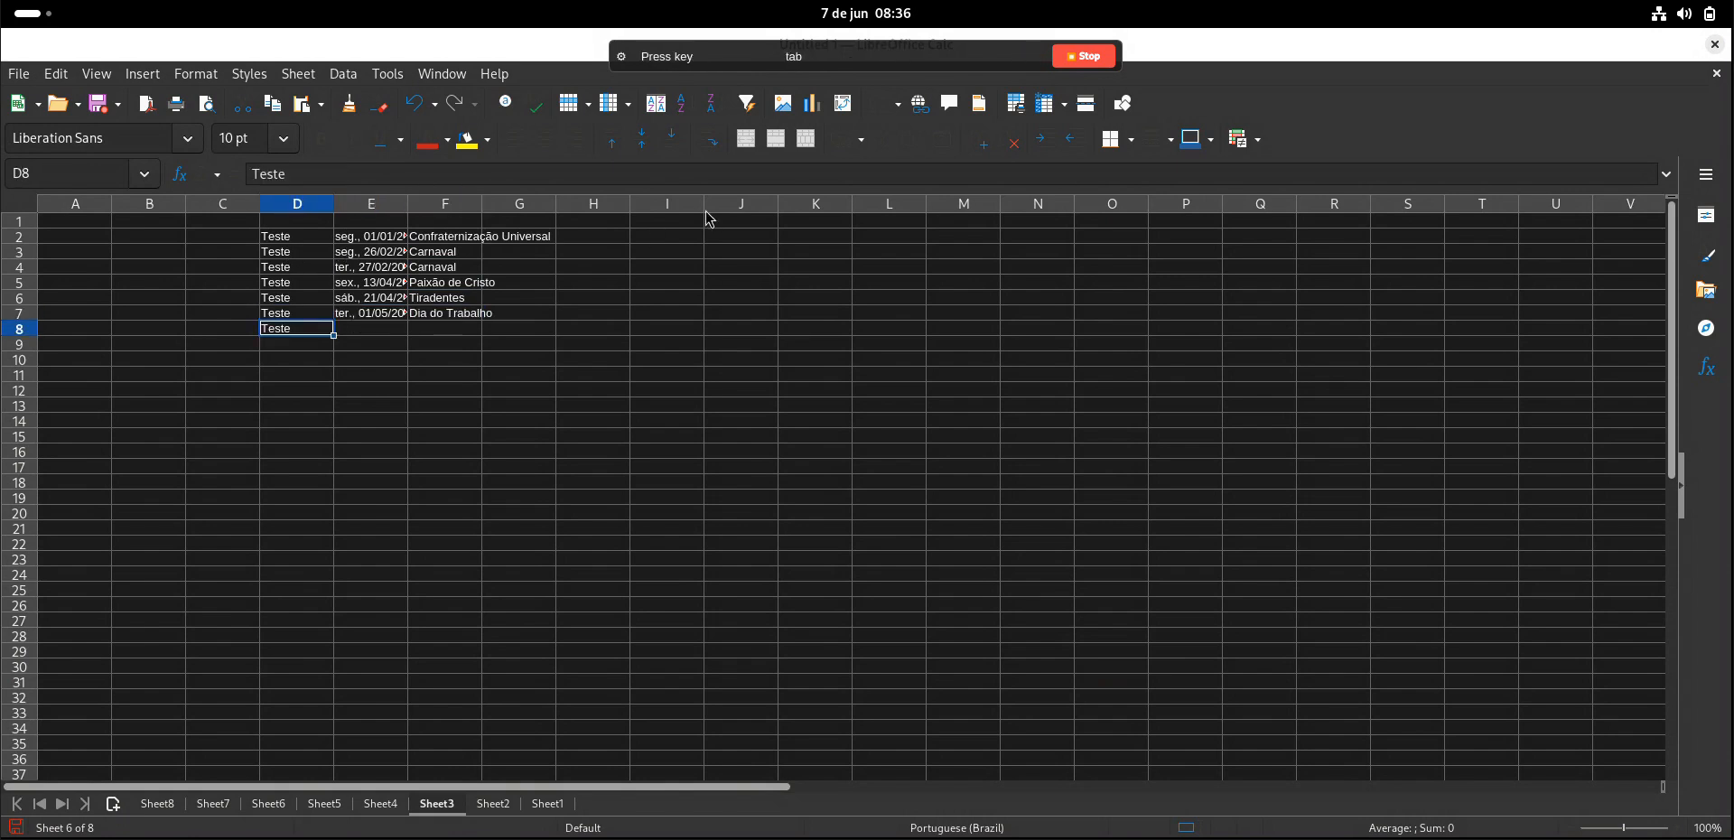
{"action": "left_click", "coordinate": [1070, 57]}
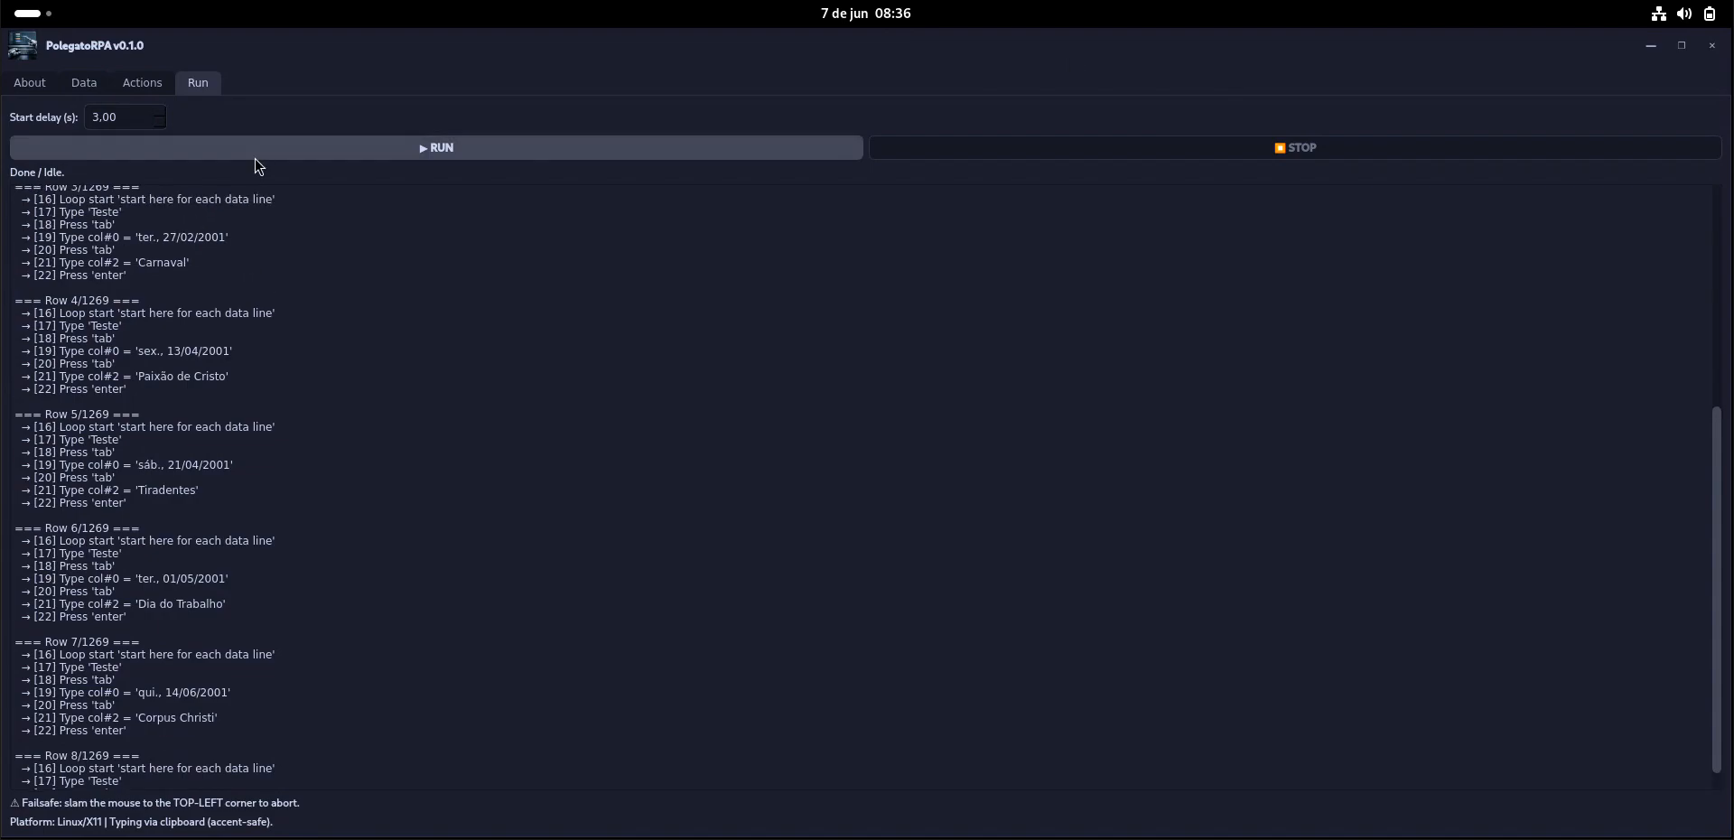
Review the looped actions that enter "Teste", column 0 as date and column 2 as text, and check those columns in the holiday data
{"action": "left_click", "coordinate": [142, 86]}
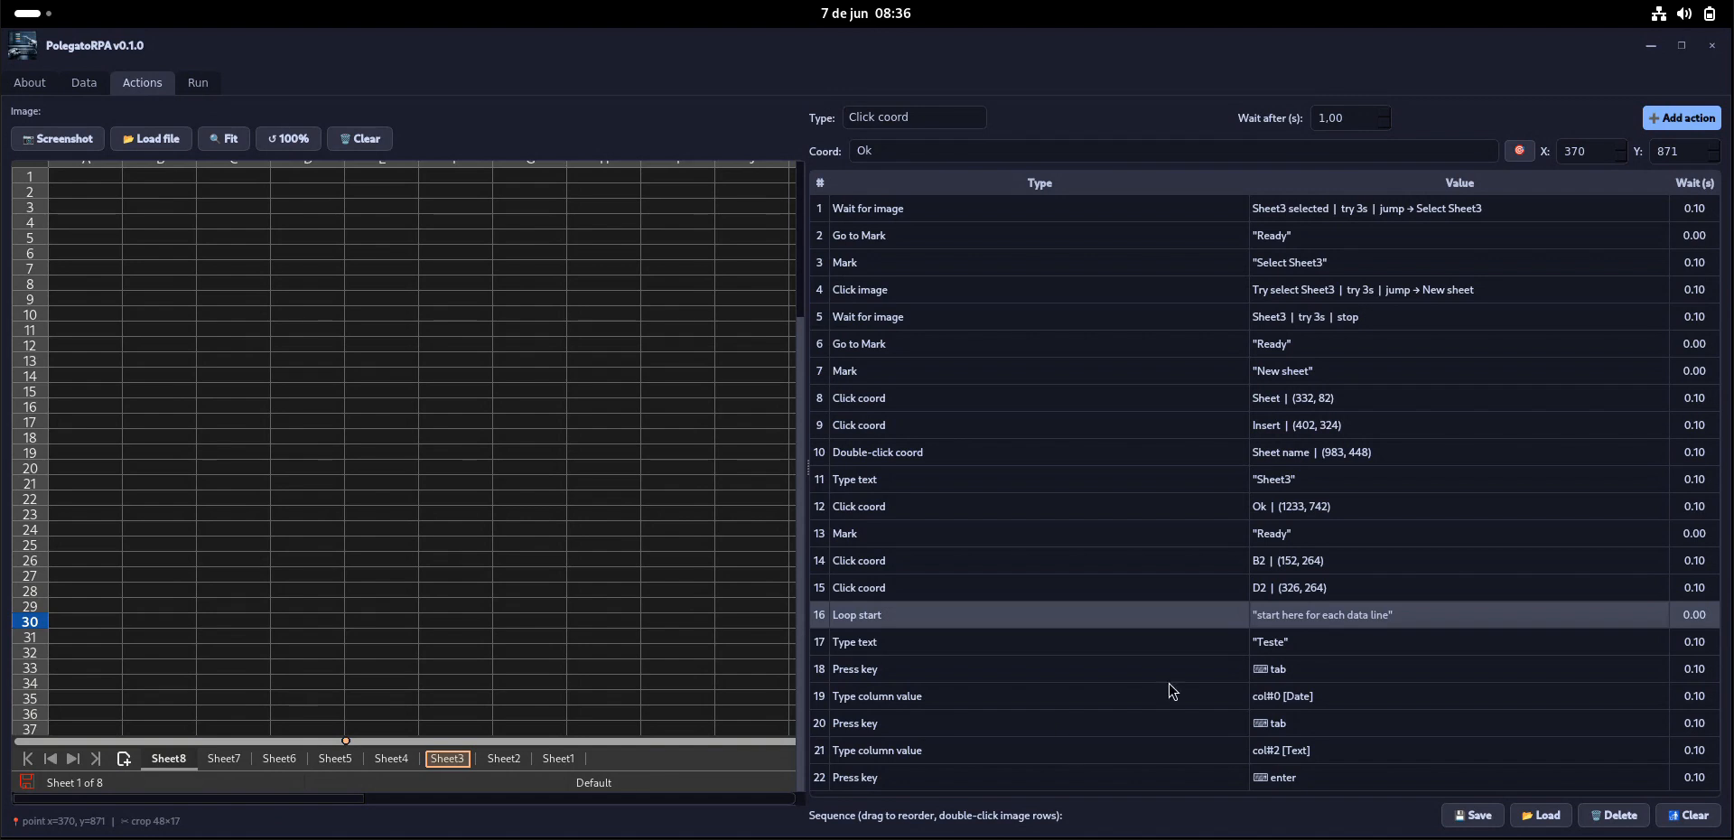
{"action": "left_click", "coordinate": [1288, 645]}
{"action": "left_click", "coordinate": [1293, 704]}
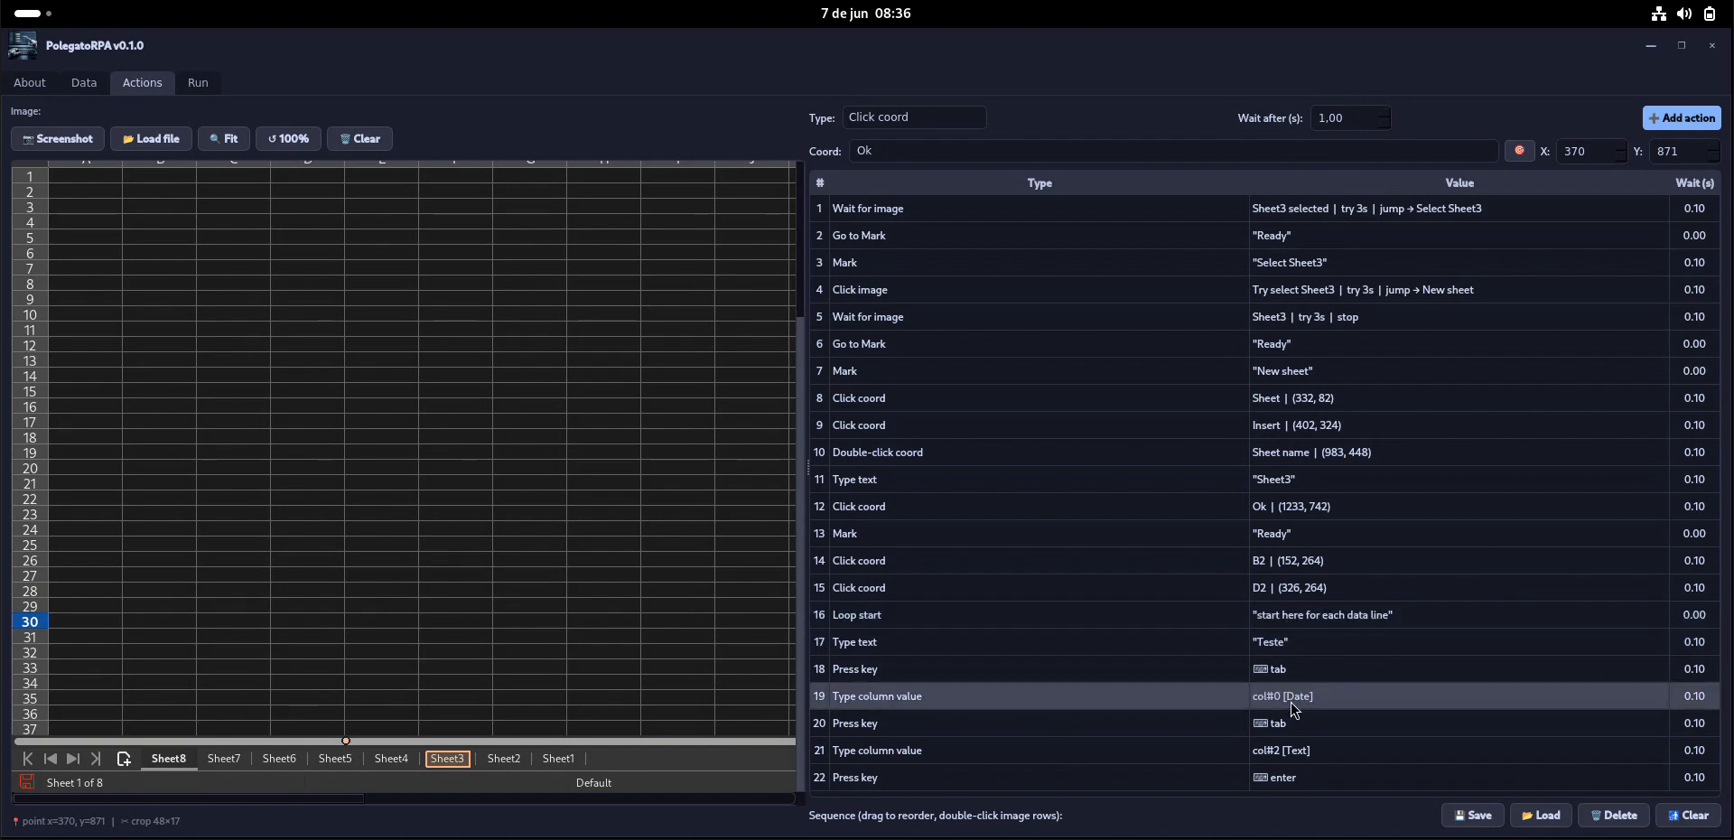
{"action": "left_click", "coordinate": [1286, 758]}
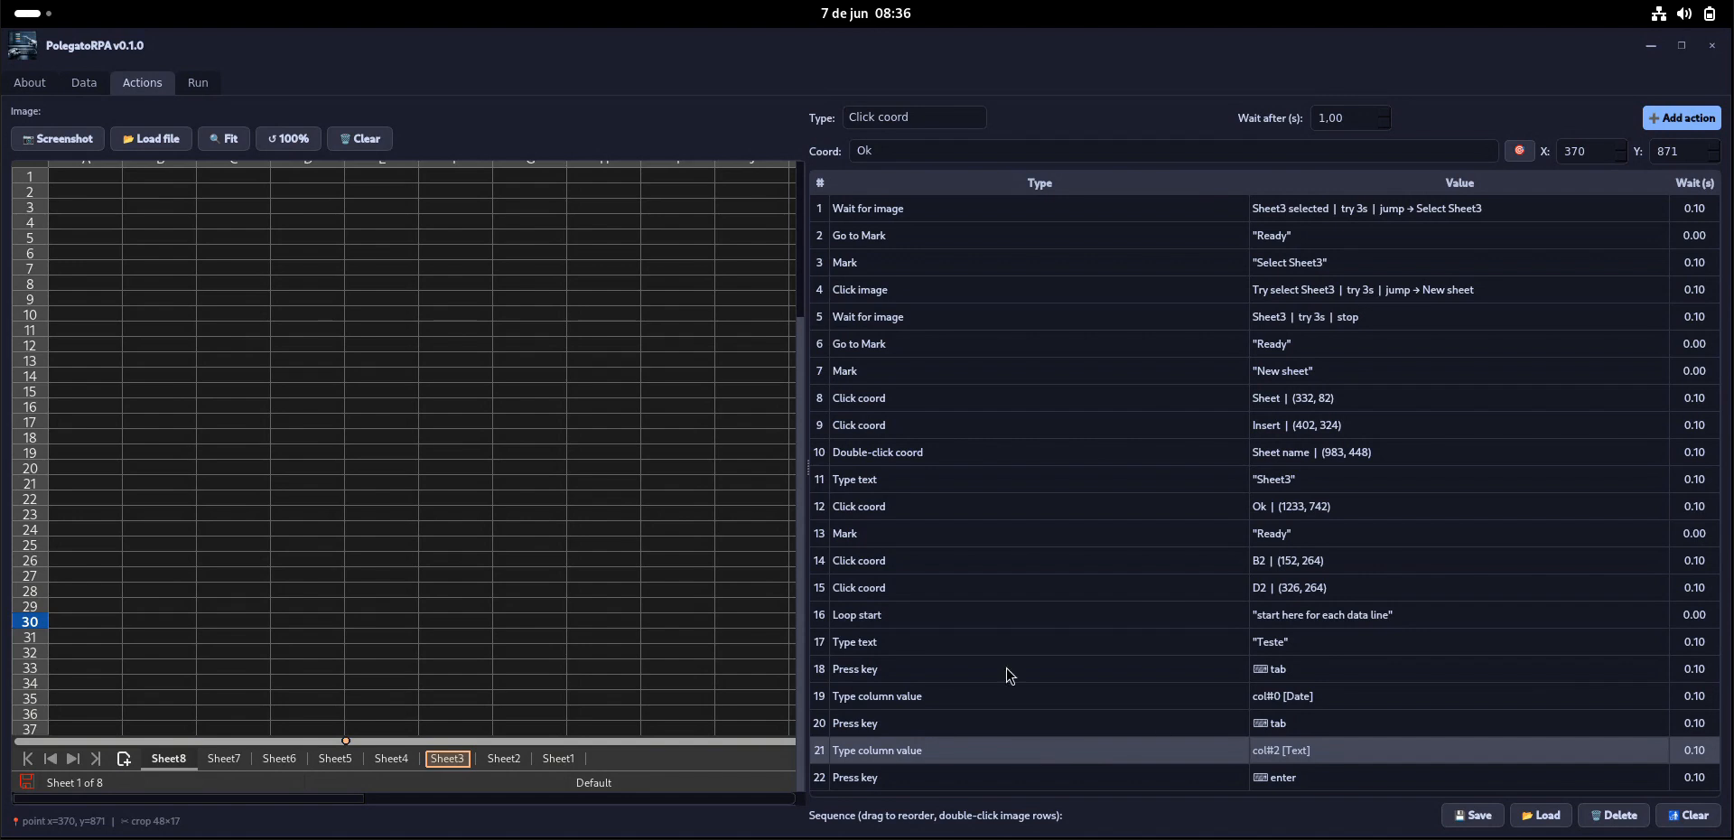
{"action": "left_click", "coordinate": [78, 83]}
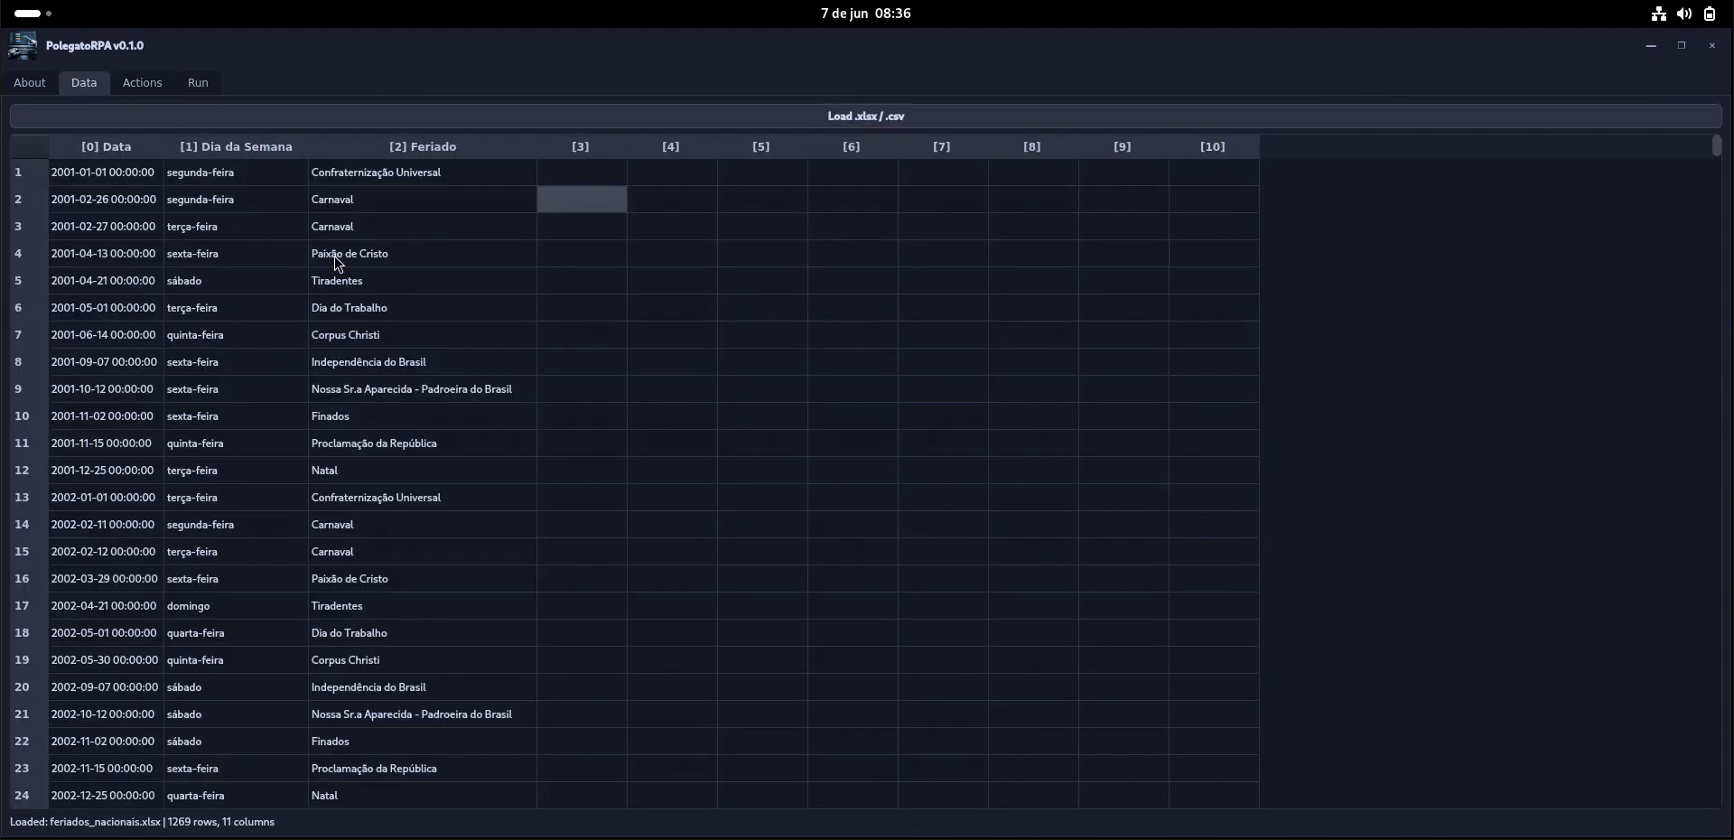
{"action": "left_click", "coordinate": [147, 86]}
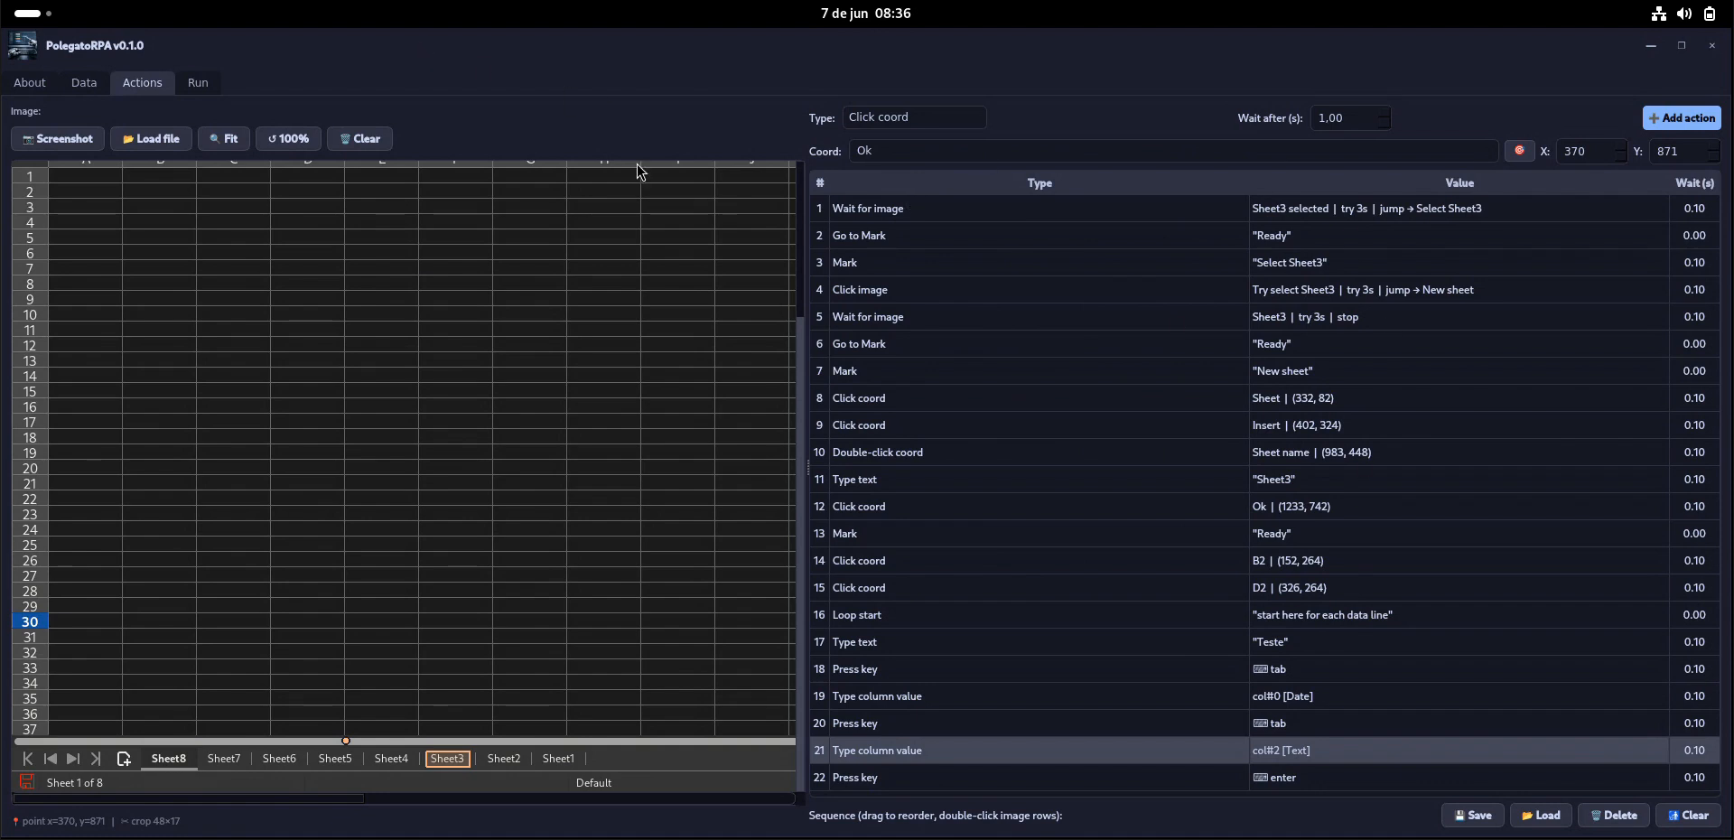
Prepare a Type column value action for column 0 using the Date format with the mask "ddd, dd/MM/yyyy"
{"action": "key", "text": "alt+Tab"}
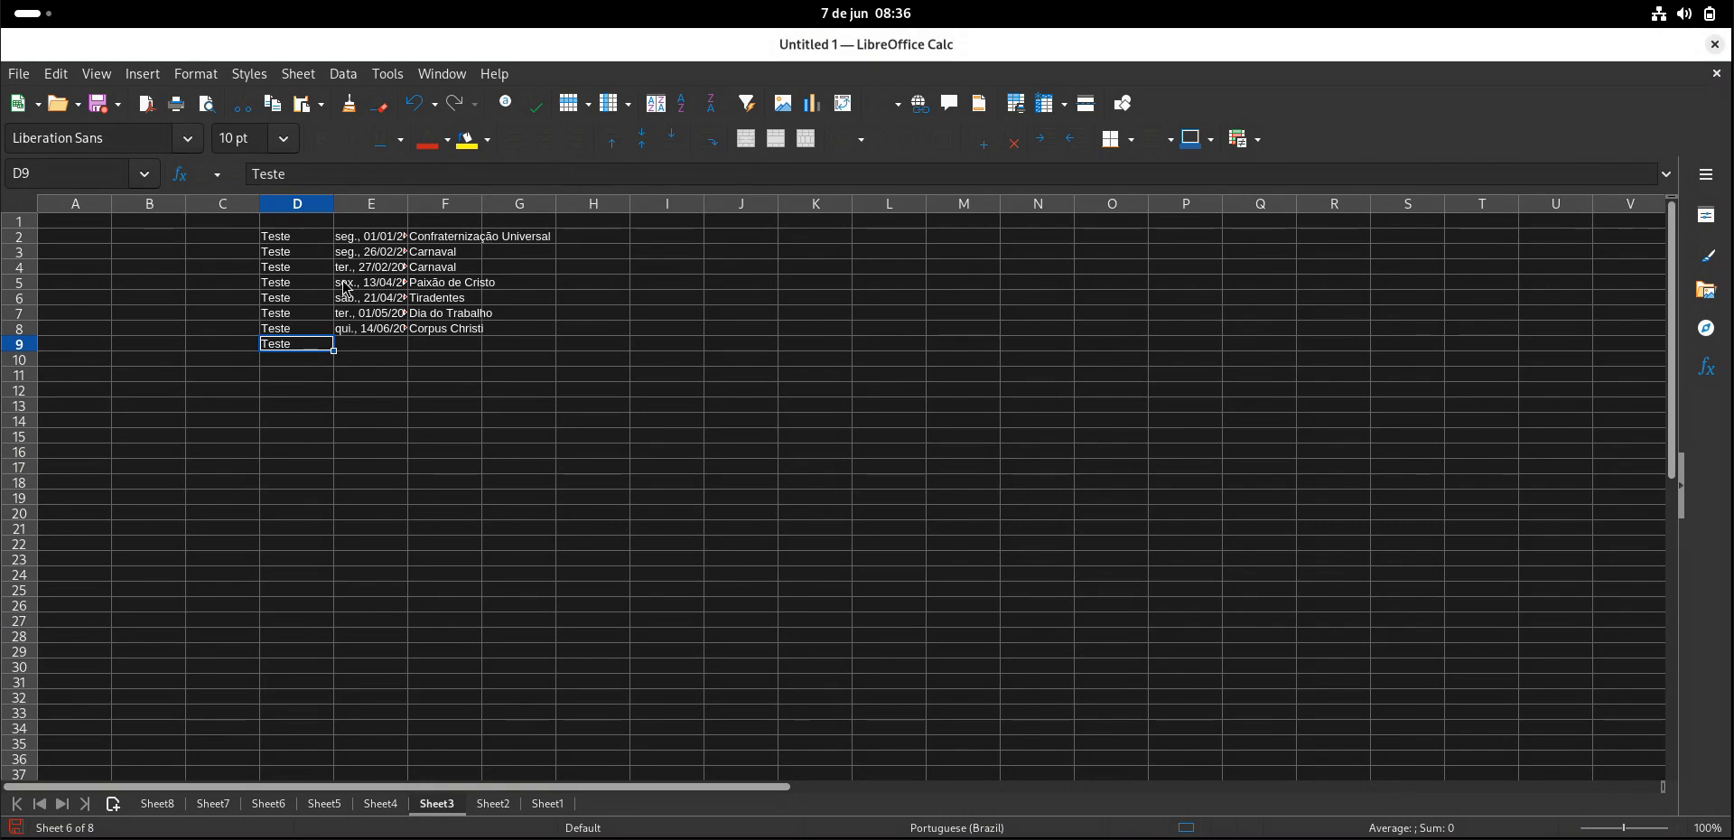
{"action": "key", "text": "alt+Tab"}
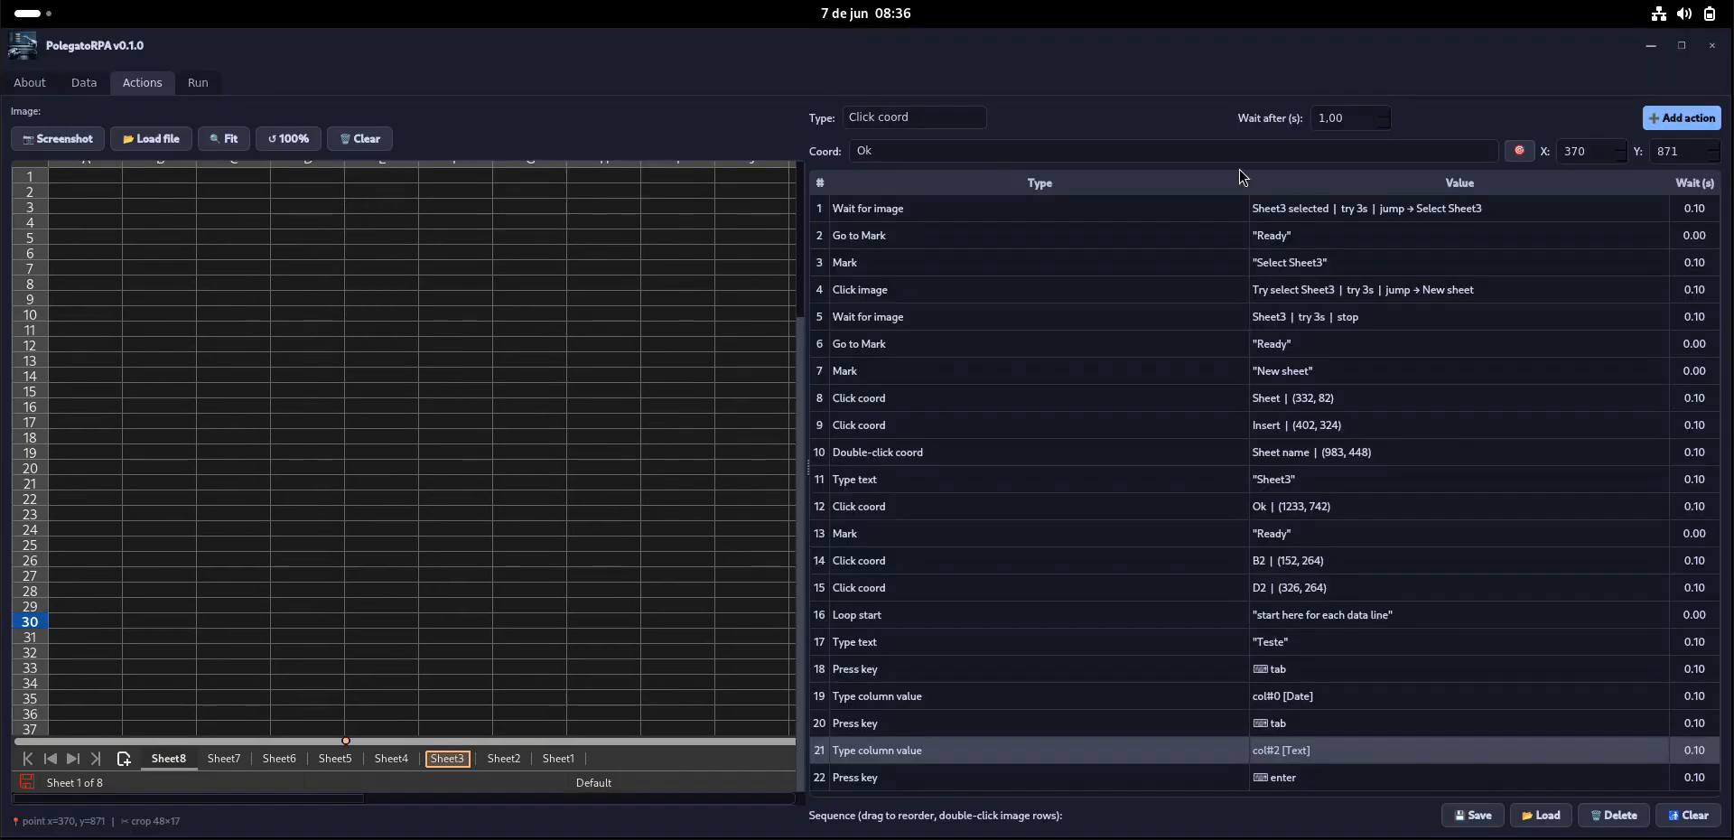
{"action": "left_click", "coordinate": [933, 121]}
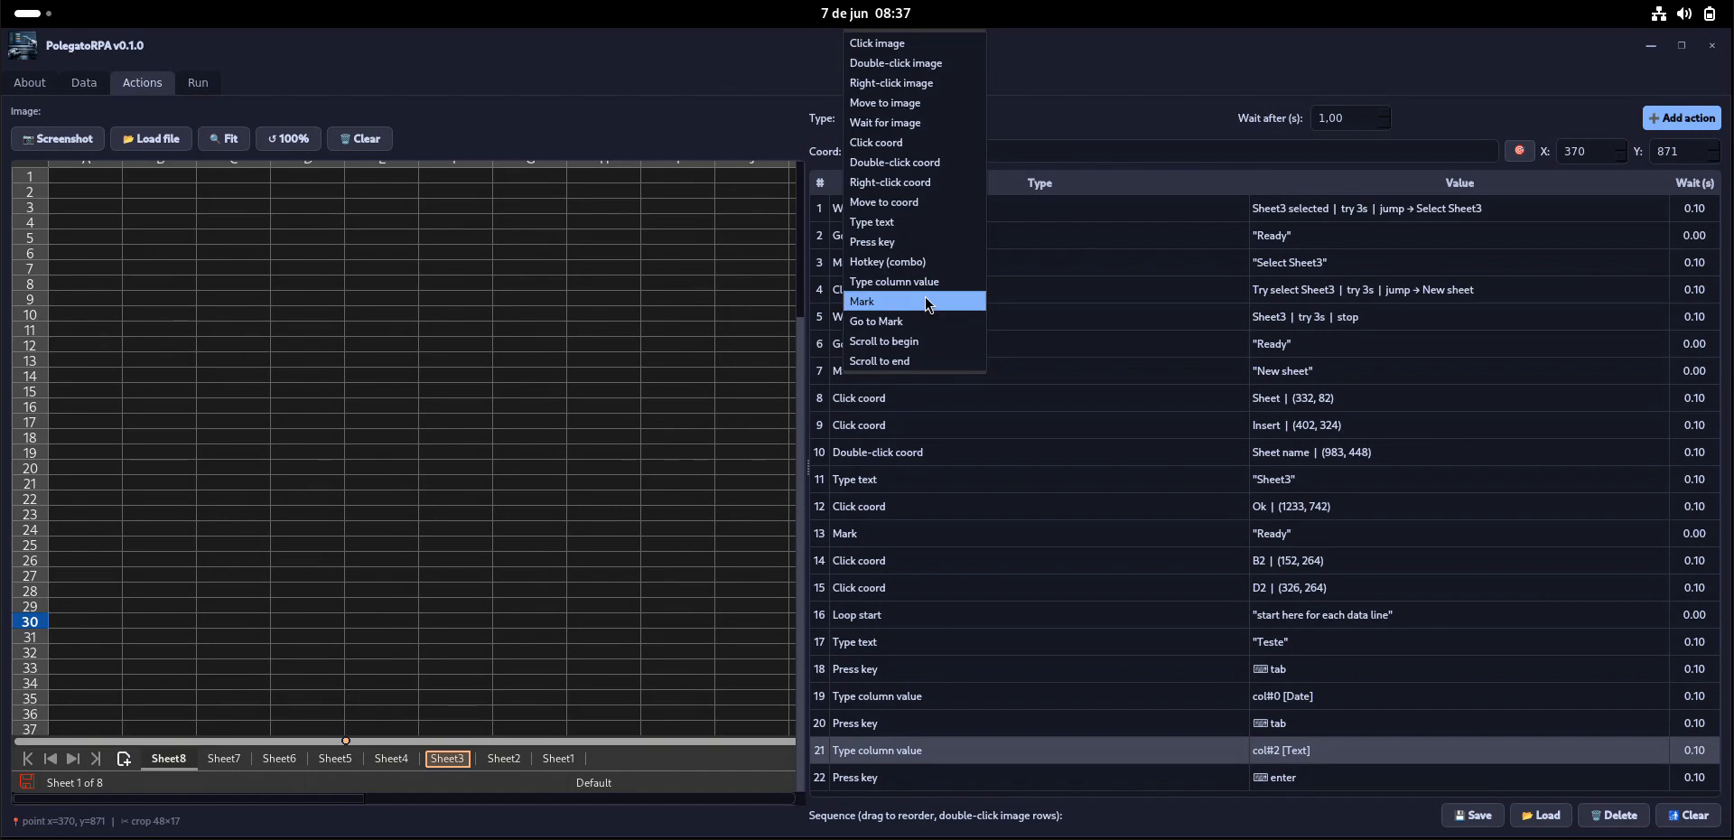
{"action": "left_click", "coordinate": [937, 281]}
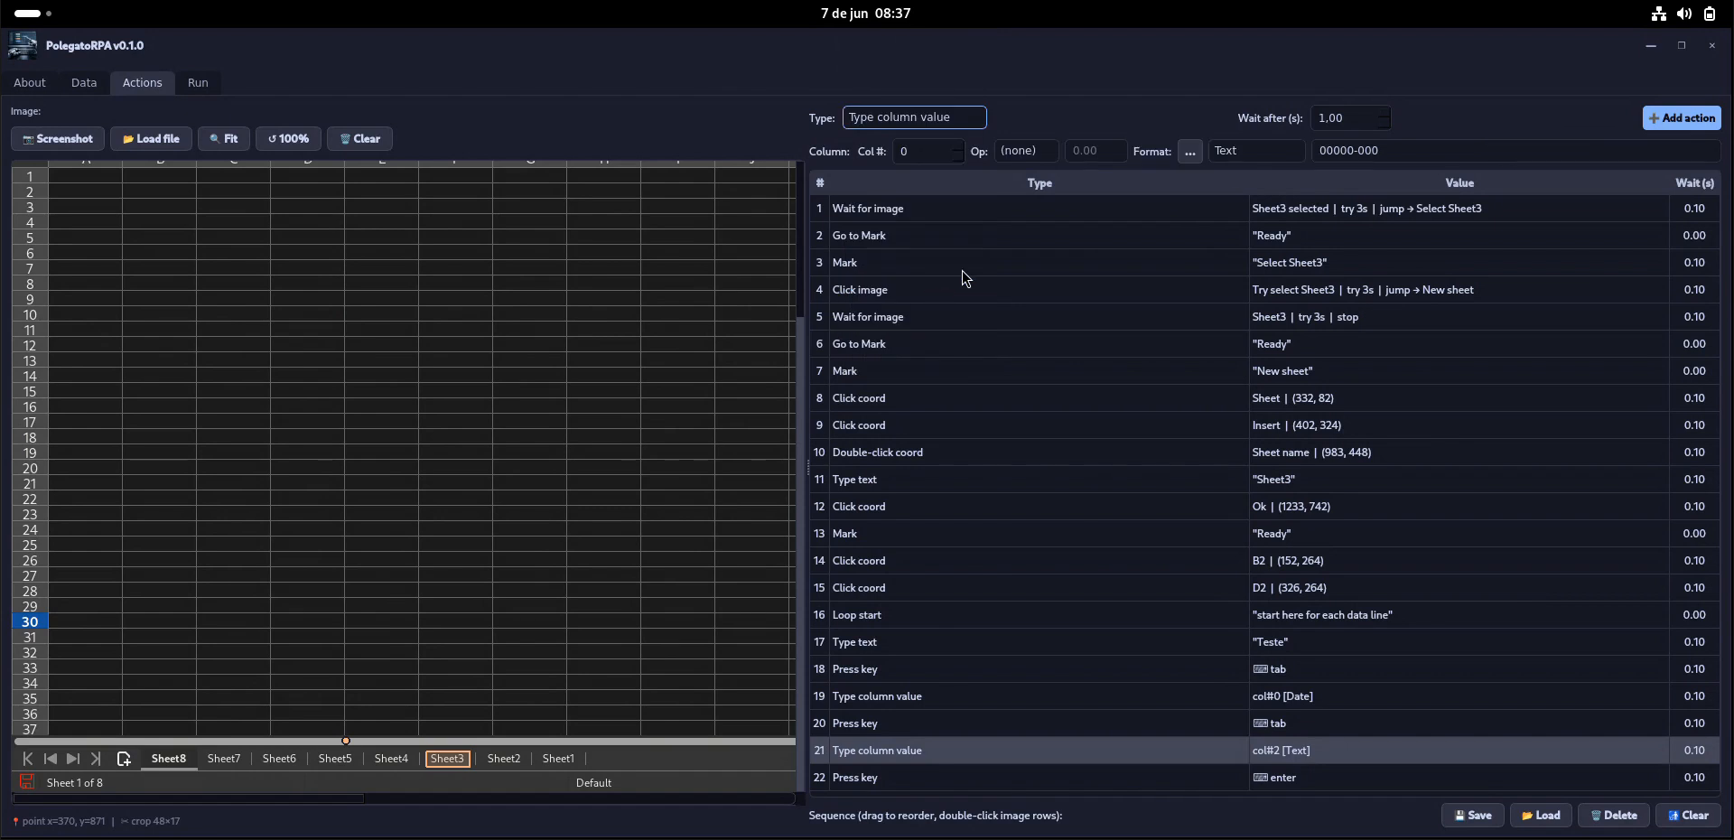
{"action": "left_click", "coordinate": [1189, 153]}
{"action": "left_click", "coordinate": [966, 352]}
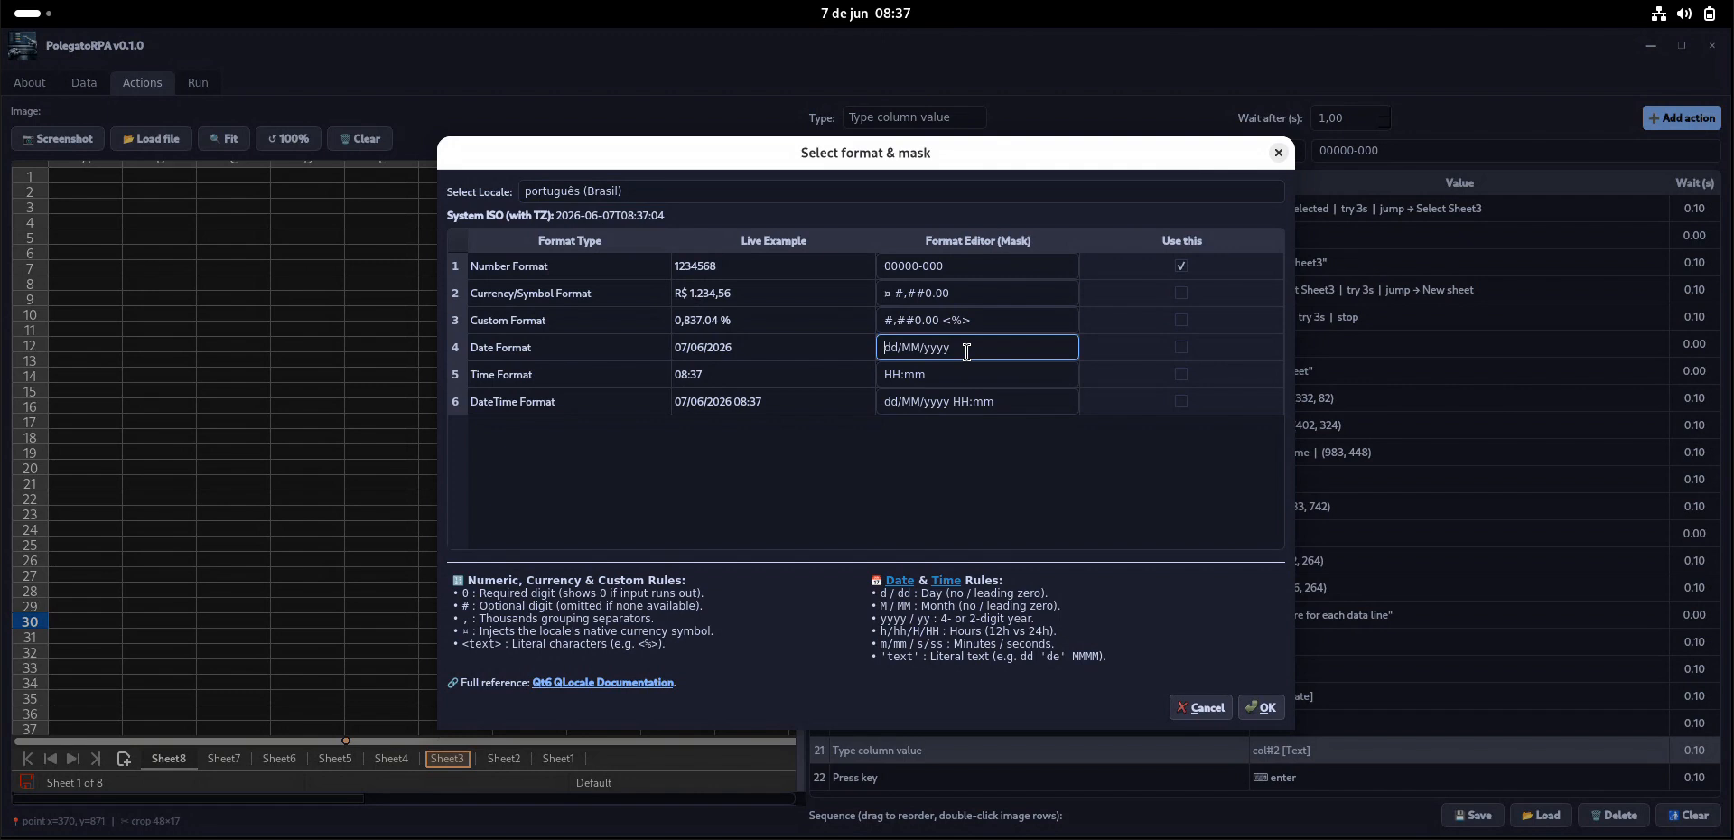
{"action": "type", "text": "ddd,"}
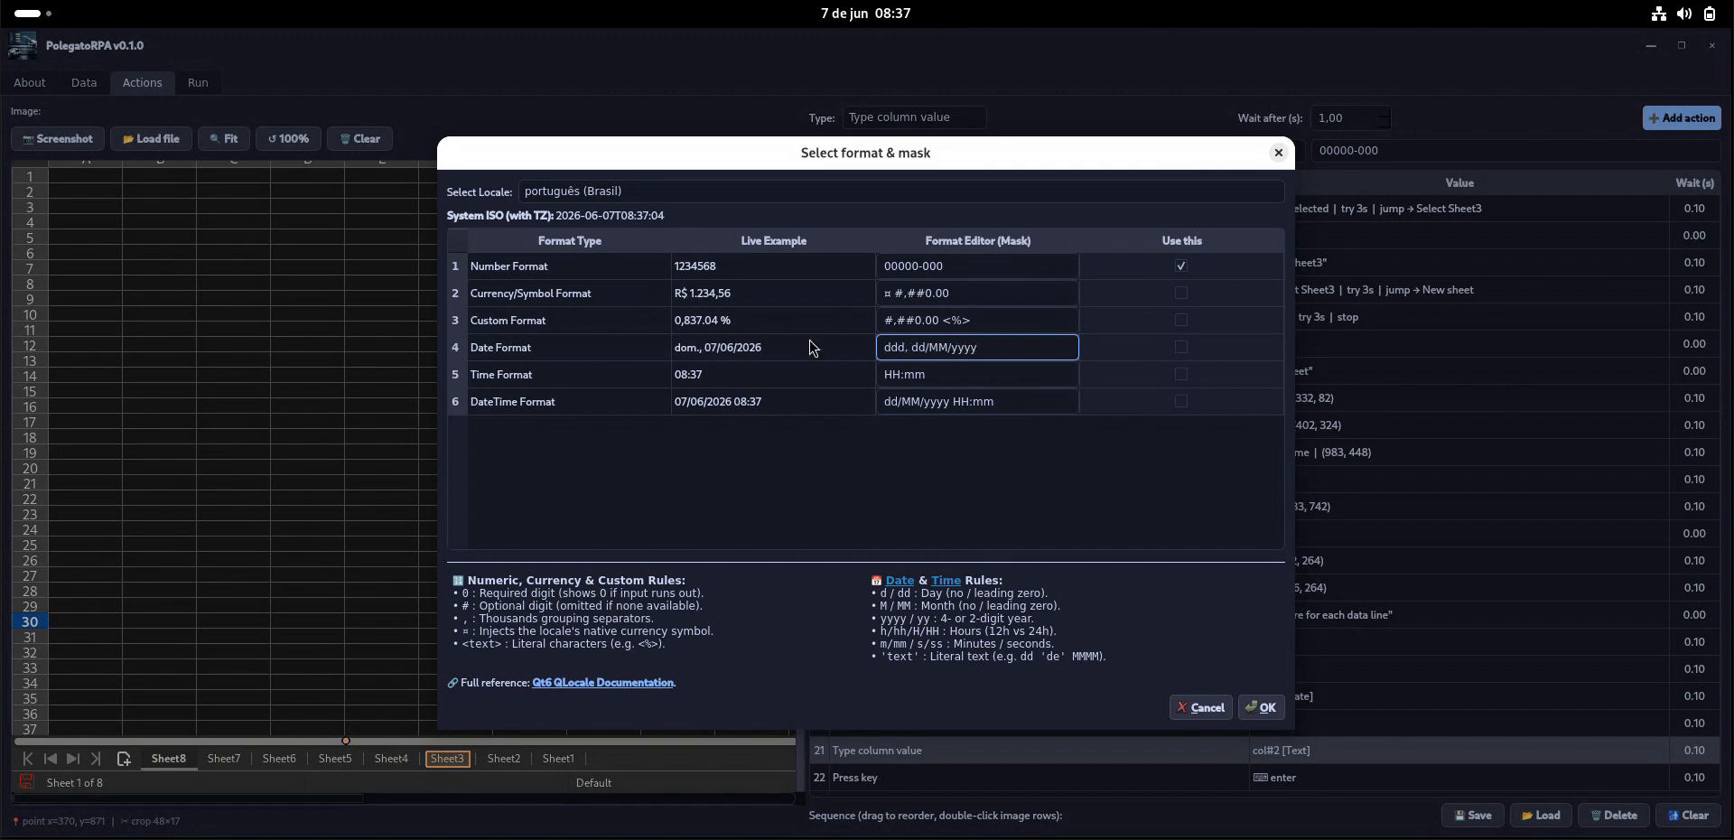
{"action": "left_click", "coordinate": [1180, 349]}
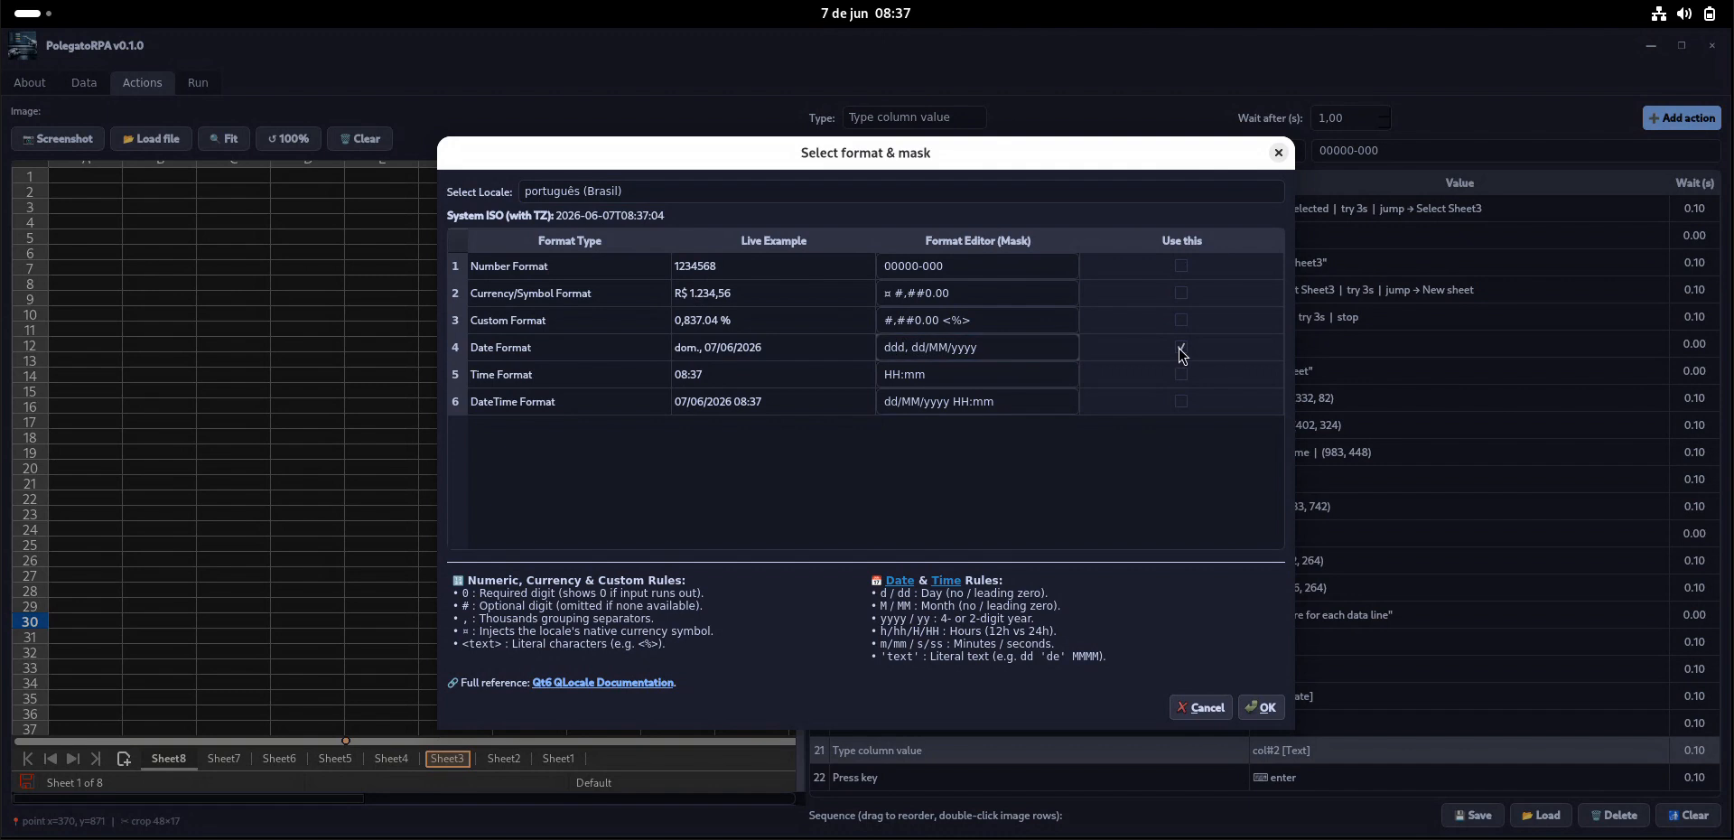
{"action": "left_click", "coordinate": [1262, 707]}
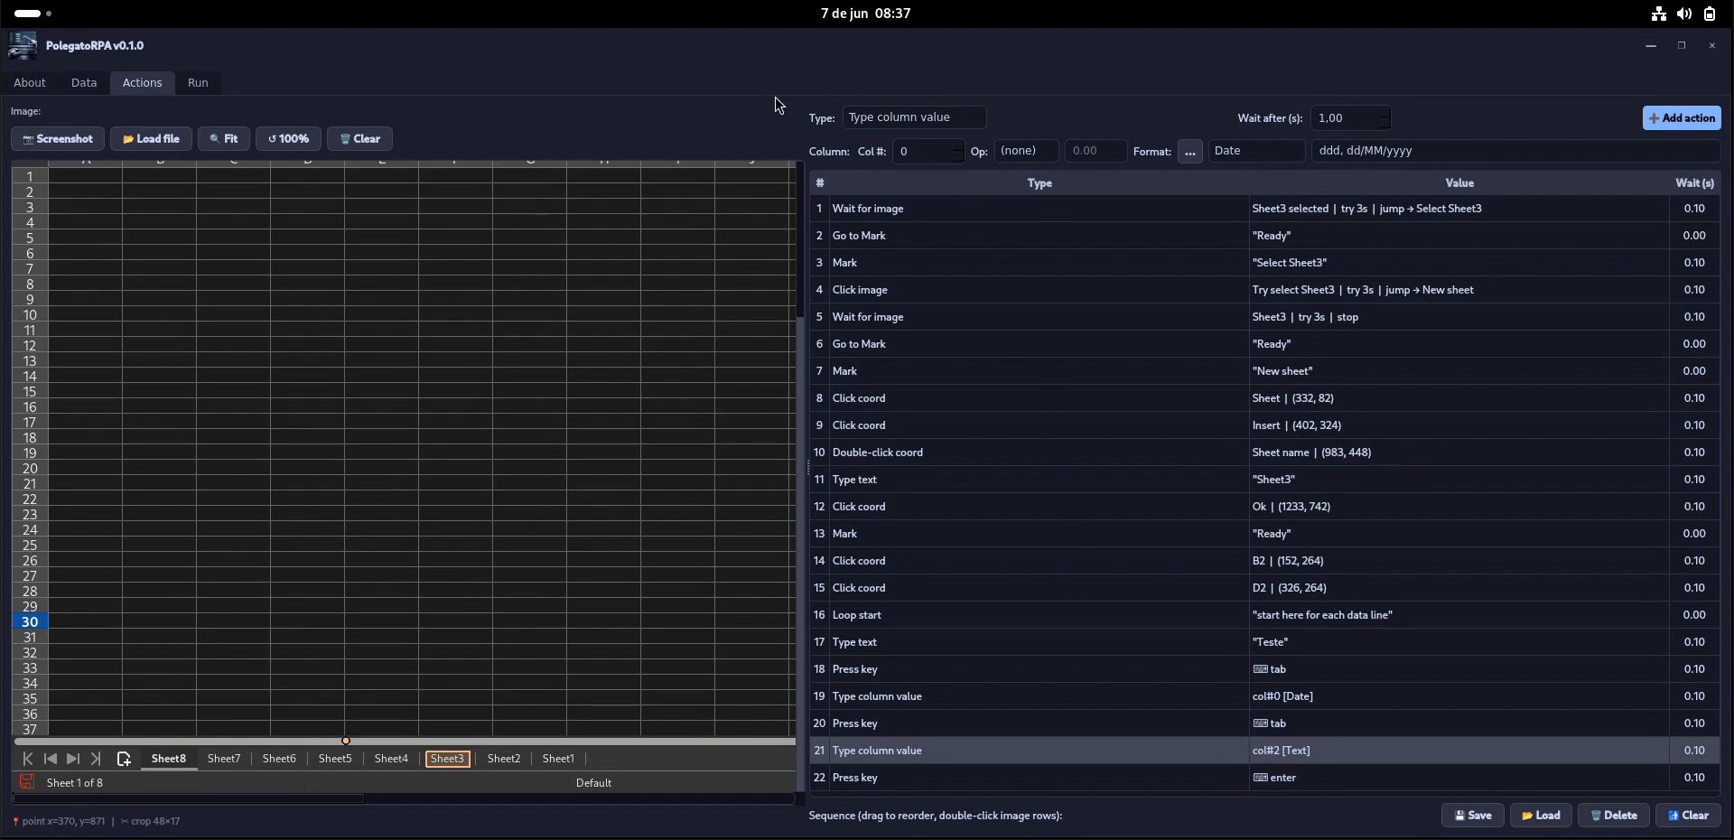
Switch to LibreOffice Calc, delete Sheet3 with its holiday rows, and display Sheet1
{"action": "key", "text": "alt+Tab"}
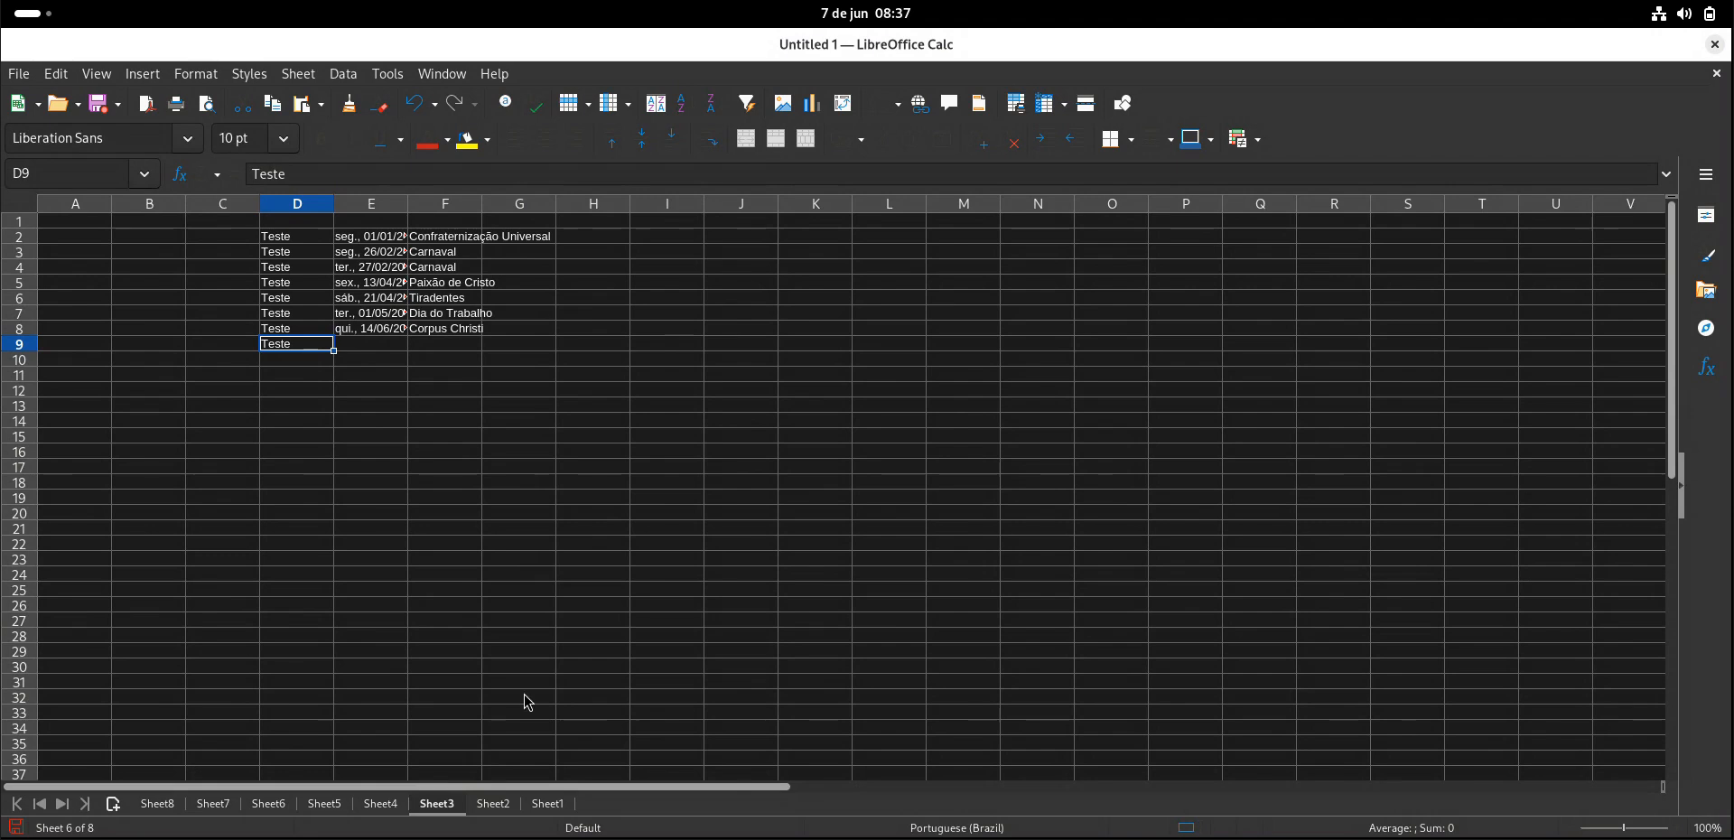
{"action": "right_click", "coordinate": [439, 802]}
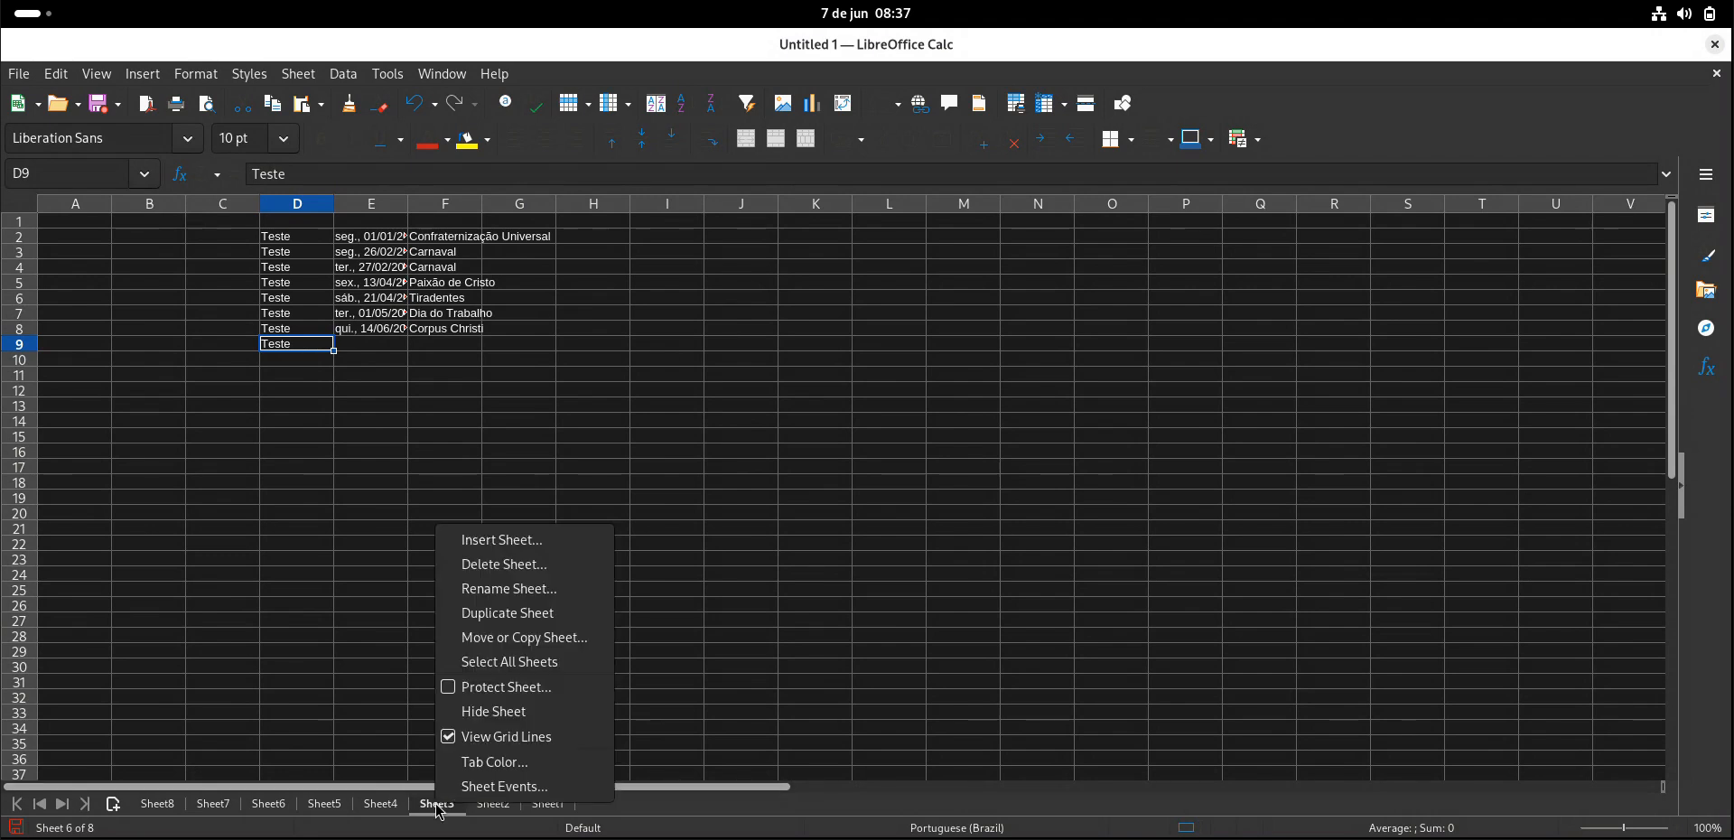
{"action": "left_click", "coordinate": [550, 564]}
{"action": "left_click", "coordinate": [953, 460]}
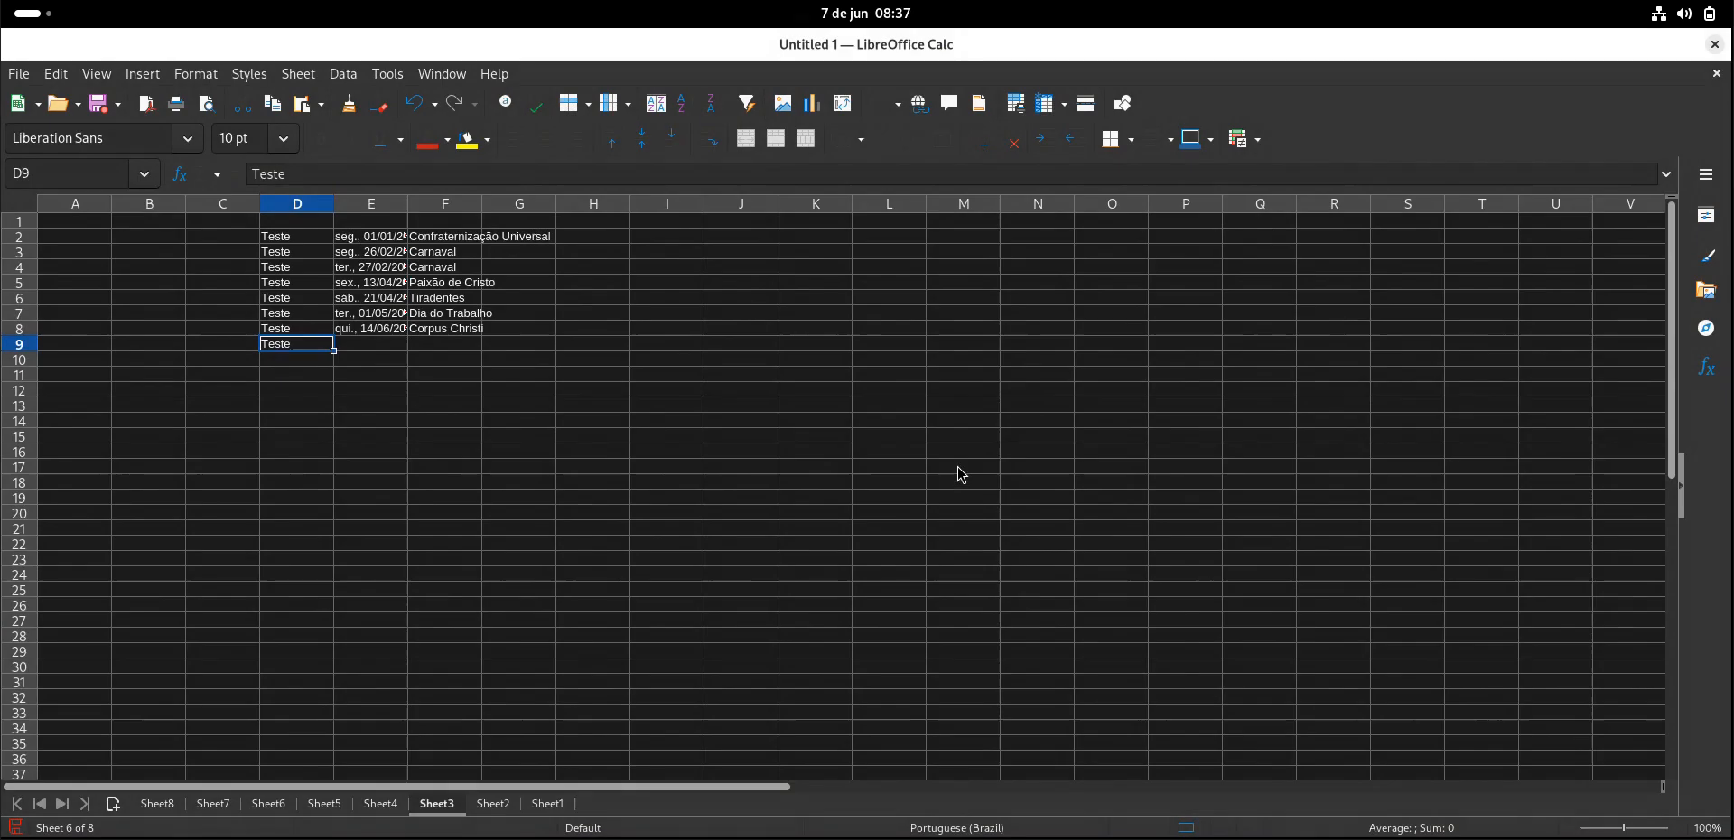
{"action": "left_click", "coordinate": [494, 805]}
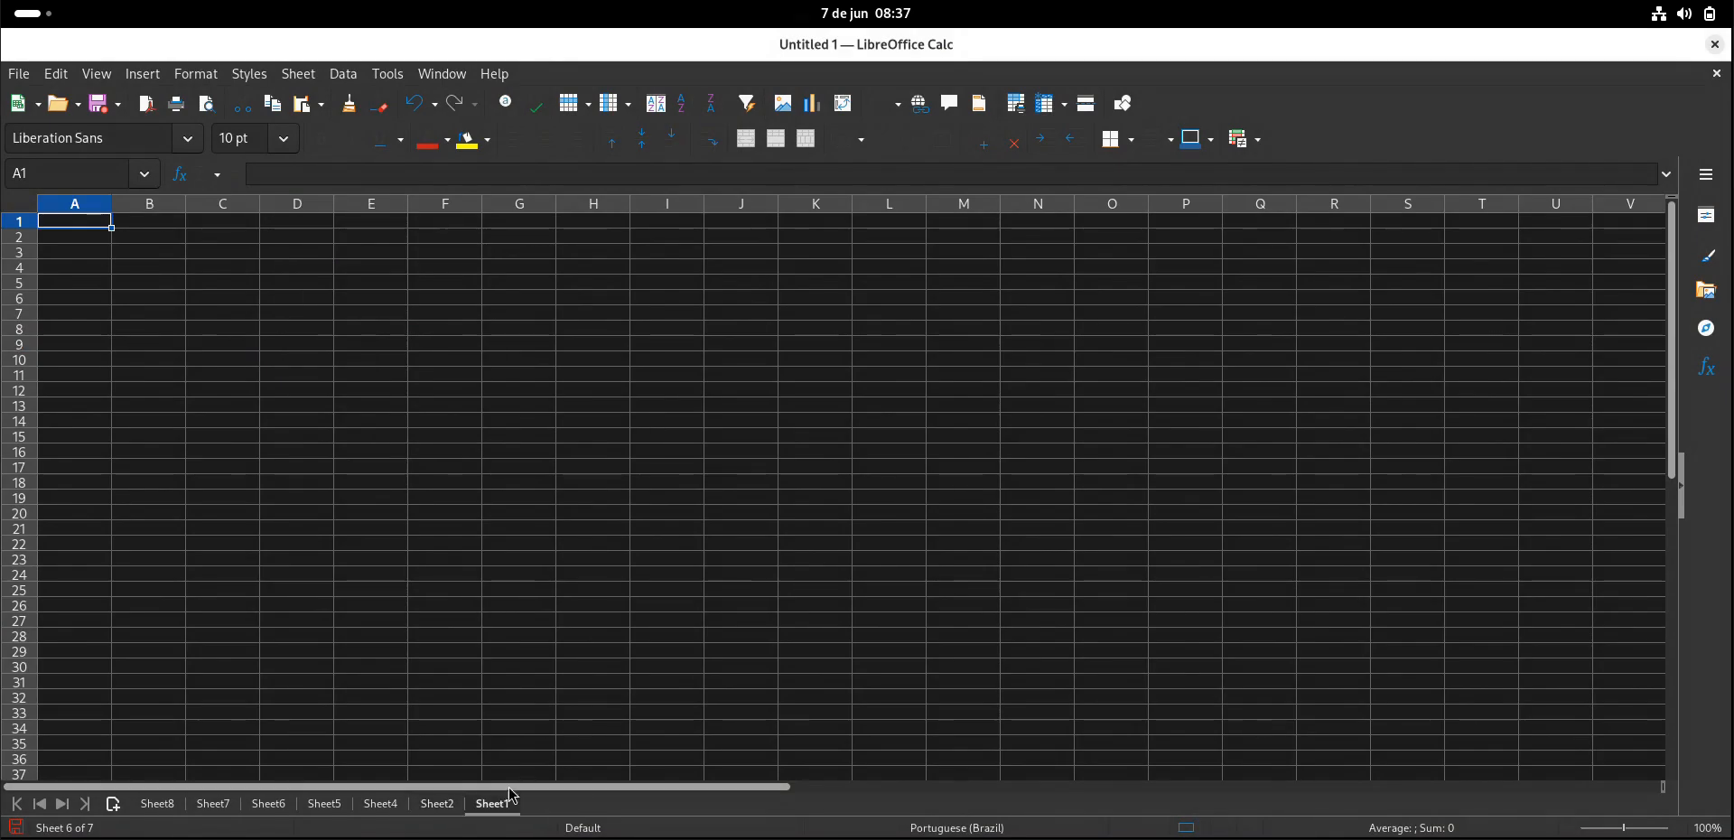
Switch back to PolegatoRPA, run the sequence with the 3-second start delay, and stop it after several holiday rows are entered
{"action": "key", "text": "alt+Tab"}
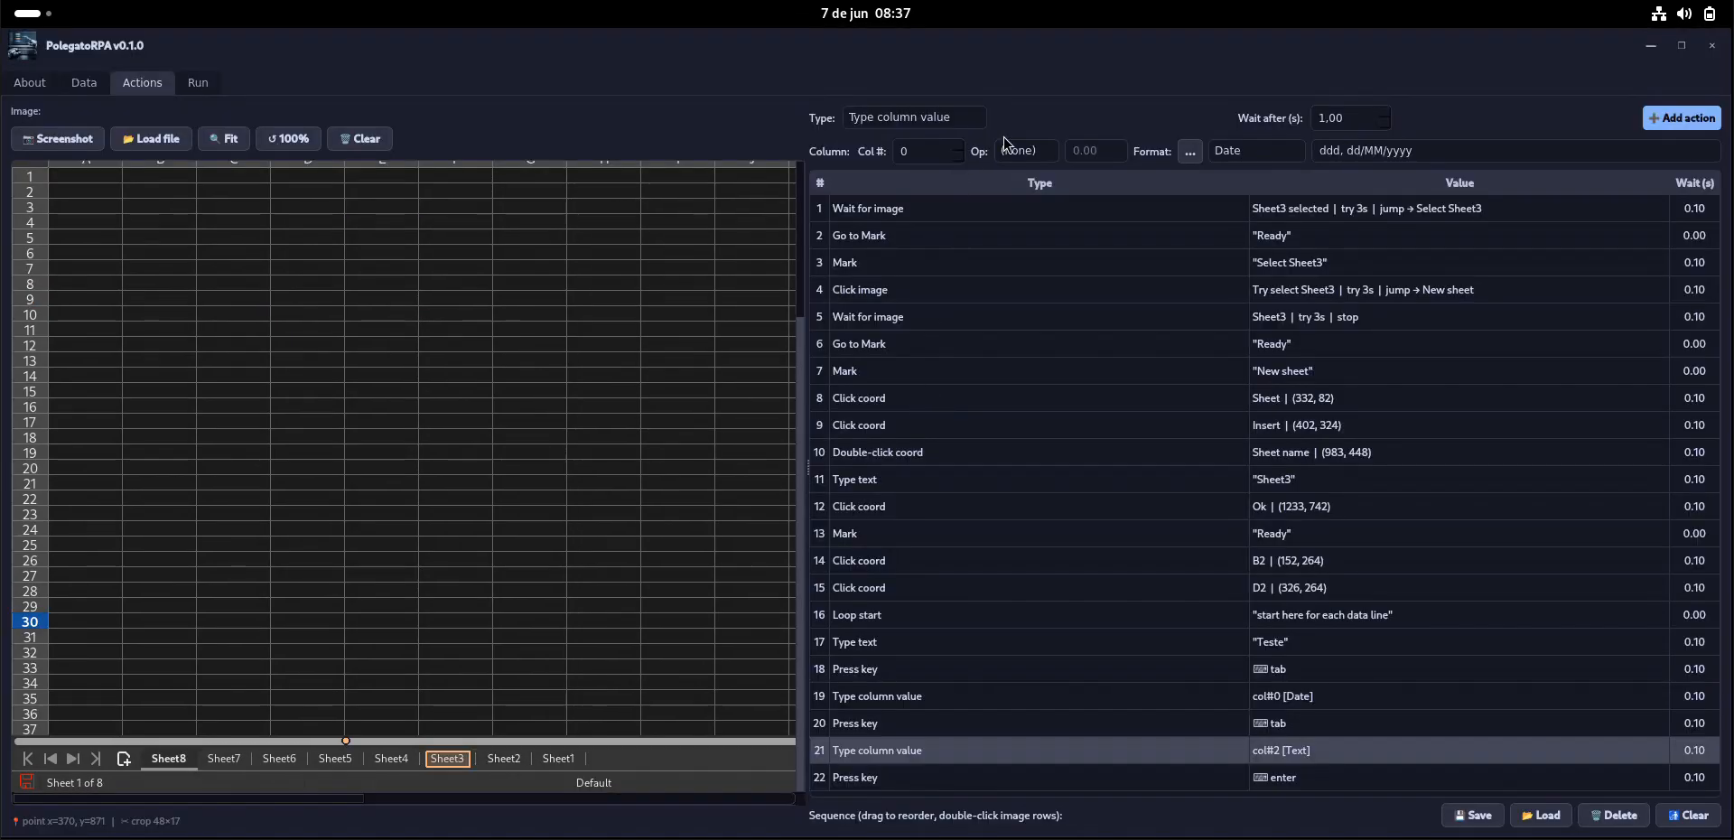
{"action": "left_click", "coordinate": [204, 84]}
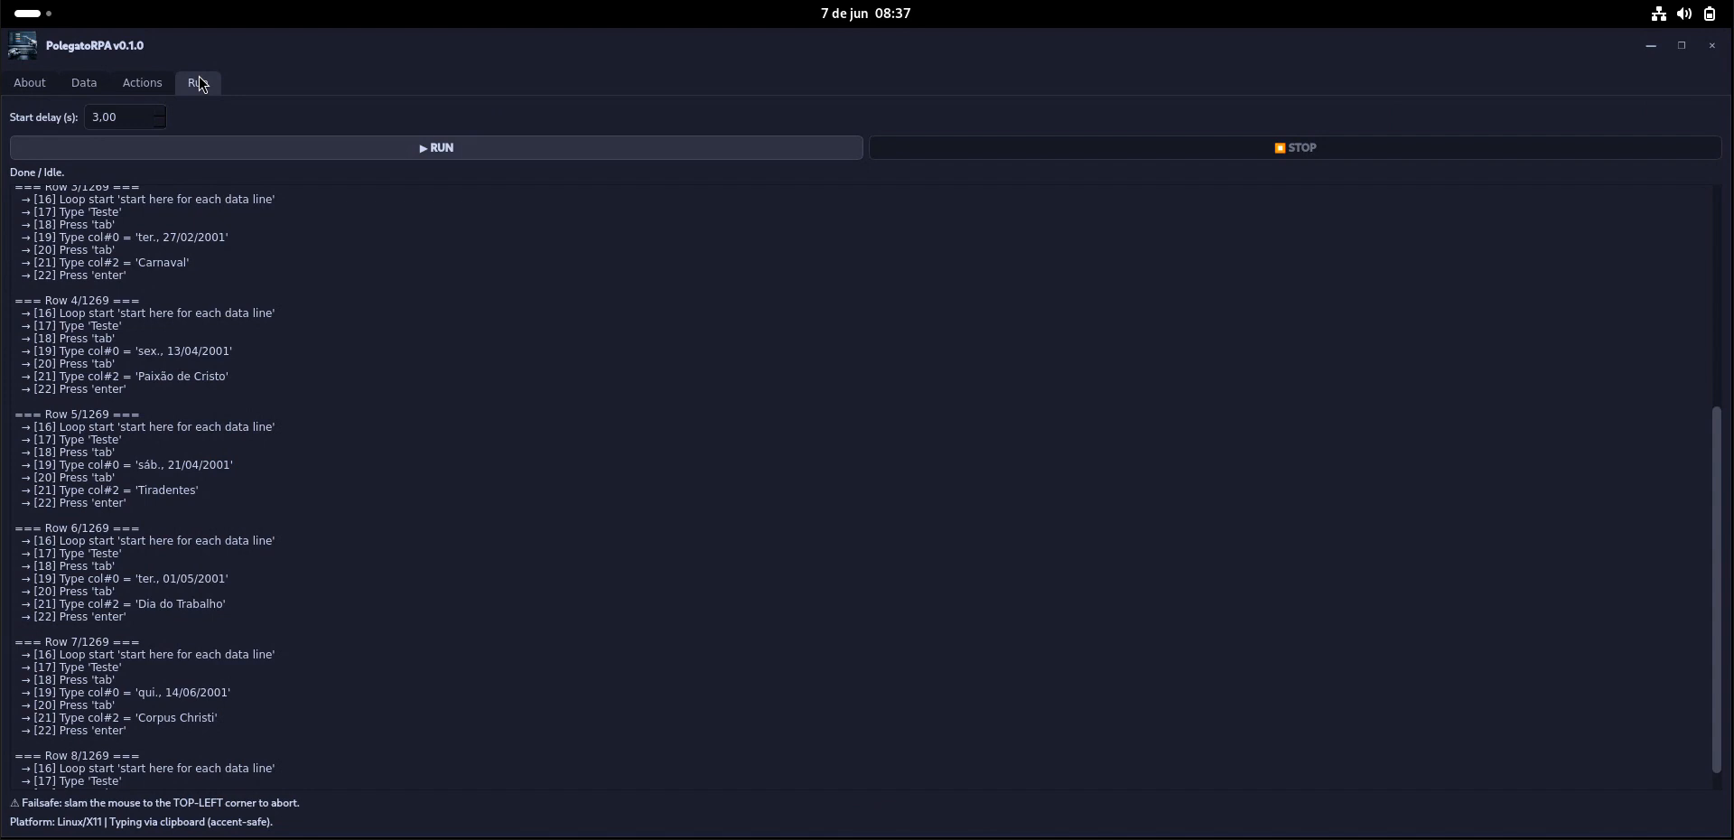
{"action": "left_click", "coordinate": [486, 158]}
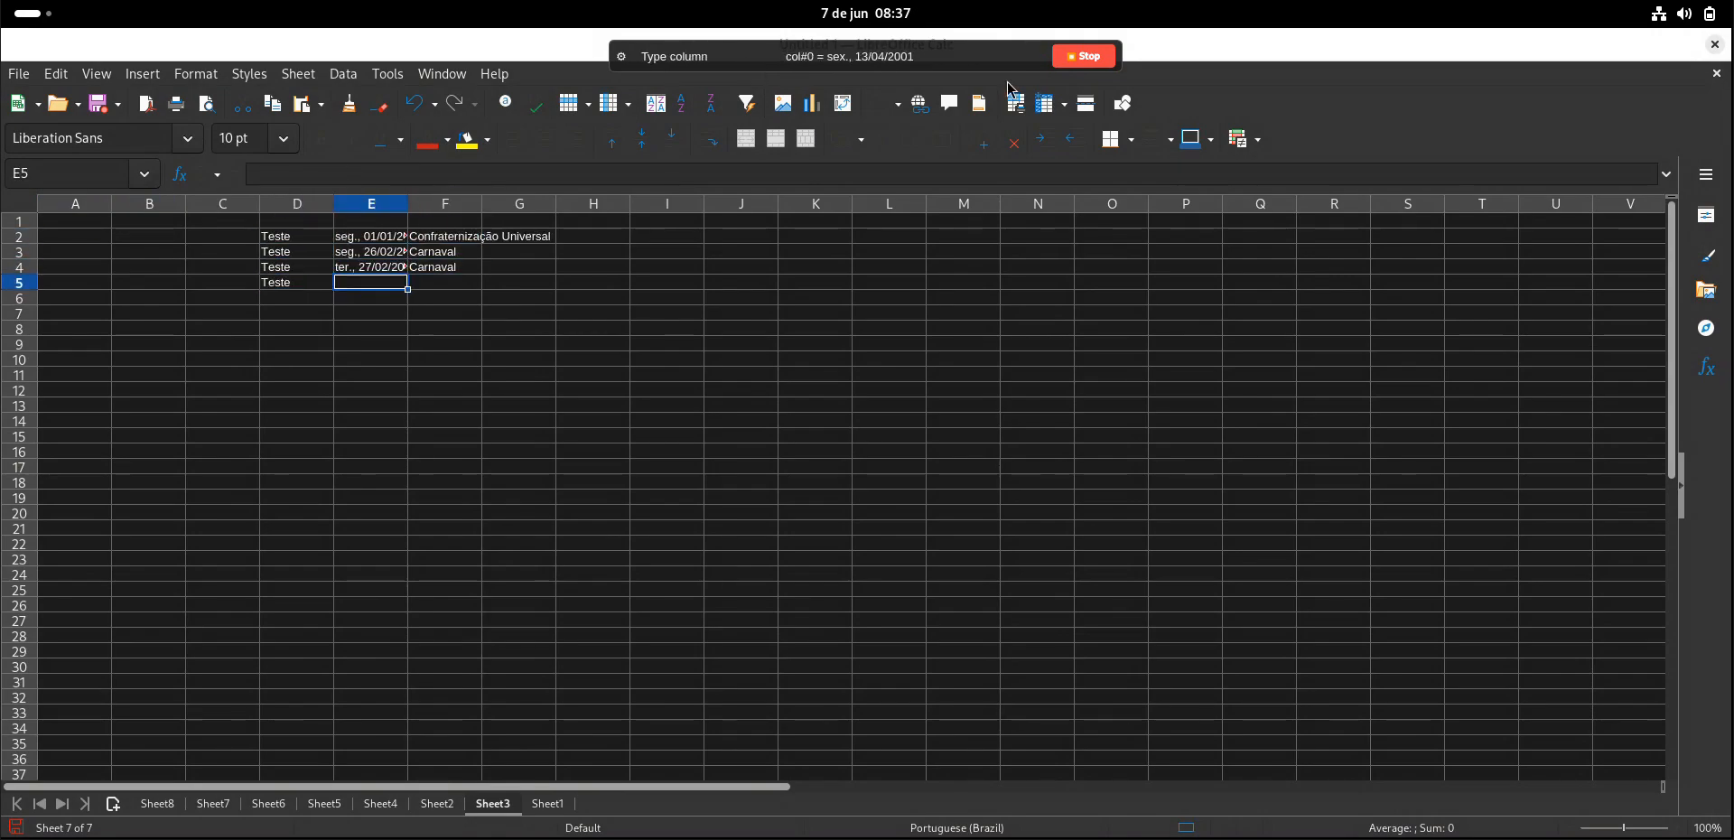
{"action": "left_click", "coordinate": [1074, 60]}
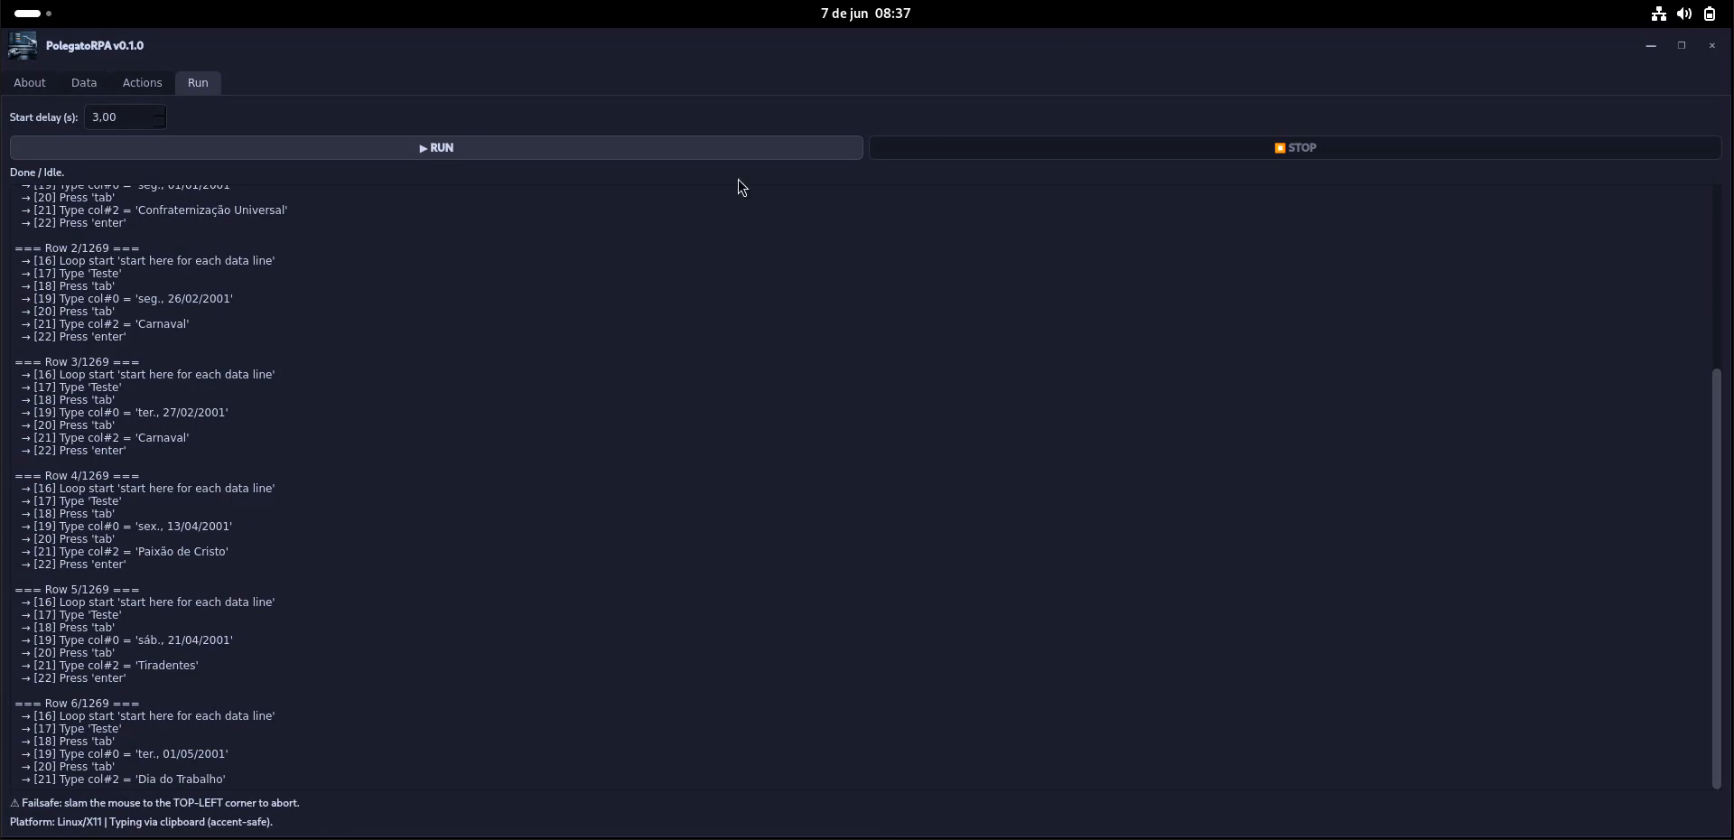
Set the new action's type to Move to coord and pick the Sheet1 tab in the screenshot as its point, X 613, Y 891
{"action": "left_click", "coordinate": [142, 83]}
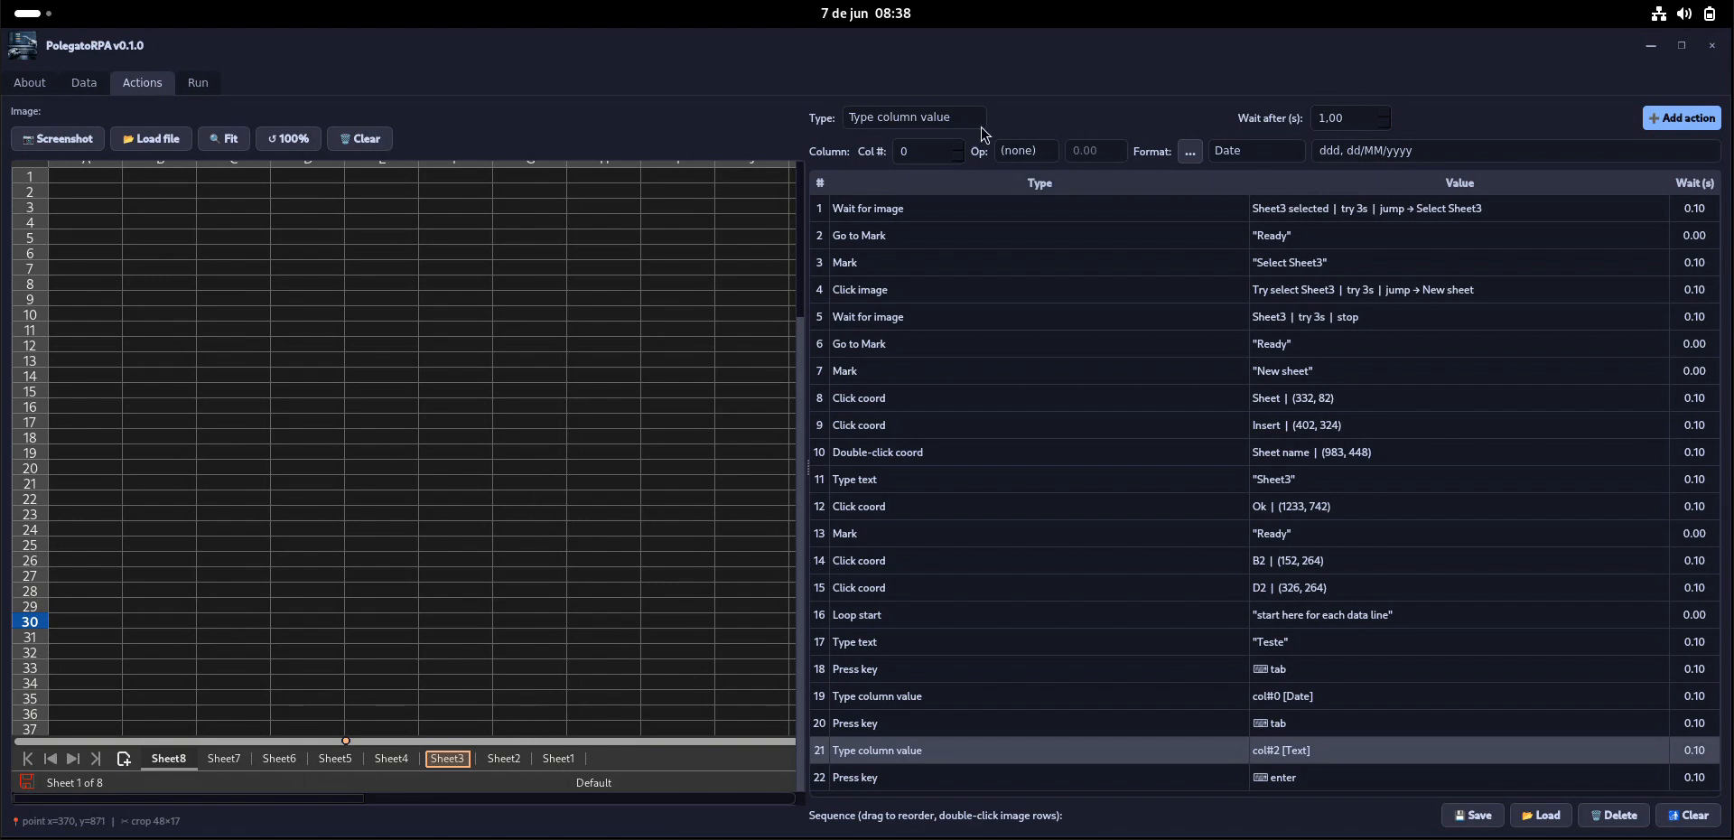
{"action": "left_click", "coordinate": [935, 124]}
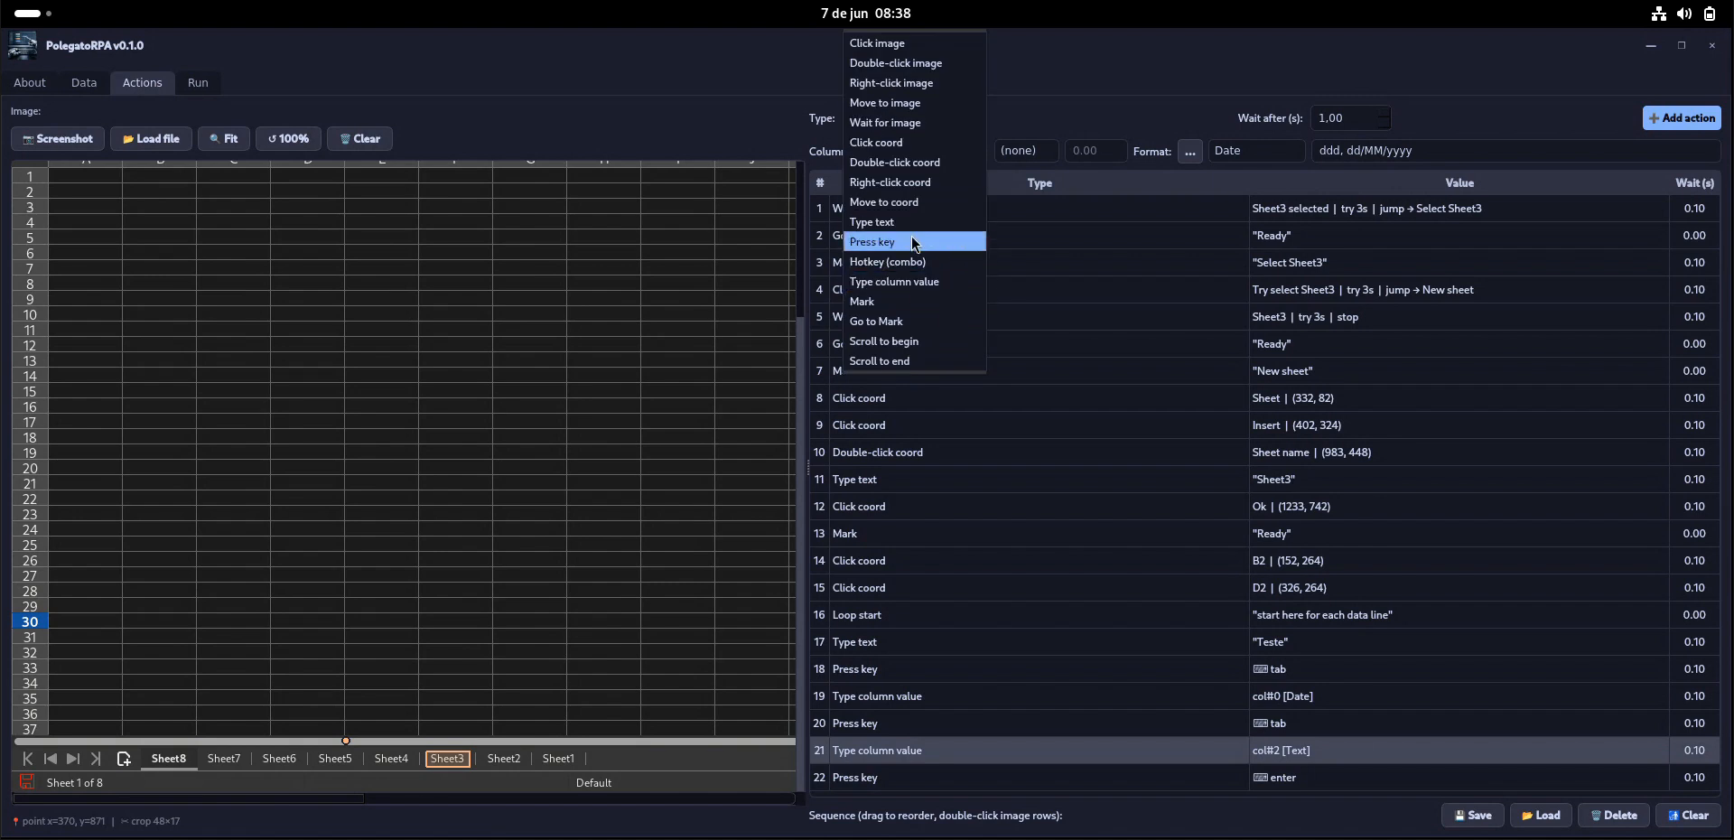
{"action": "left_click", "coordinate": [930, 211]}
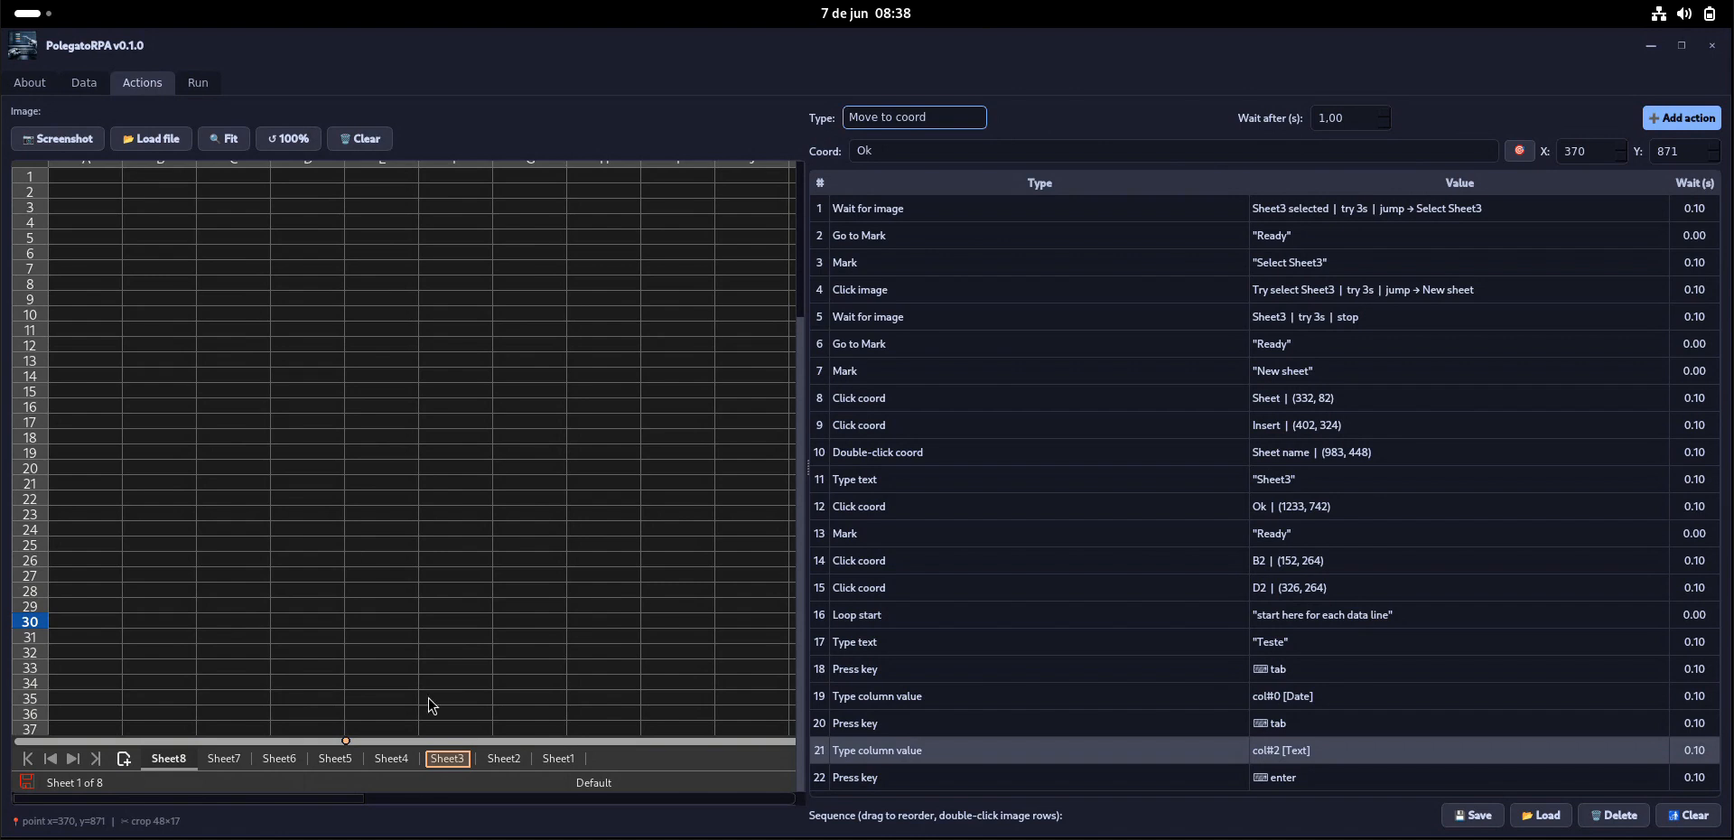
{"action": "left_click", "coordinate": [566, 764]}
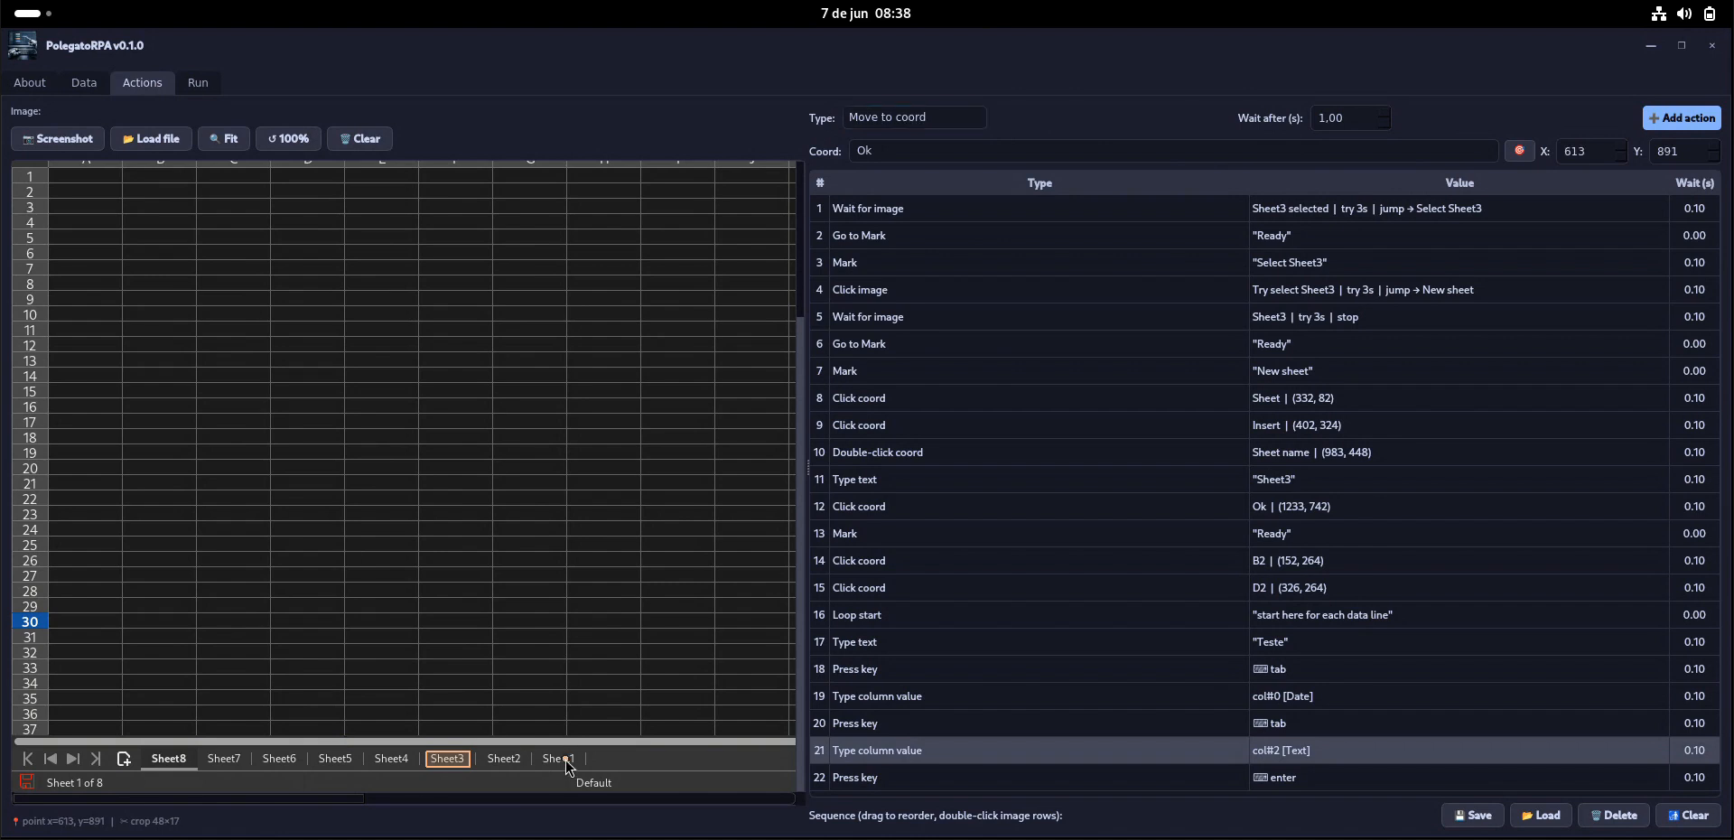